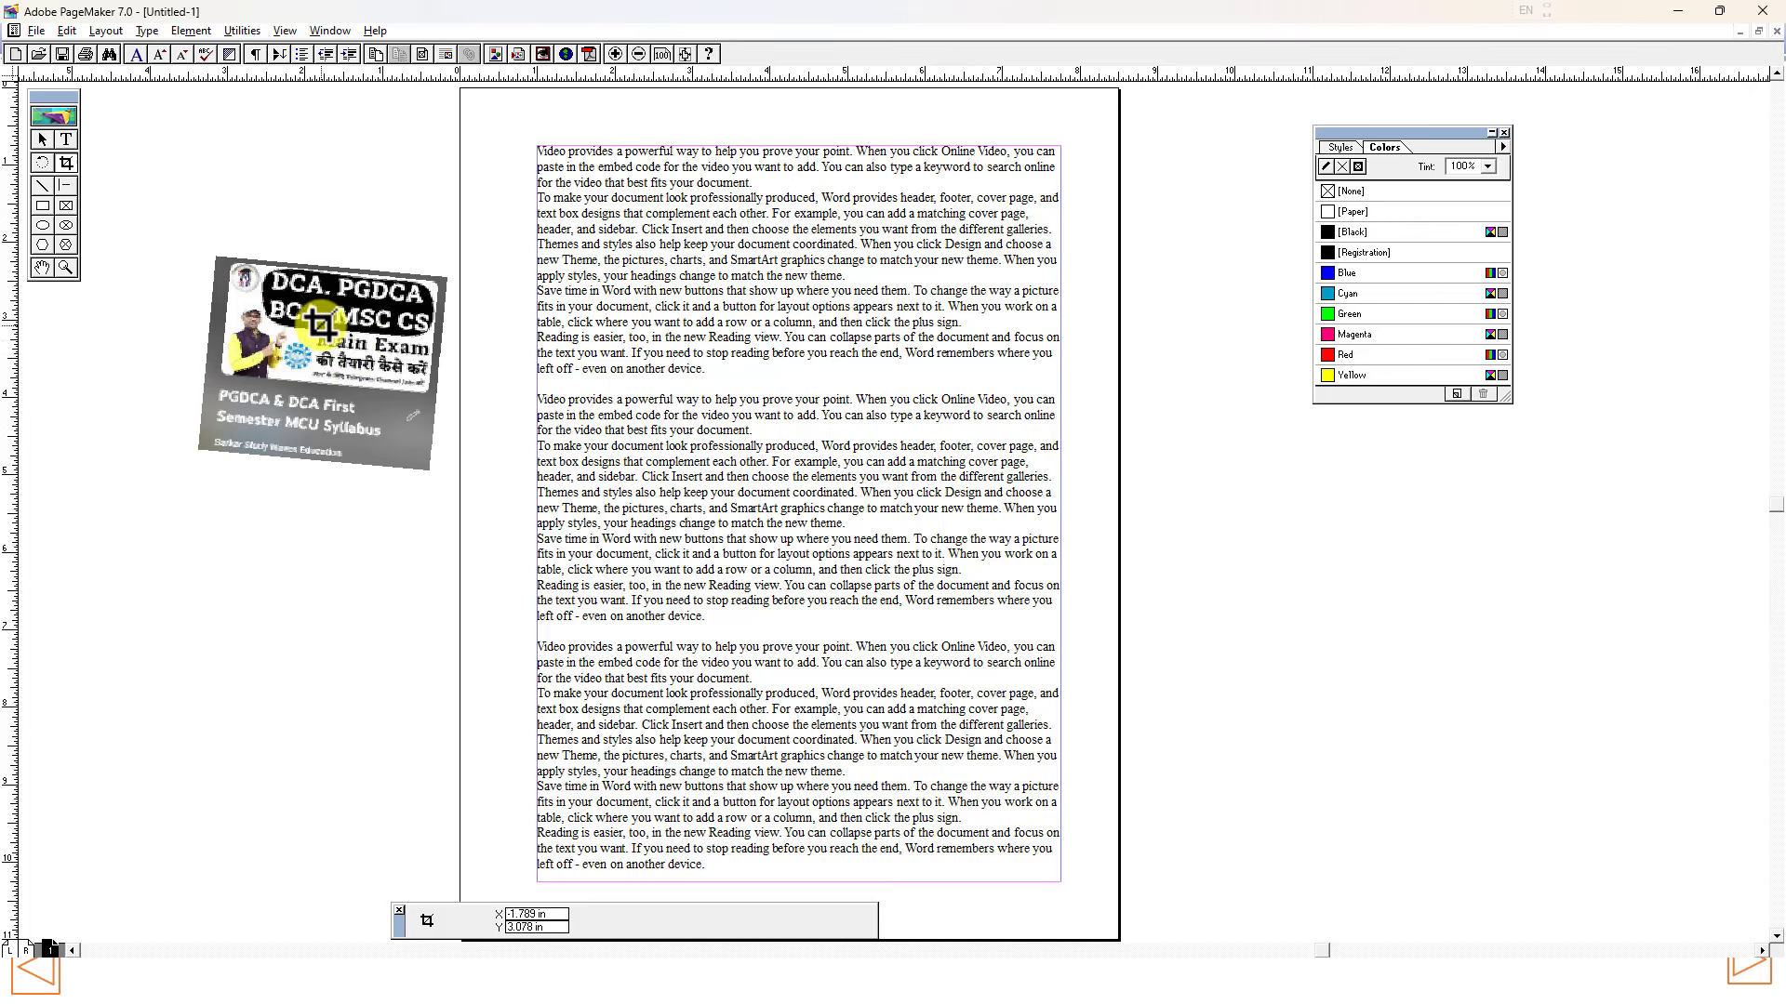
# Step: Draw a horizontal line and a vertical line about 1.55 in long crossing above the rotated picture with the constrained-line tool
pyautogui.click(42, 186)
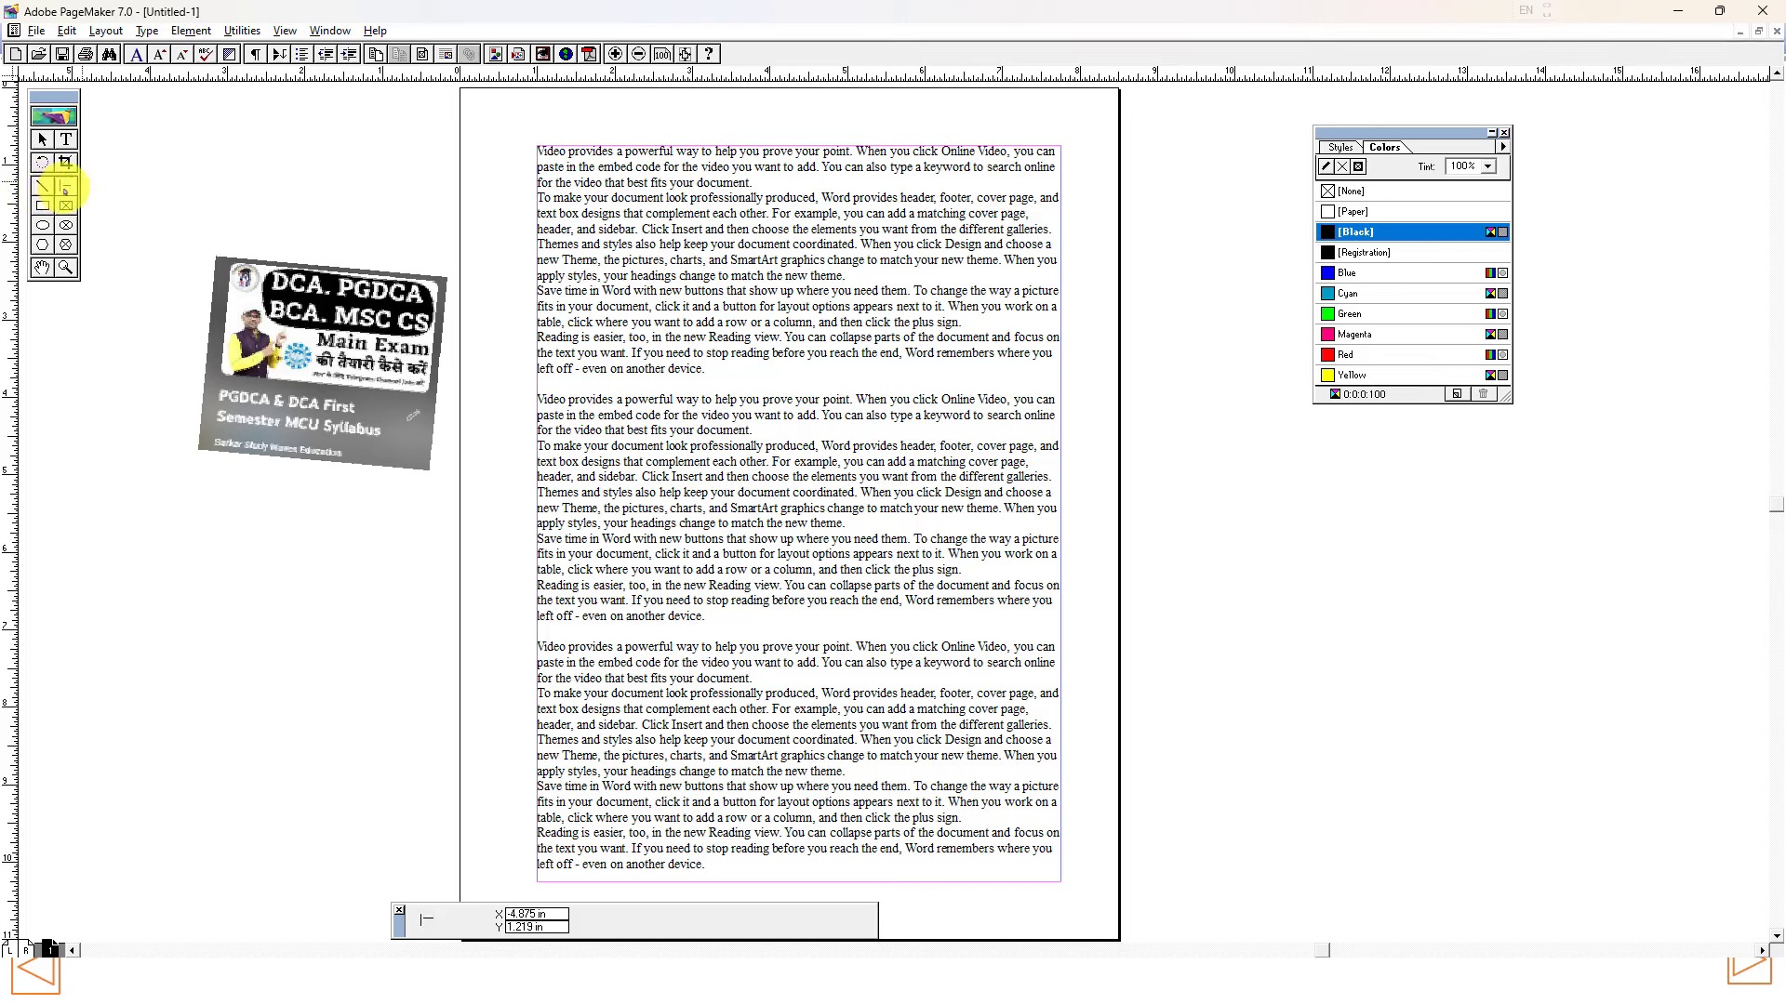
pyautogui.moveTo(167, 198)
pyautogui.mouseDown()
pyautogui.moveTo(370, 198)
pyautogui.moveTo(311, 272)
pyautogui.mouseUp()
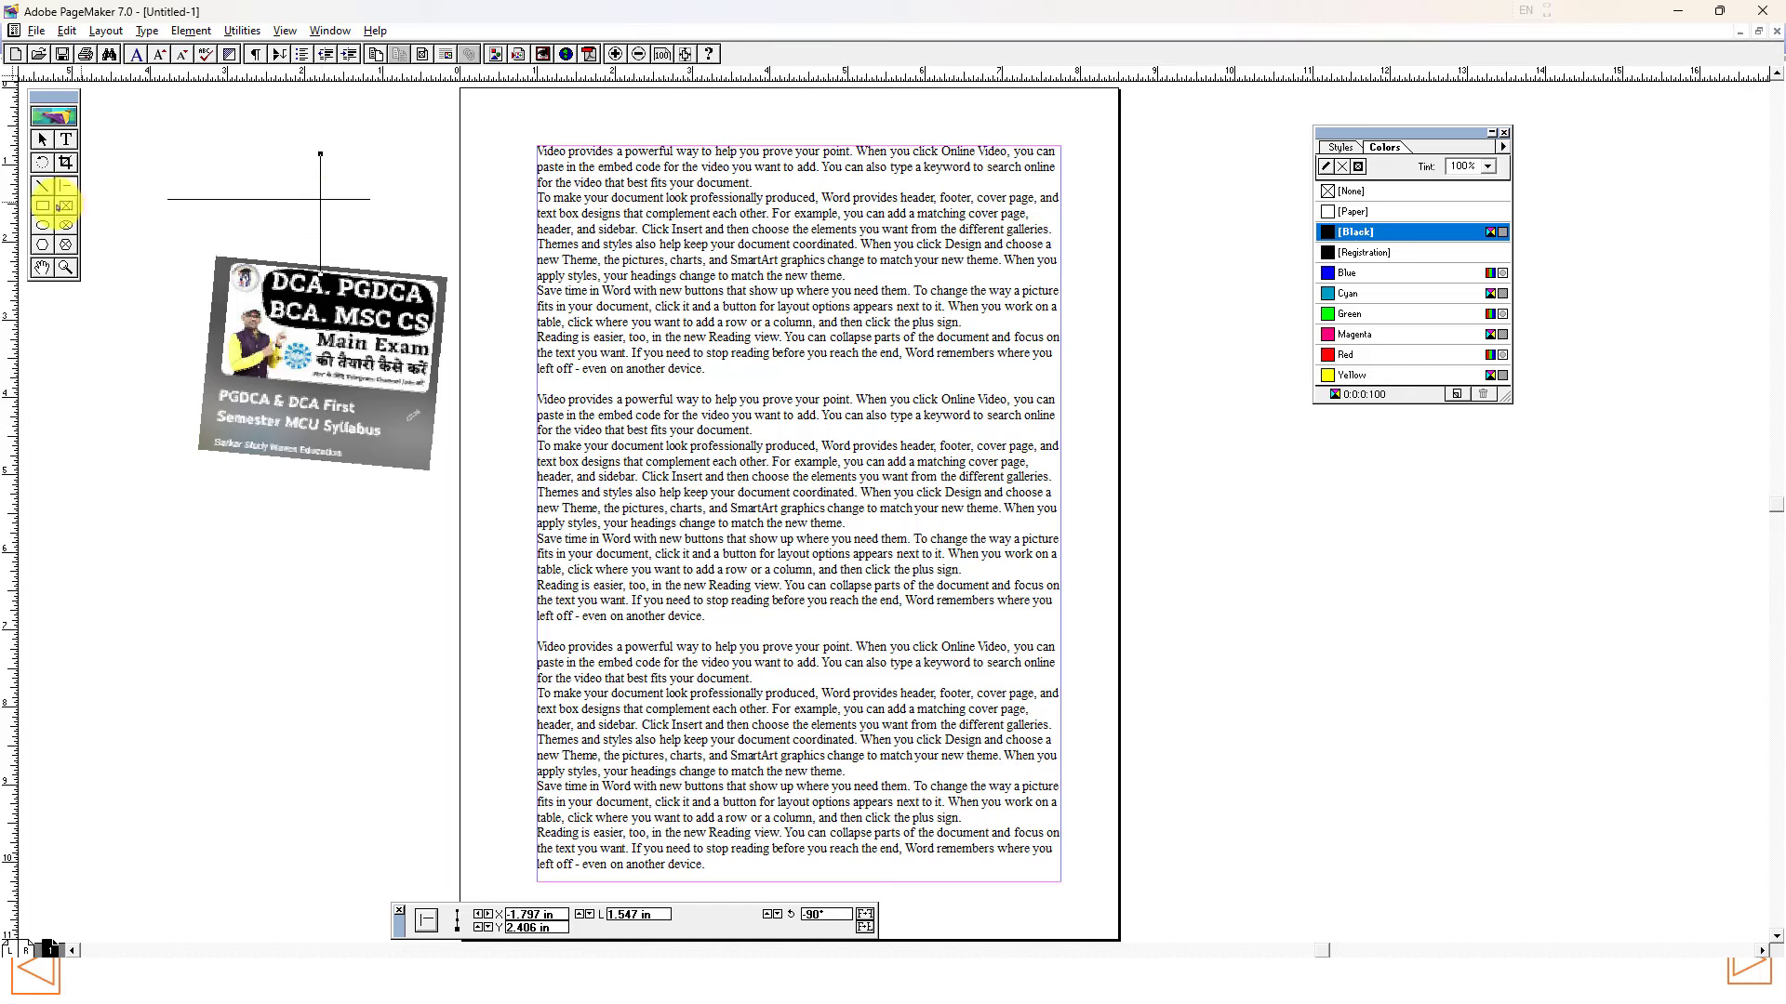
pyautogui.click(41, 207)
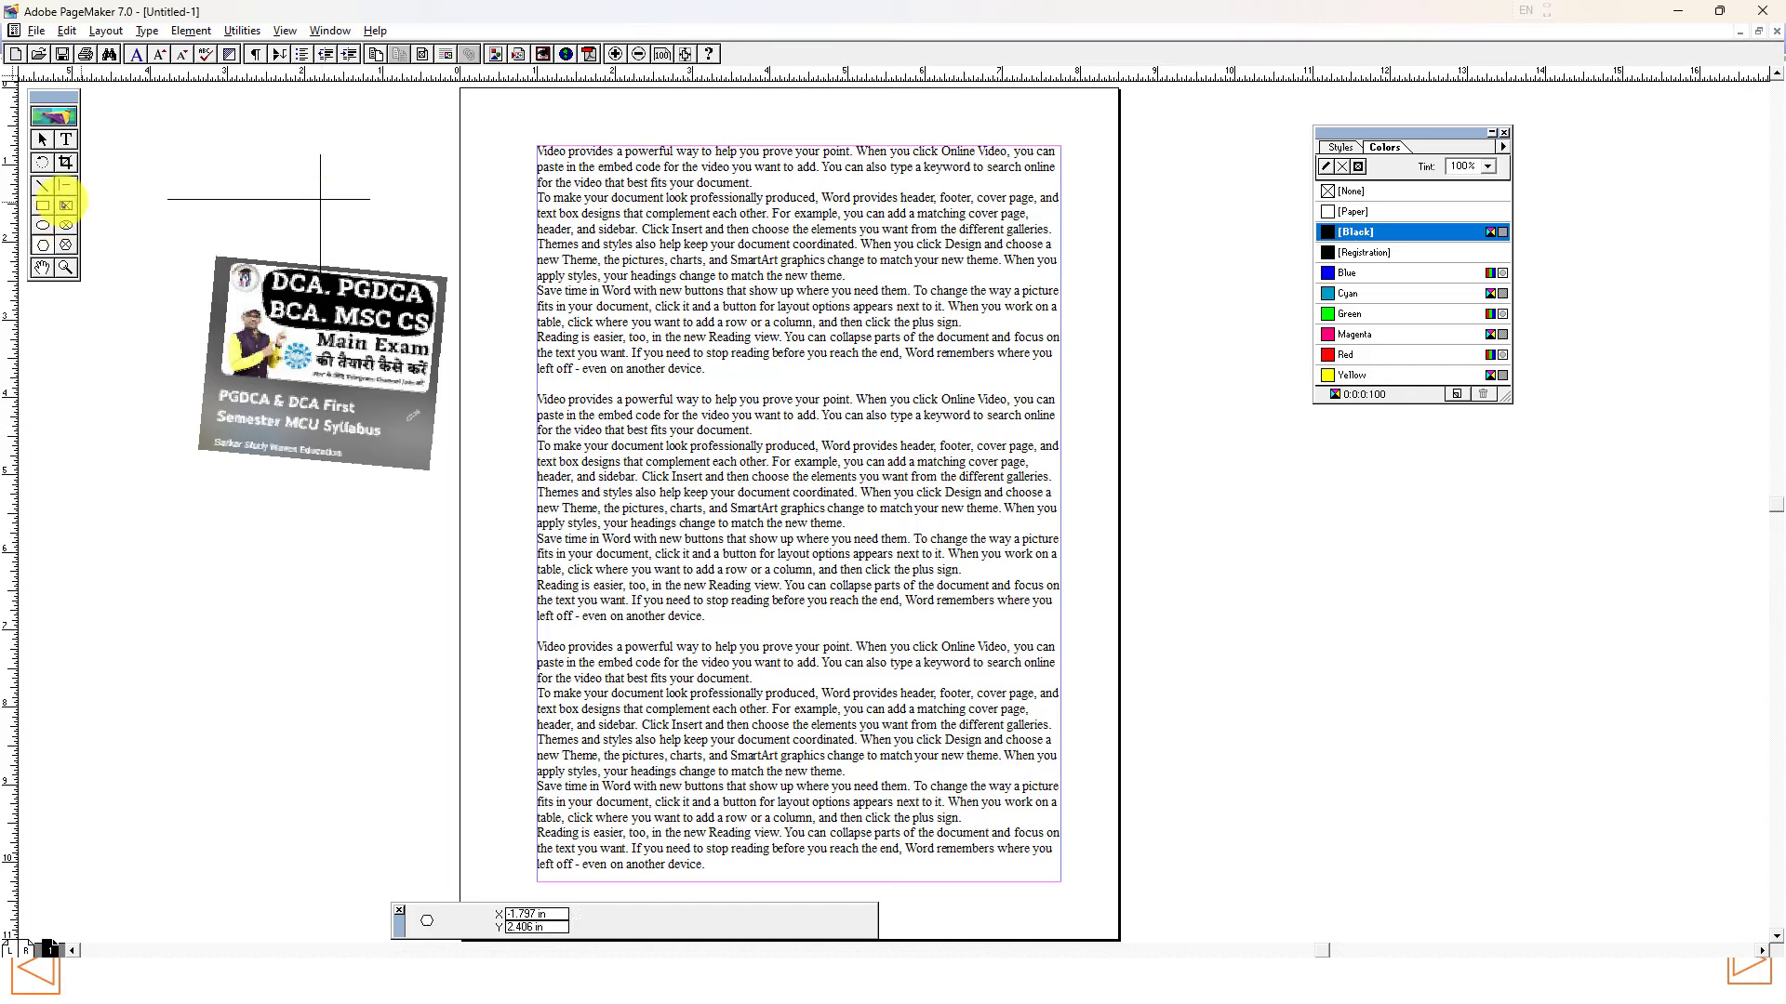
pyautogui.click(66, 205)
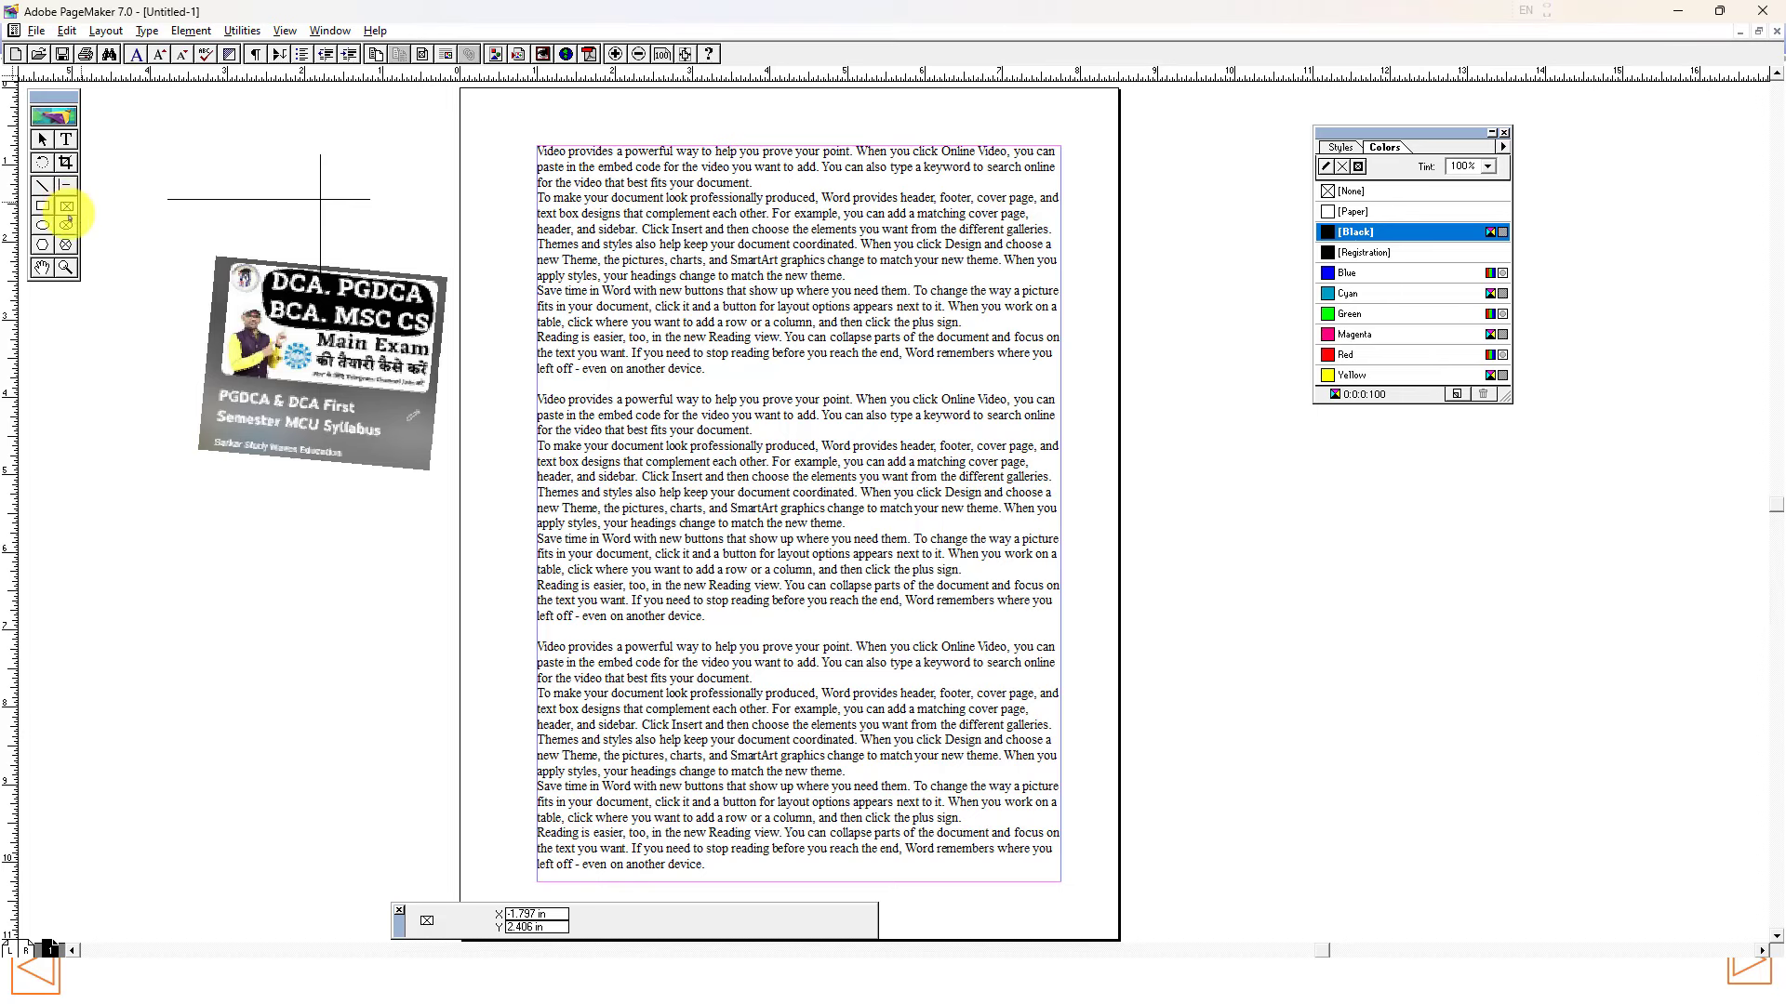
pyautogui.click(43, 268)
pyautogui.moveTo(357, 257); pyautogui.dragTo(416, 332)
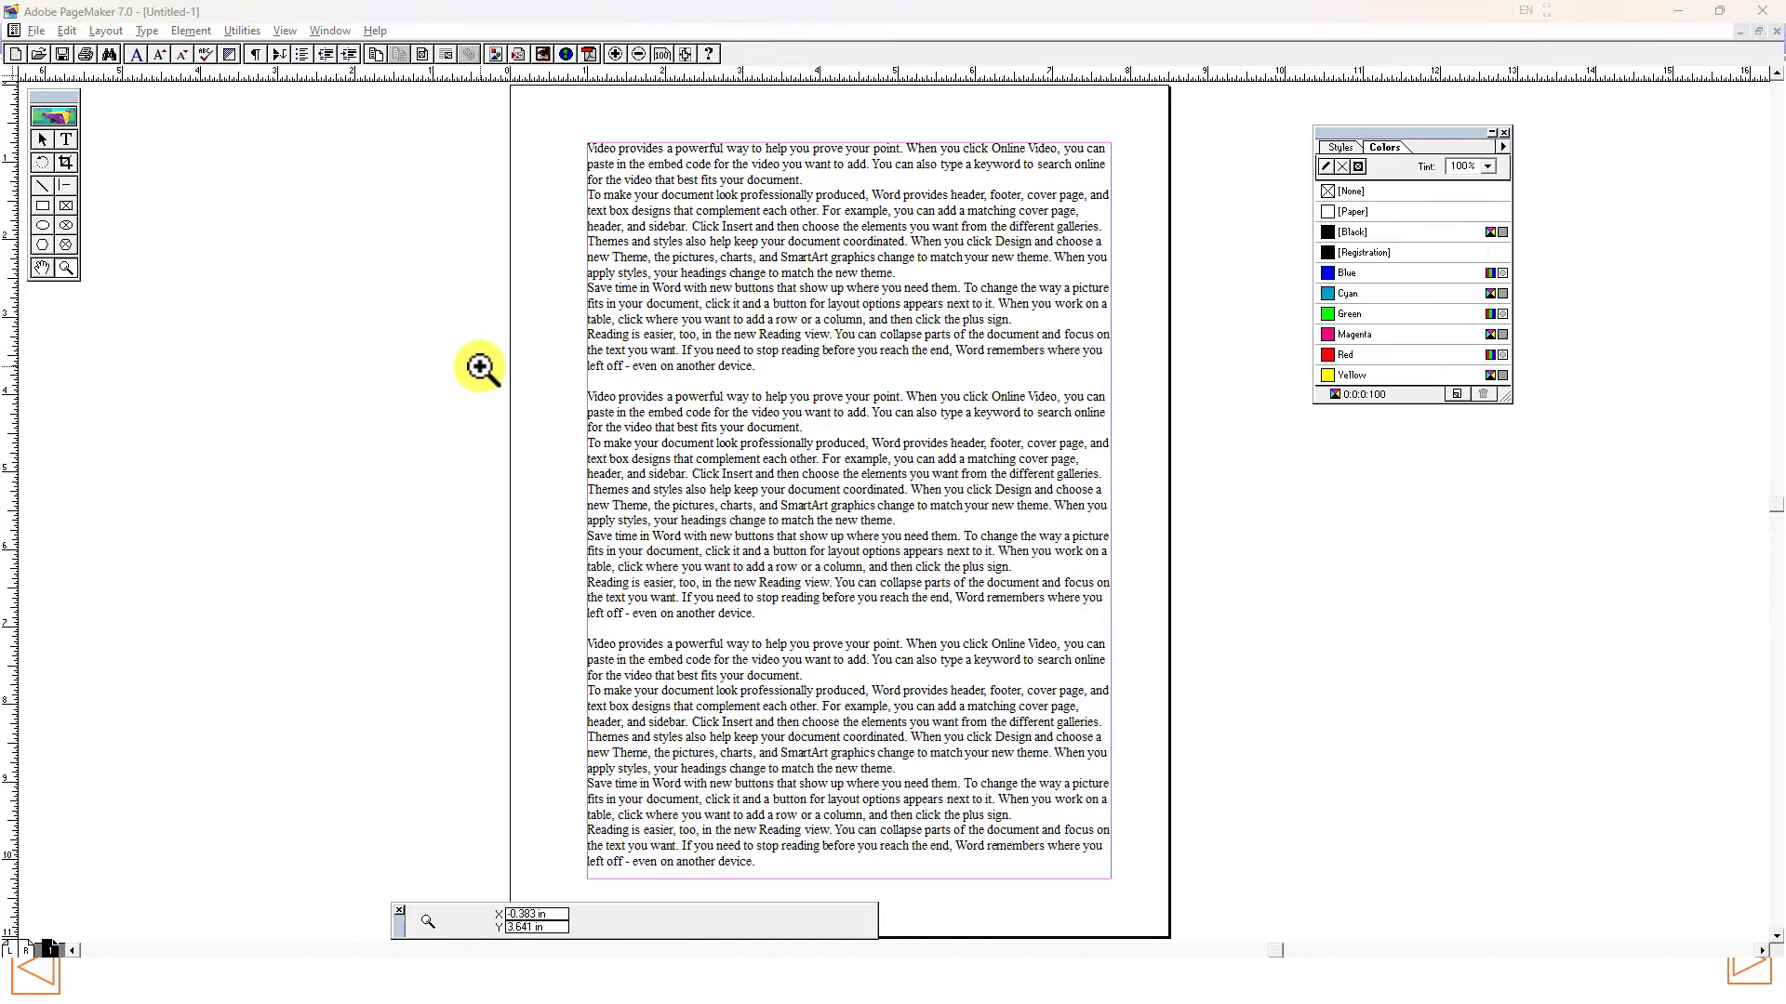
# Step: Switch to the PowerPoint slide show, advance to question 3 on importing text and pictures, and mark it with a pen stroke
pyautogui.hotkey('alt', 'Tab')
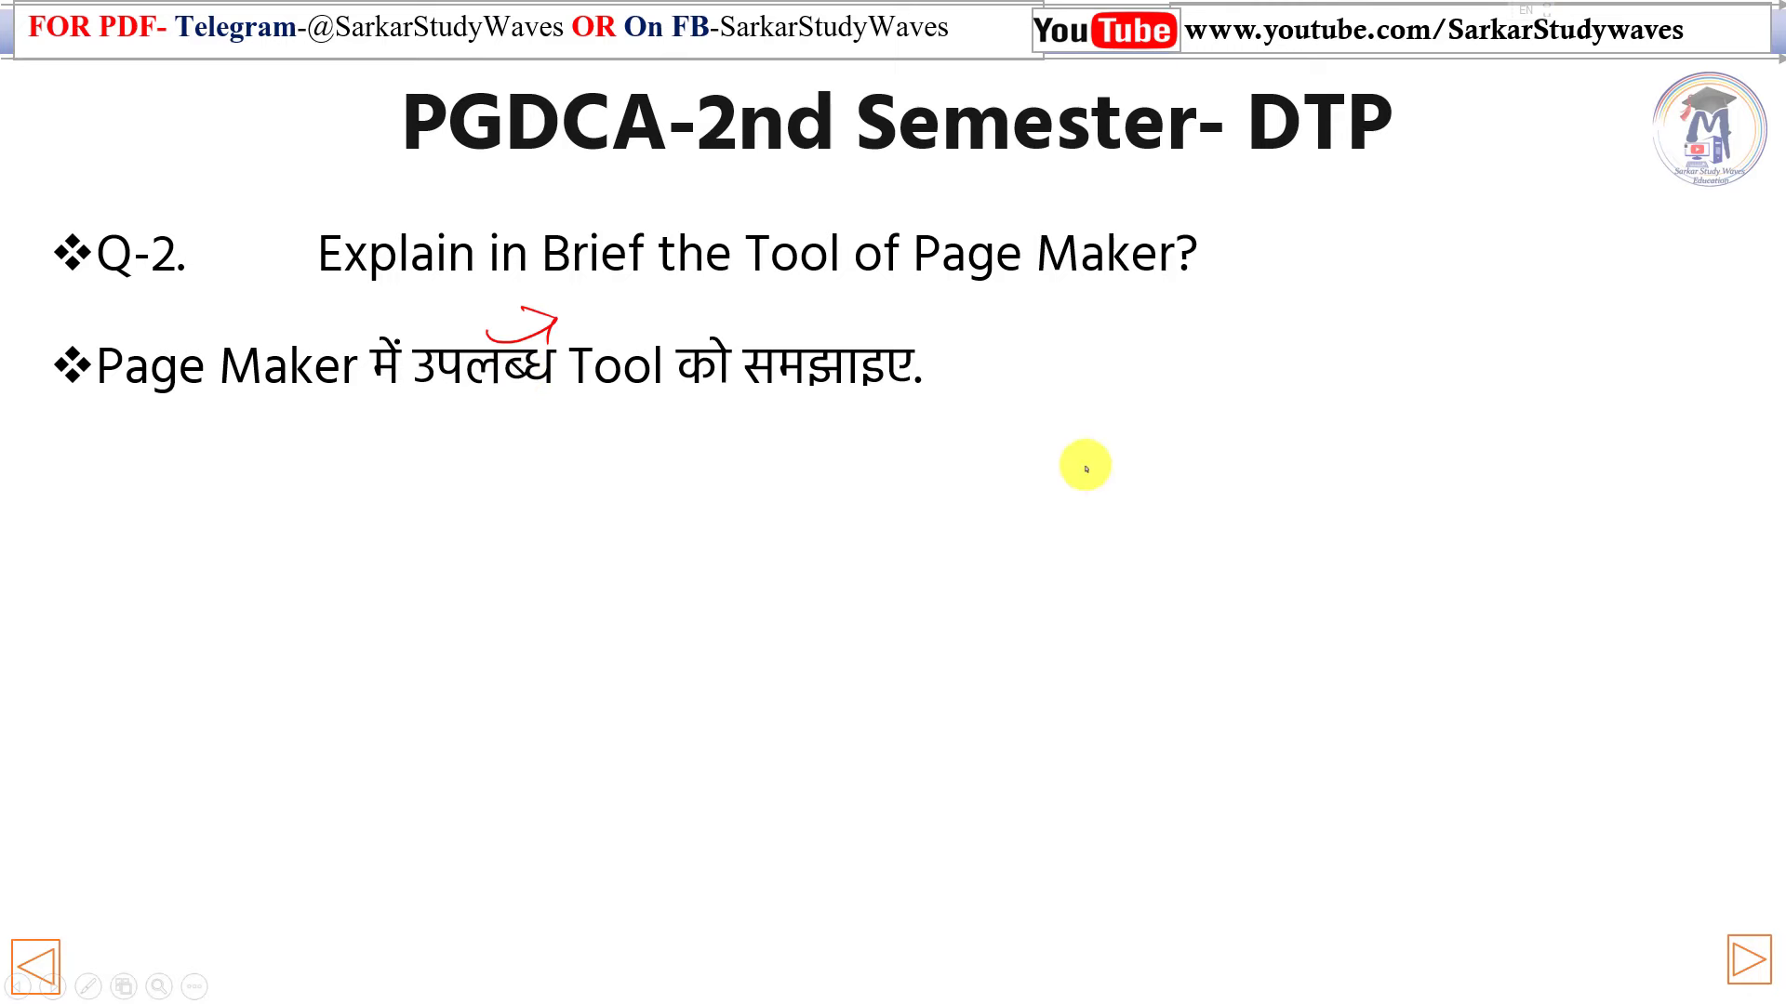
pyautogui.press('Right')
pyautogui.press('Right')
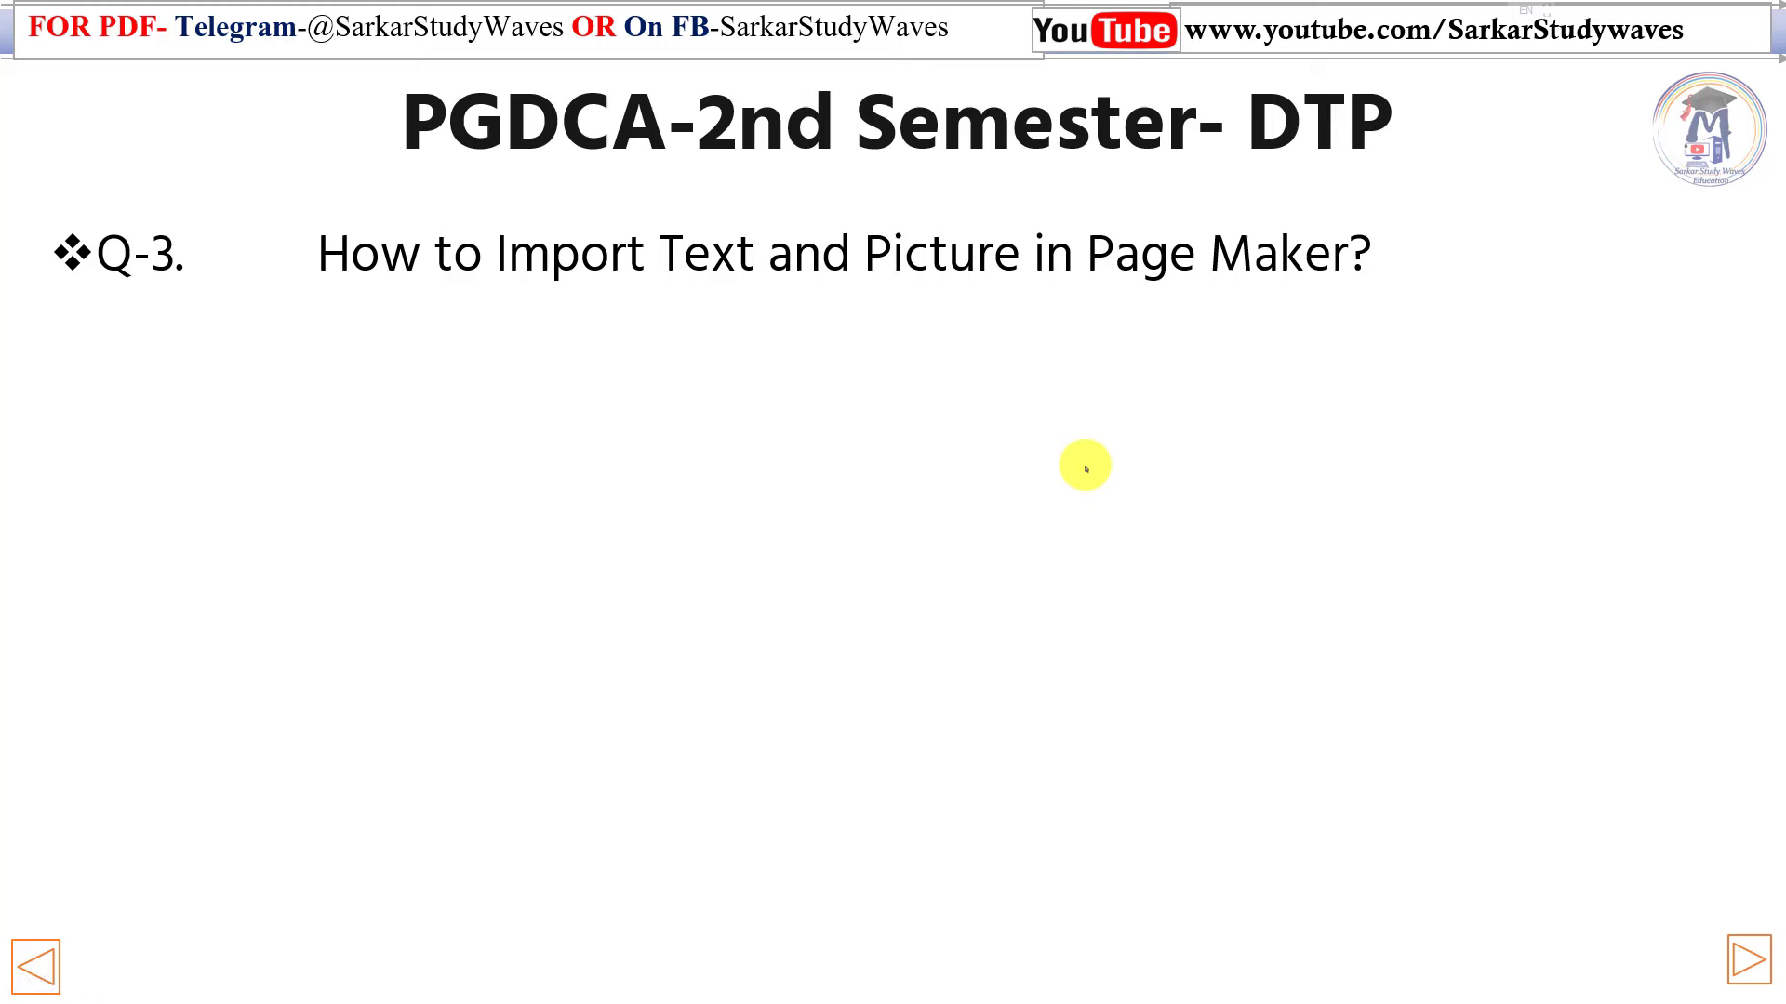
pyautogui.press('Right')
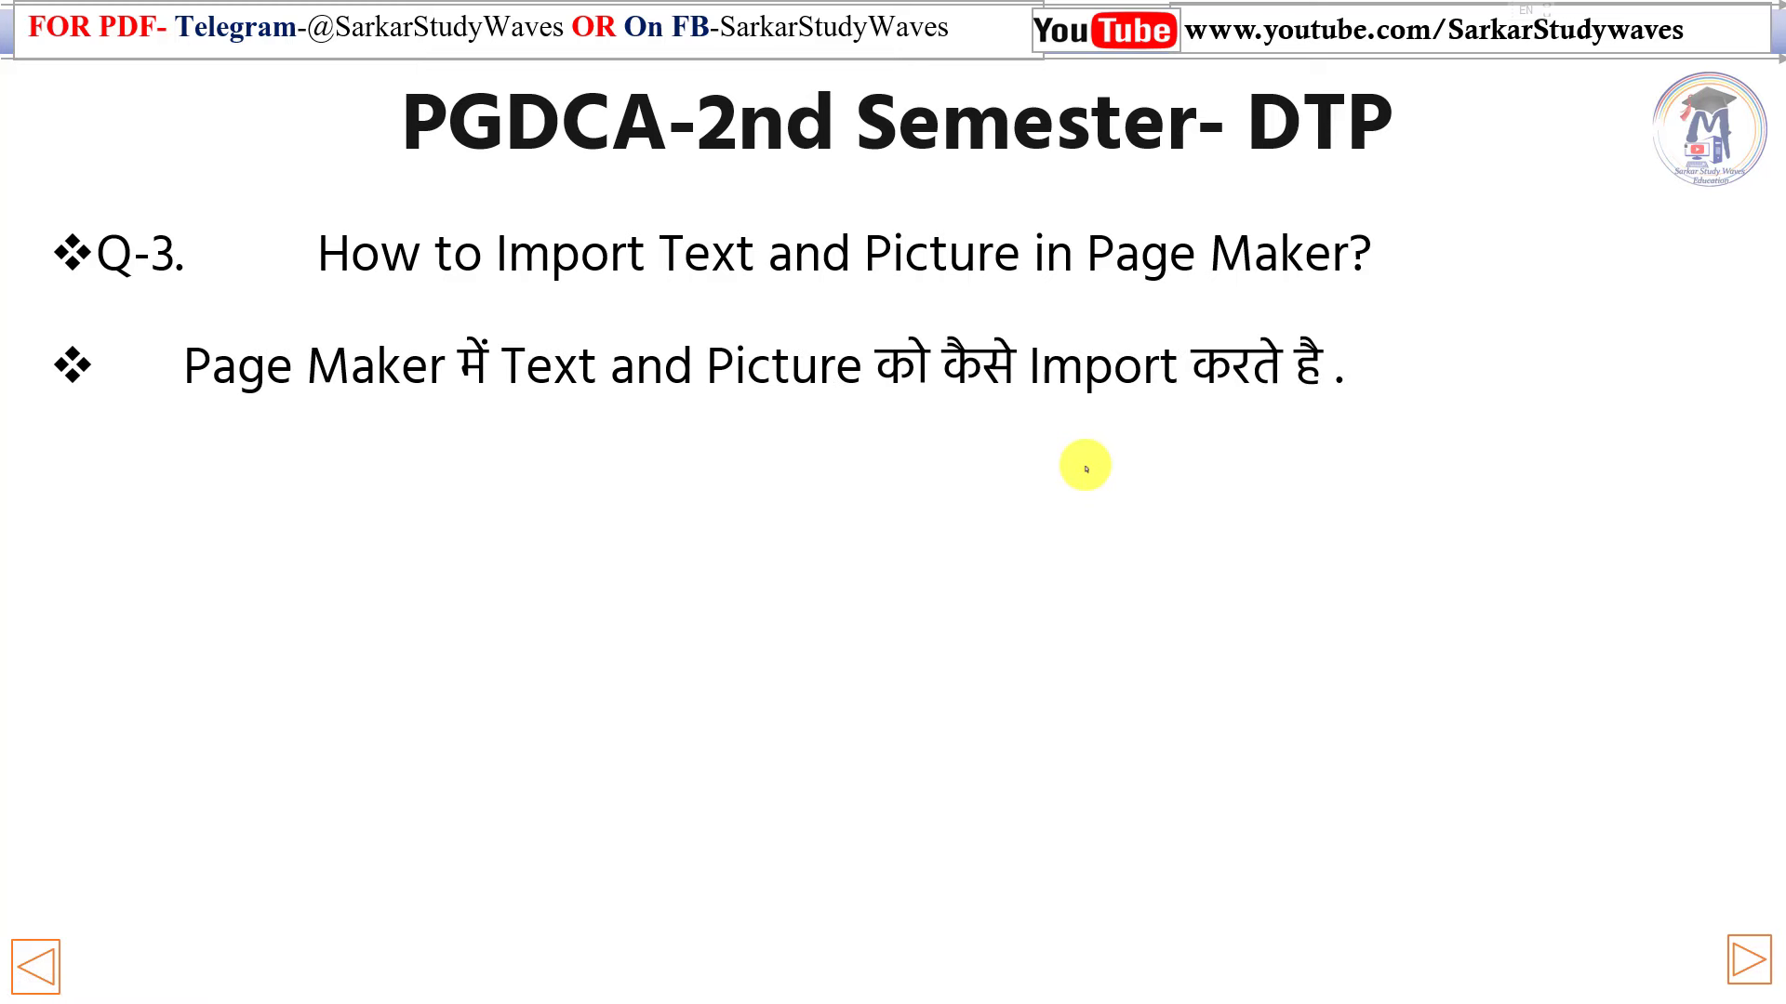
pyautogui.moveTo(479, 343); pyautogui.dragTo(569, 296)
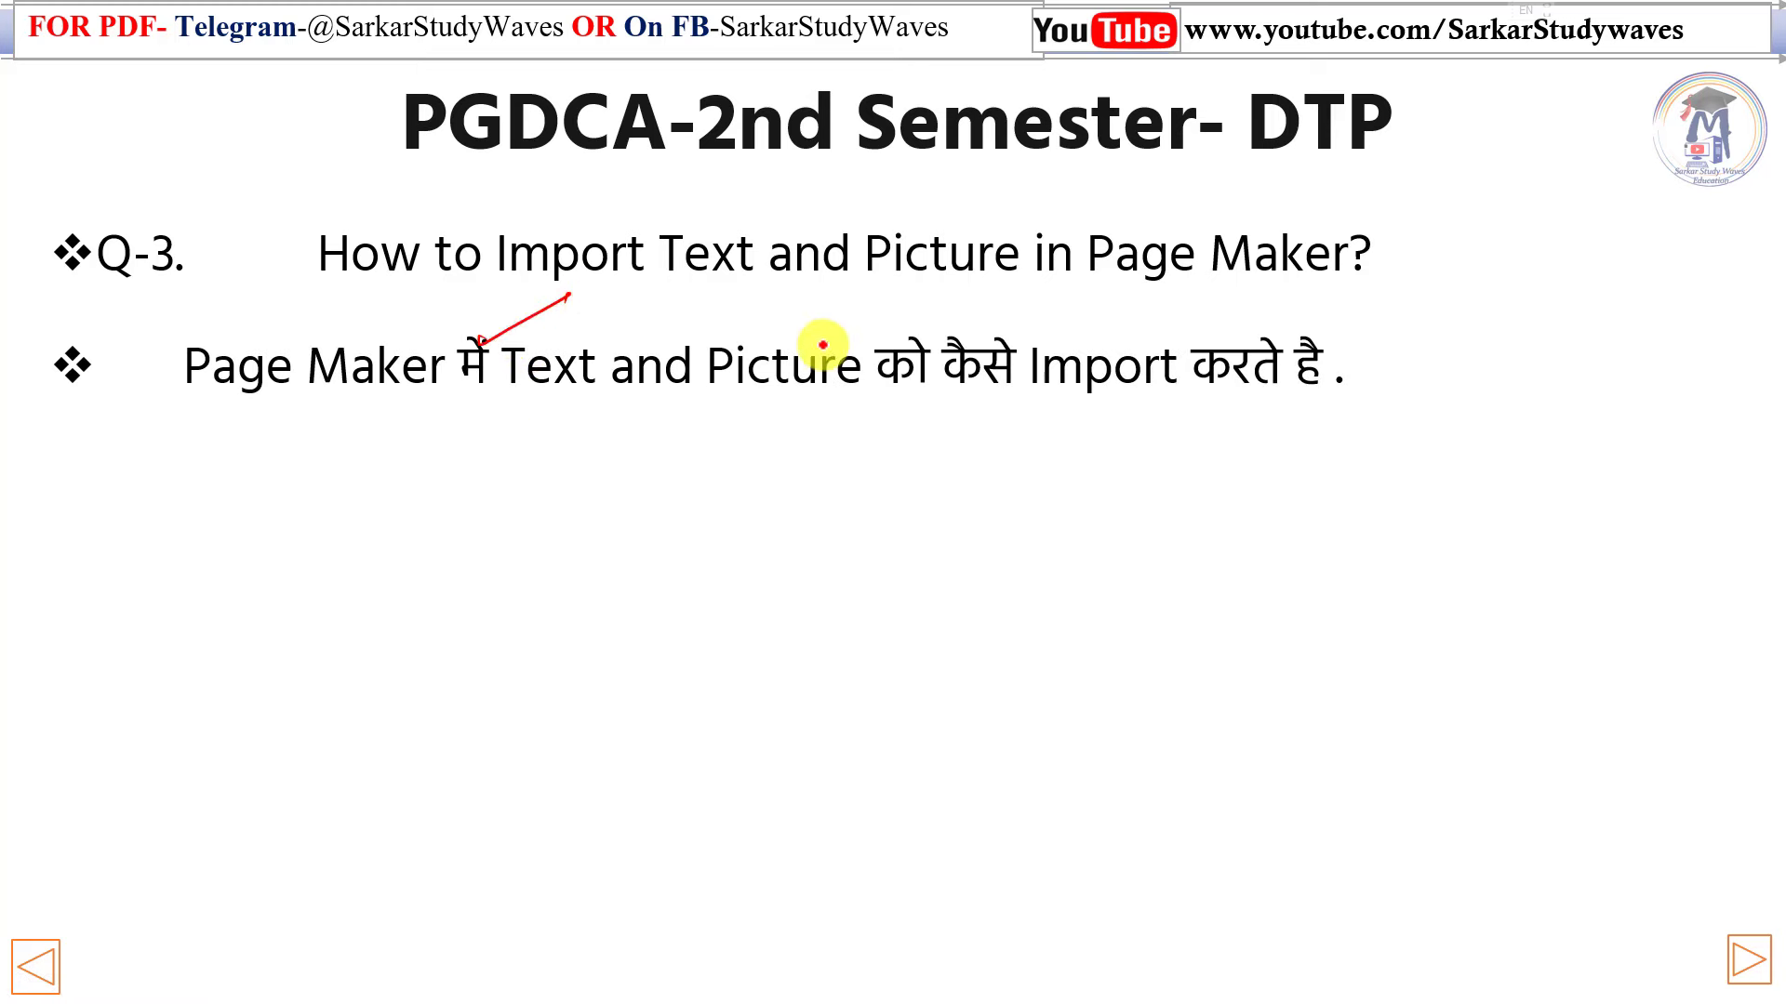
# Step: Switch back to Adobe PageMaker and delete the text block filling the page
pyautogui.hotkey('alt', 'Tab')
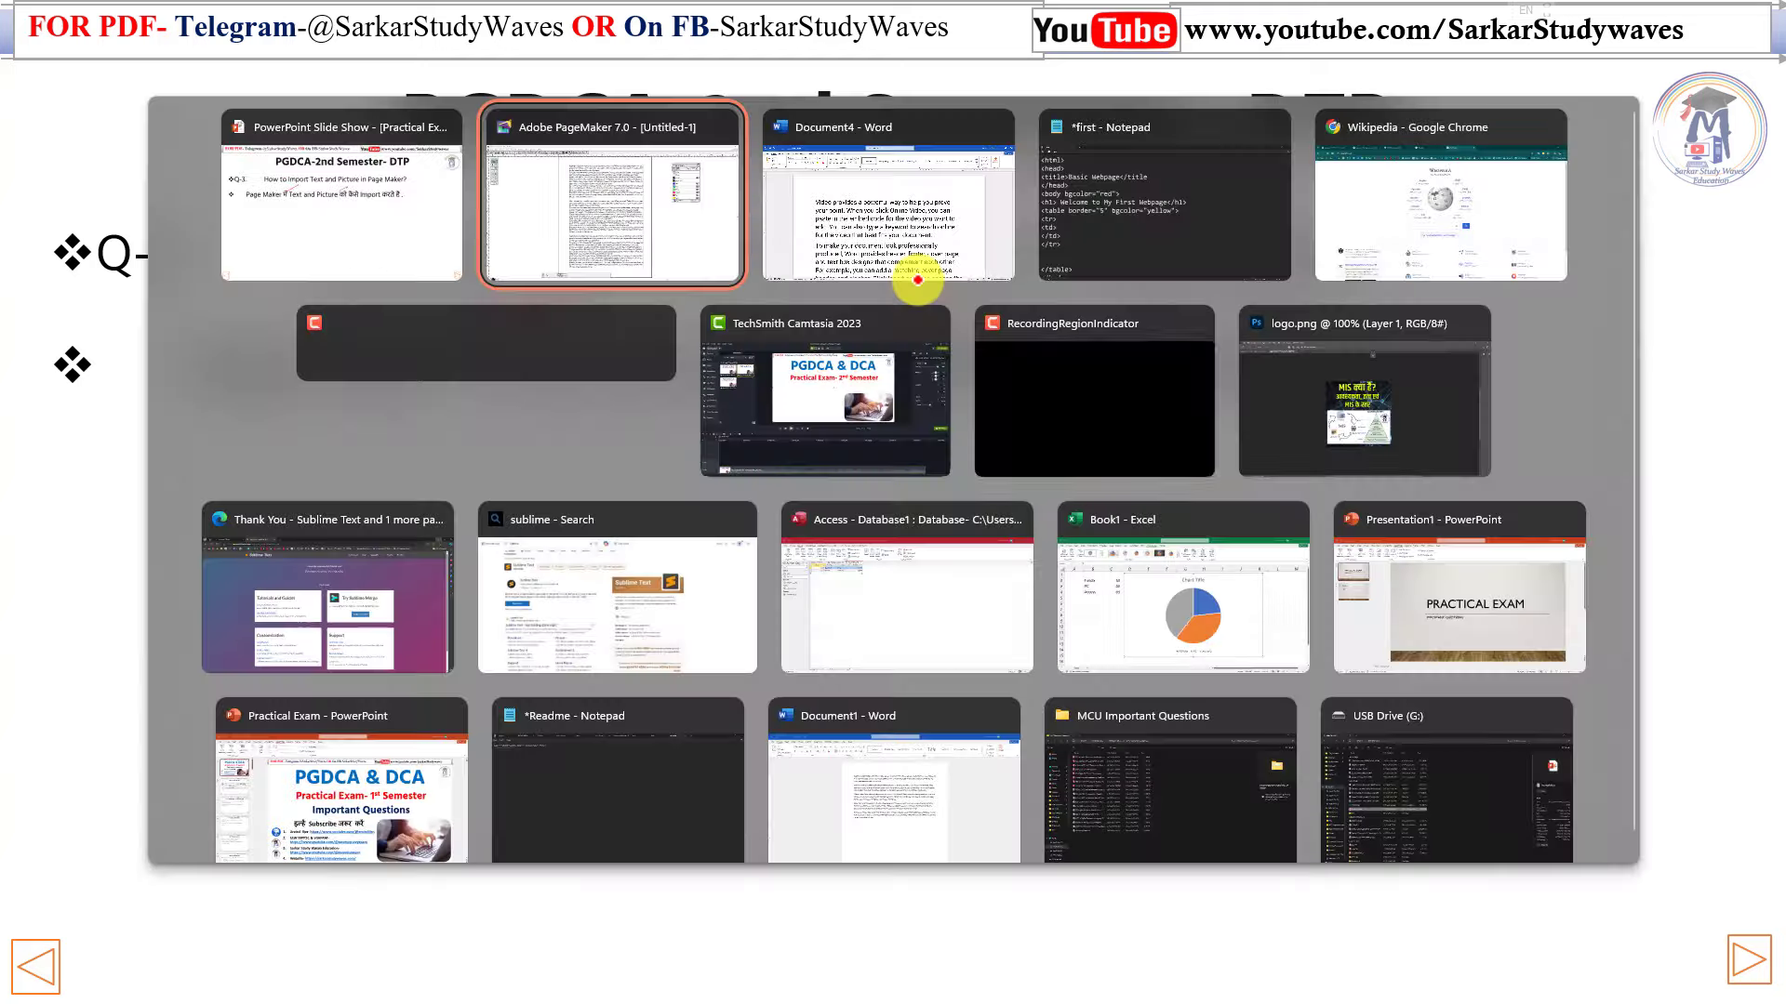
pyautogui.click(42, 138)
pyautogui.click(823, 342)
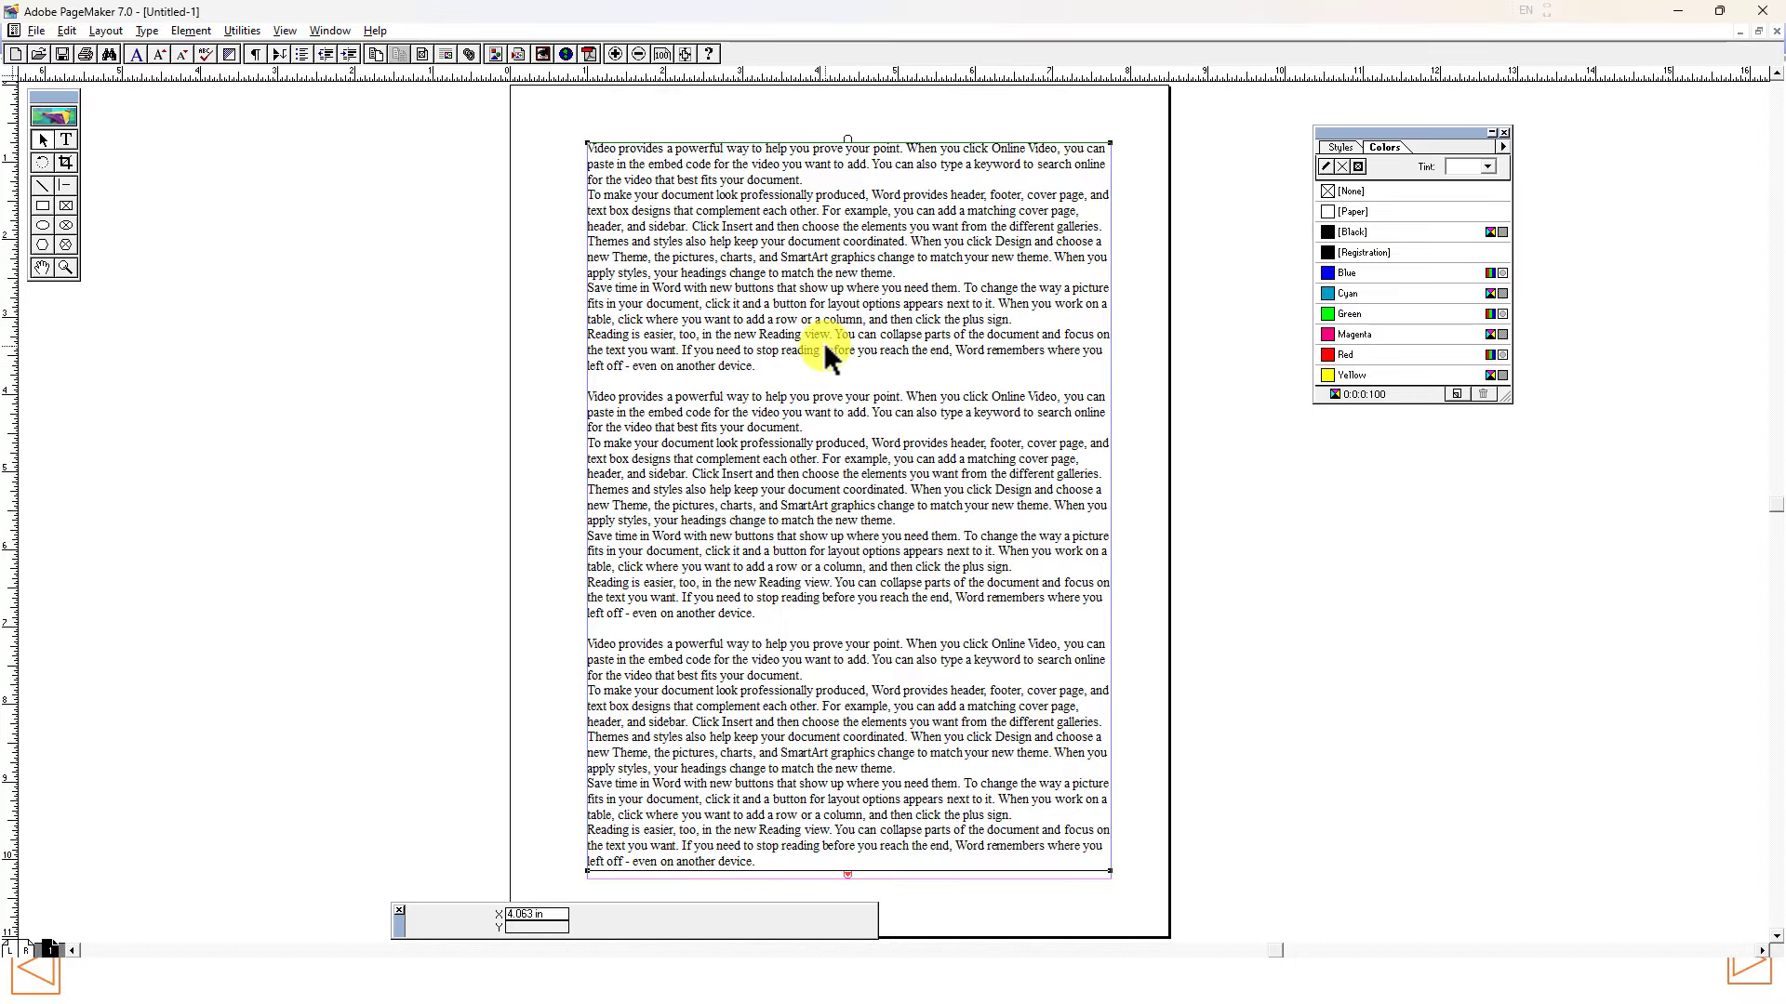
pyautogui.press('Delete')
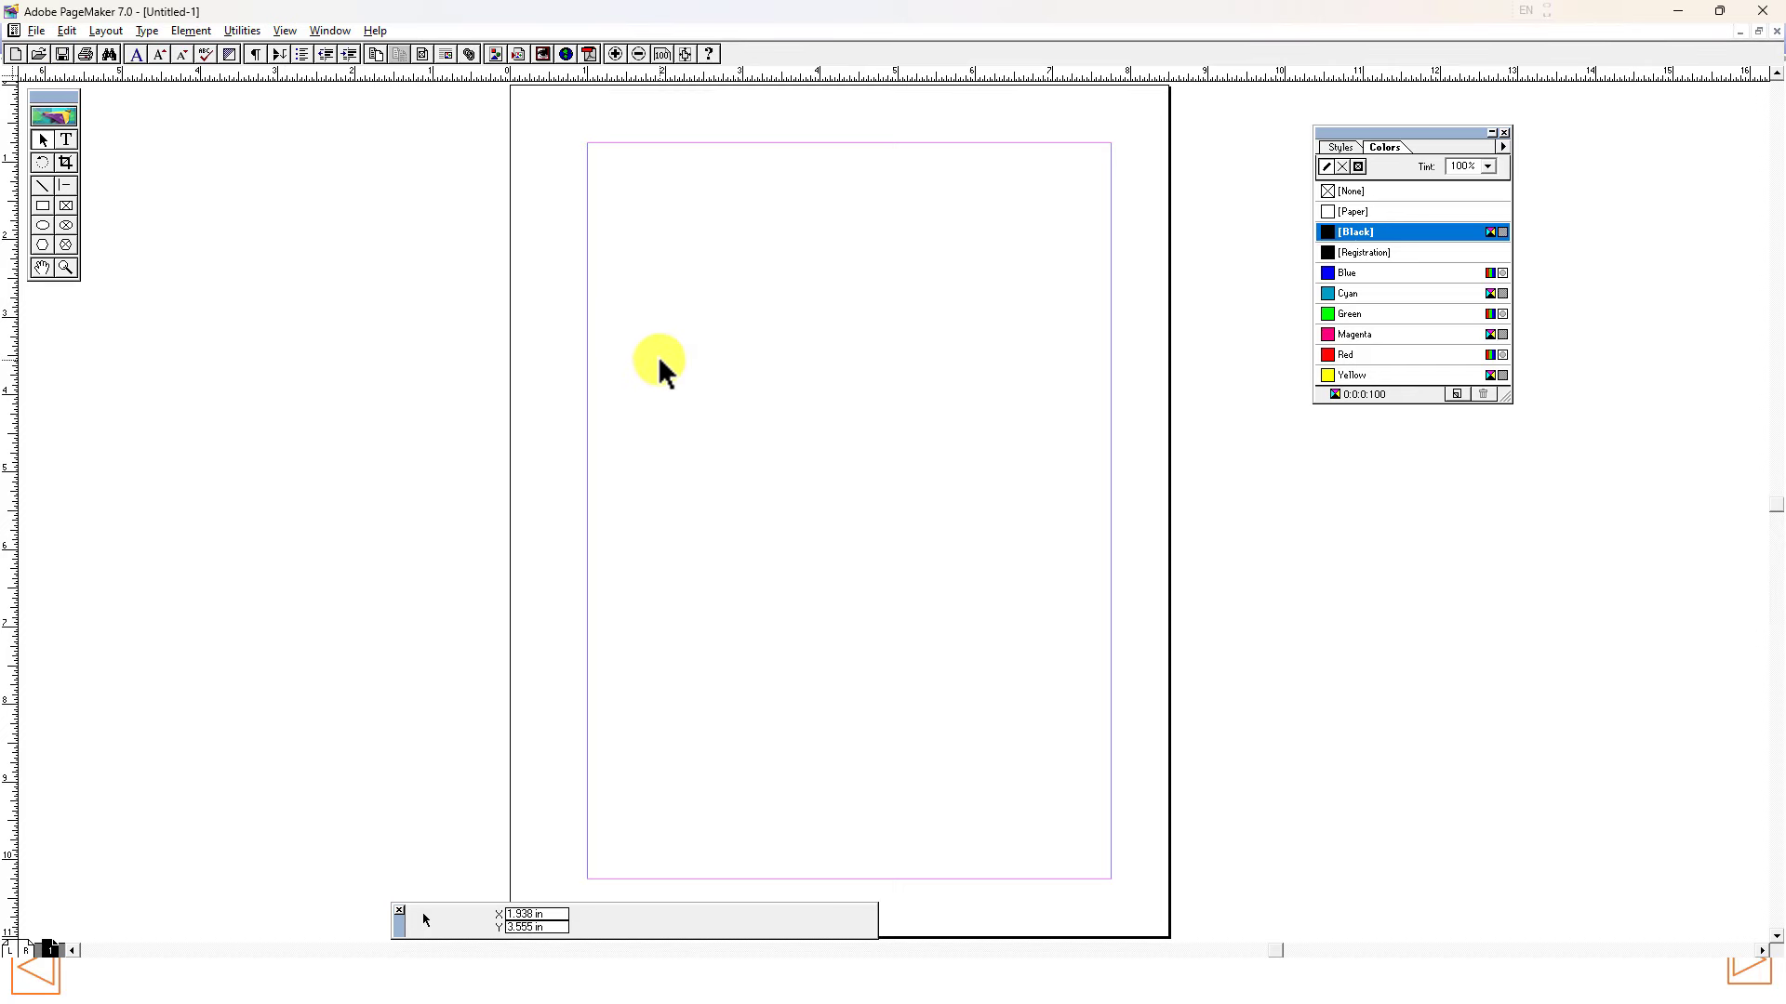
pyautogui.click(34, 29)
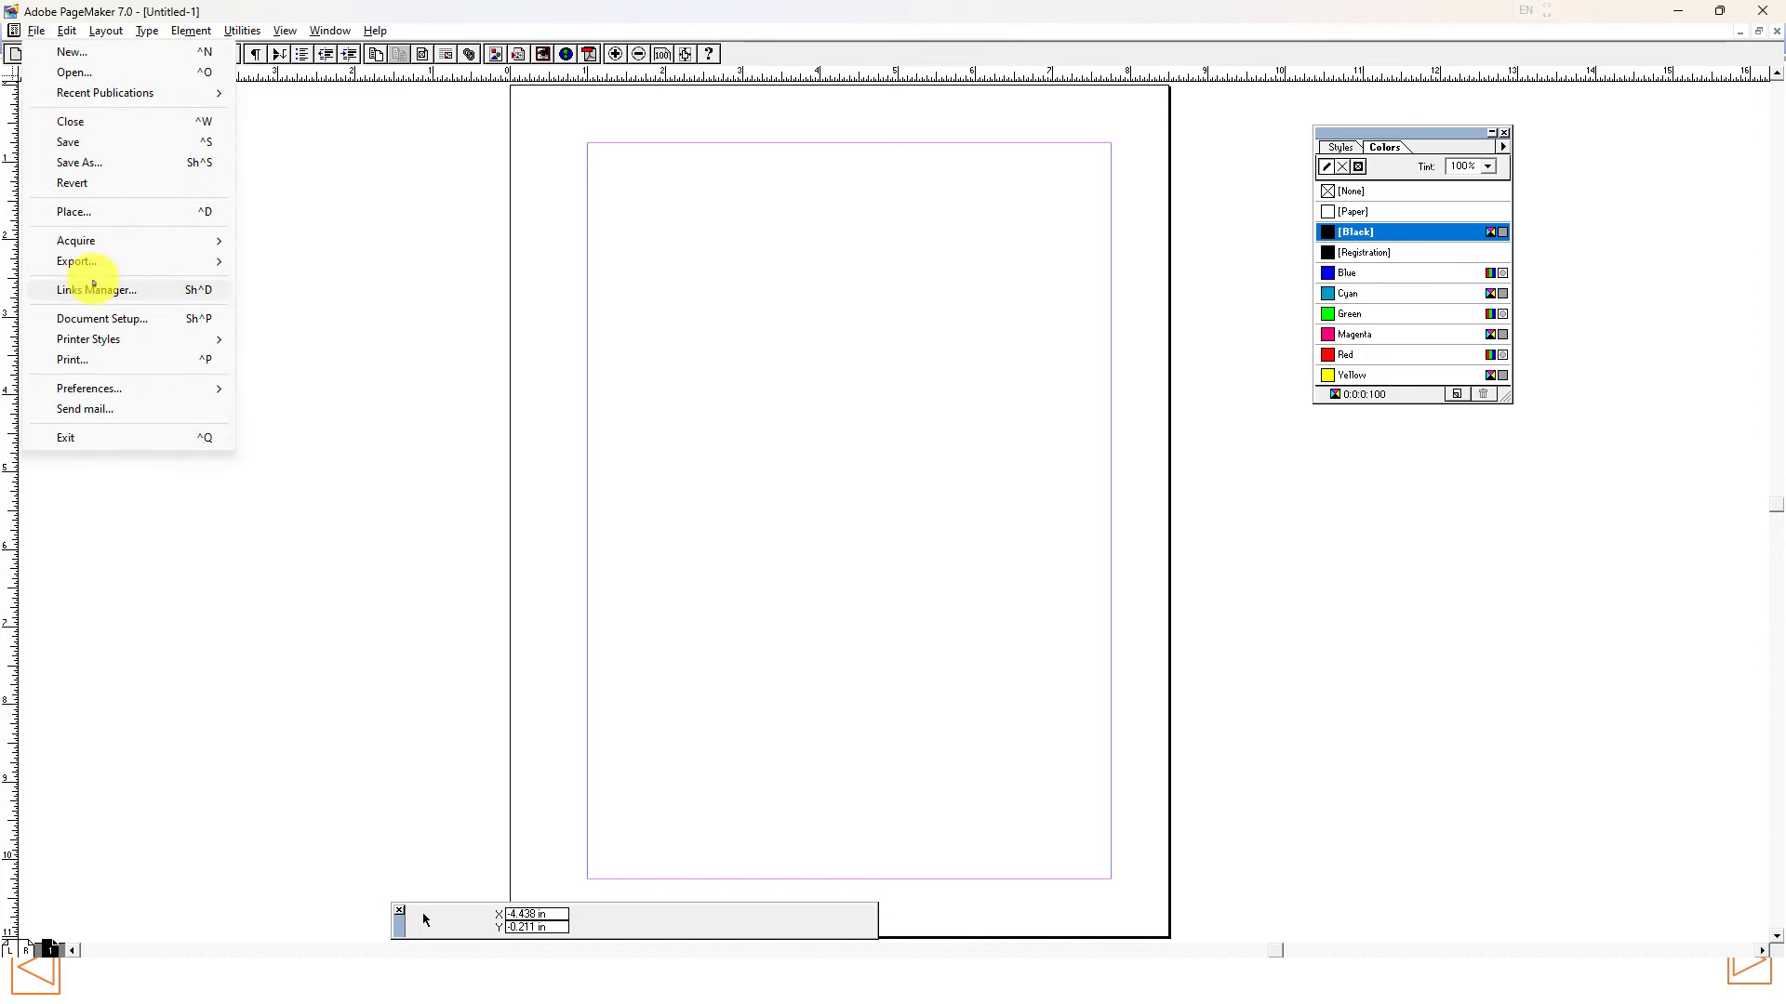
pyautogui.click(92, 217)
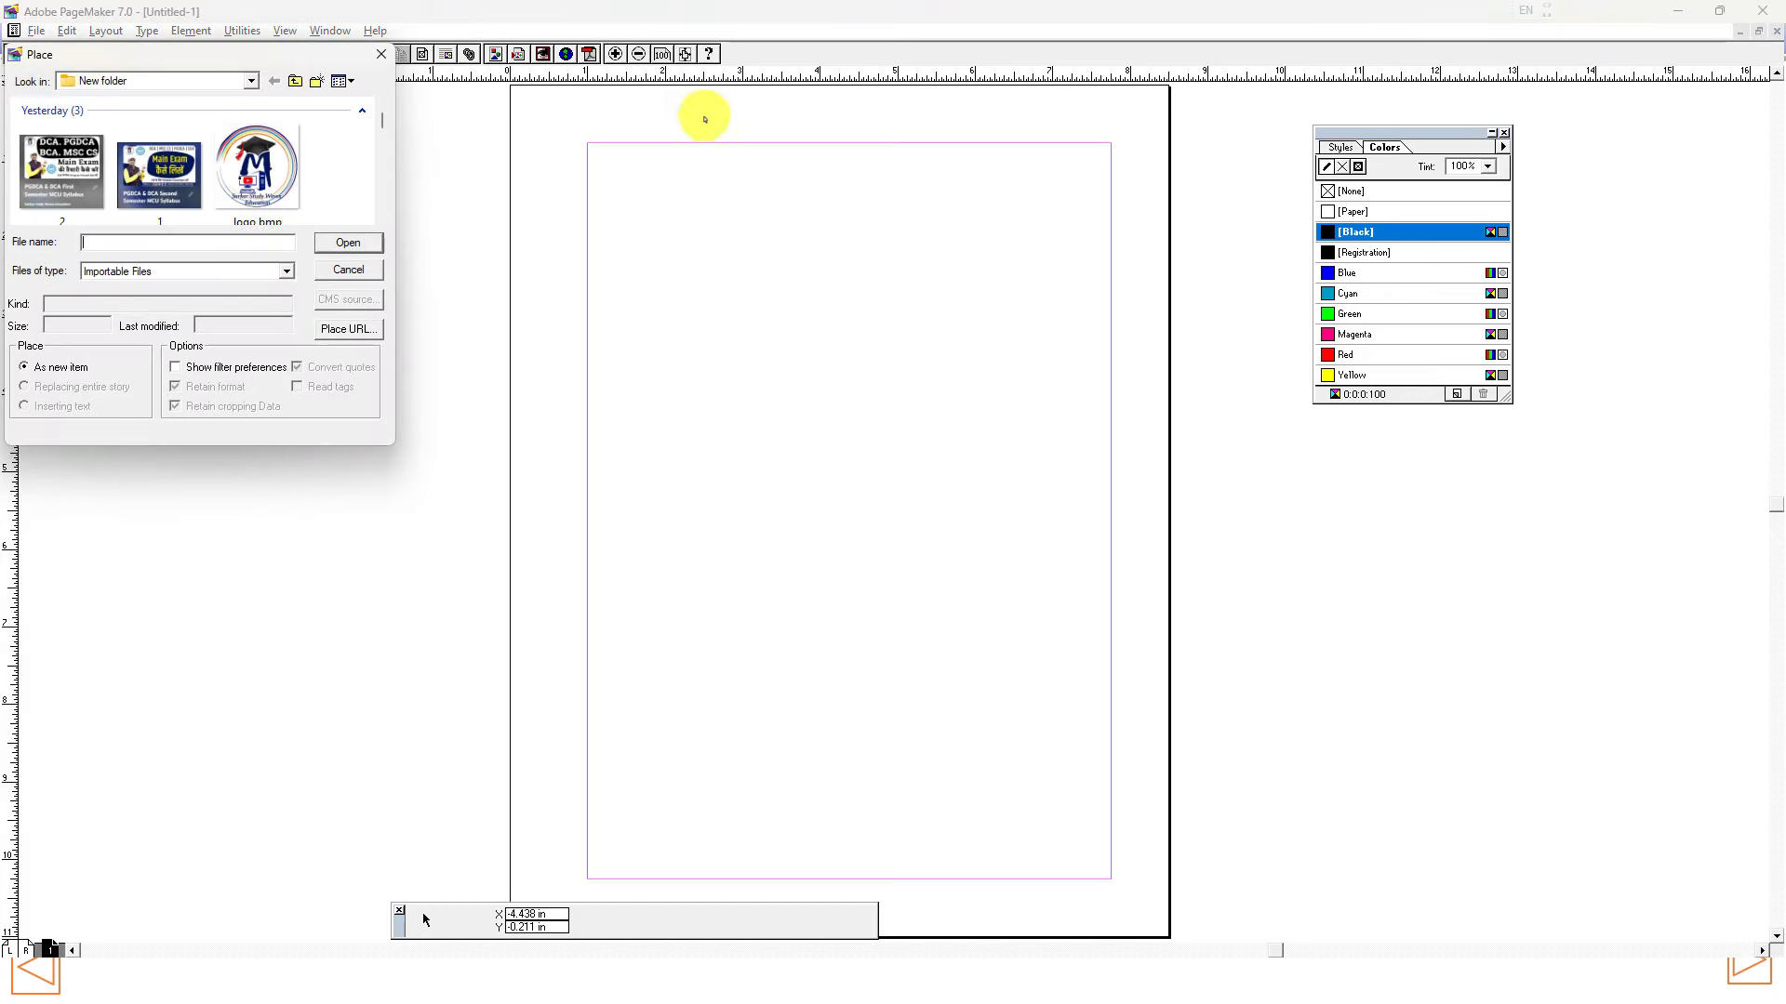
pyautogui.moveTo(214, 54); pyautogui.dragTo(727, 63)
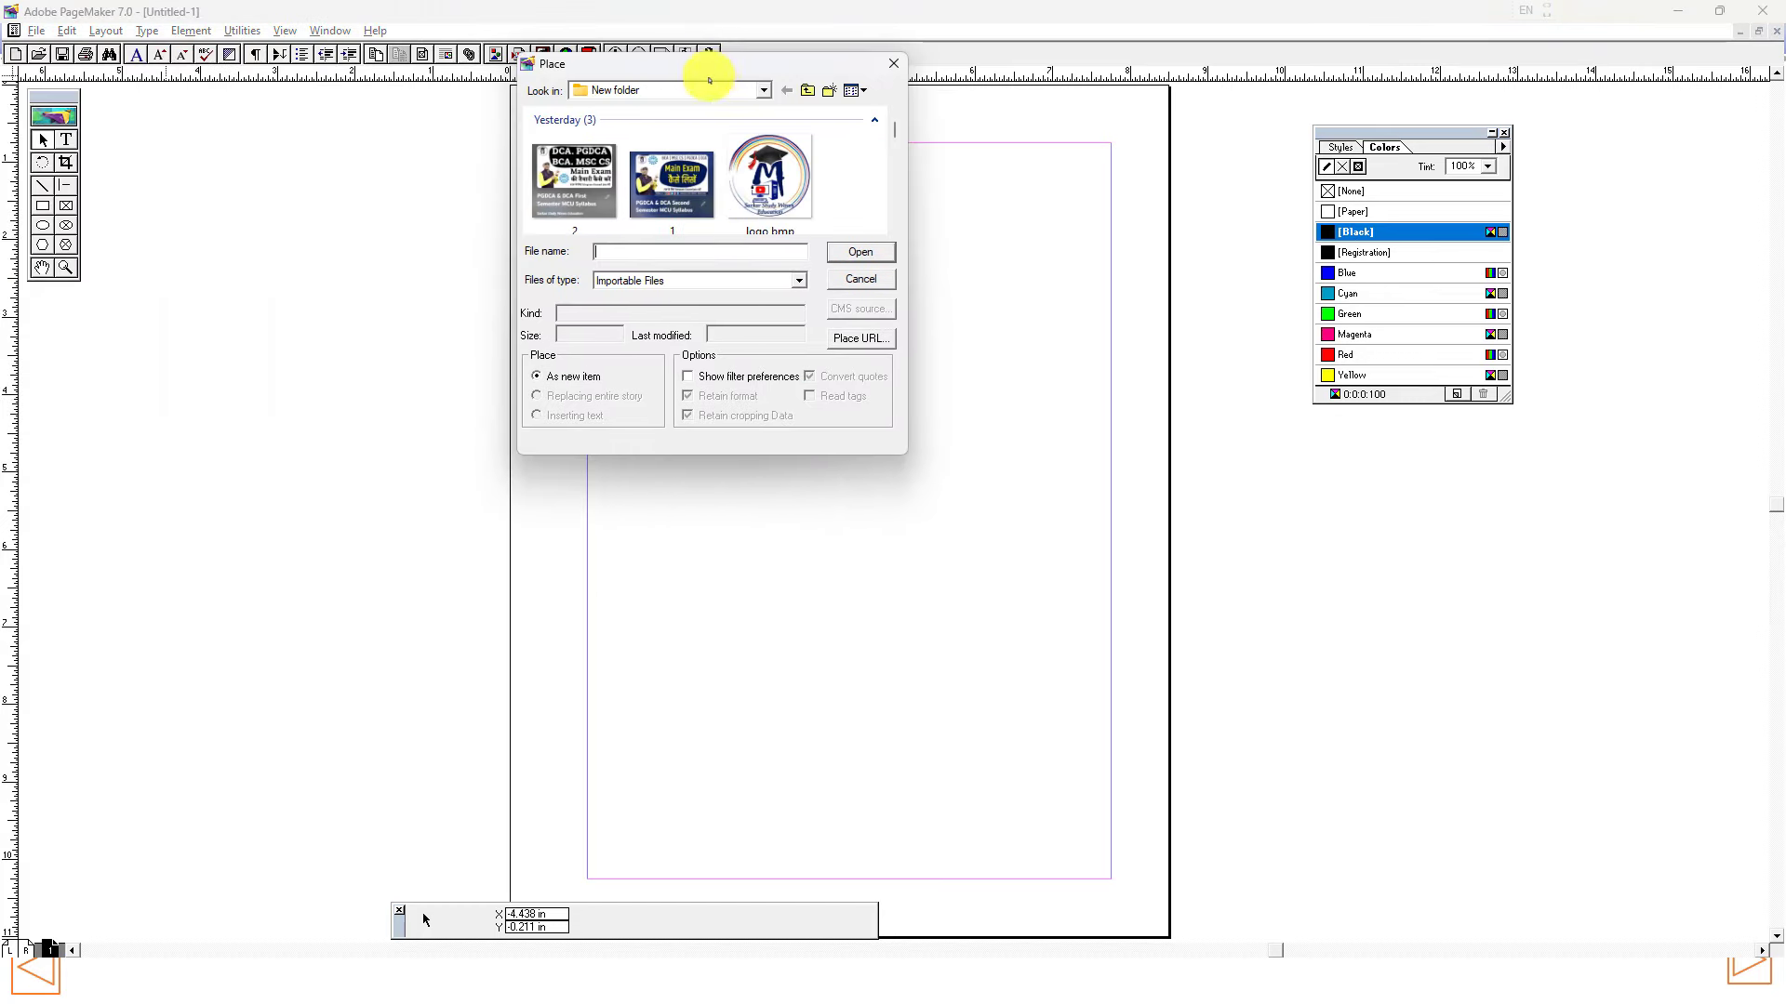
pyautogui.click(895, 63)
# Step: Place the JPEG image 2 from New folder on the pasteboard beside the page, about 3.13 by 2.92 in
pyautogui.click(36, 30)
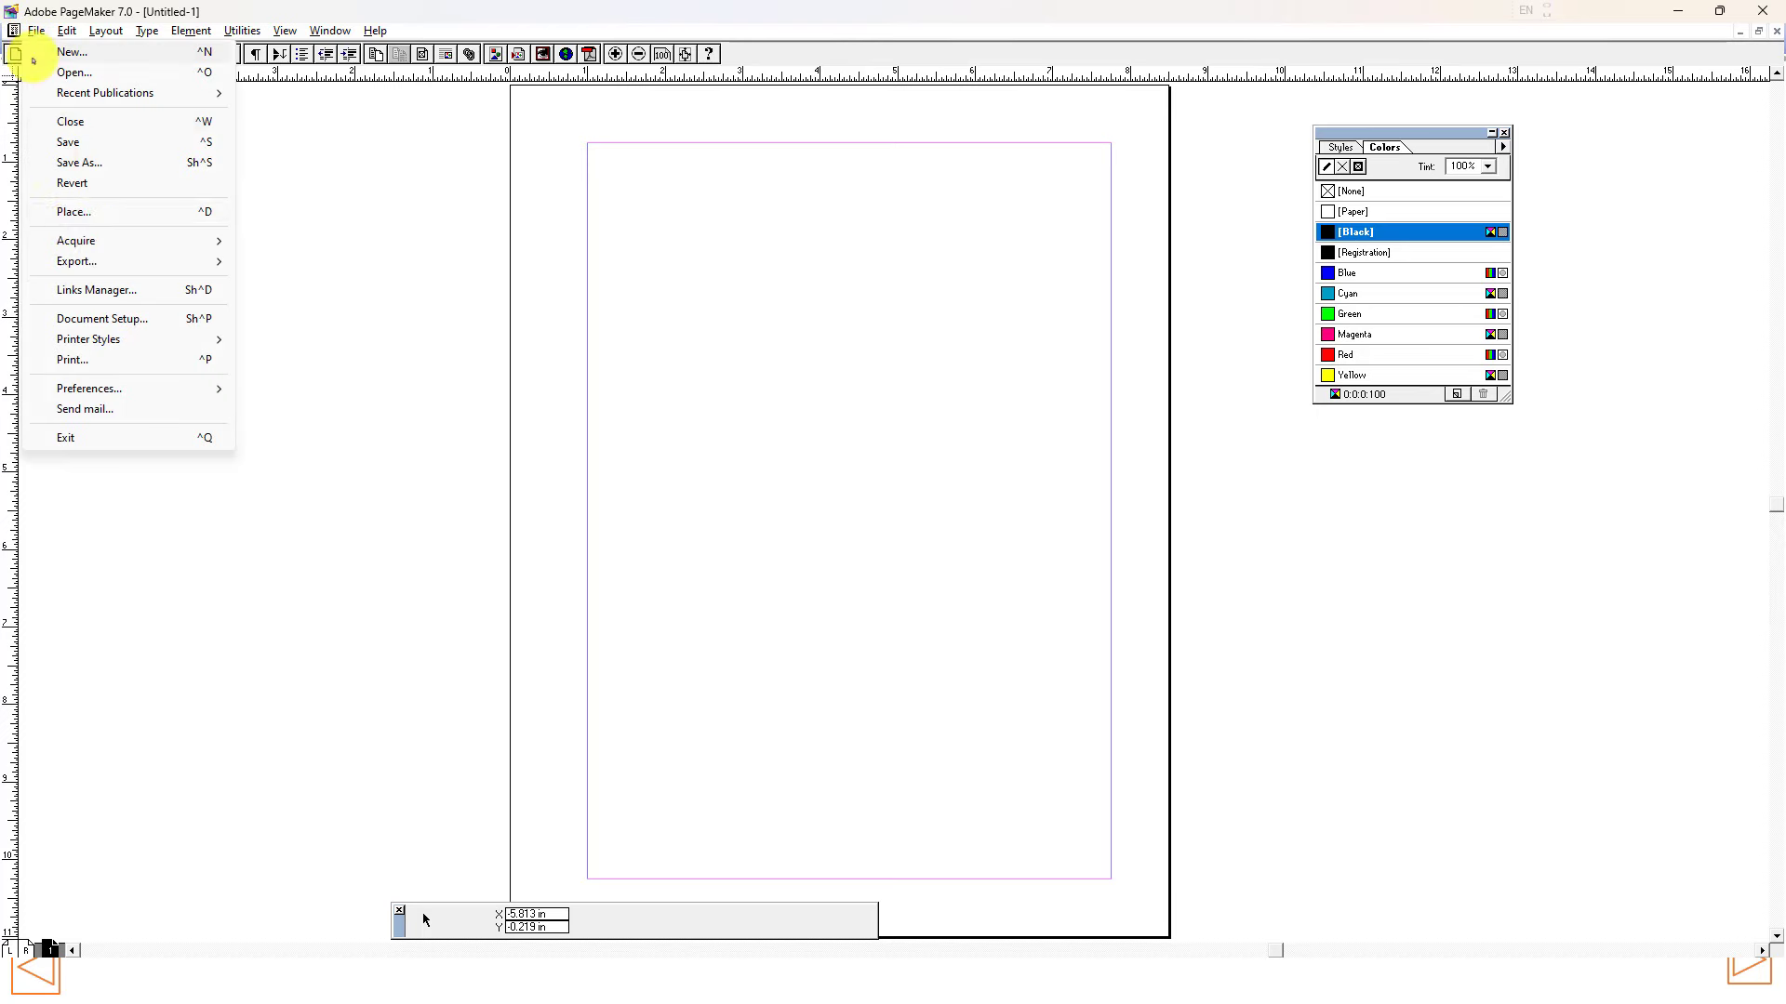
pyautogui.click(102, 219)
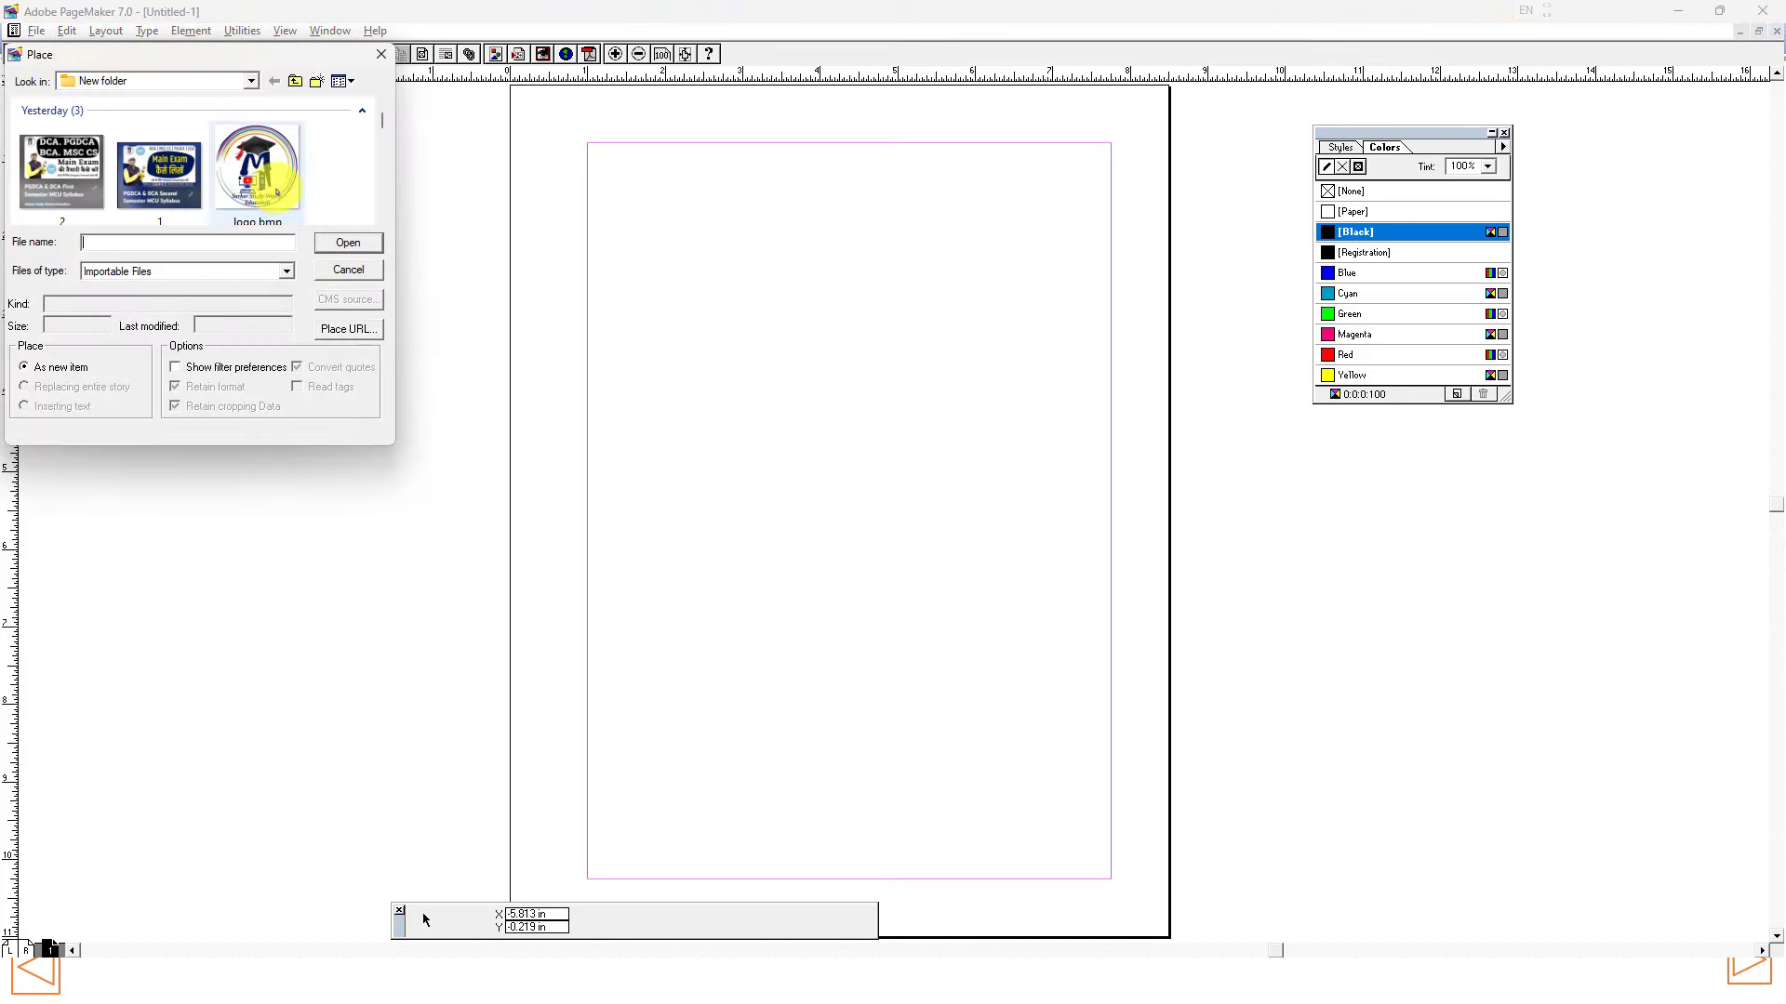
pyautogui.moveTo(237, 44); pyautogui.dragTo(468, 65)
pyautogui.click(291, 195)
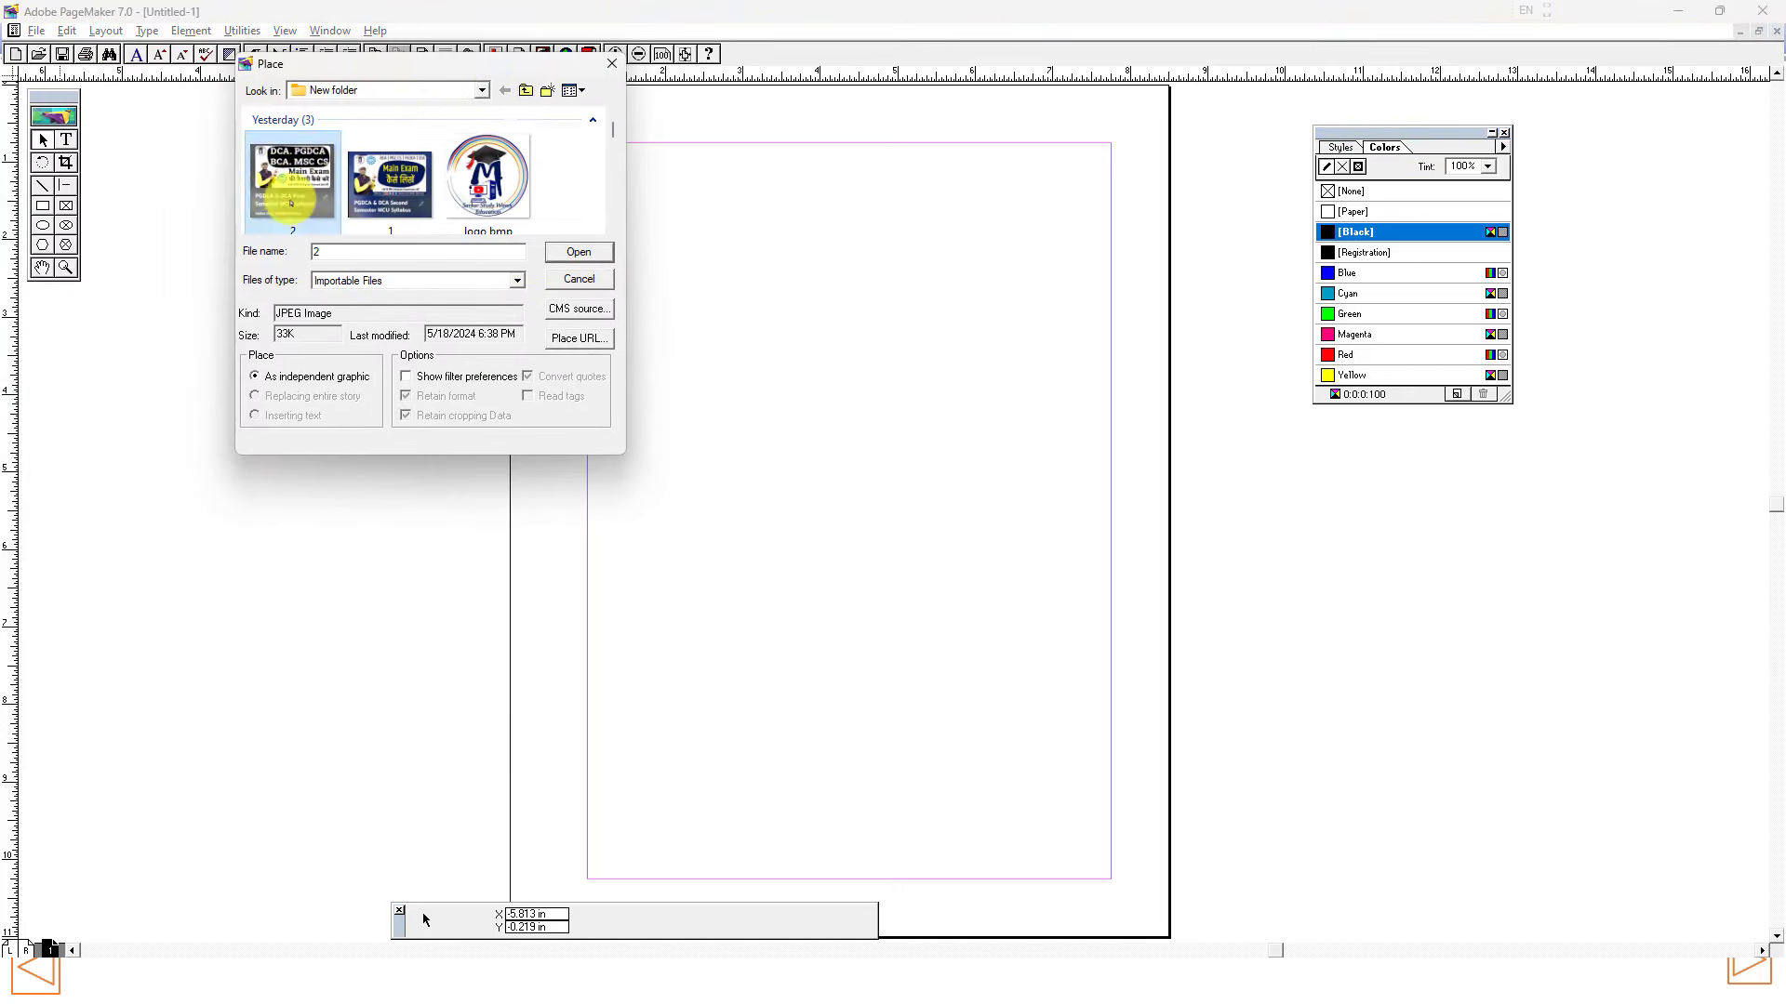
pyautogui.click(579, 253)
pyautogui.moveTo(223, 284); pyautogui.dragTo(466, 509)
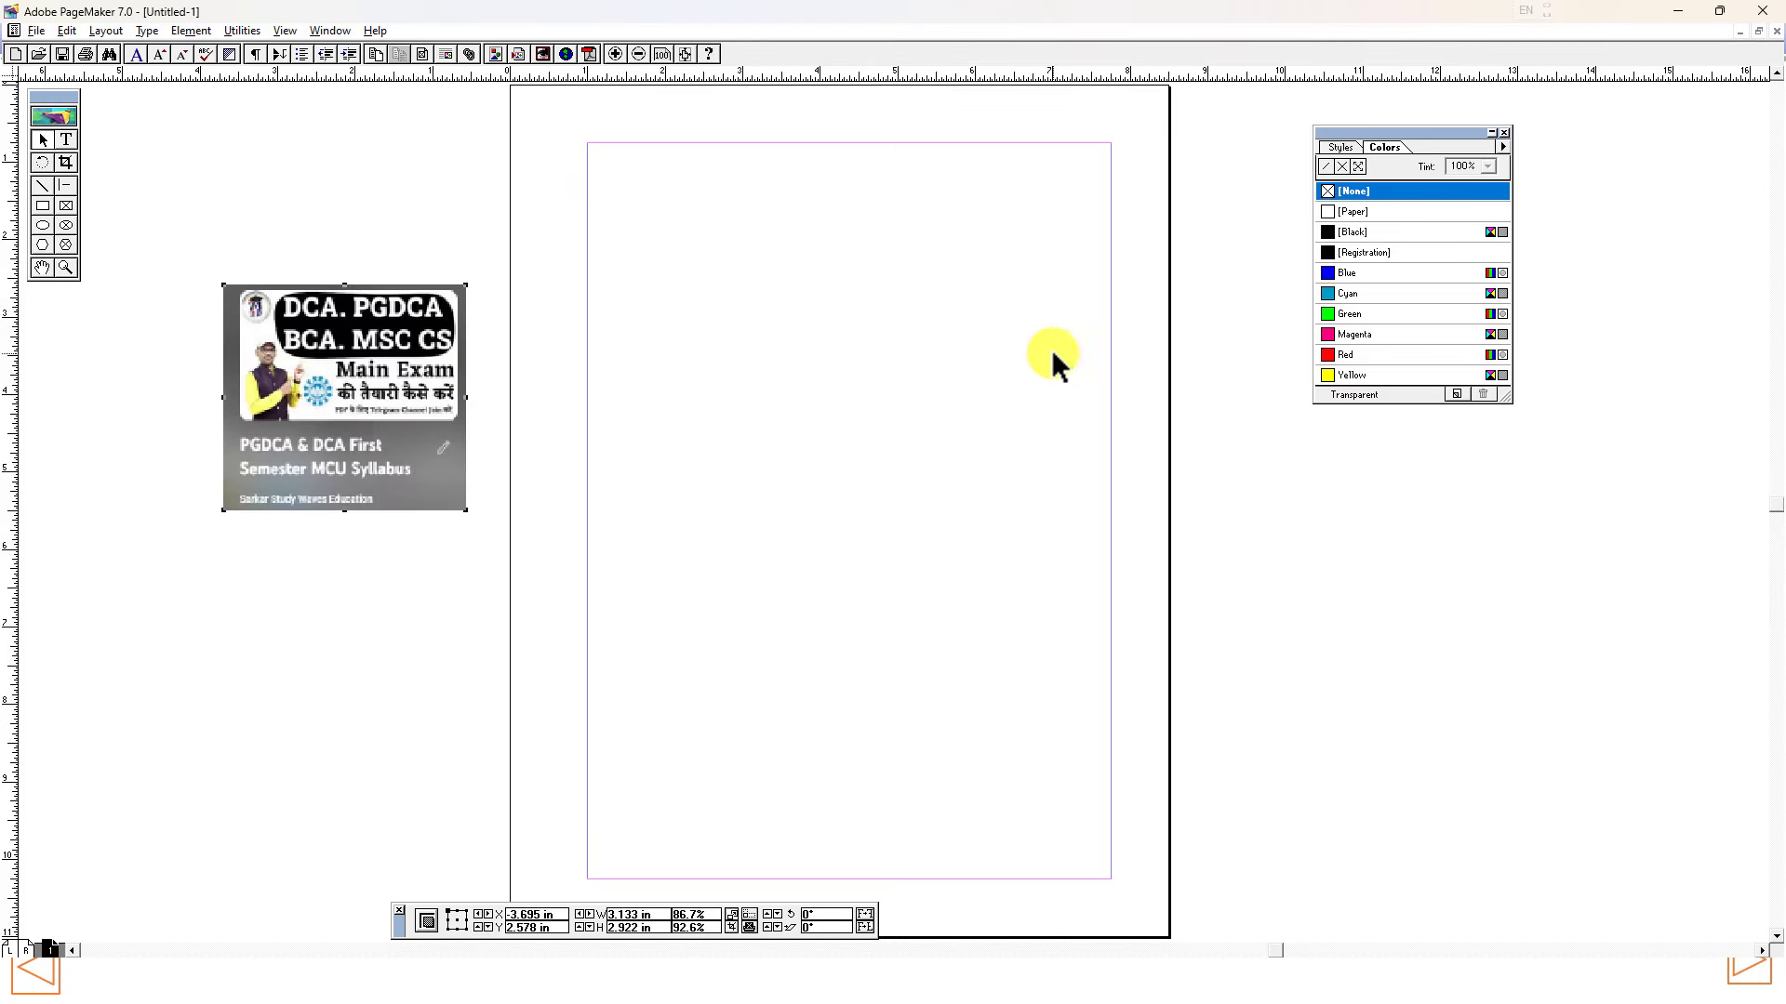
# Step: Import the text document named text from the Desktop and flow it onto the page from the upper-left margin corner
pyautogui.click(36, 31)
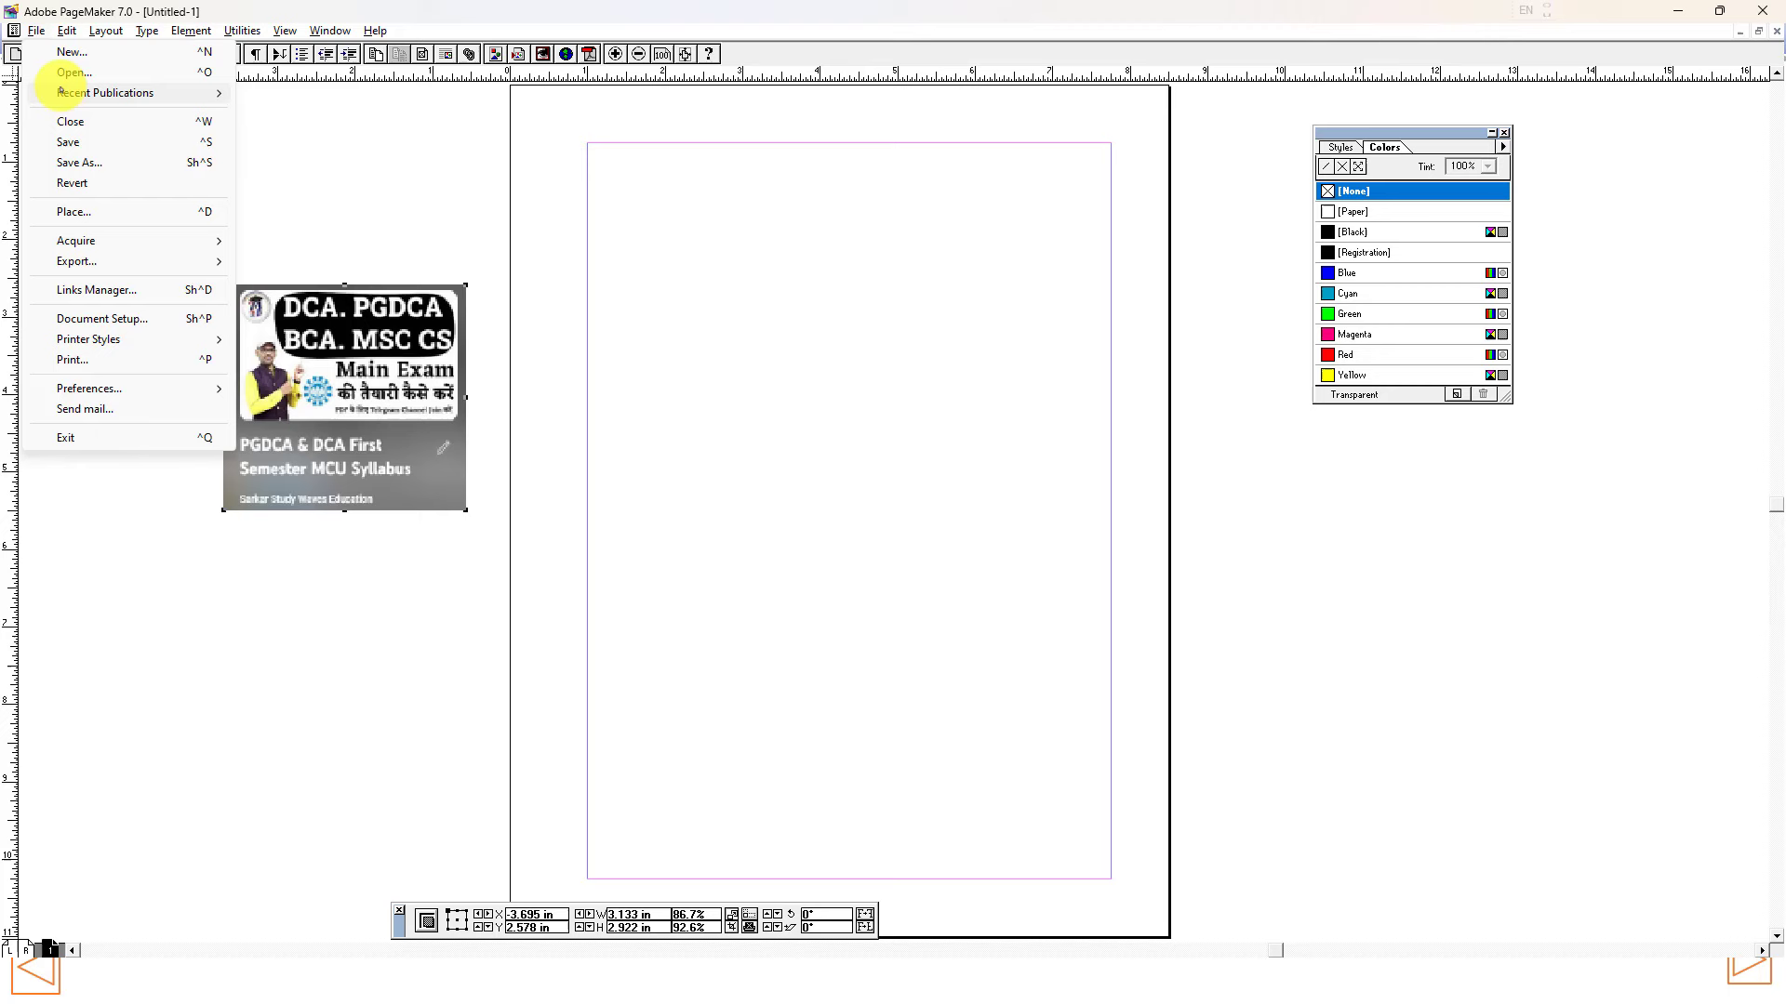
pyautogui.click(92, 214)
pyautogui.click(152, 80)
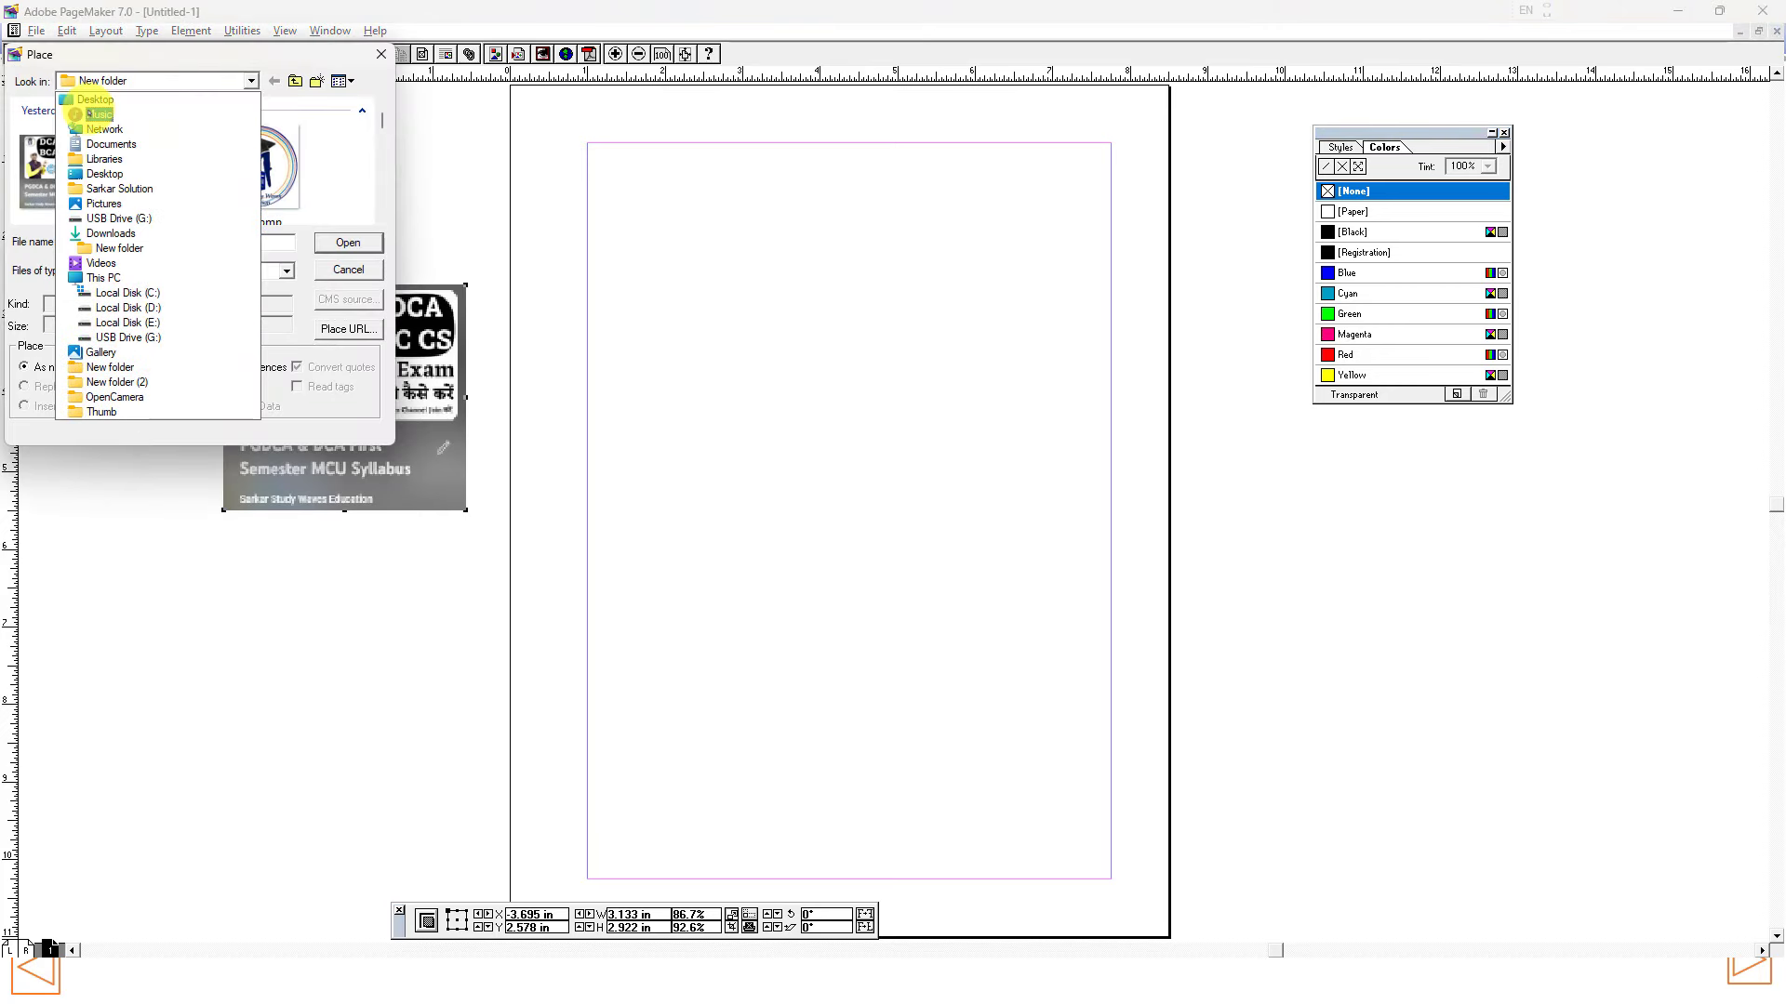
pyautogui.click(97, 100)
pyautogui.scroll(-6, 128, 153)
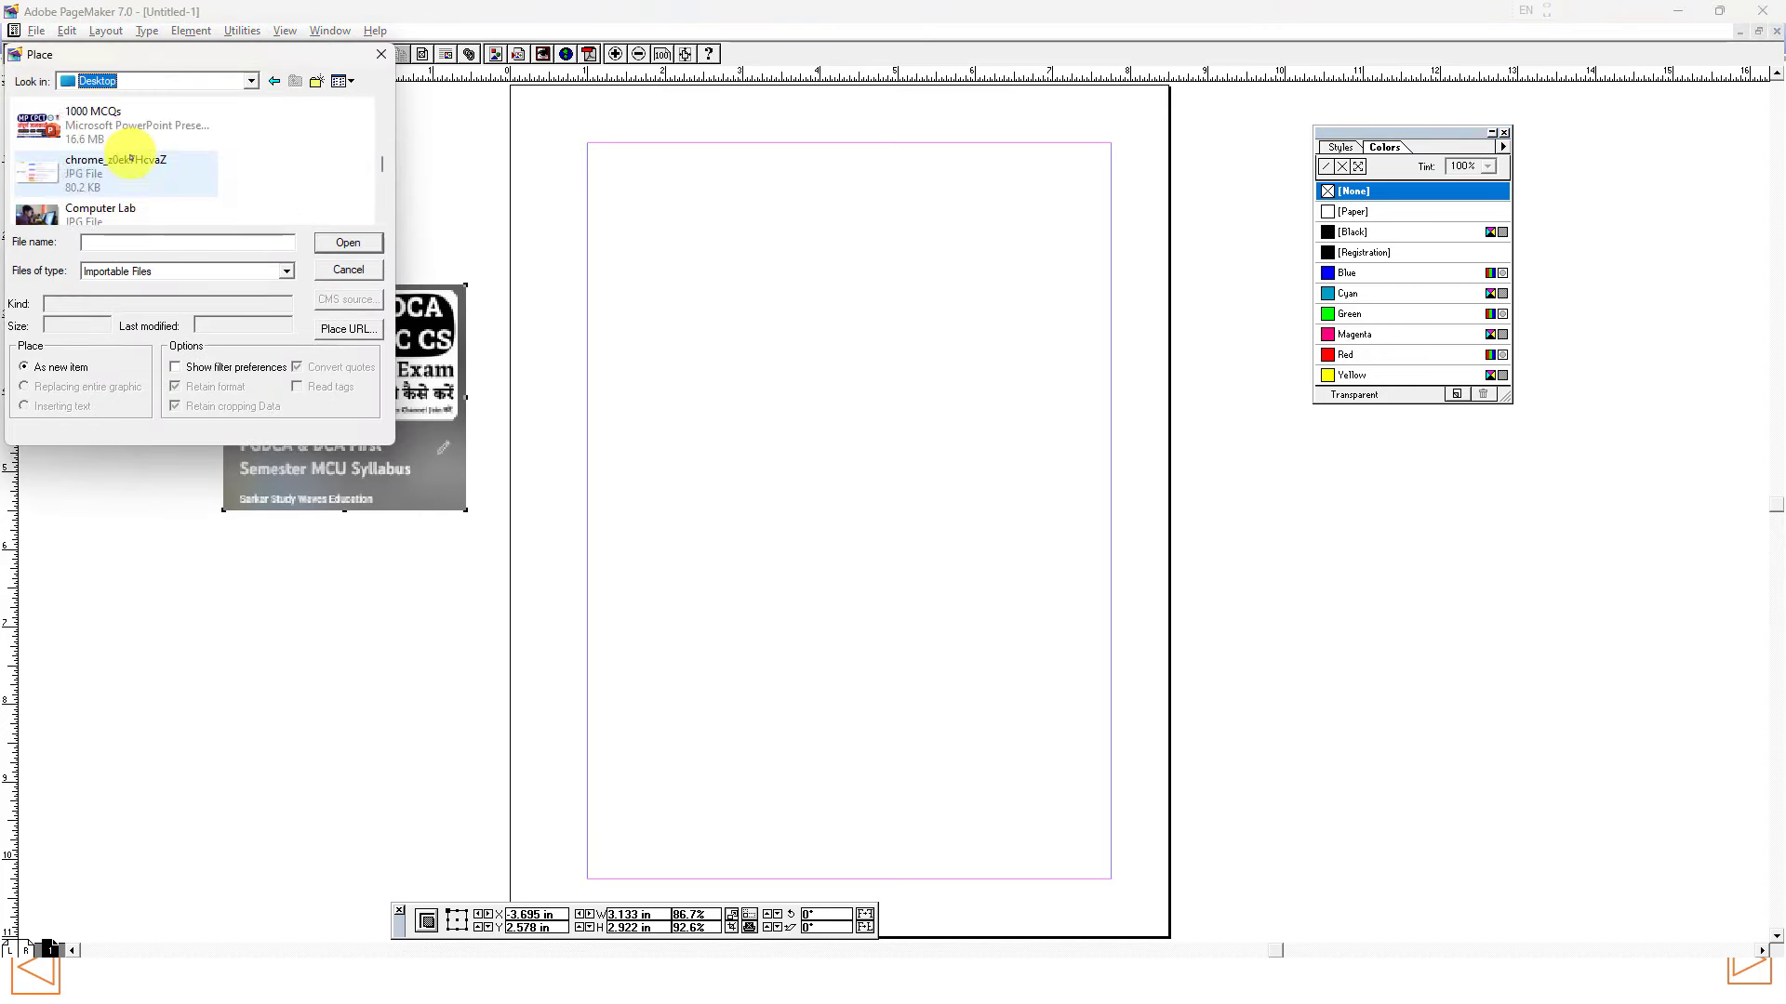
pyautogui.scroll(-4, 128, 164)
pyautogui.click(117, 177)
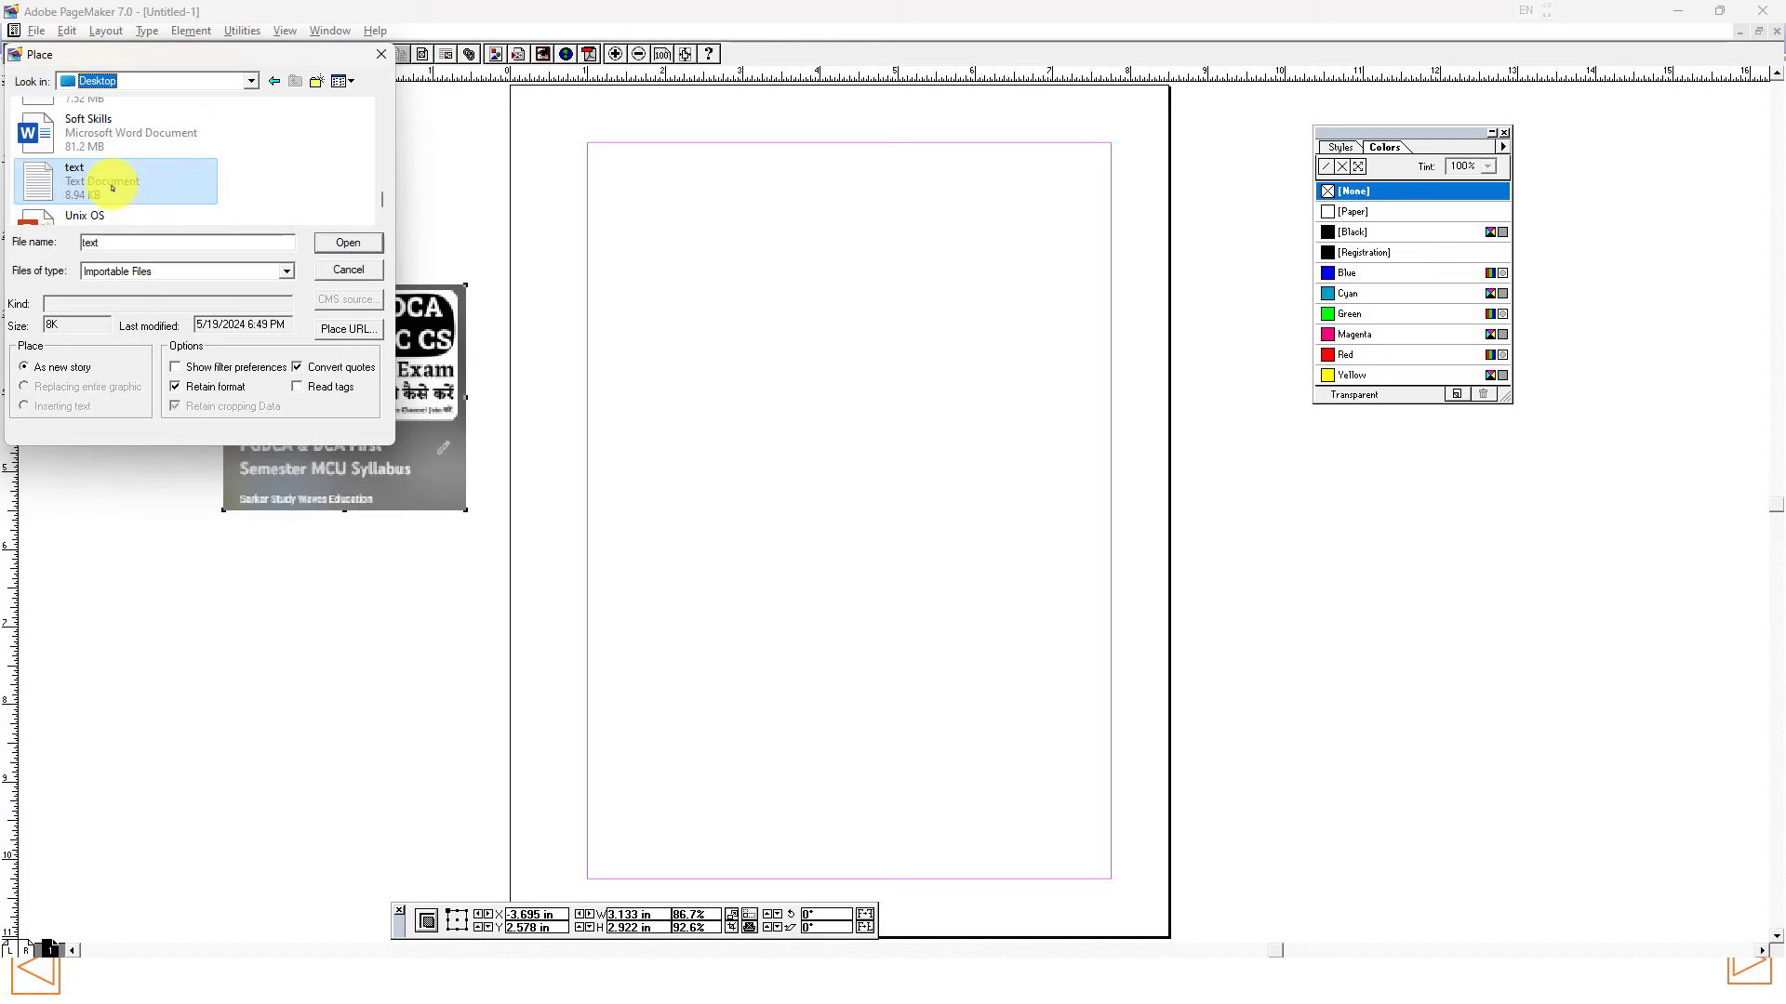
pyautogui.click(348, 242)
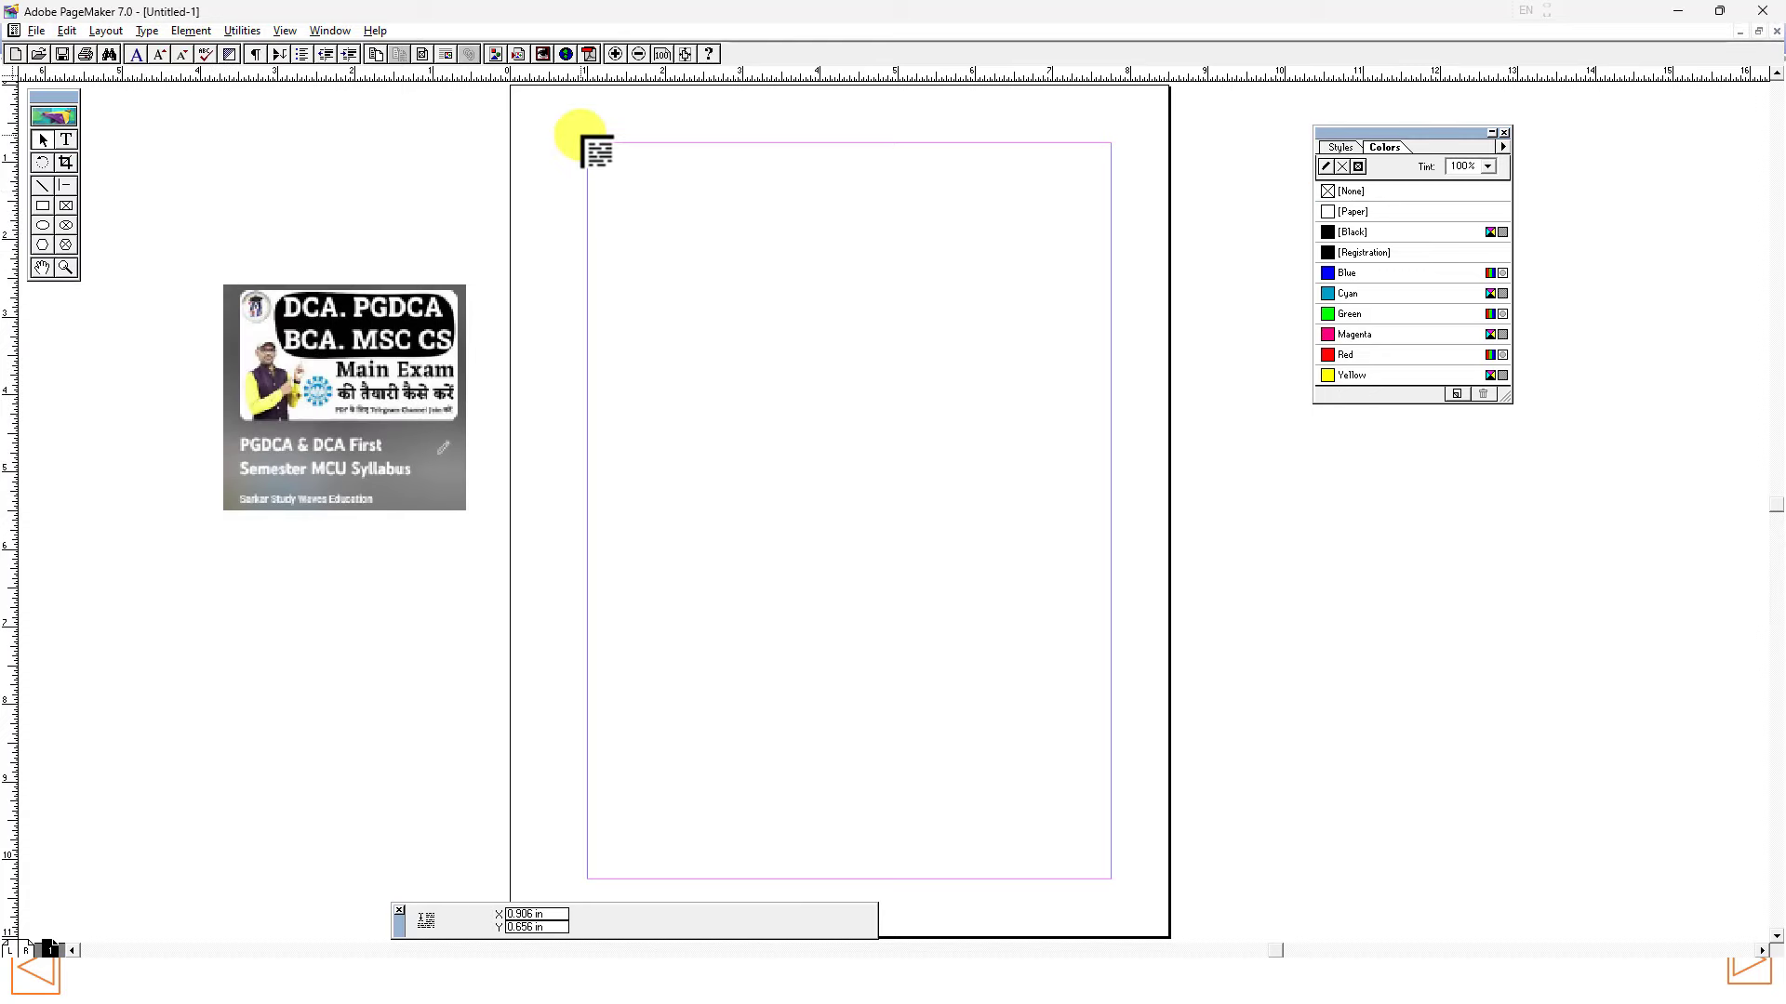
pyautogui.click(588, 145)
pyautogui.click(812, 571)
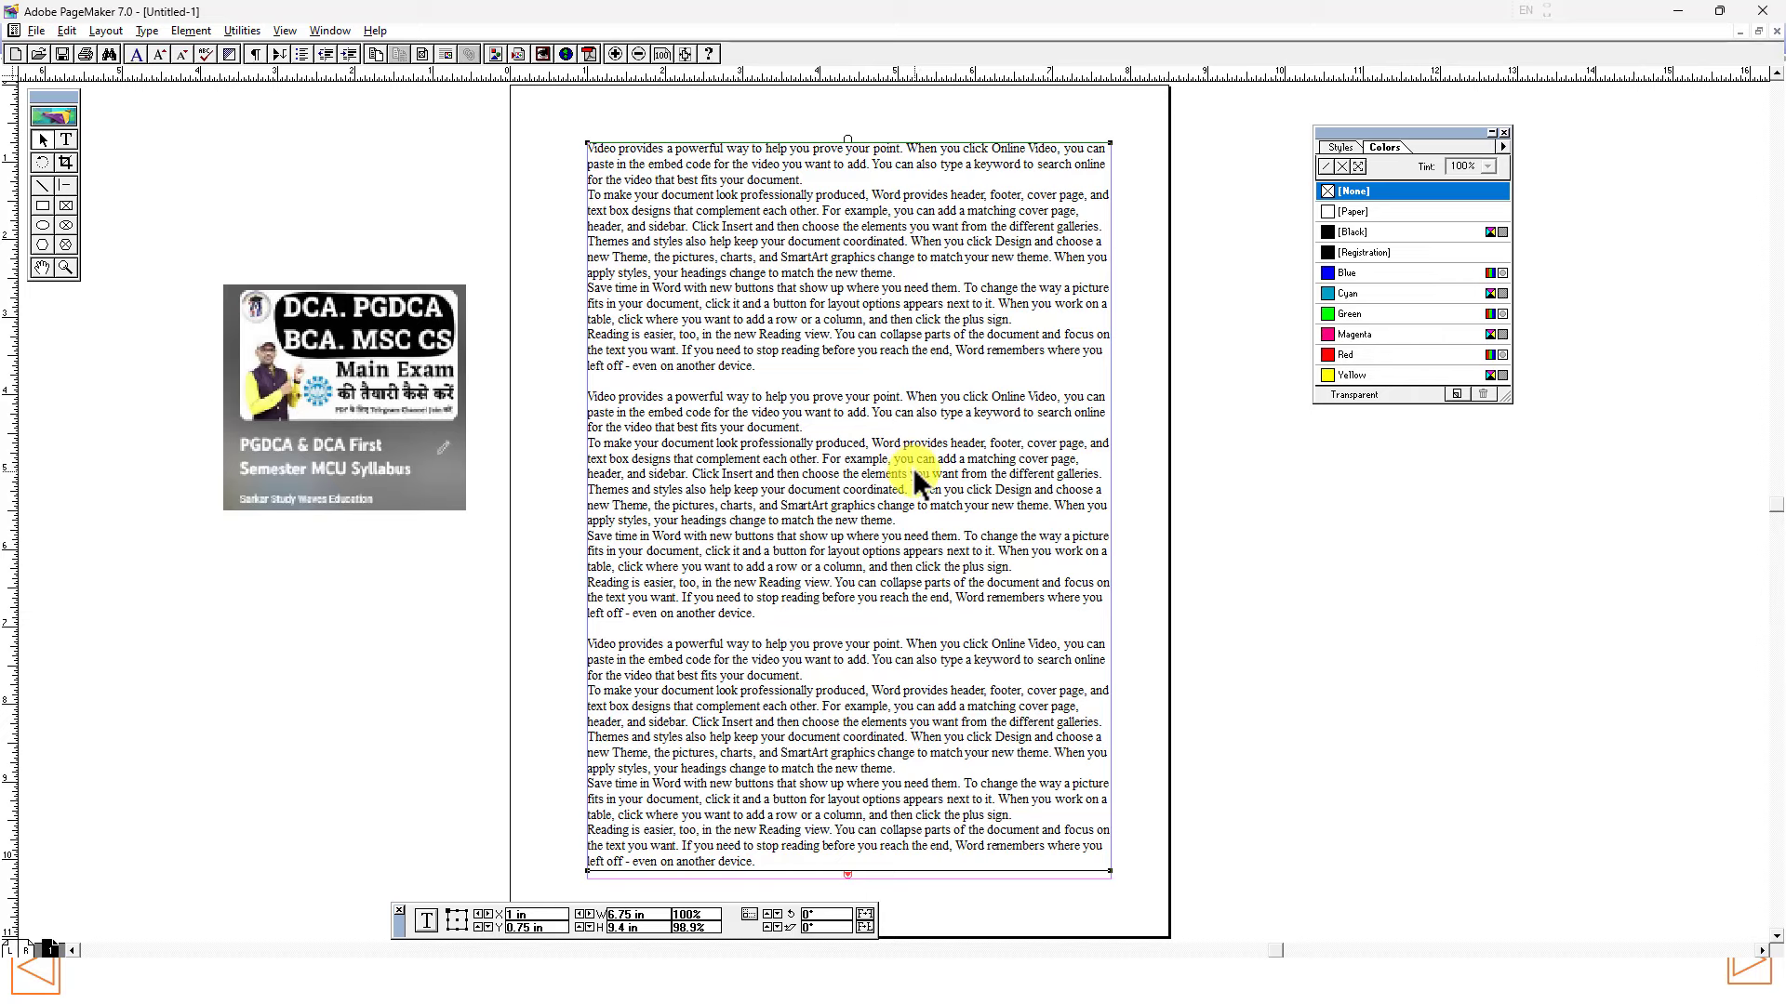
# Step: Switch to the PowerPoint slide show, advance to question 4 on using Auto Flow, and mark the words with the pen
pyautogui.hotkey('alt', 'Tab')
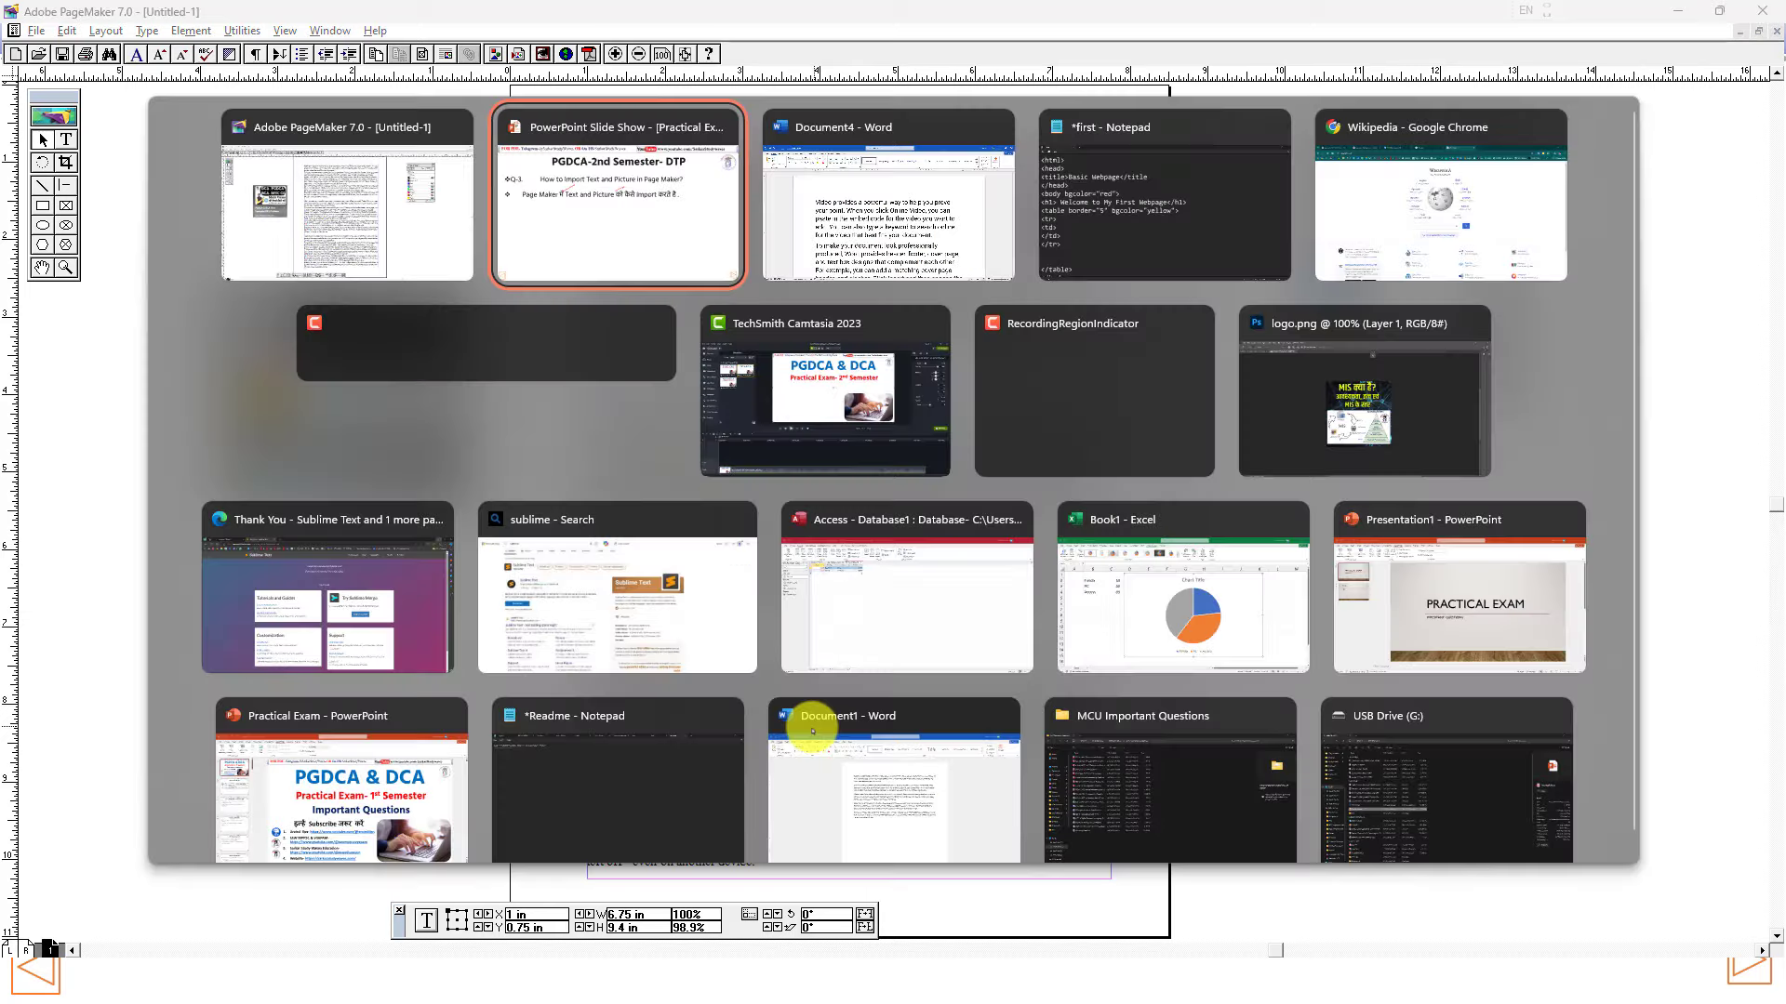
pyautogui.click(816, 724)
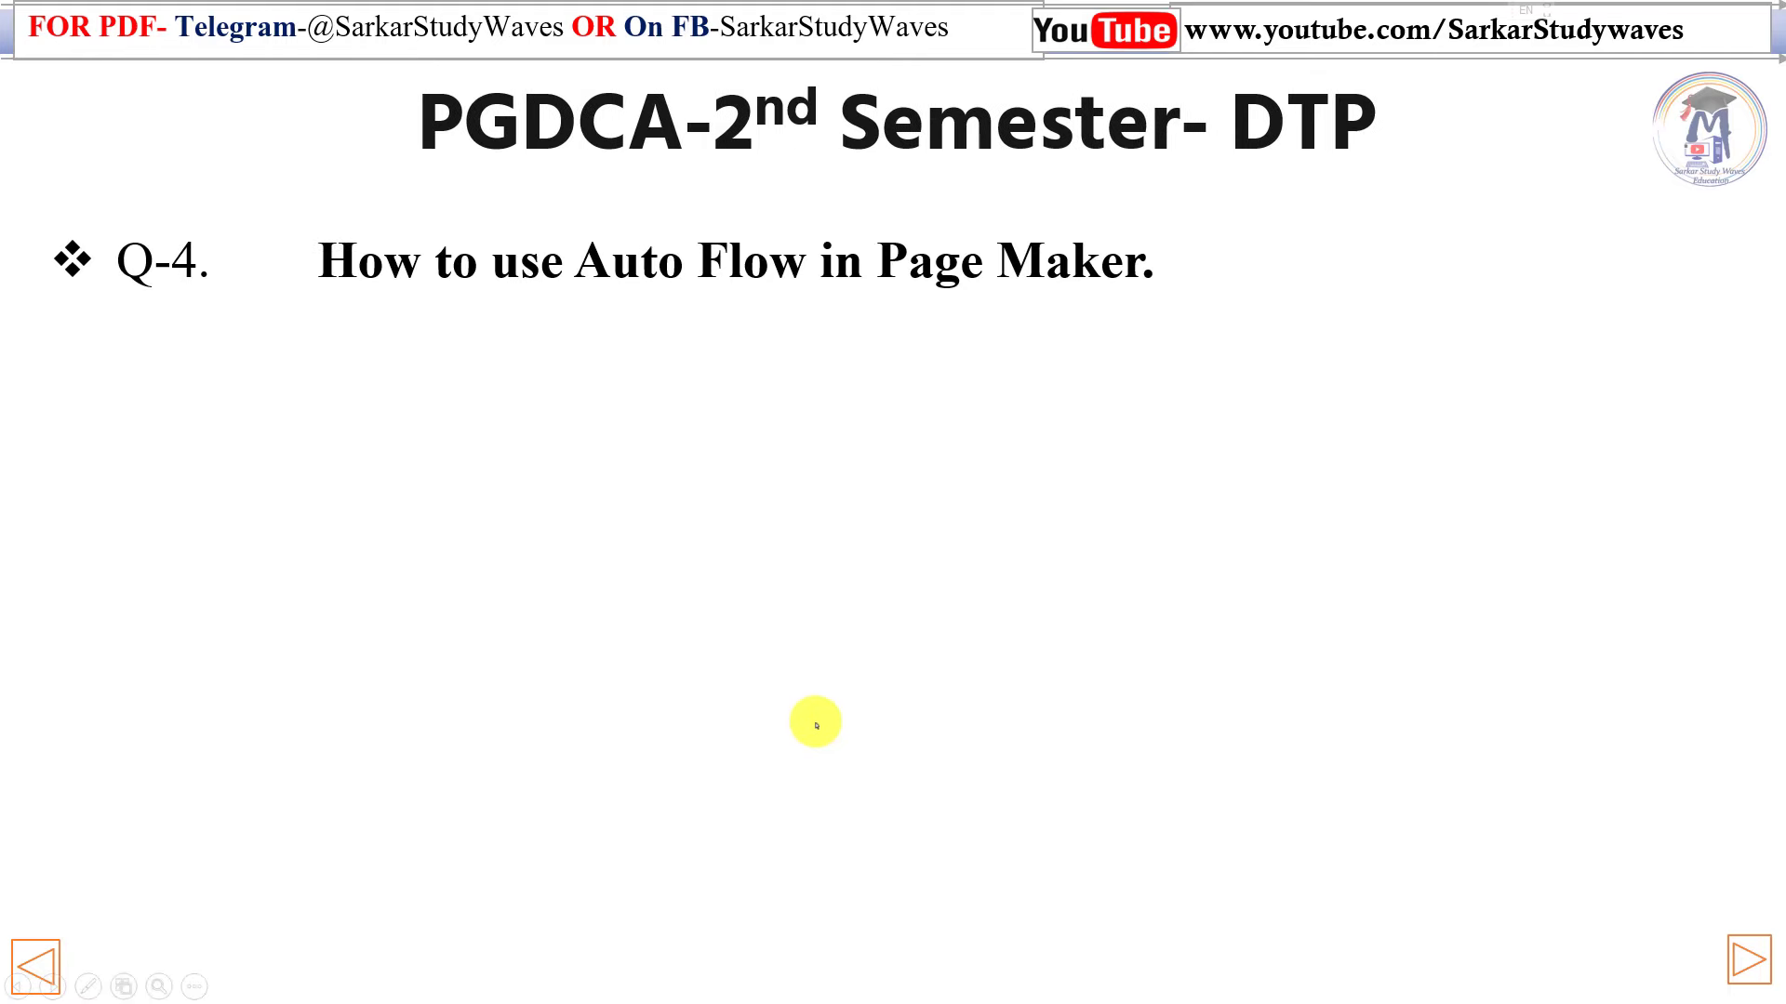
pyautogui.click(815, 725)
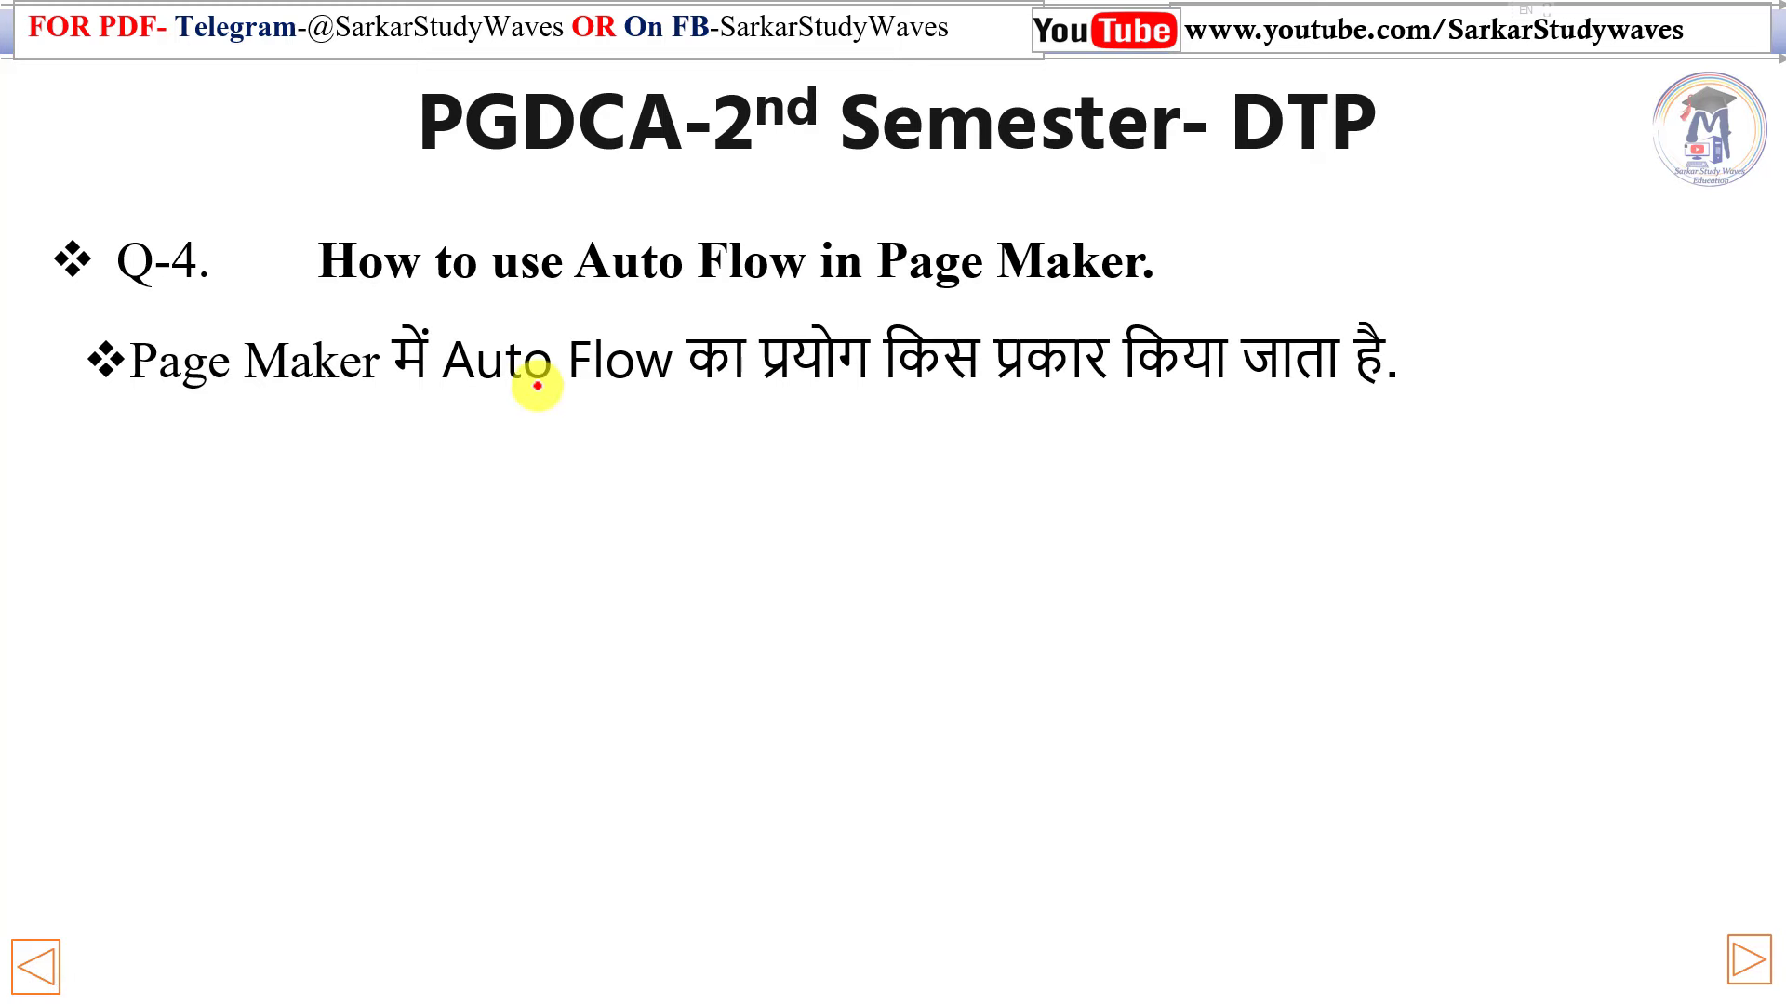
pyautogui.hotkey('ctrl', 'p')
pyautogui.moveTo(431, 342); pyautogui.dragTo(491, 329)
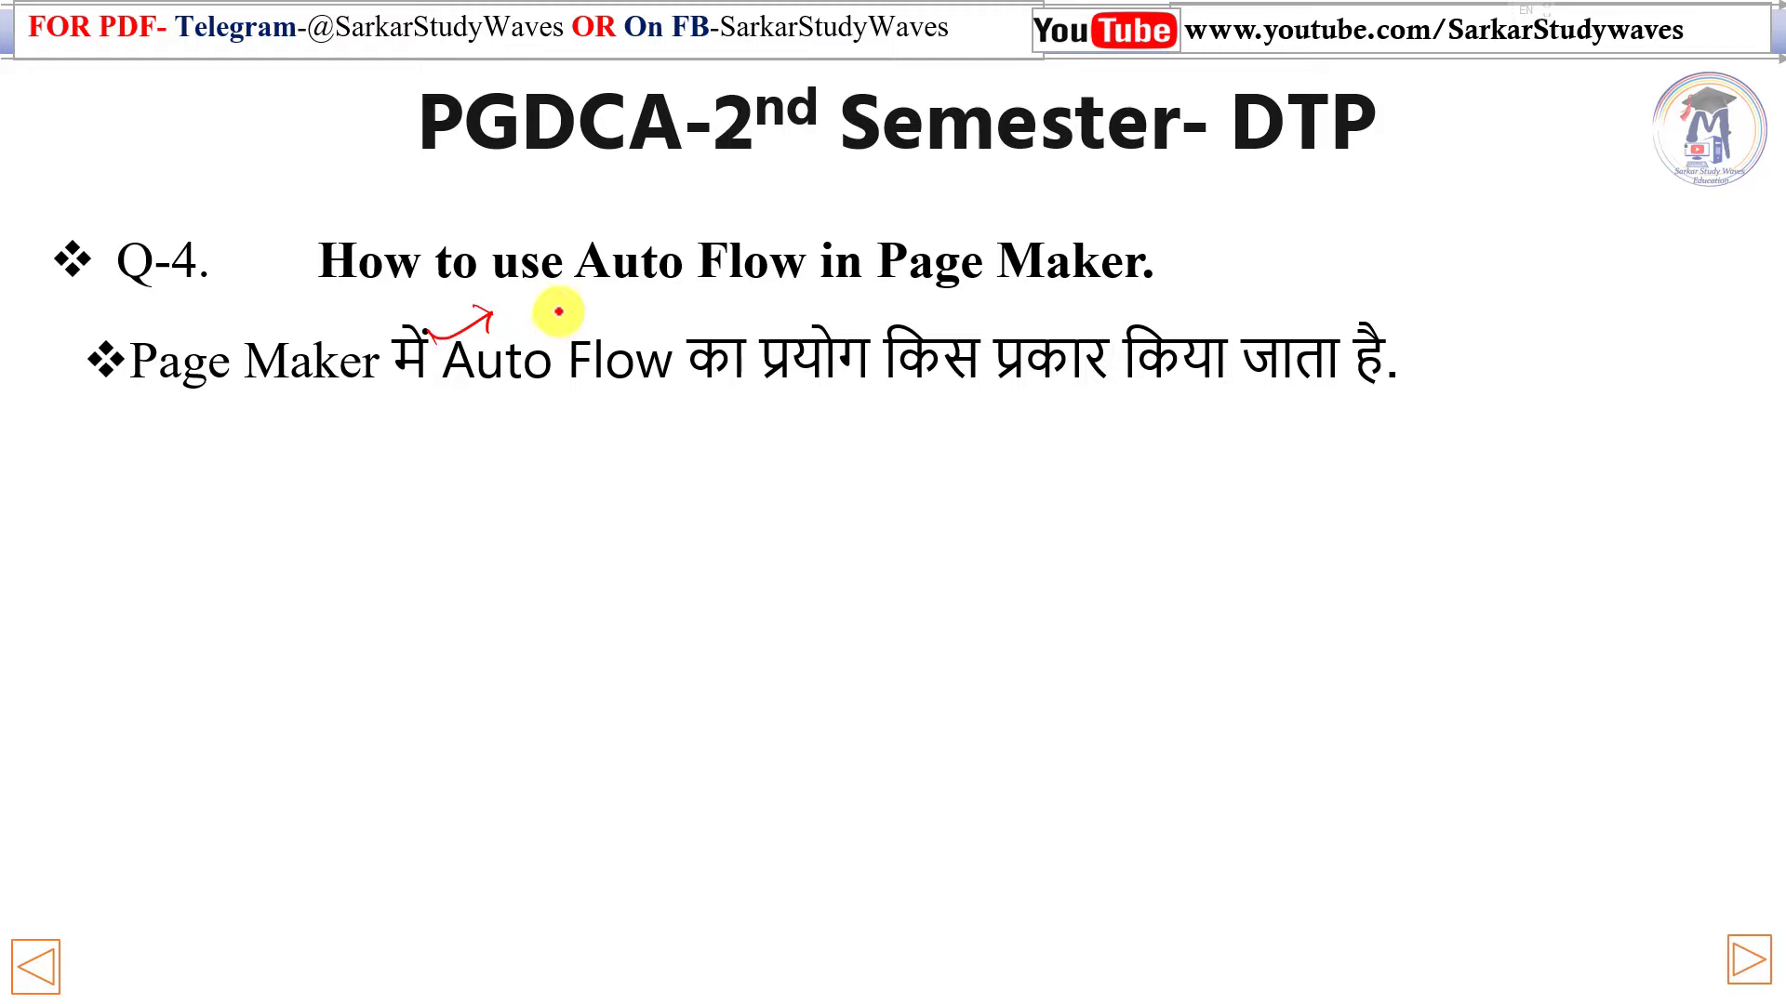
# Step: Return to Adobe PageMaker and delete the imported text block from the page
pyautogui.hotkey('alt', 'Tab')
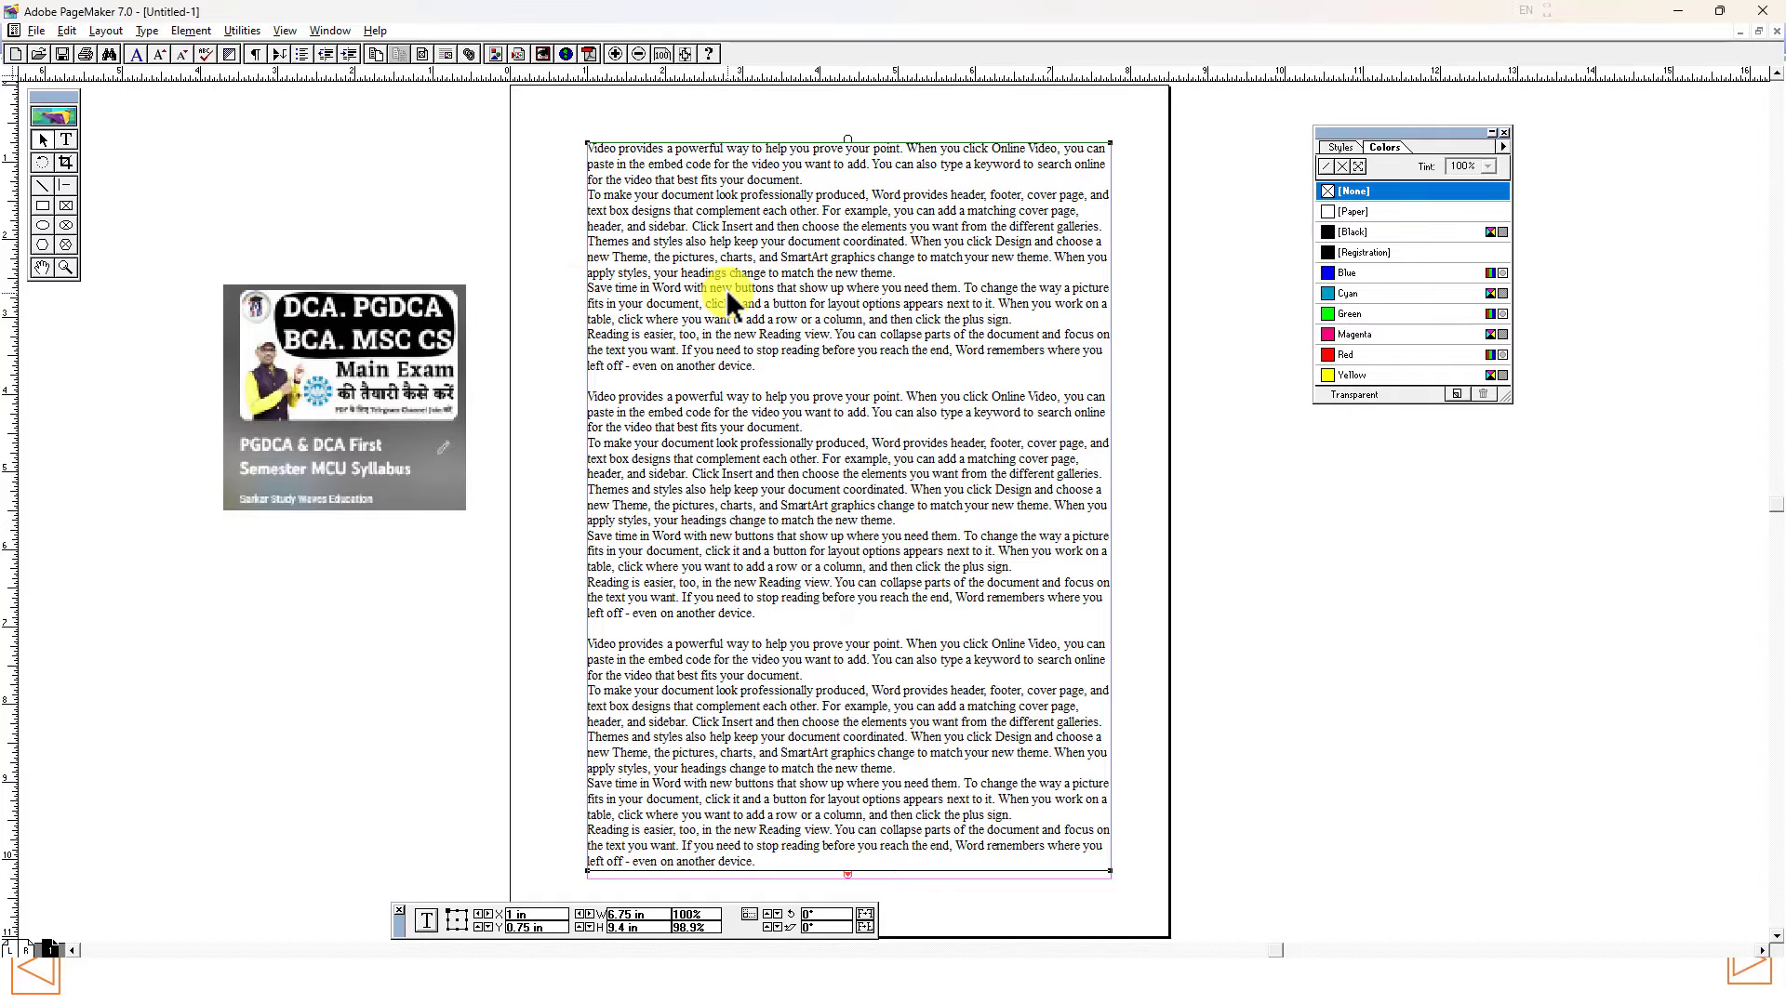
pyautogui.press('Delete')
# Step: Place the Desktop file text on the empty page again, starting at the upper-left corner of the margins
pyautogui.click(33, 31)
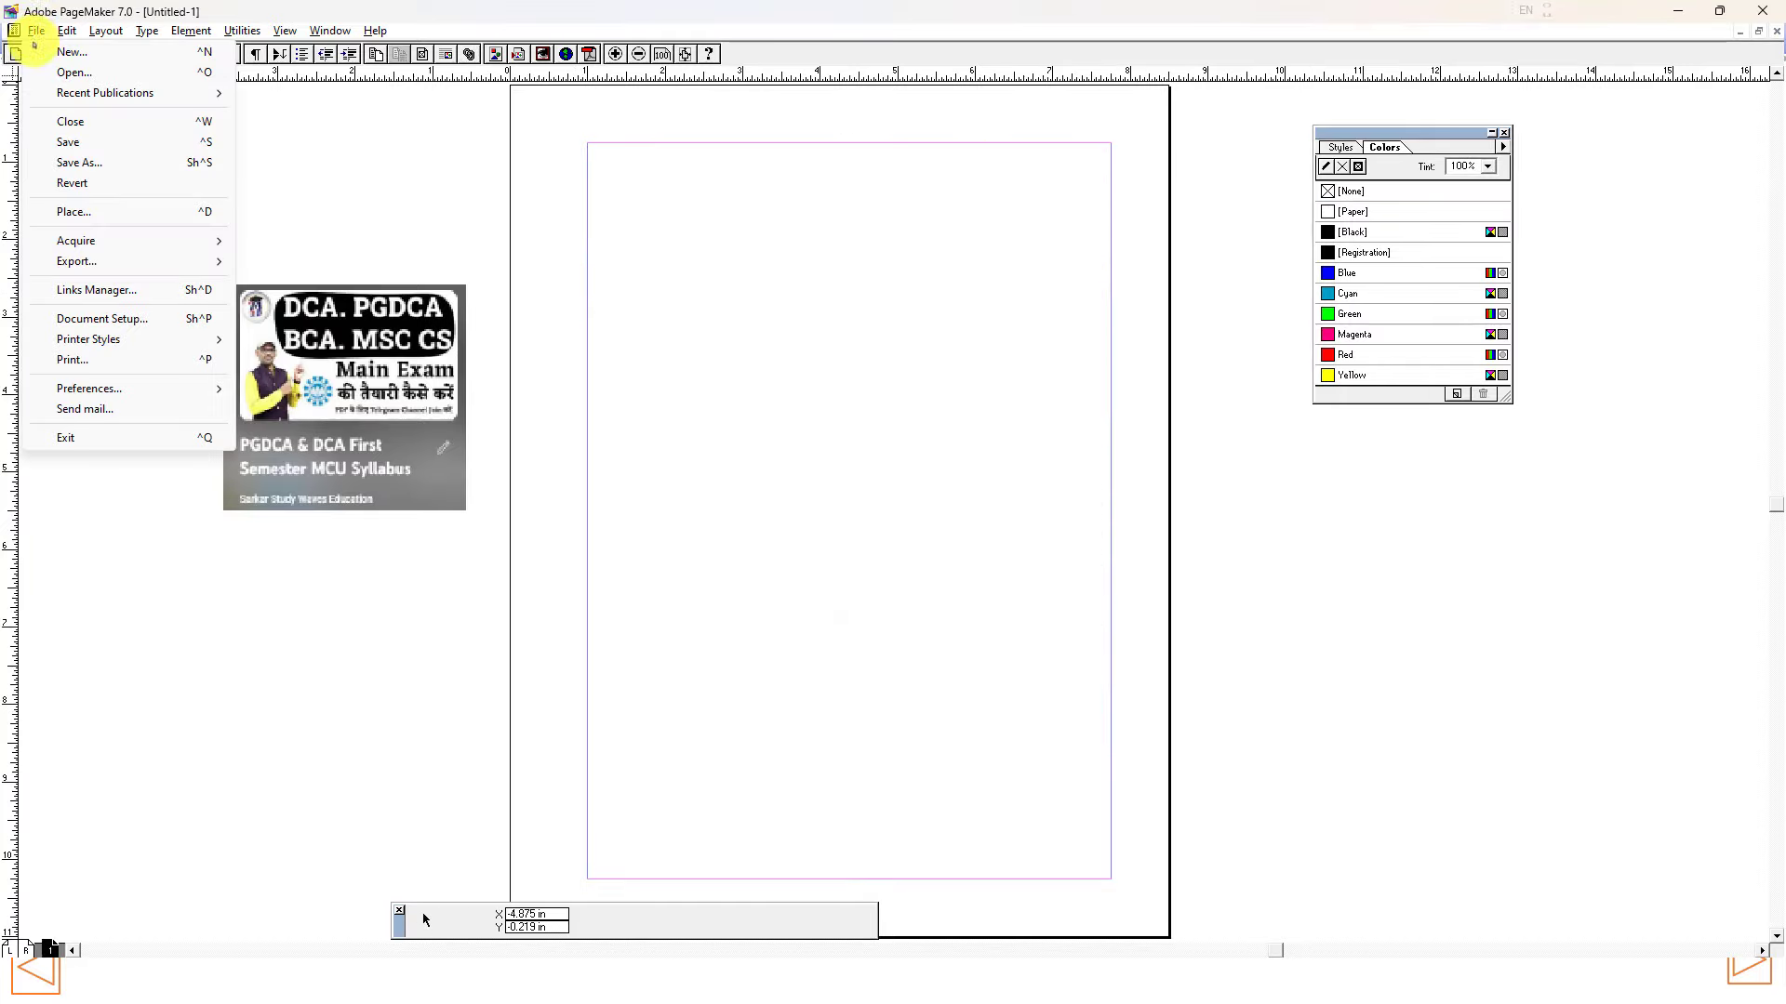
pyautogui.click(80, 206)
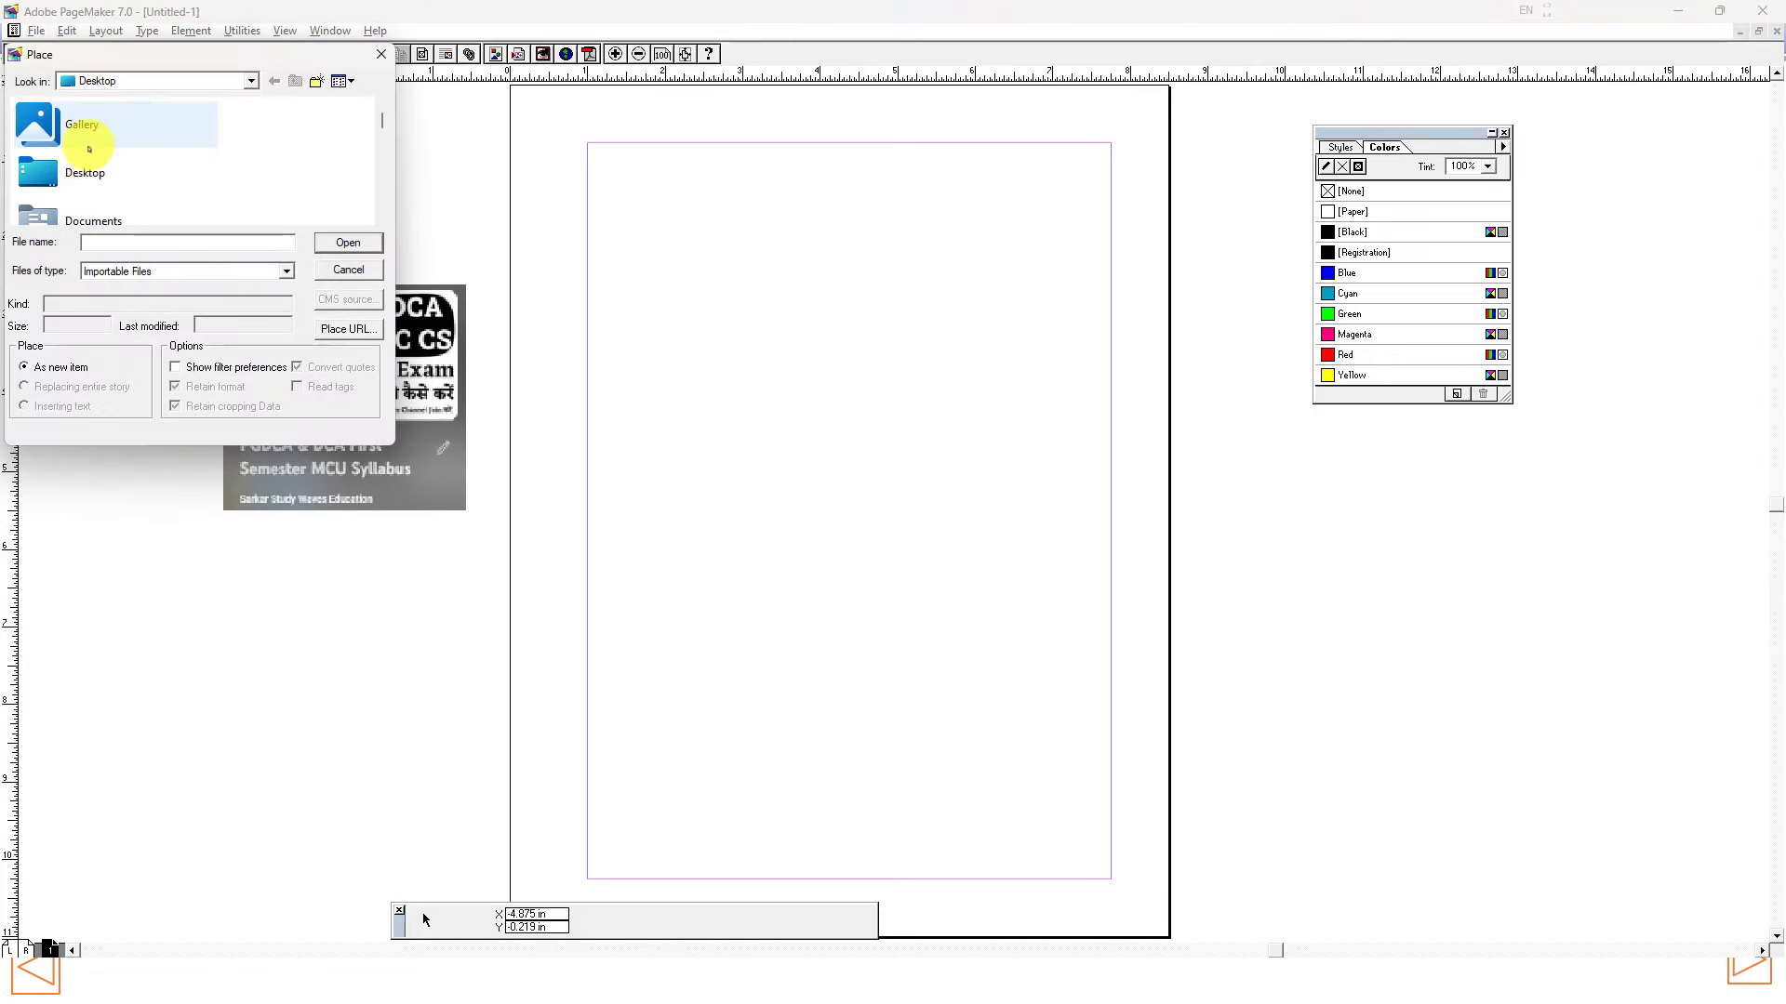
pyautogui.scroll(-3, 93, 158)
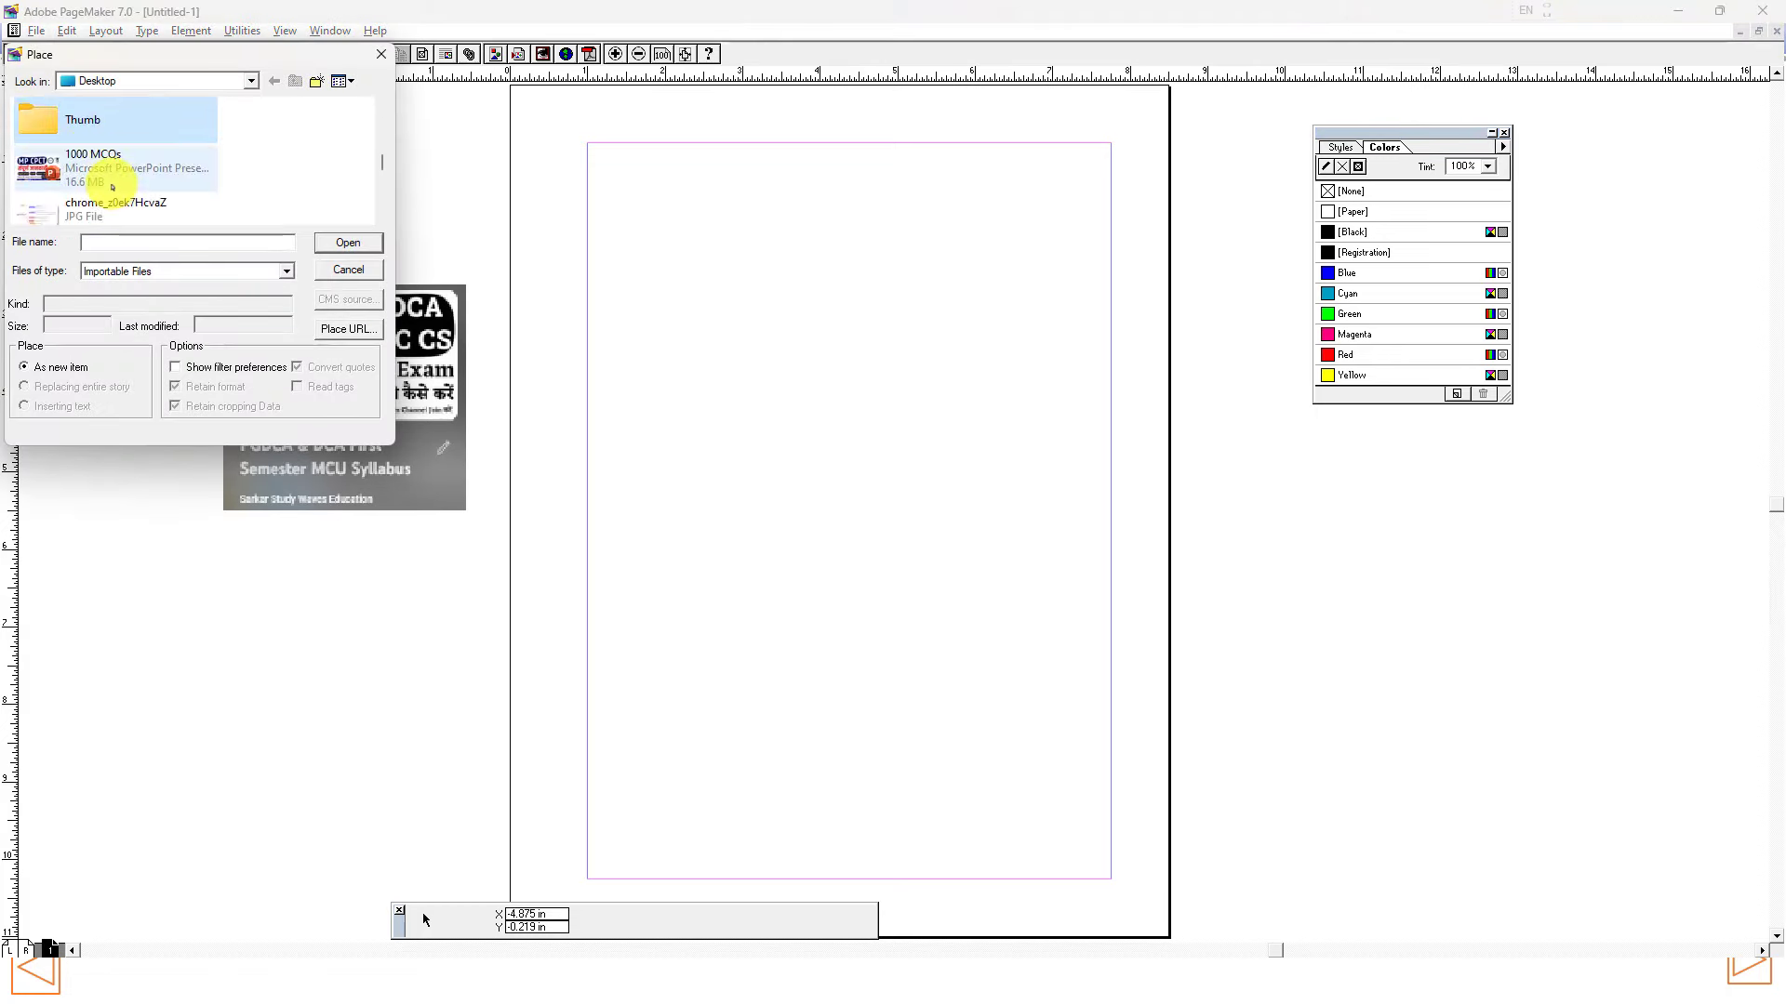
pyautogui.scroll(-3, 112, 177)
pyautogui.click(102, 154)
pyautogui.click(351, 245)
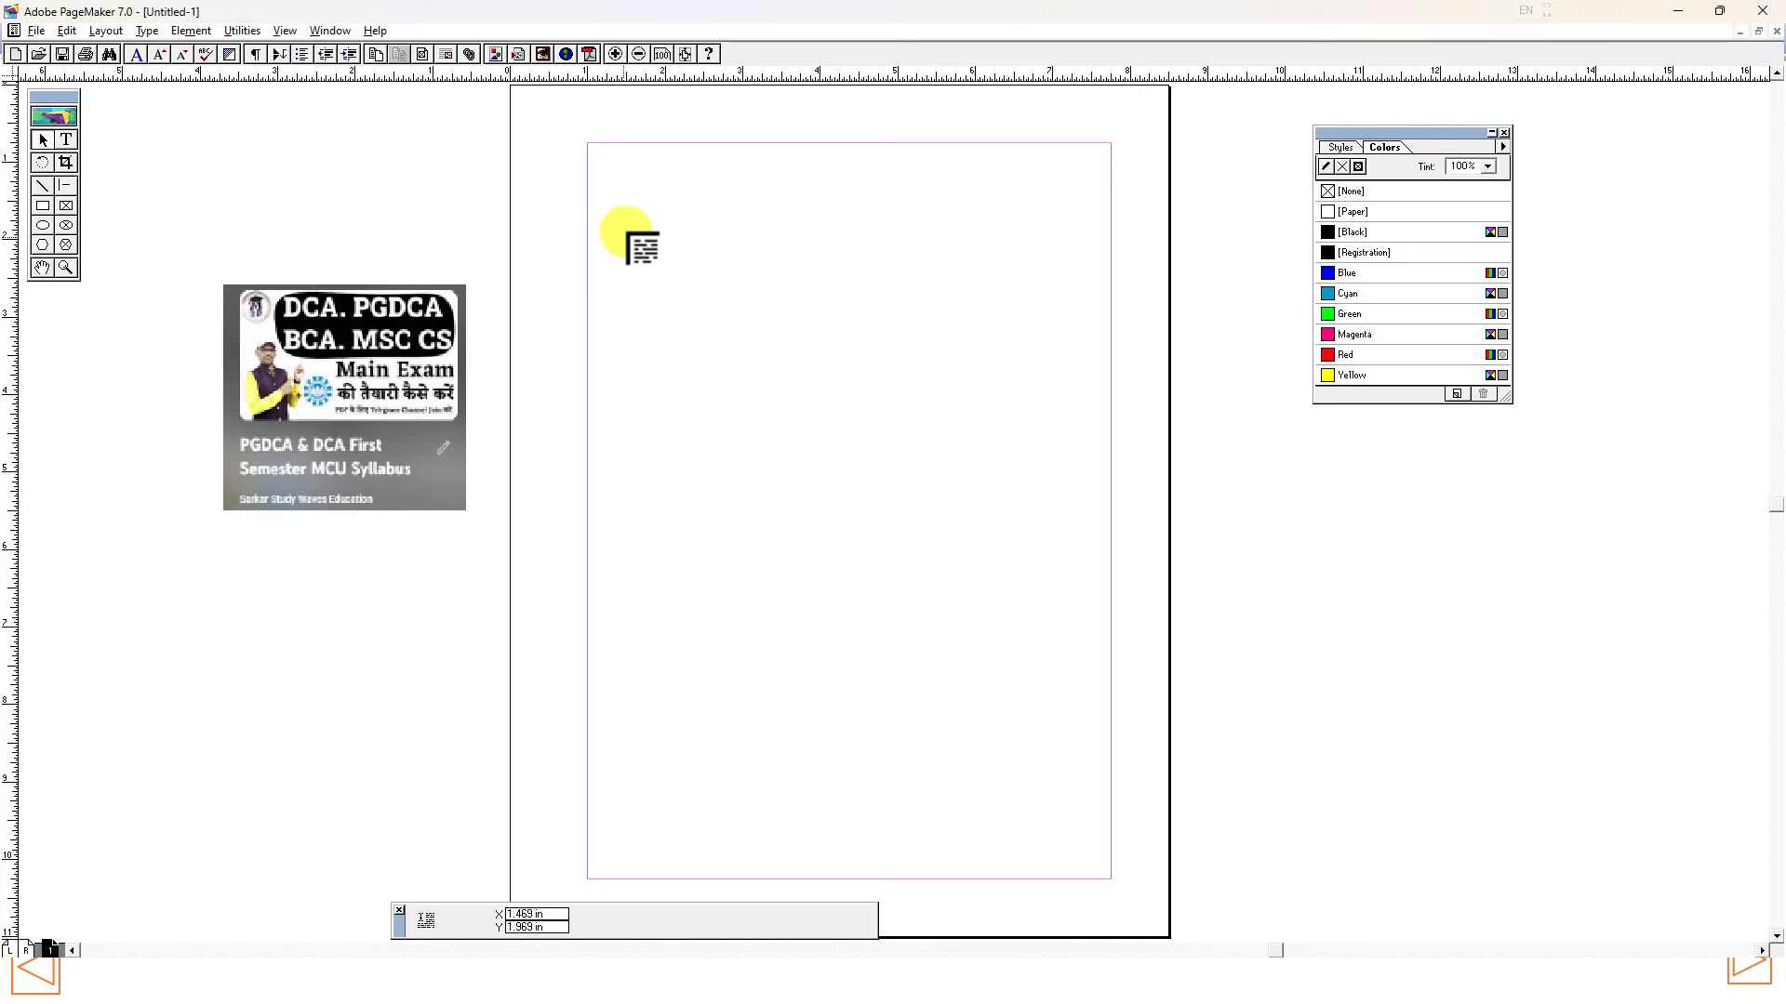
pyautogui.click(588, 144)
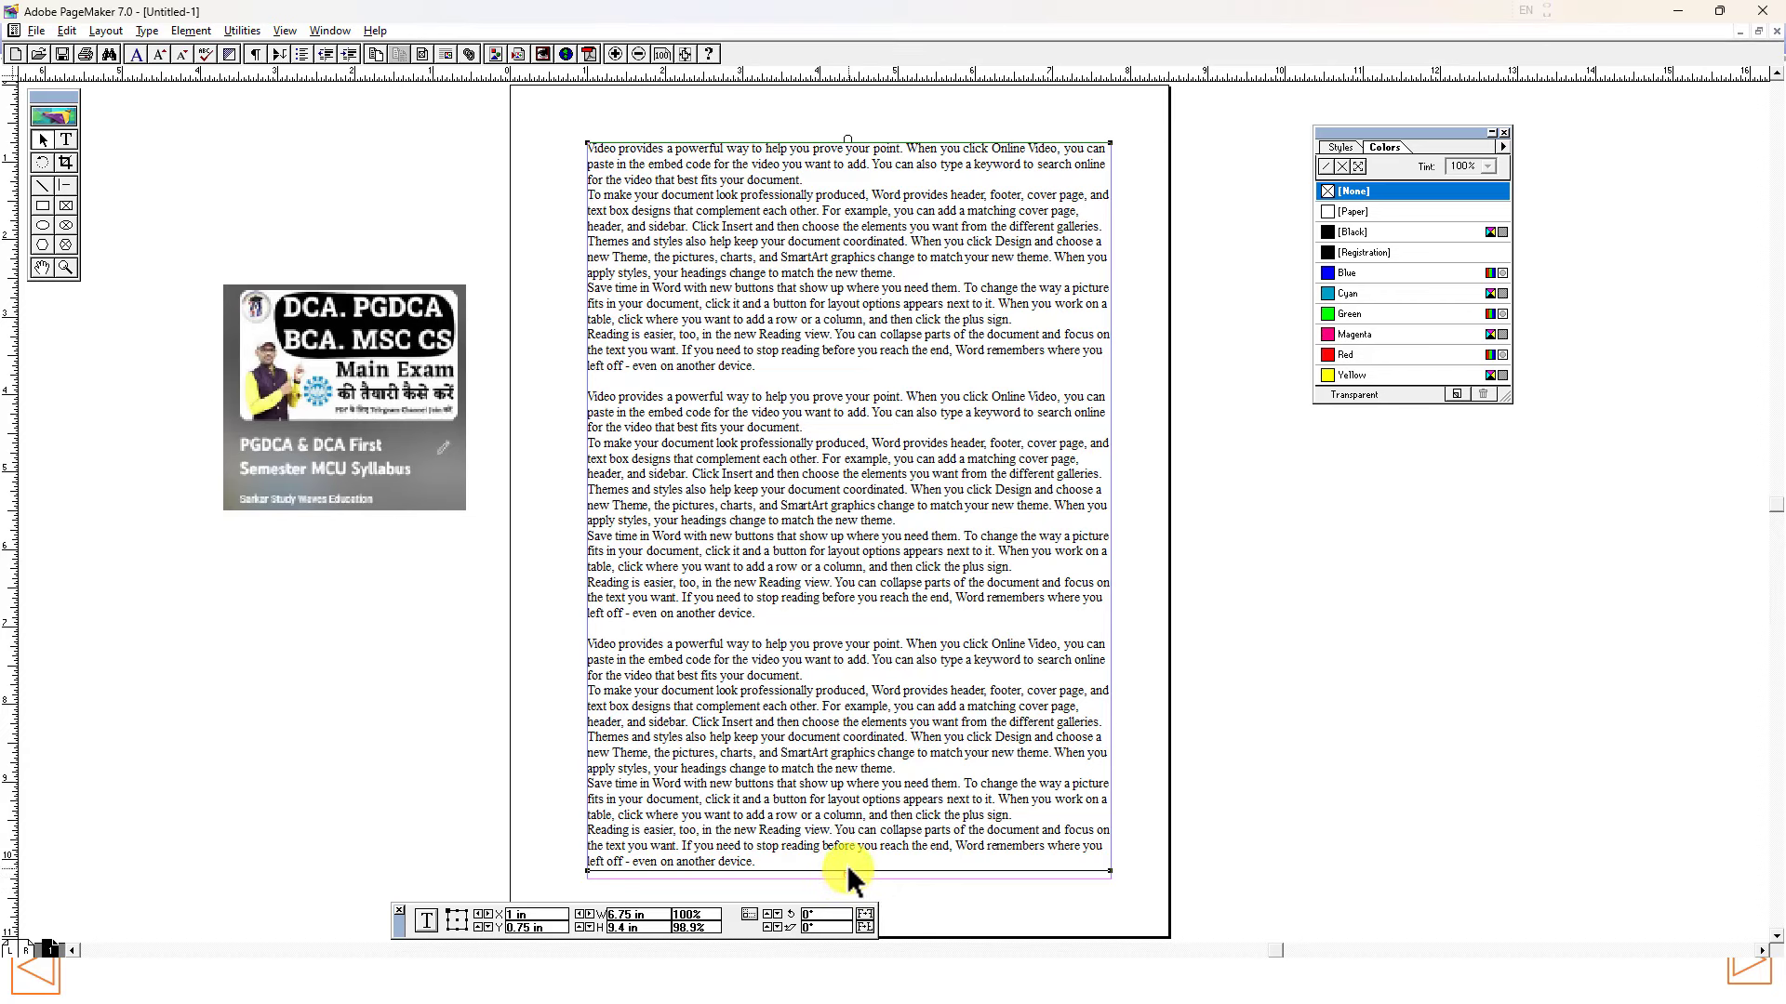
# Step: Delete the text block and place the Desktop file text on the empty page again with Auto Flow from the upper-left margin corner
pyautogui.press('Delete')
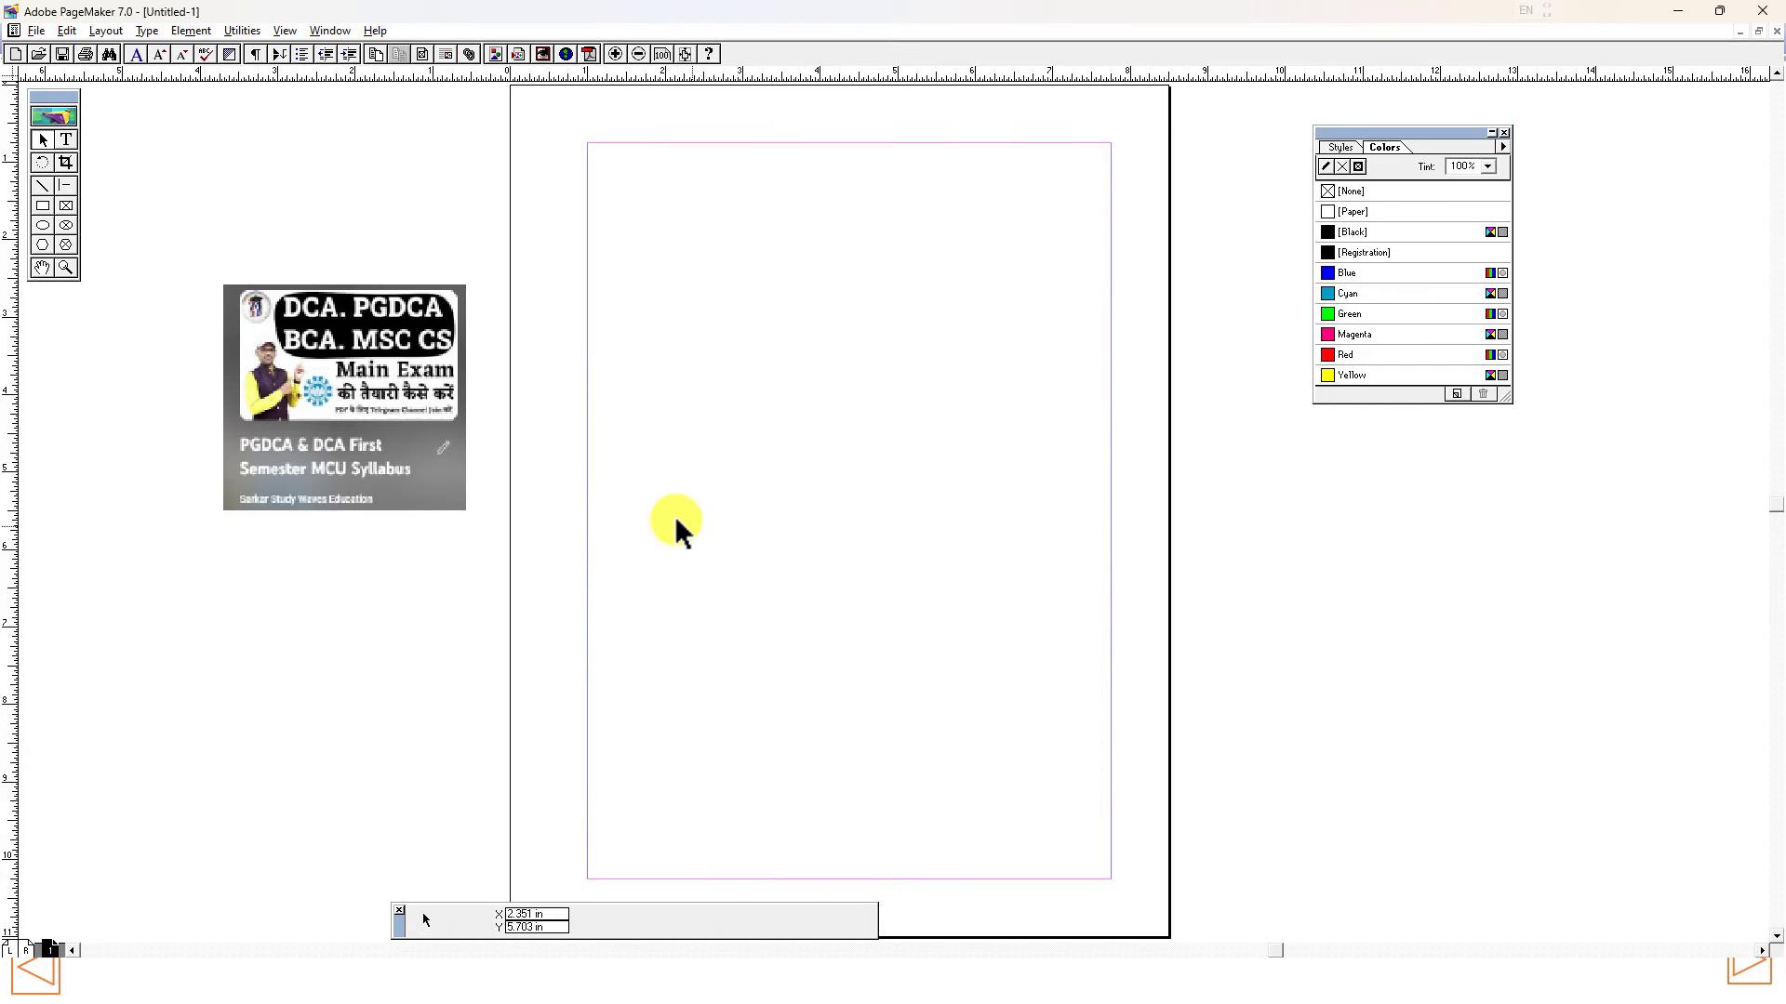
pyautogui.click(35, 31)
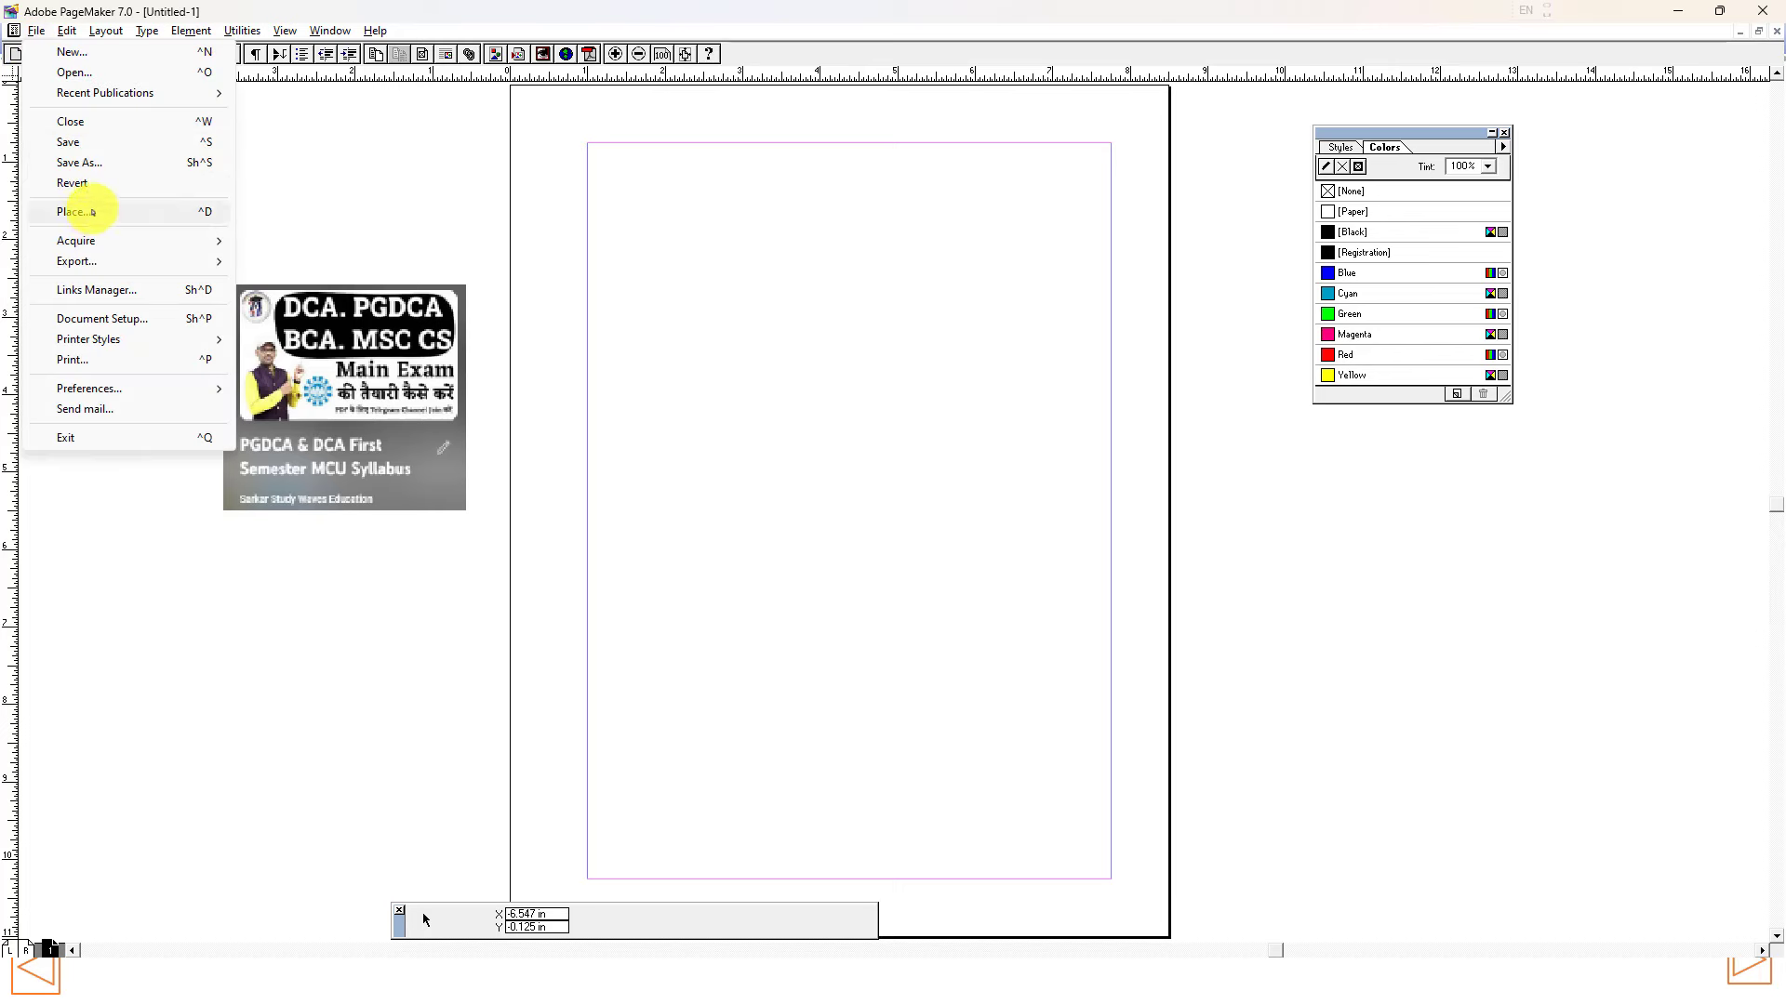
pyautogui.click(158, 212)
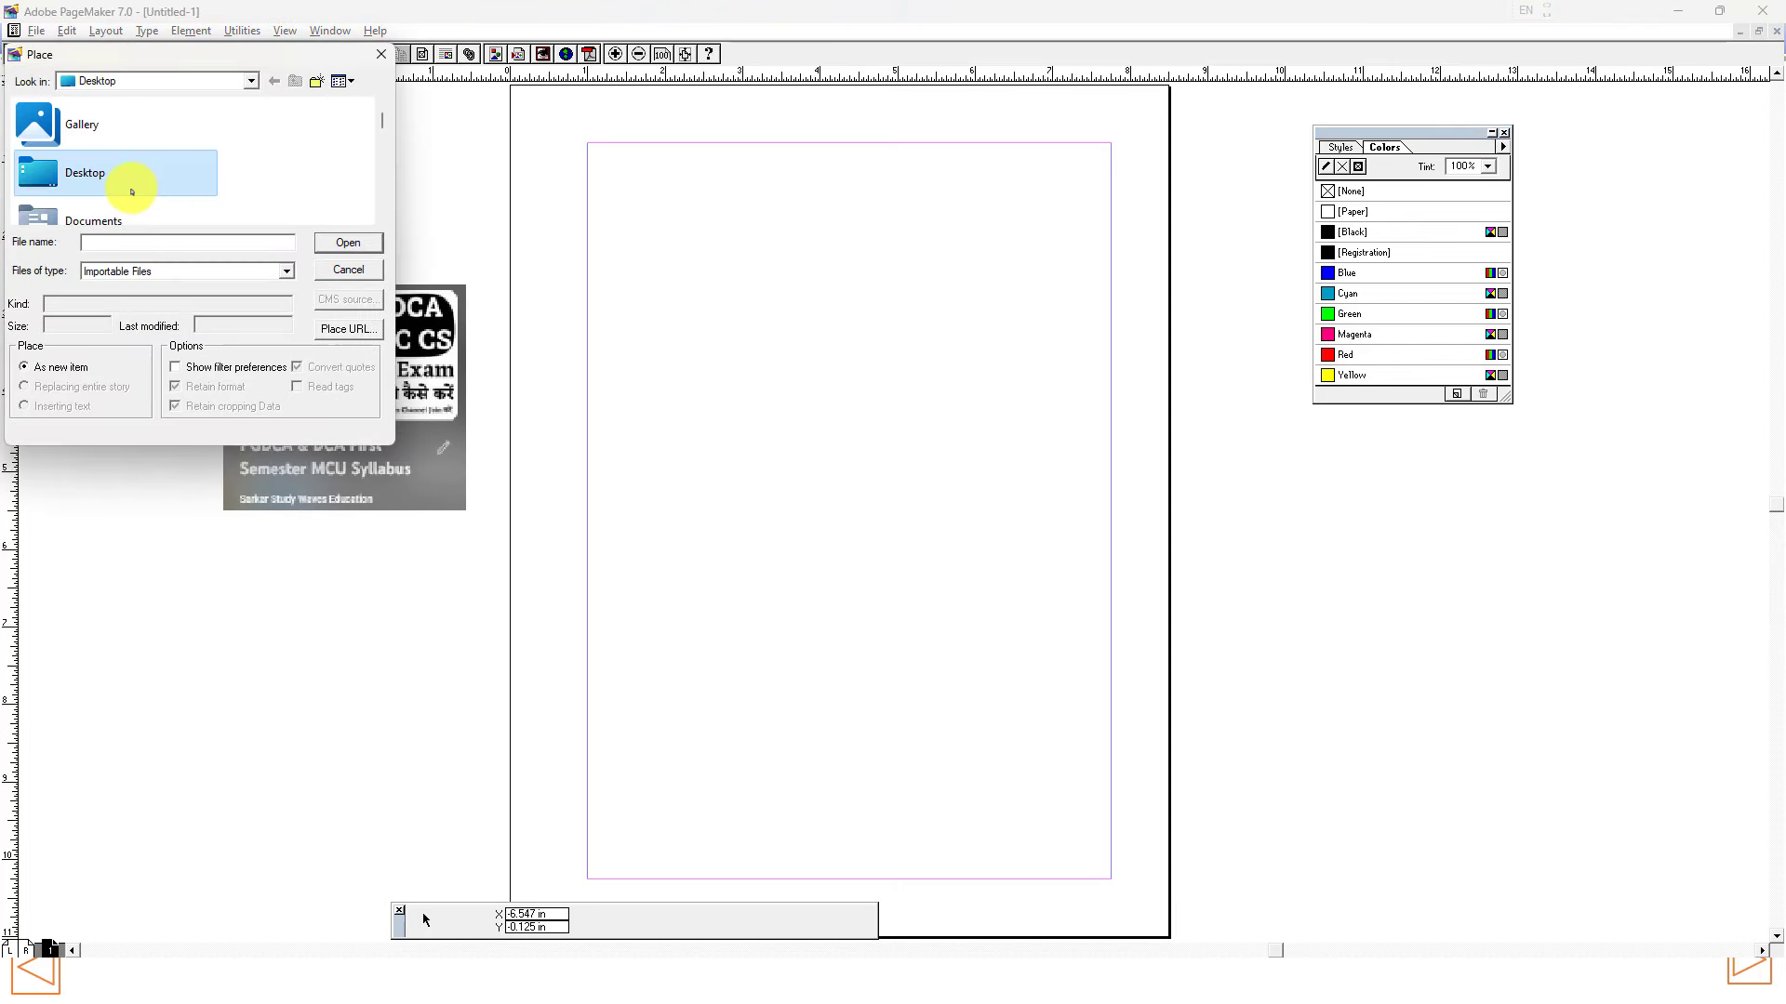
pyautogui.scroll(-3, 132, 191)
pyautogui.scroll(-3, 131, 202)
pyautogui.click(127, 199)
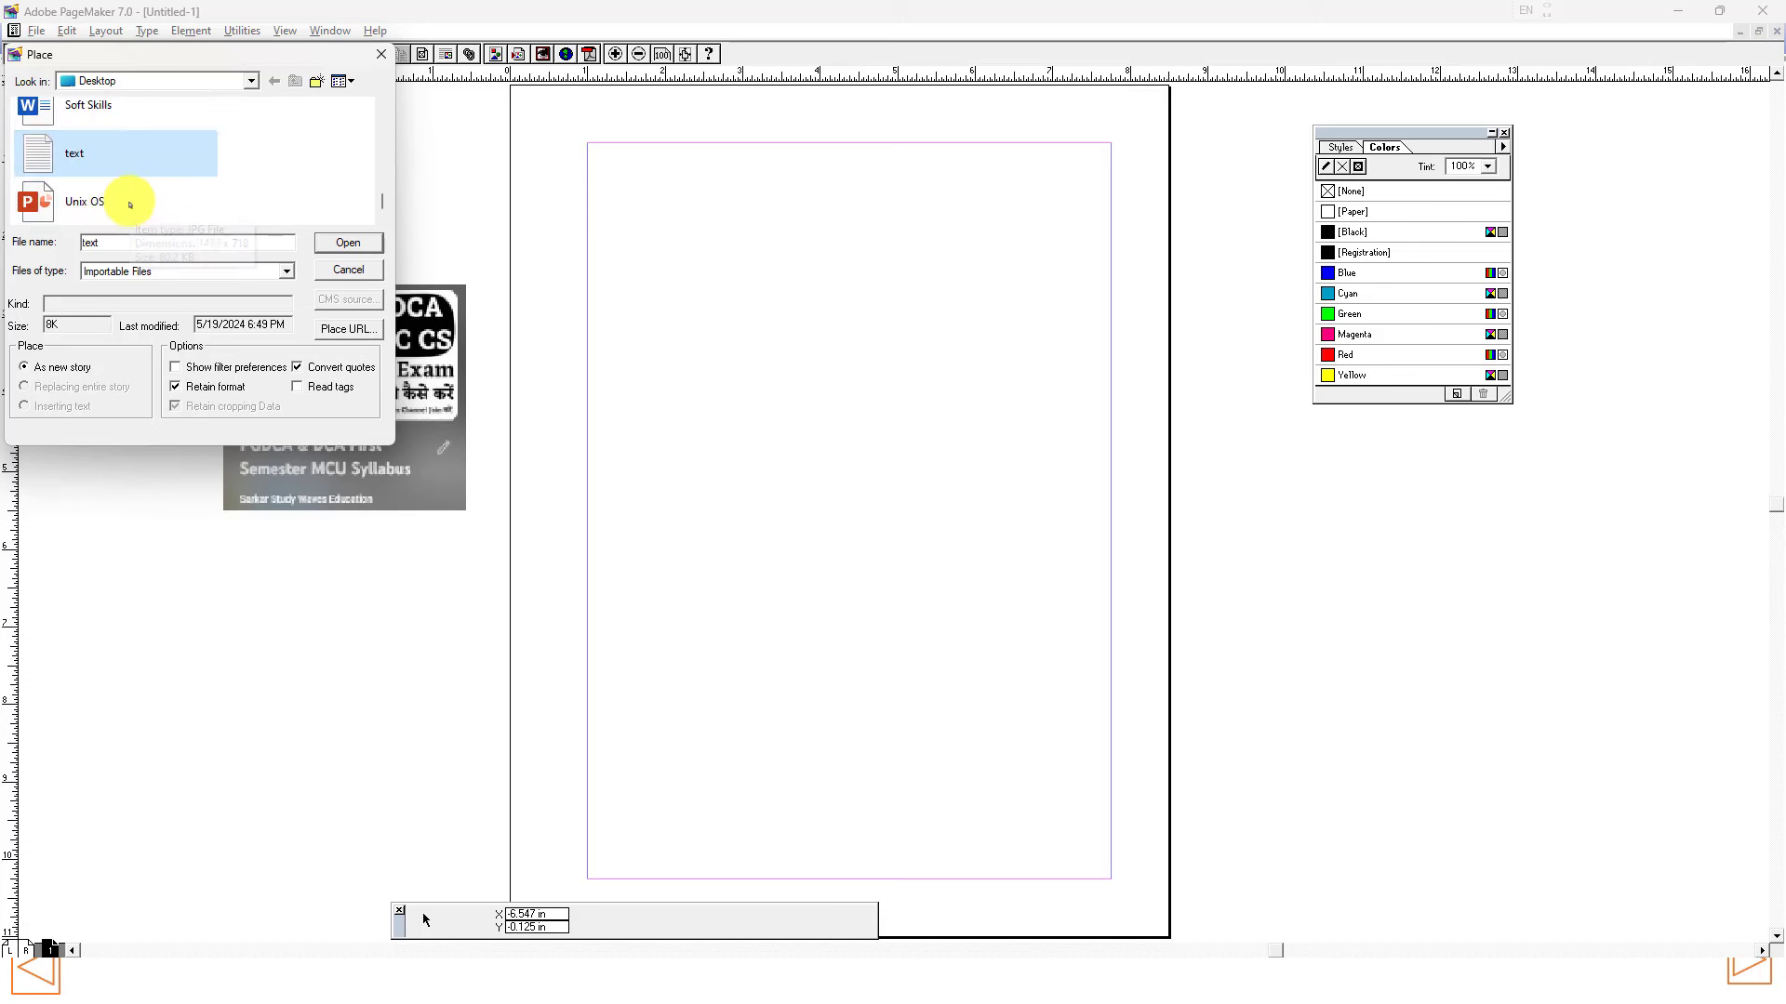
pyautogui.click(119, 159)
pyautogui.click(339, 242)
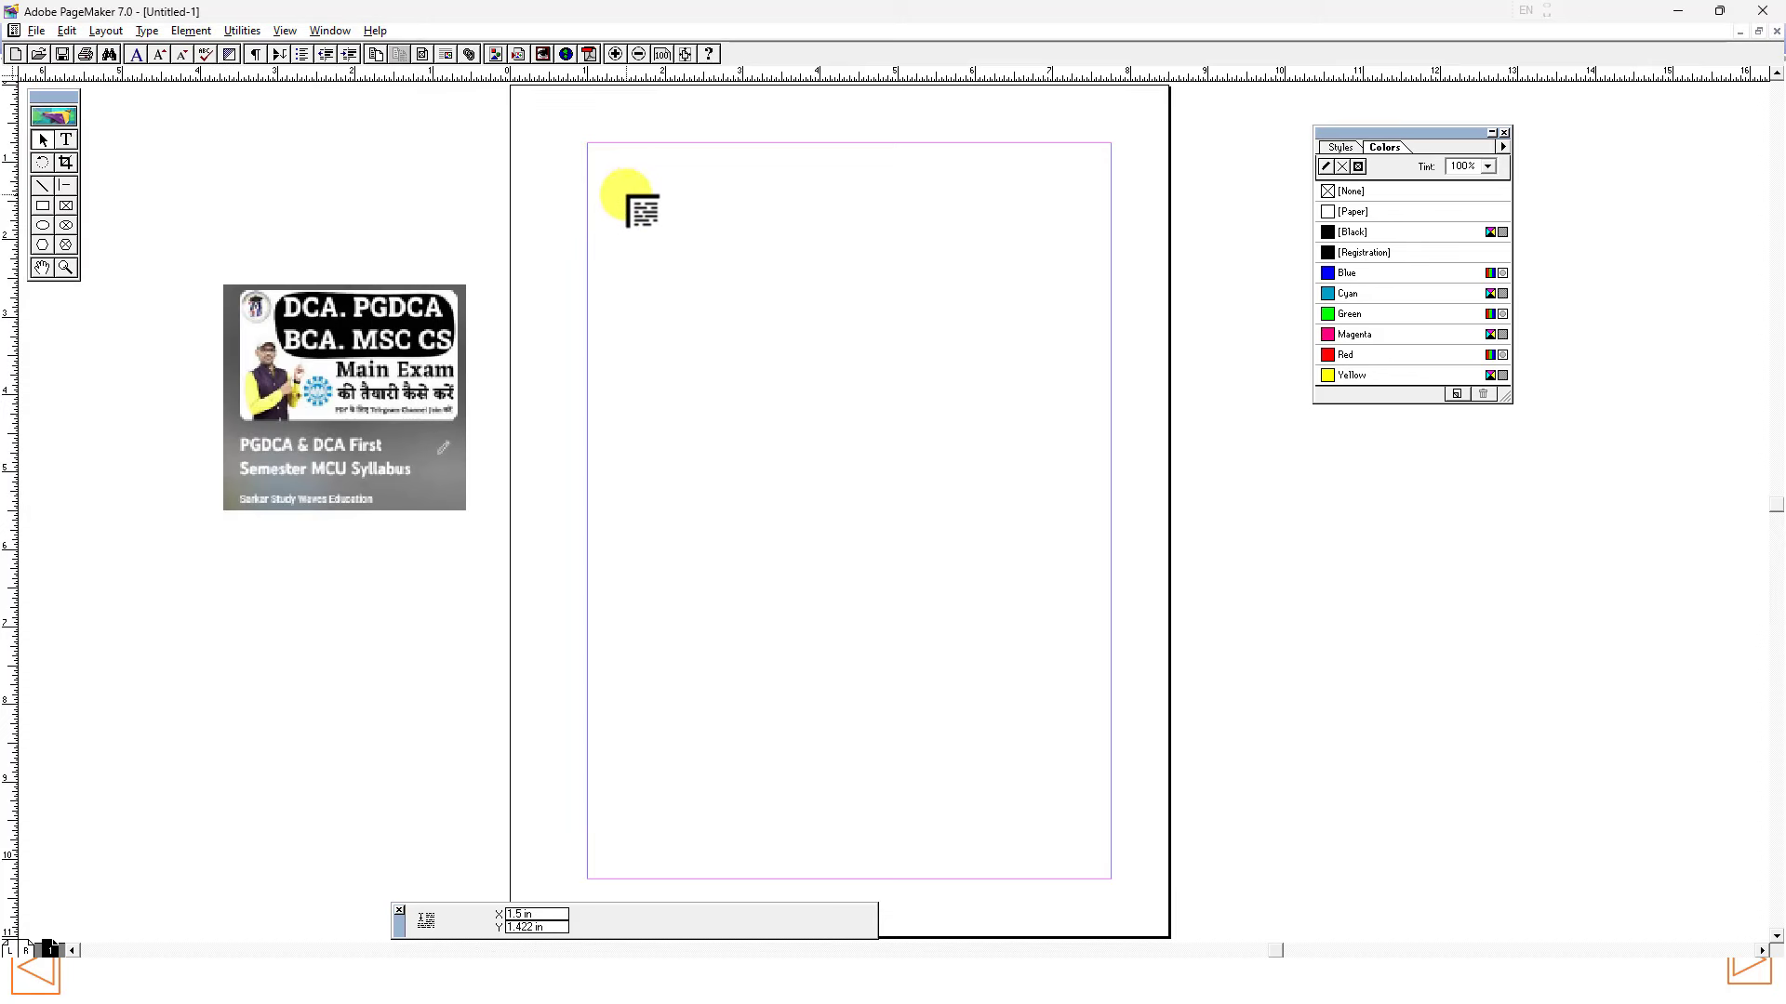
pyautogui.press('ctrl')
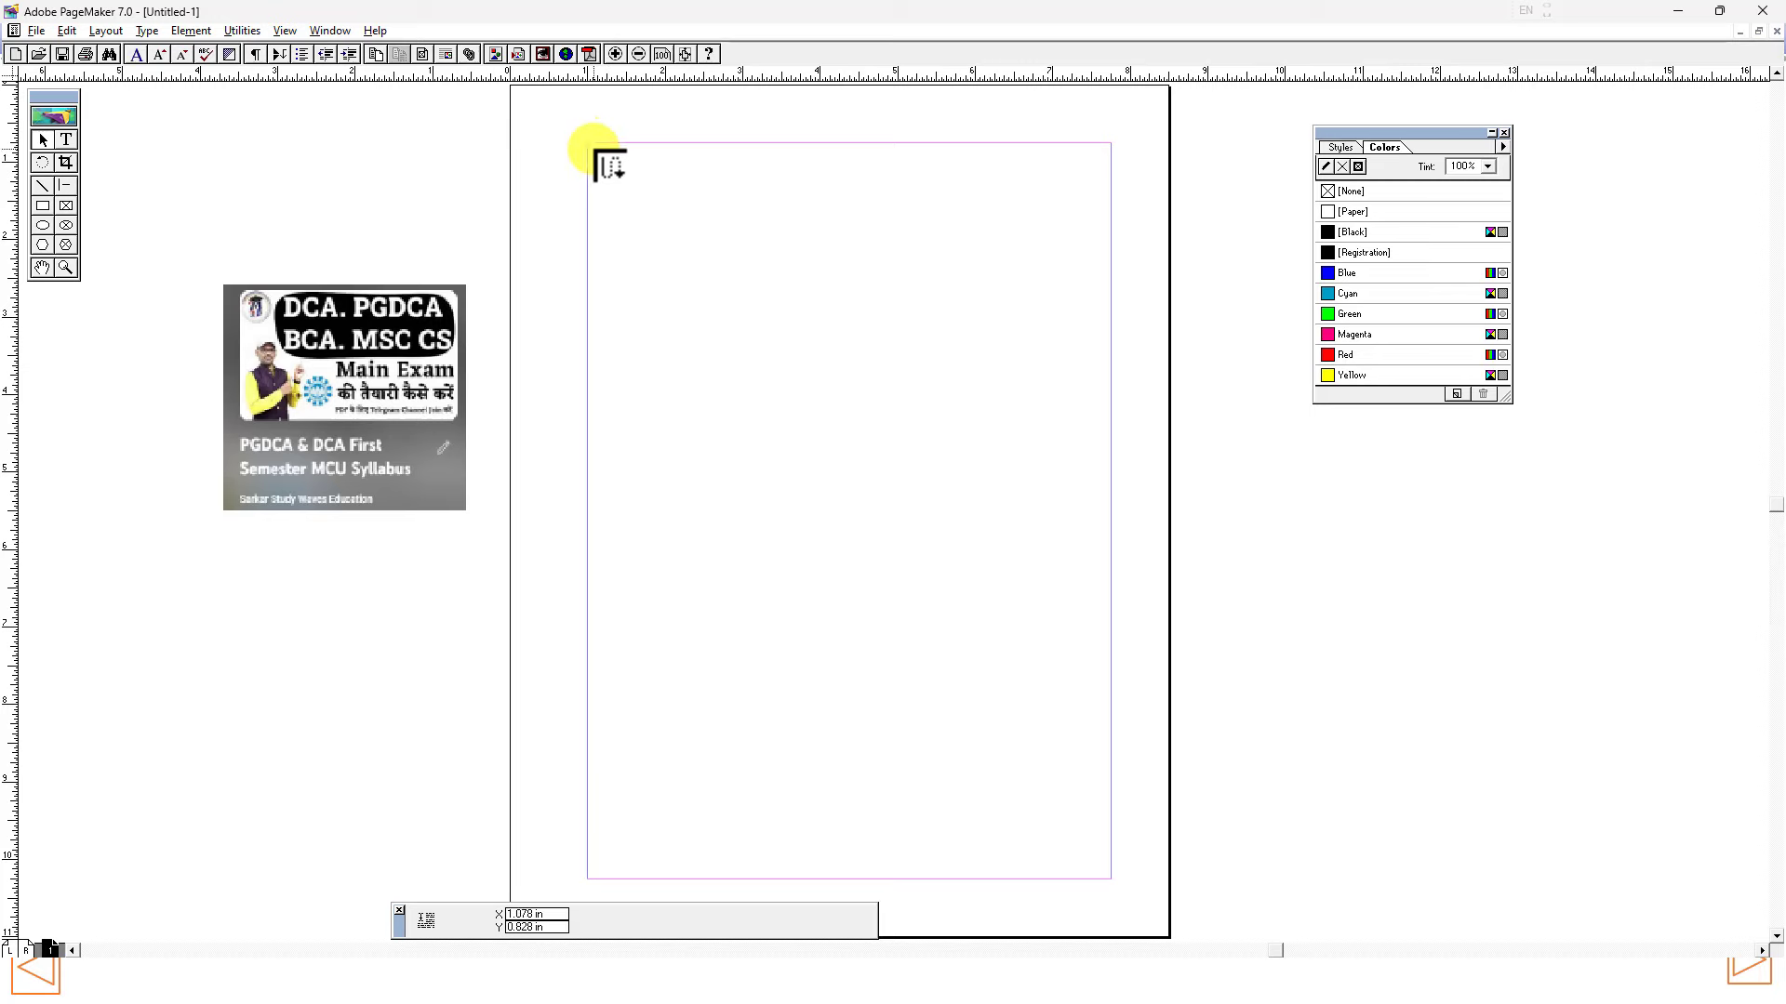
pyautogui.click(589, 146)
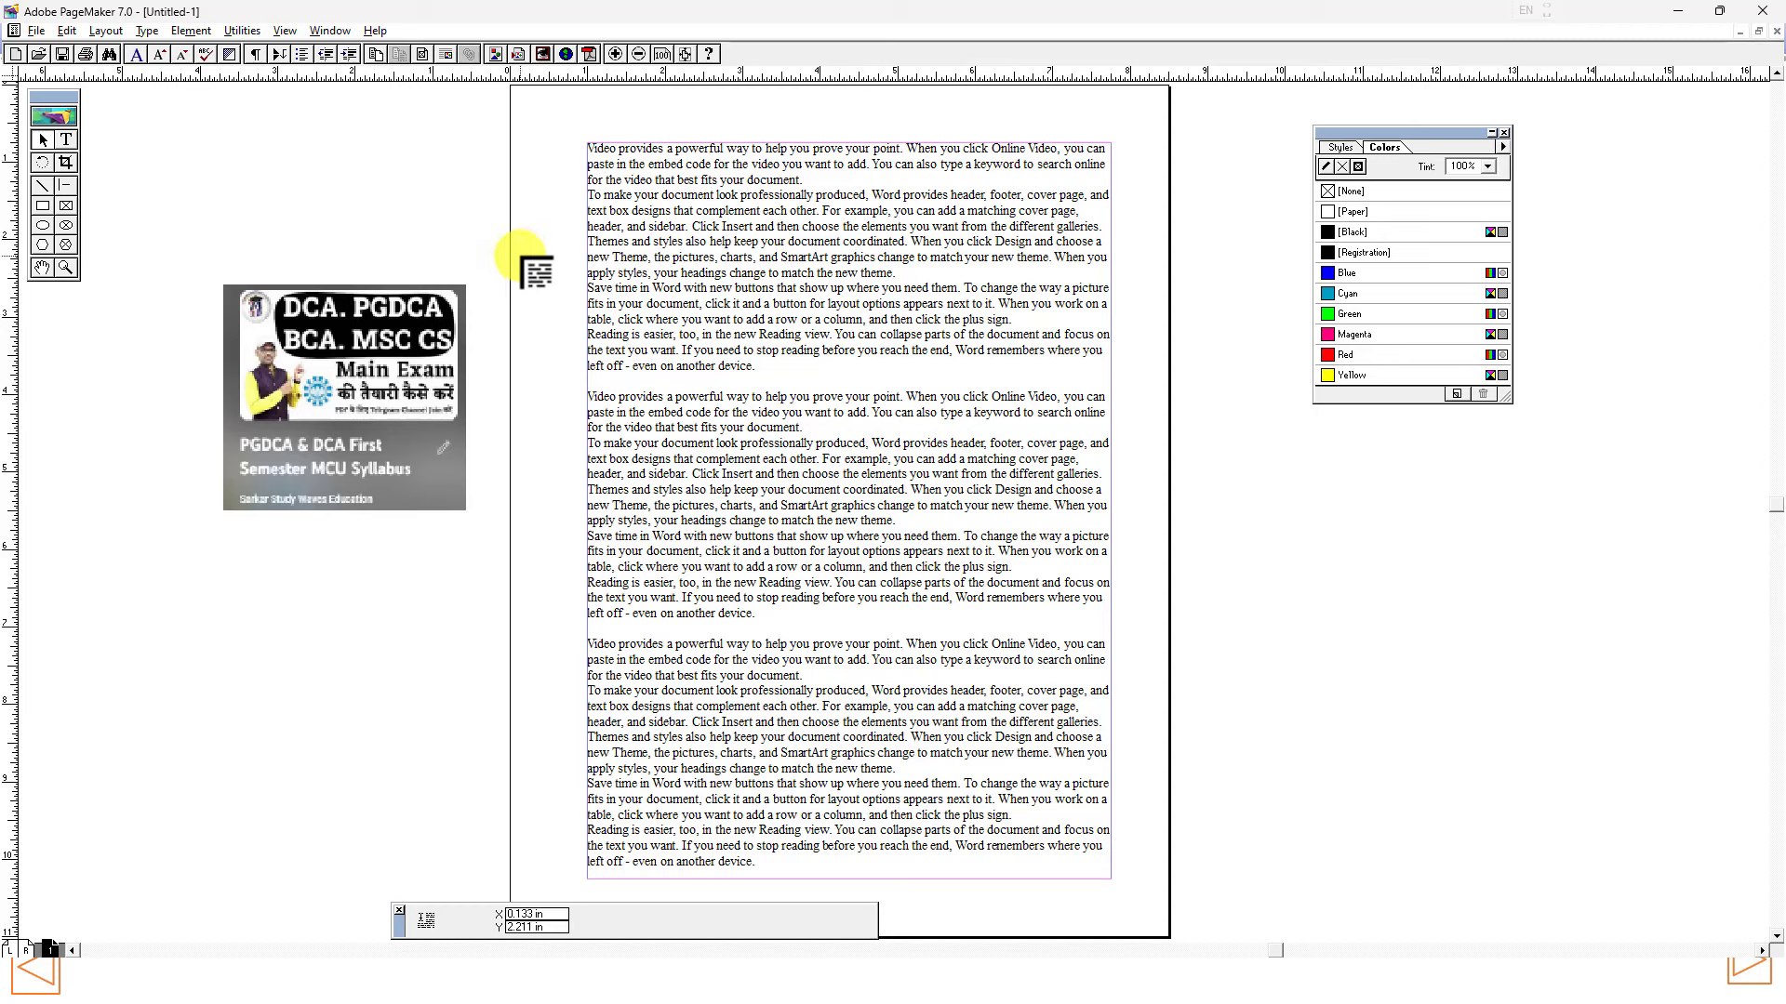
# Step: Insert 2 pages after the current page and place the loaded text on page 2 from its upper-left margin corner
pyautogui.rightClick(44, 947)
pyautogui.click(93, 912)
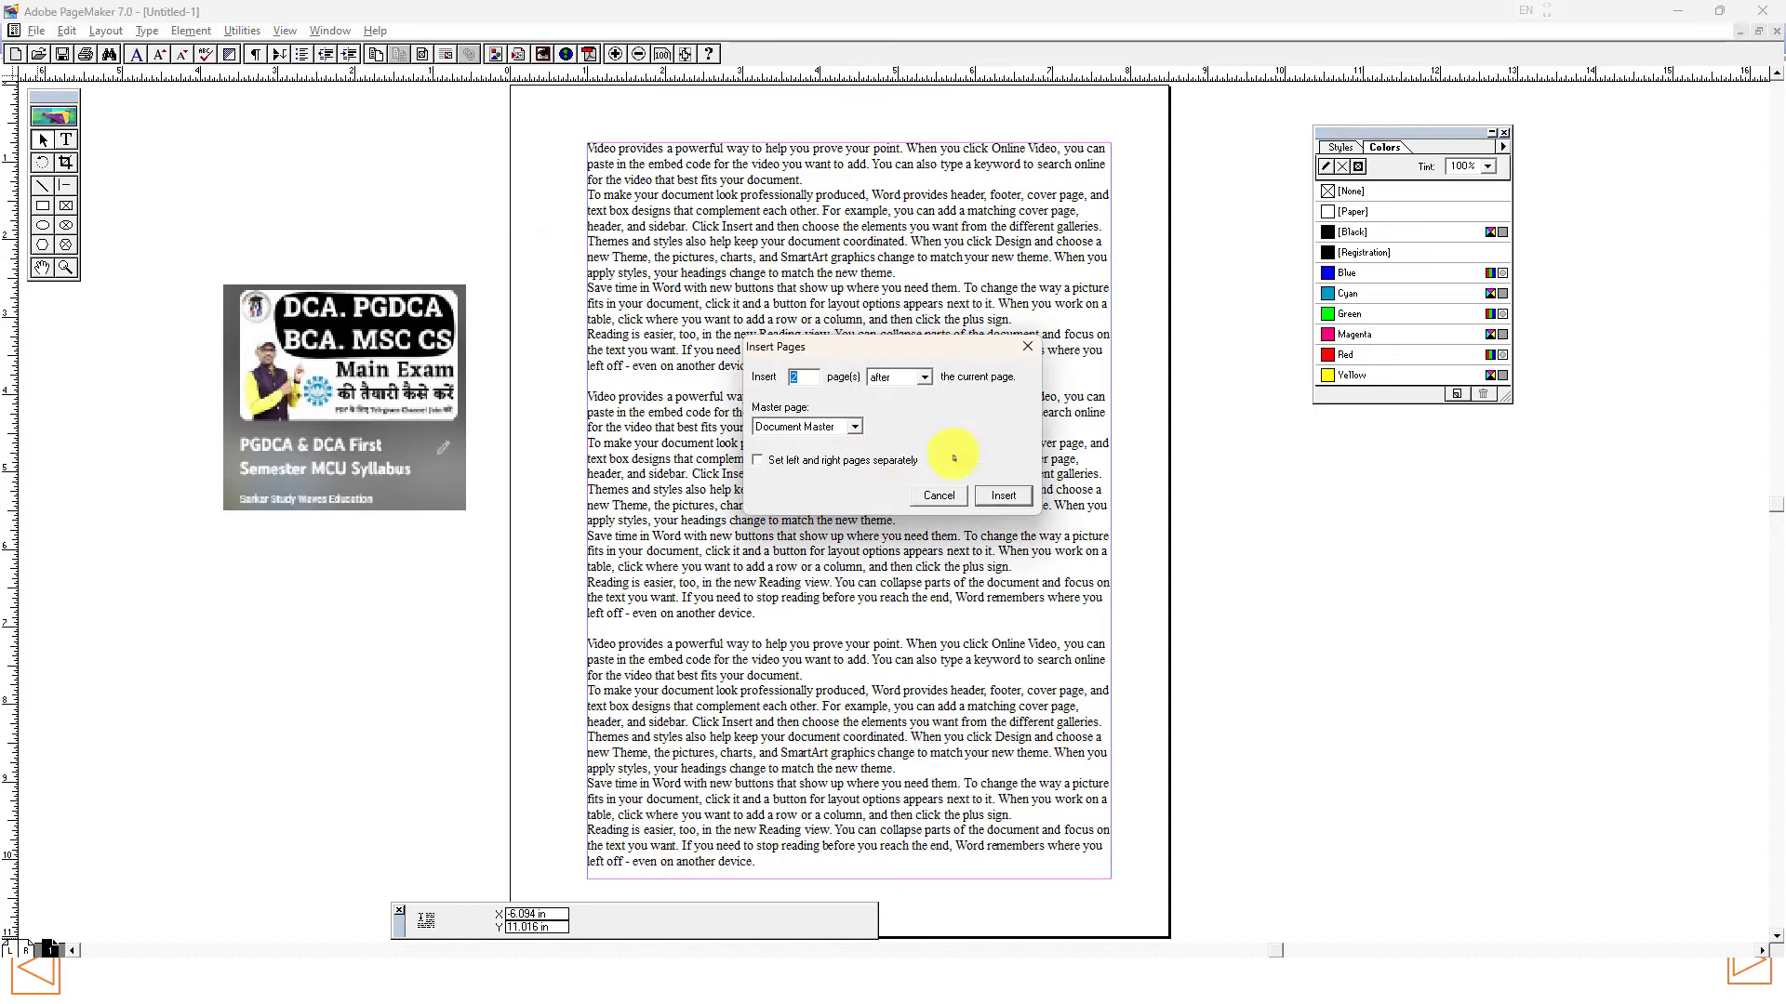
pyautogui.click(1004, 496)
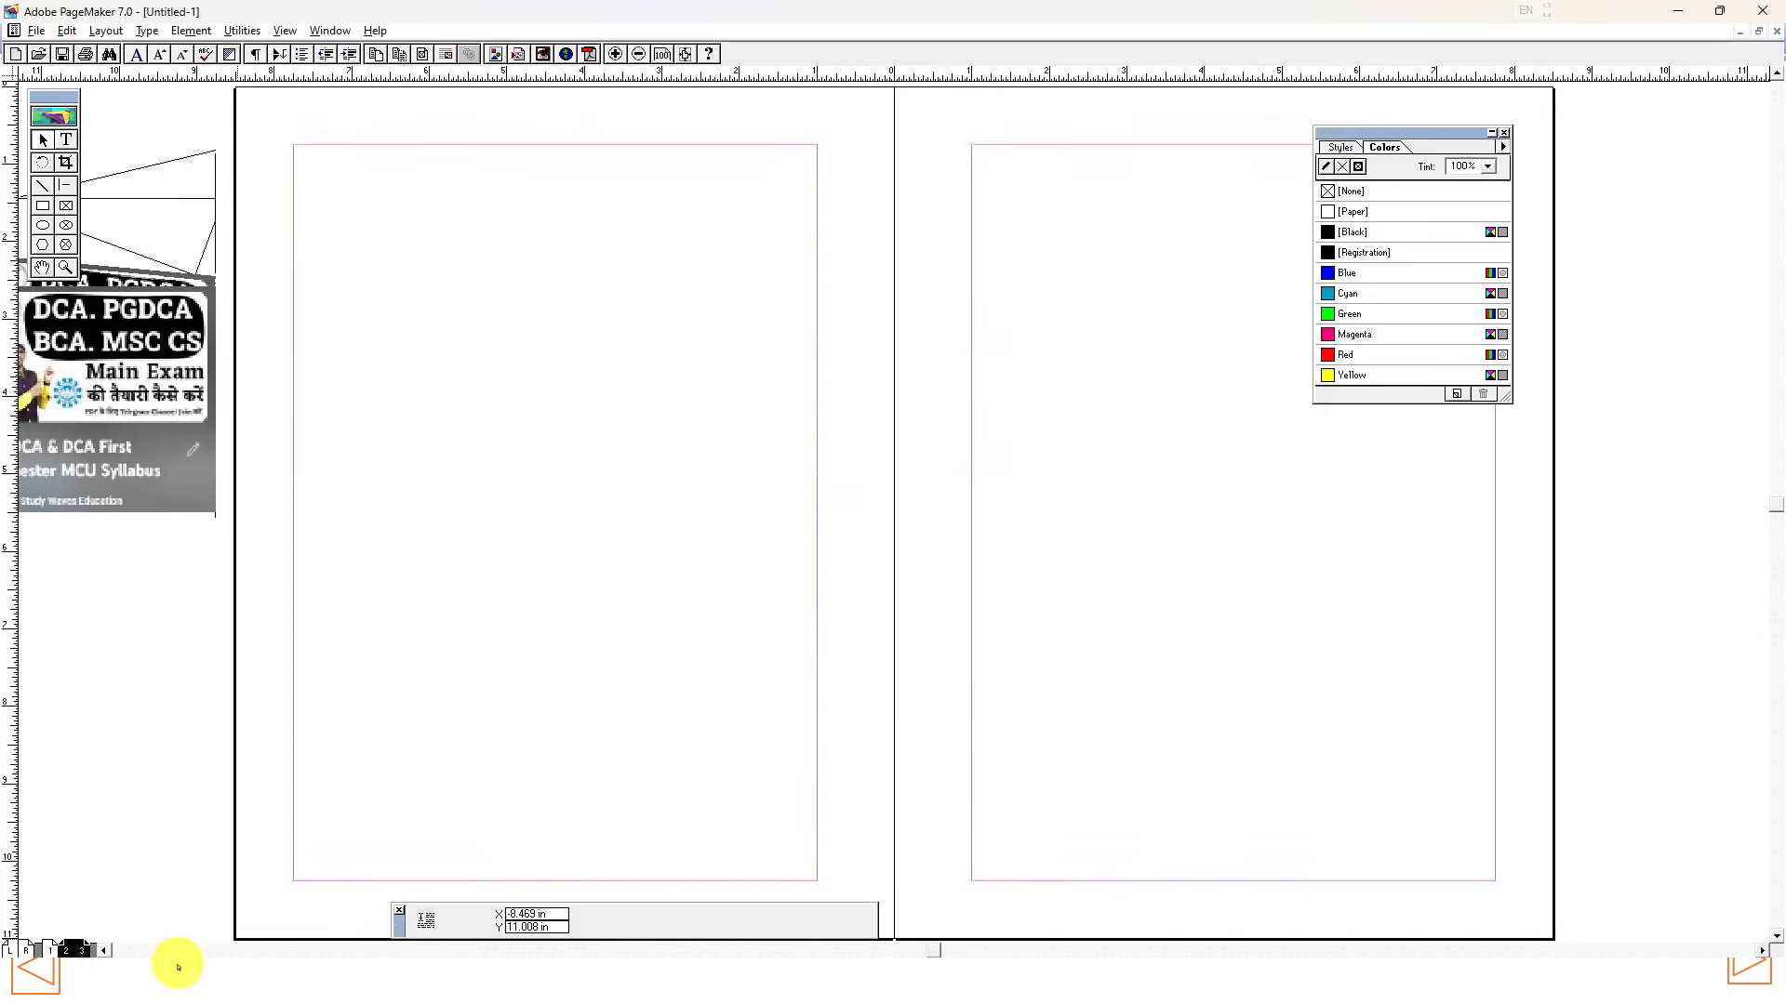
pyautogui.click(296, 149)
pyautogui.click(555, 879)
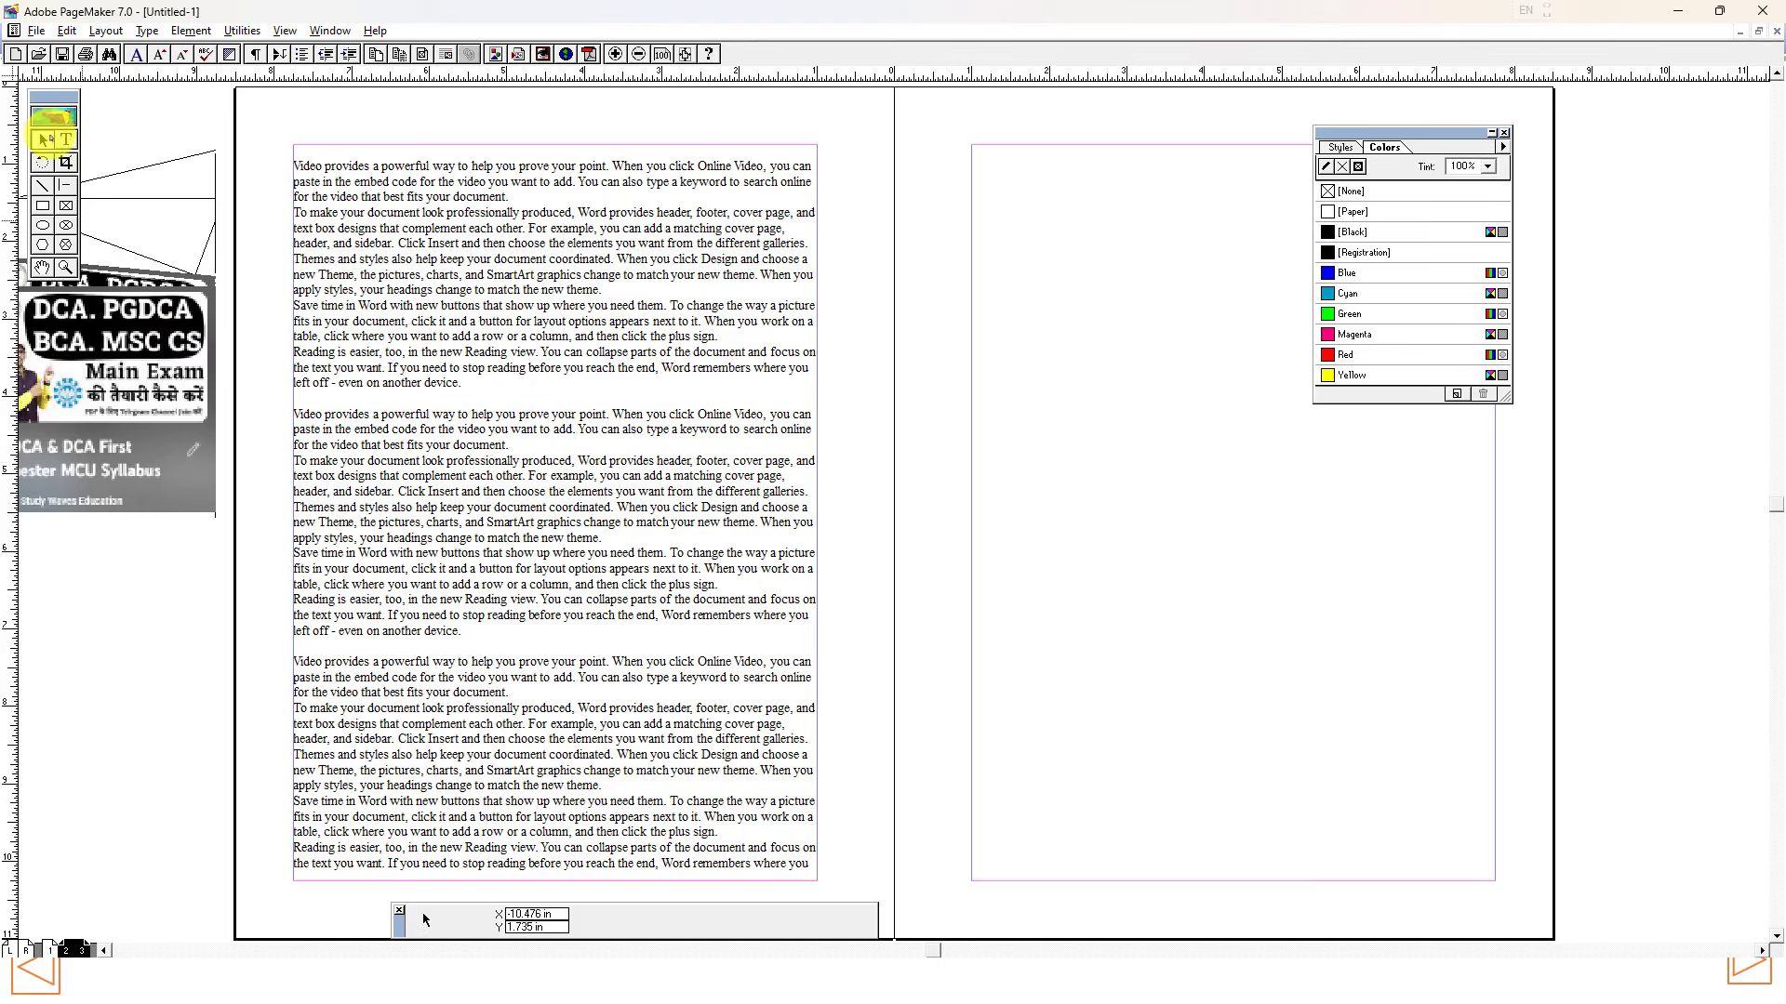
# Step: Replace the text block on page 2 by auto-flowing the Desktop file text from the margin corner, and display pages 2 and 3
pyautogui.click(581, 301)
pyautogui.press('Delete')
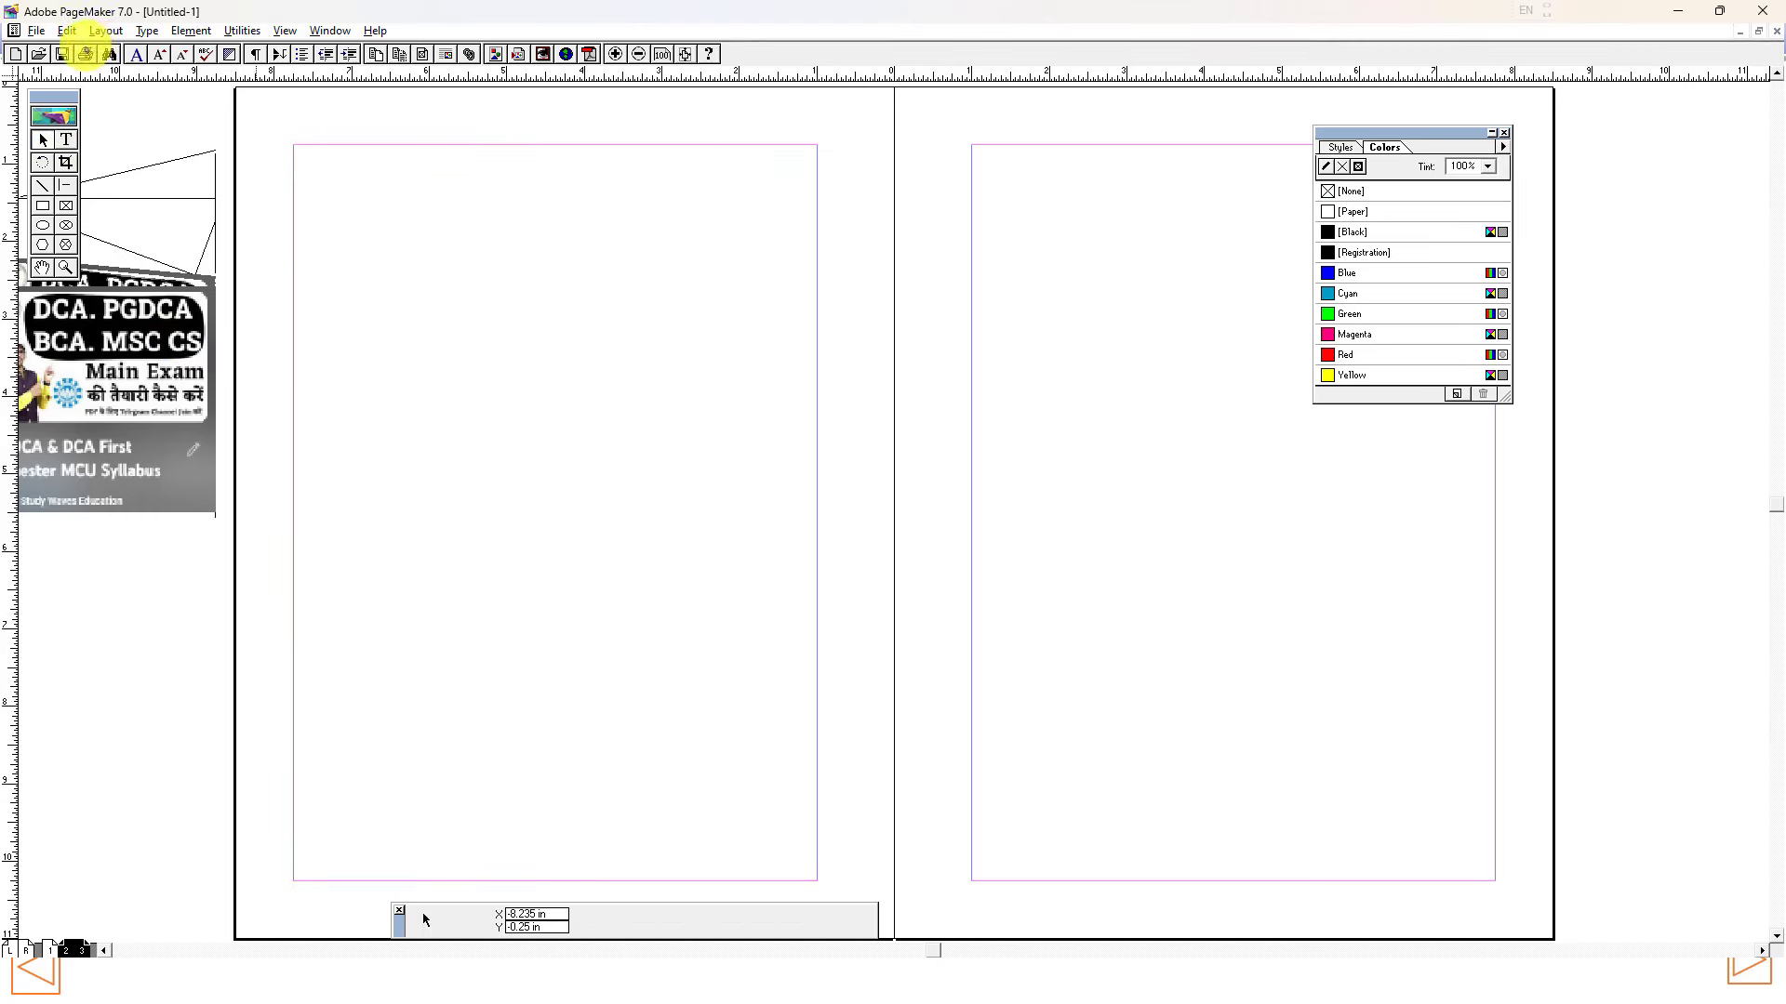
pyautogui.click(37, 31)
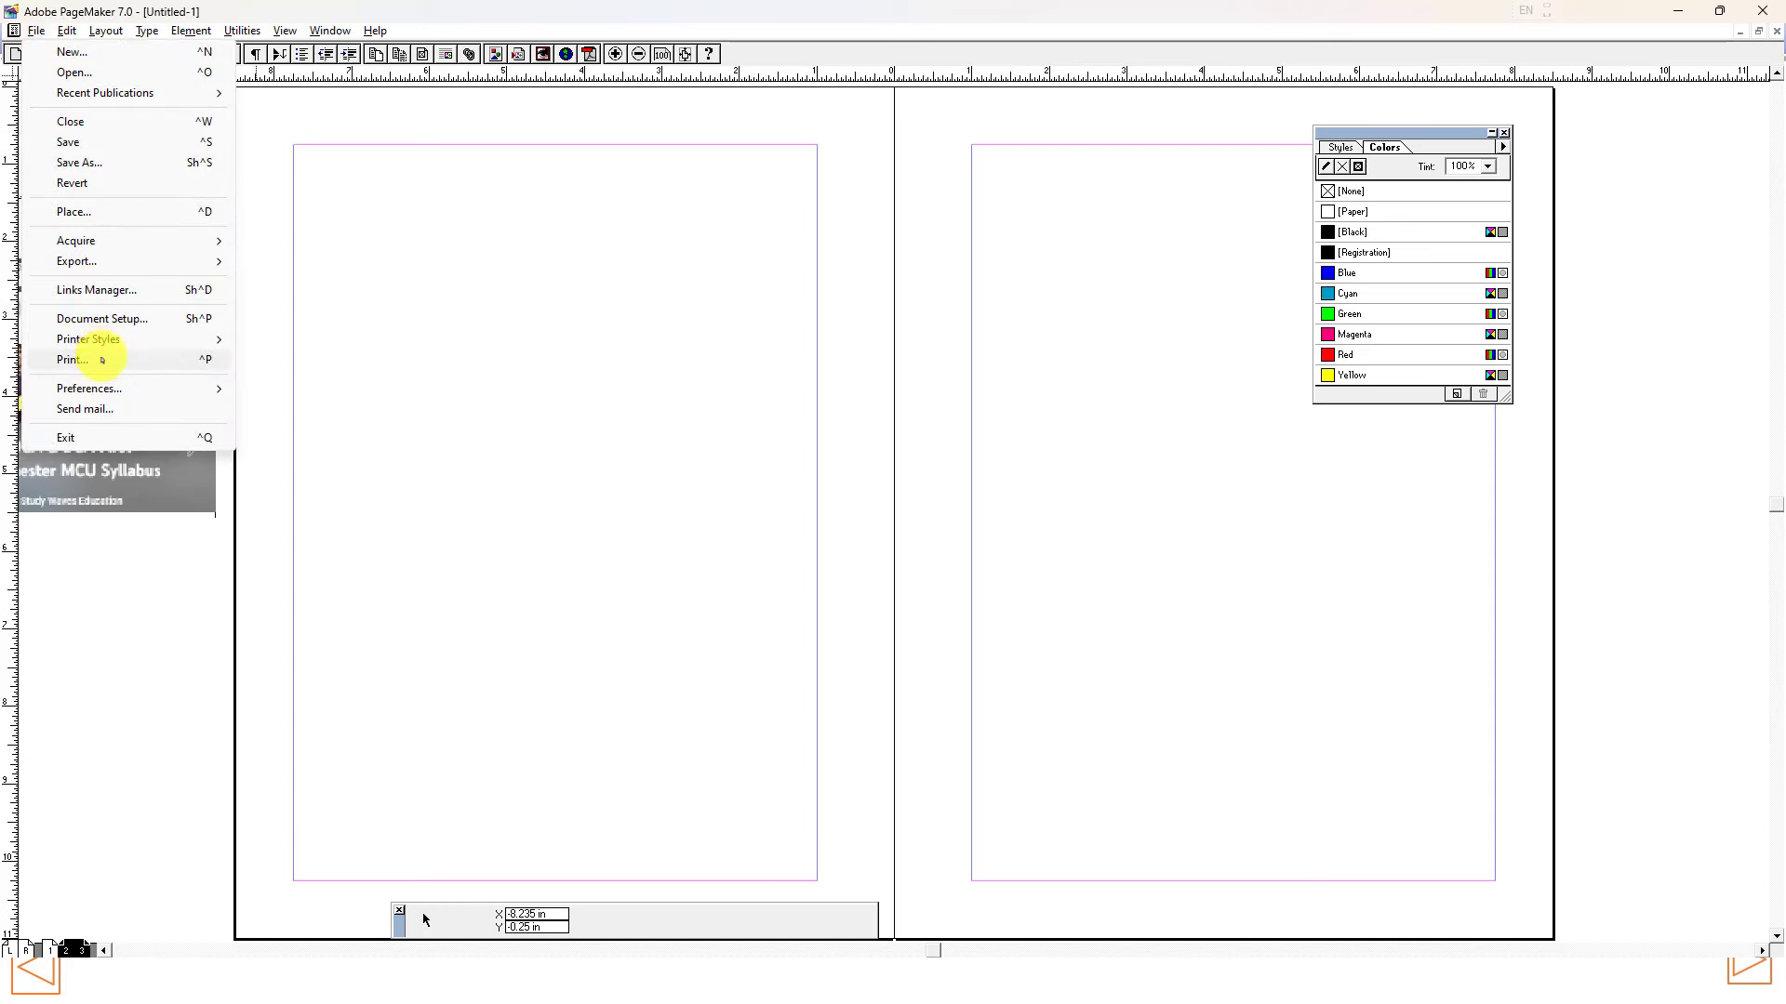
pyautogui.click(102, 214)
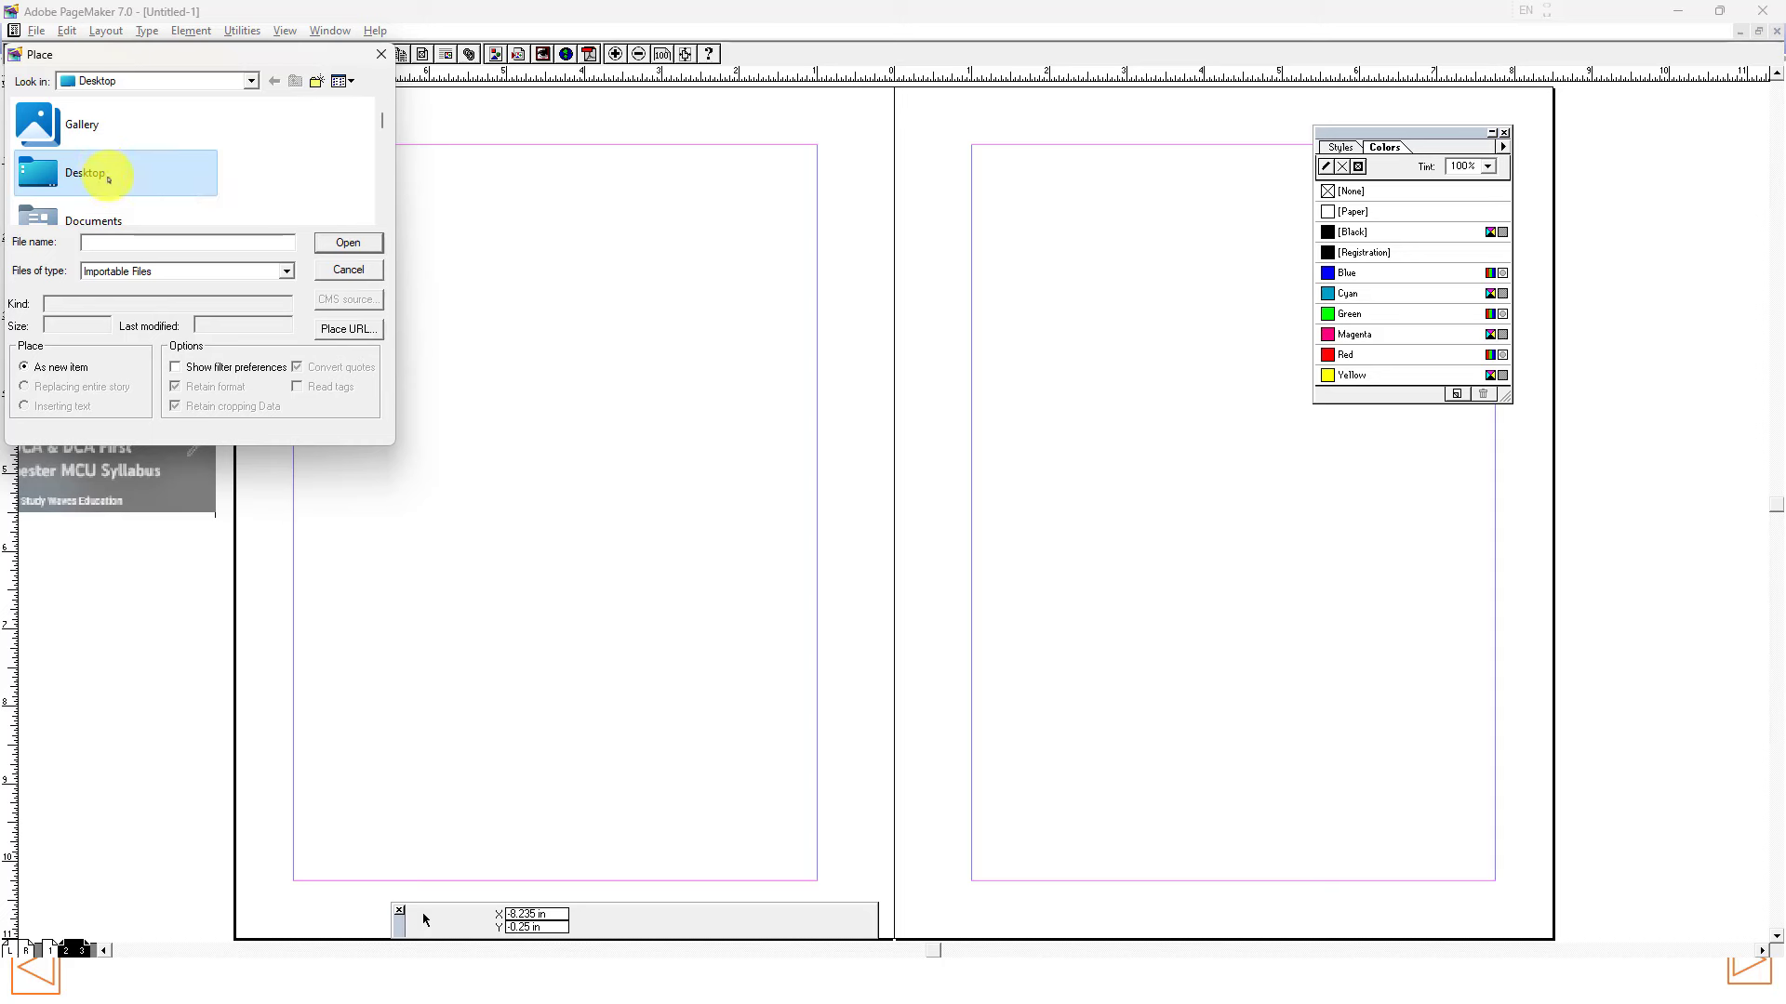
pyautogui.scroll(-10, 109, 172)
pyautogui.click(113, 174)
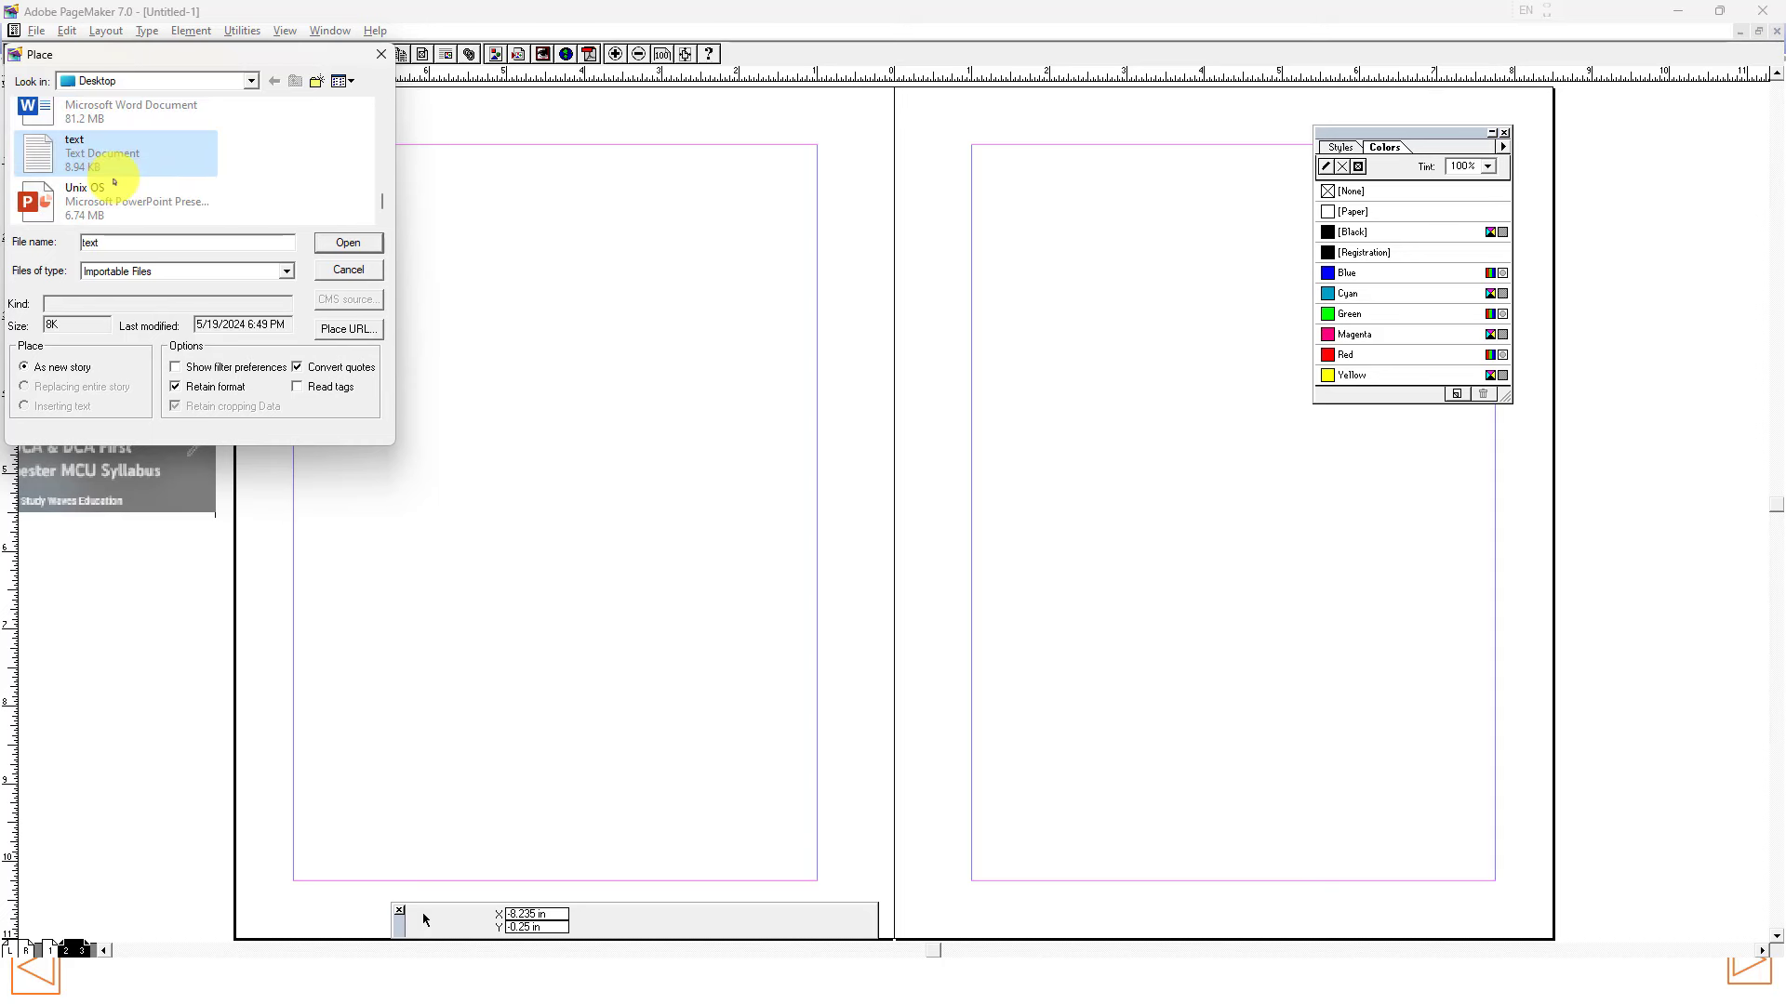
pyautogui.click(376, 246)
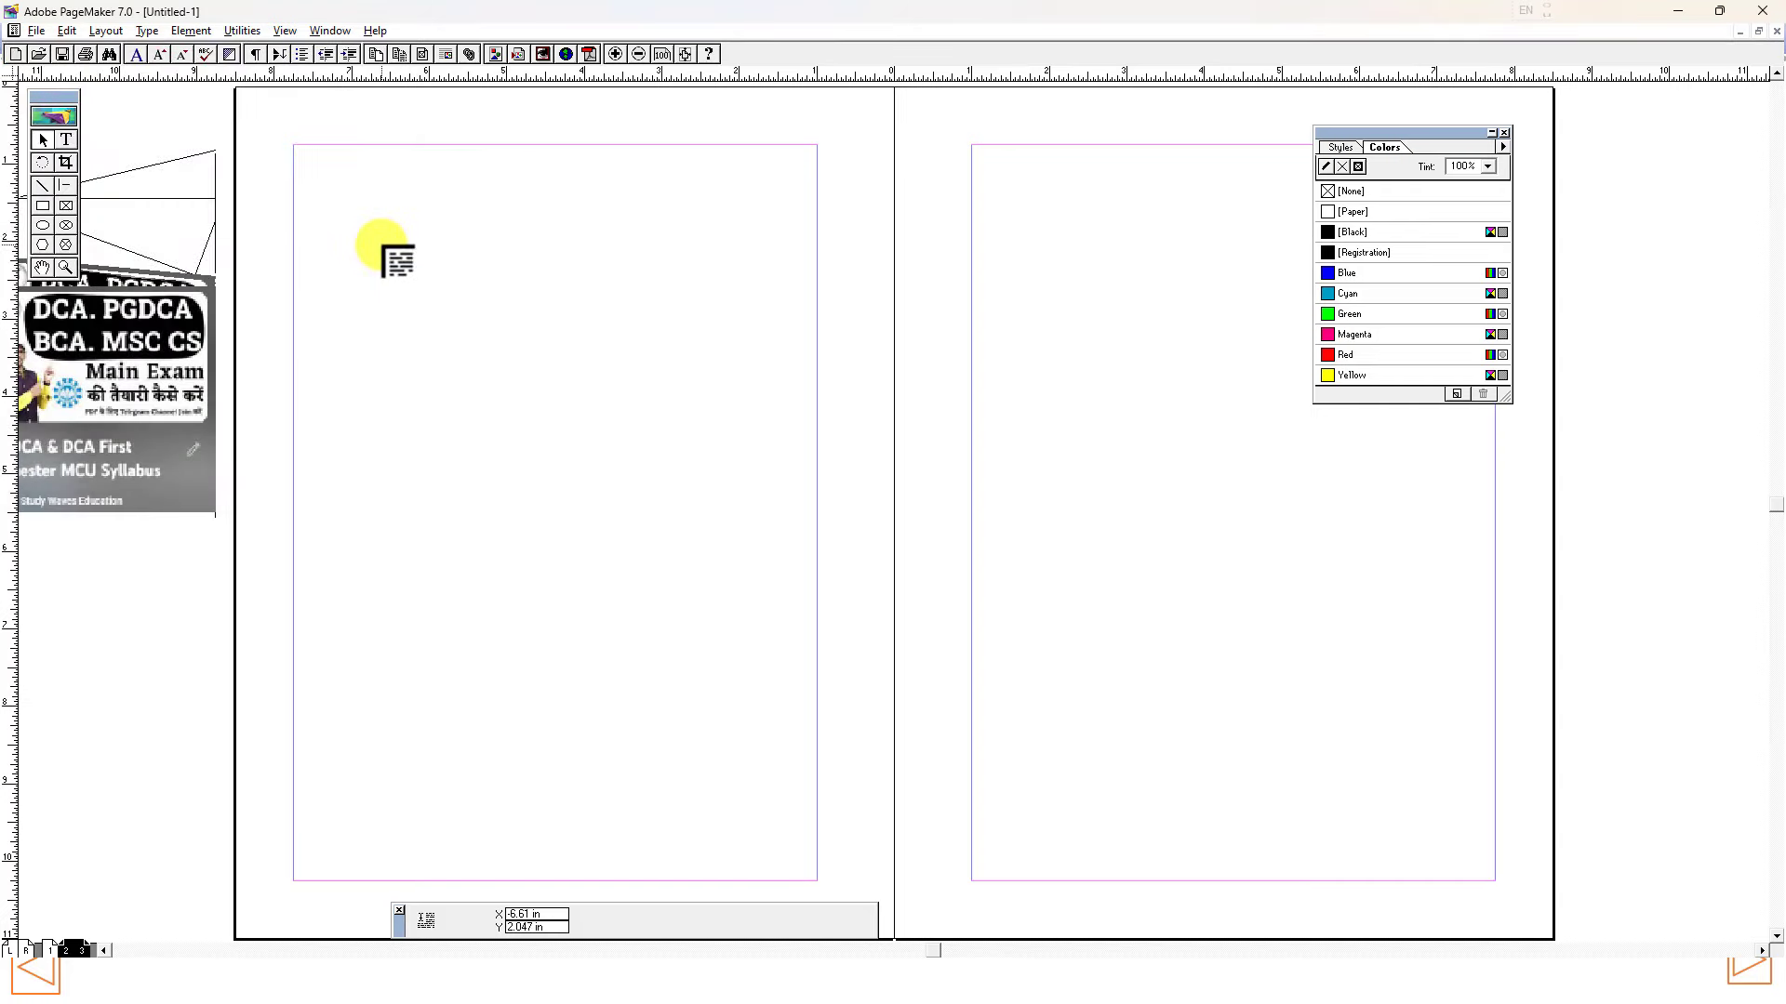
pyautogui.keyDown('ctrl'); pyautogui.click(298, 151); pyautogui.keyUp('ctrl')
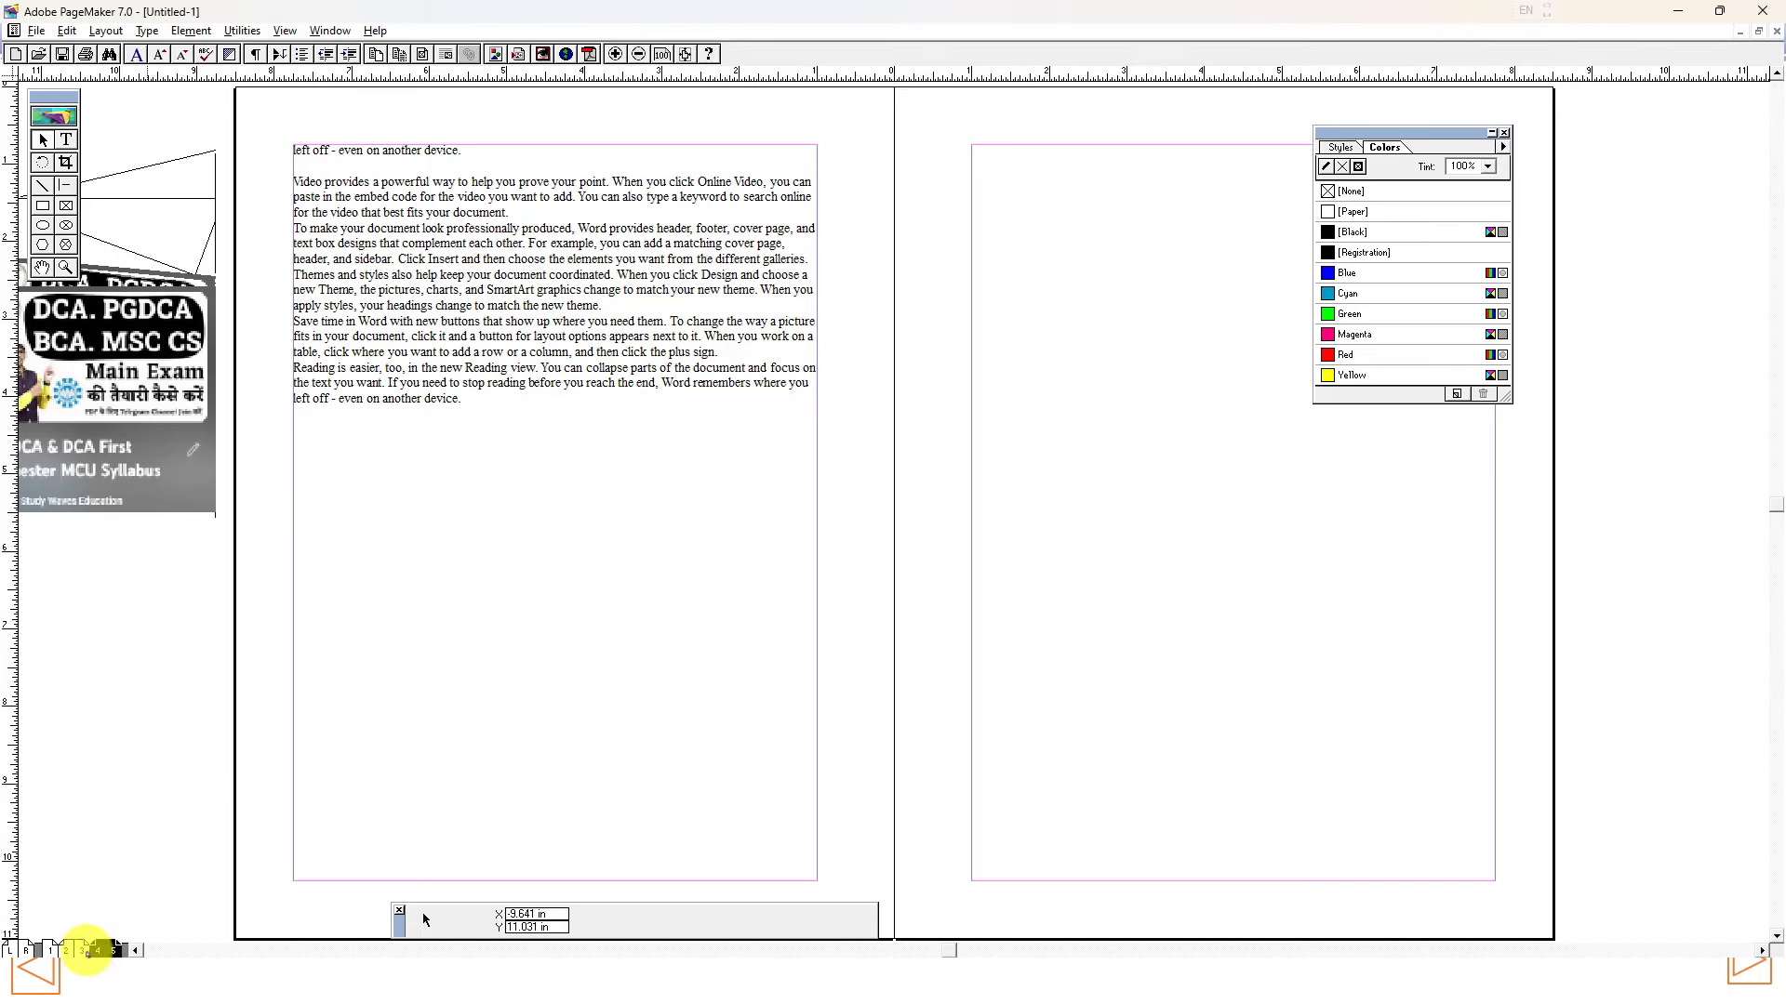
pyautogui.click(81, 950)
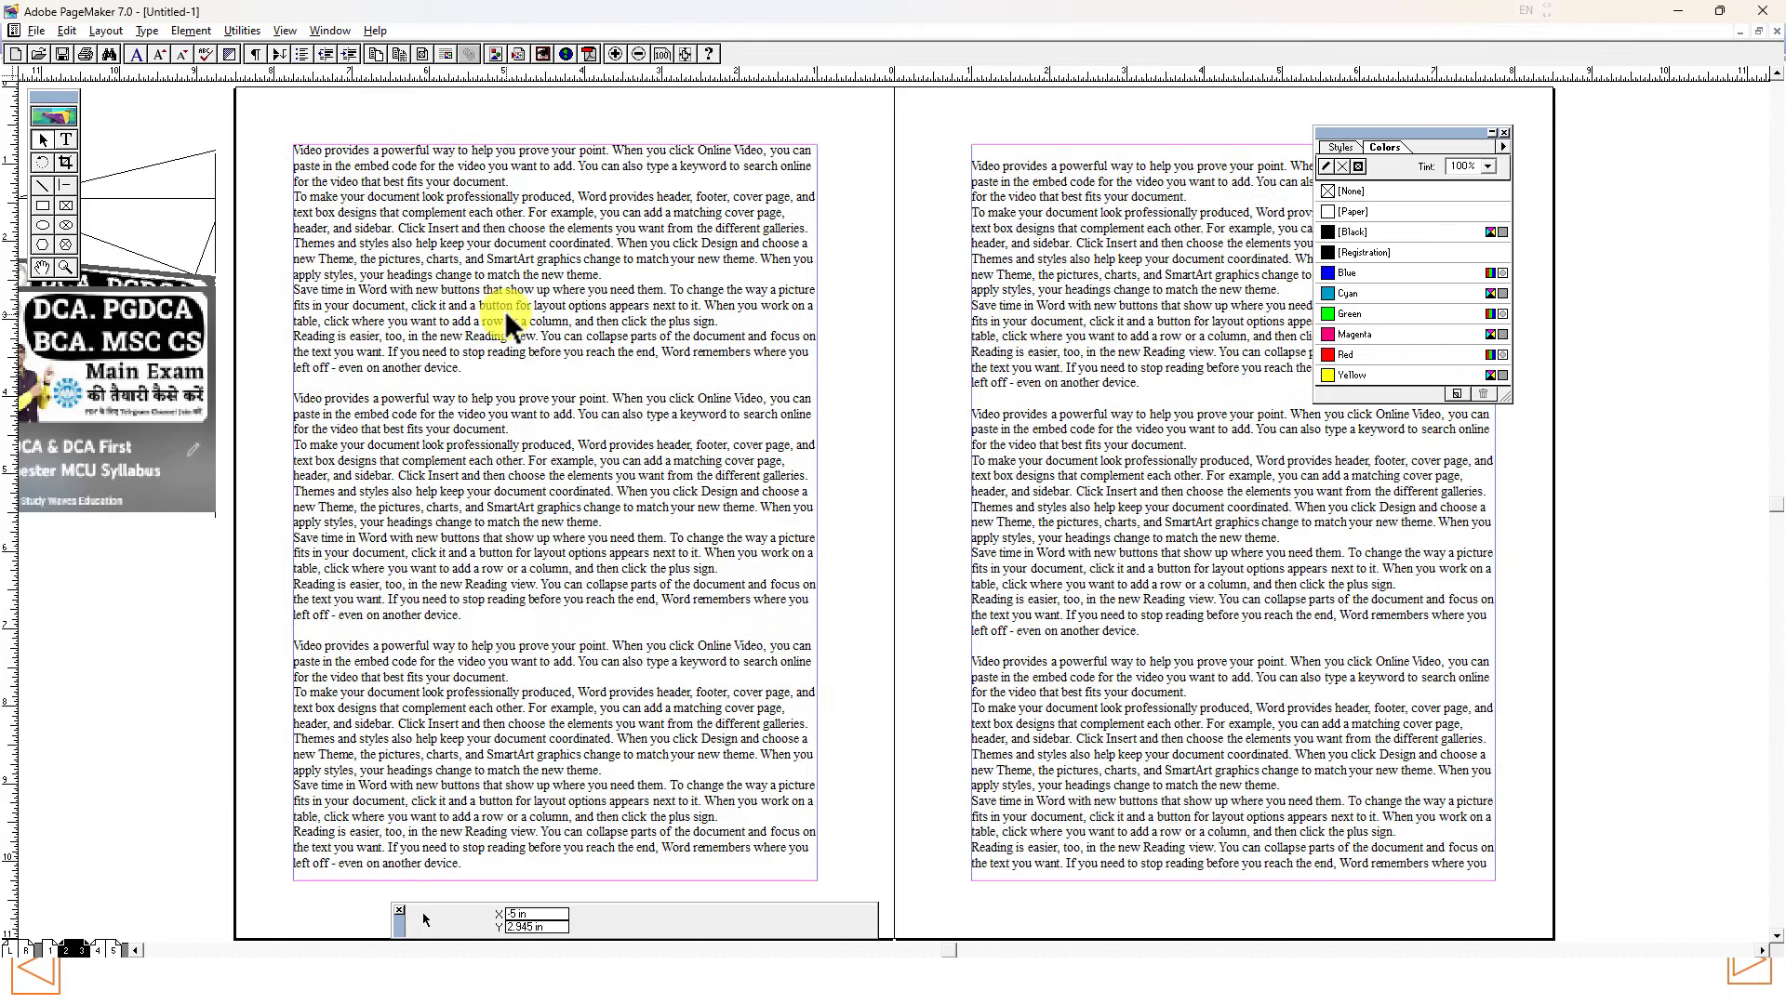
# Step: Switch to the PowerPoint slide show and advance to question 5 on explaining four Photoshop tools, revealing its Hindi line
pyautogui.hotkey('alt', 'Tab')
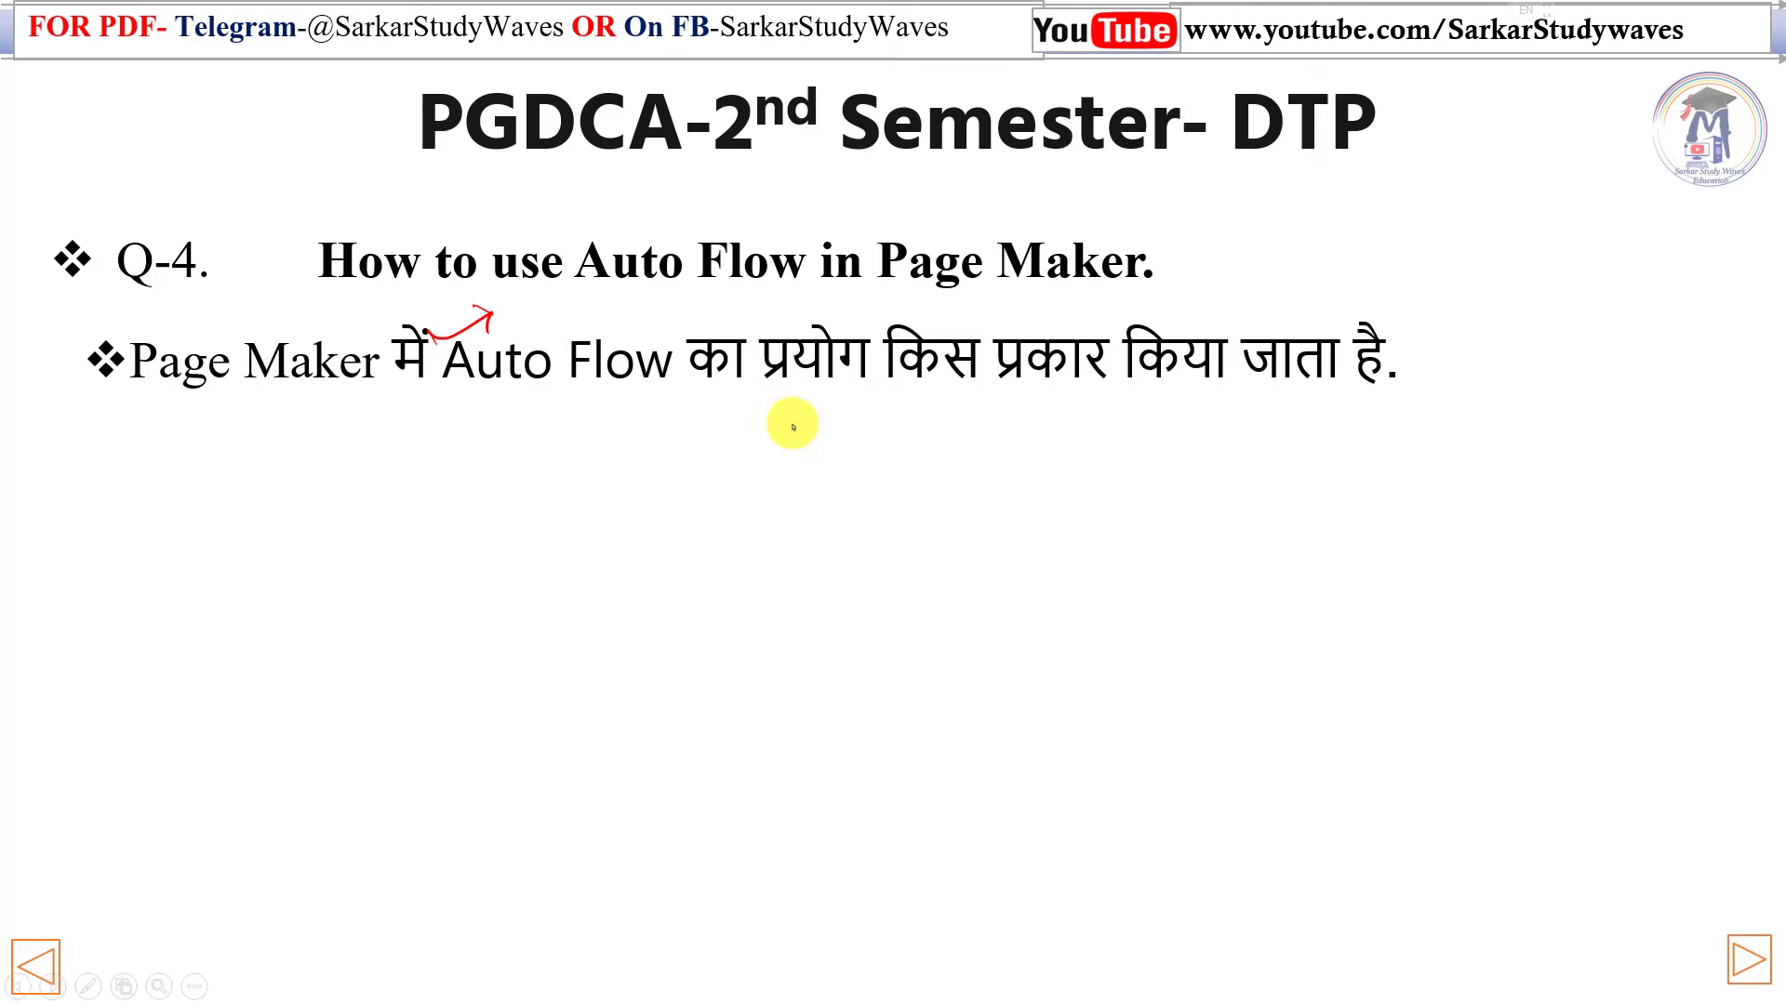
pyautogui.click(881, 442)
pyautogui.click(882, 443)
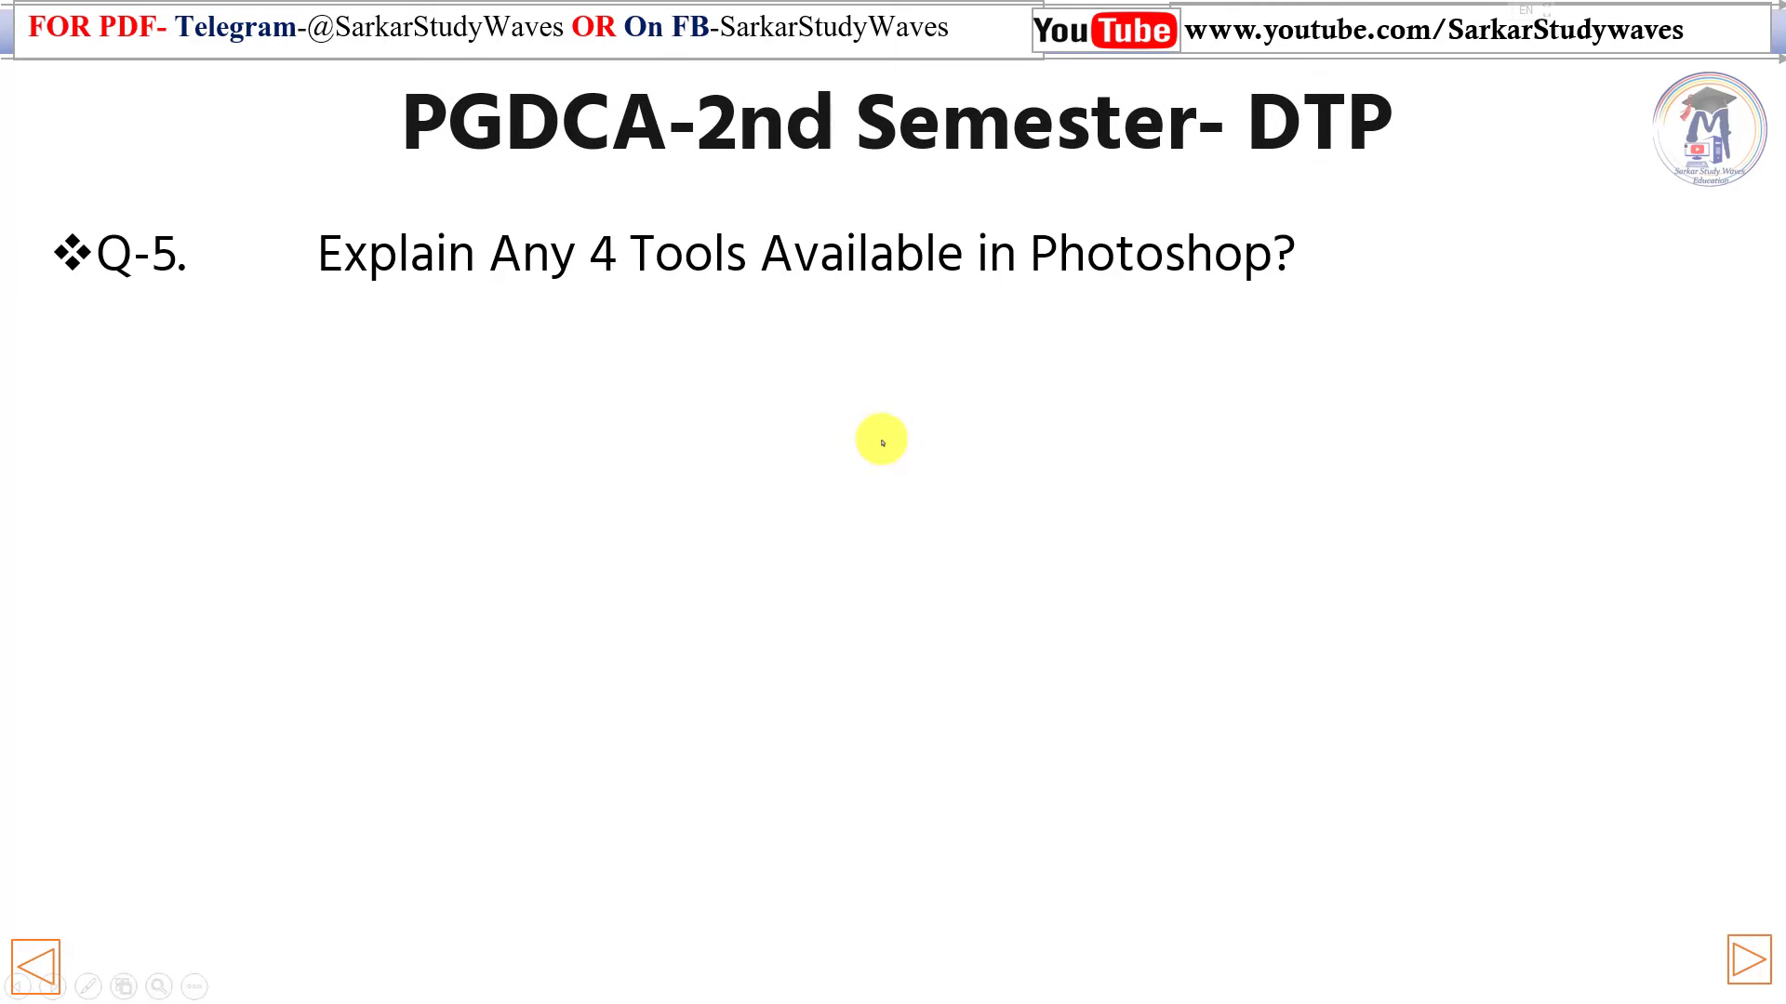
pyautogui.click(881, 443)
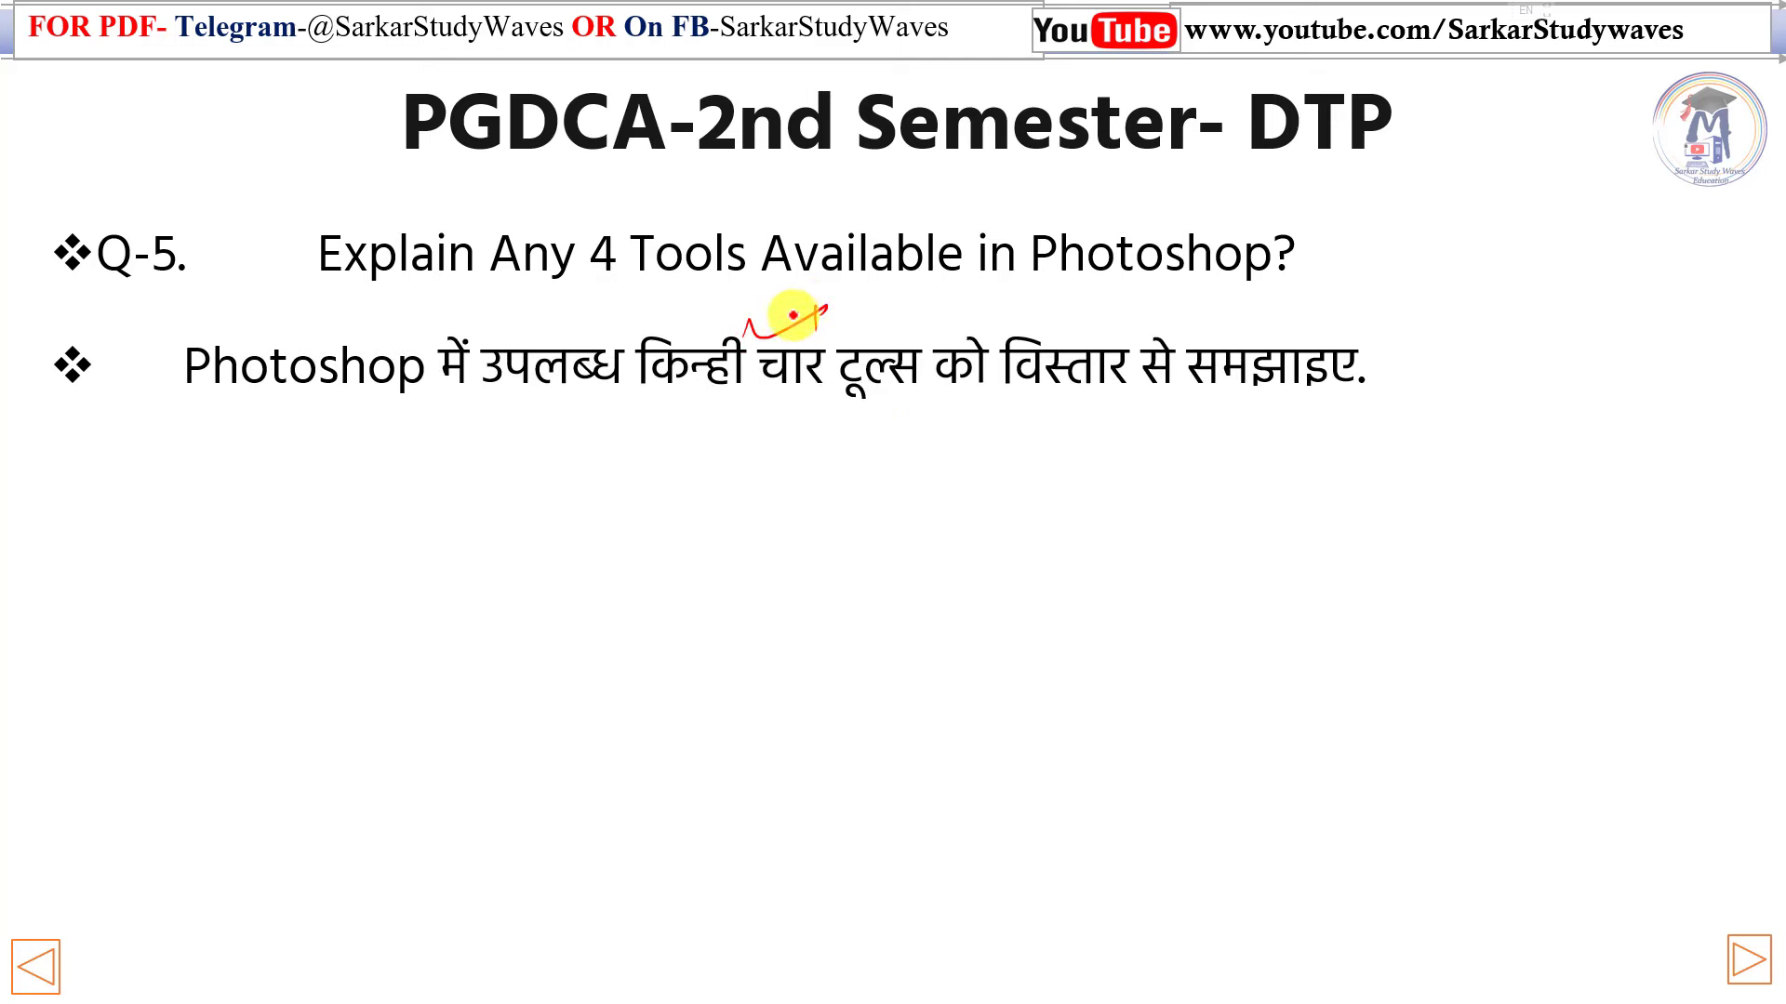
# Step: Switch to the Photoshop window with logo.png open
pyautogui.hotkey('alt', 'Tab')
pyautogui.press('Tab')
pyautogui.press('Tab')
pyautogui.press('Tab')
pyautogui.press('Tab')
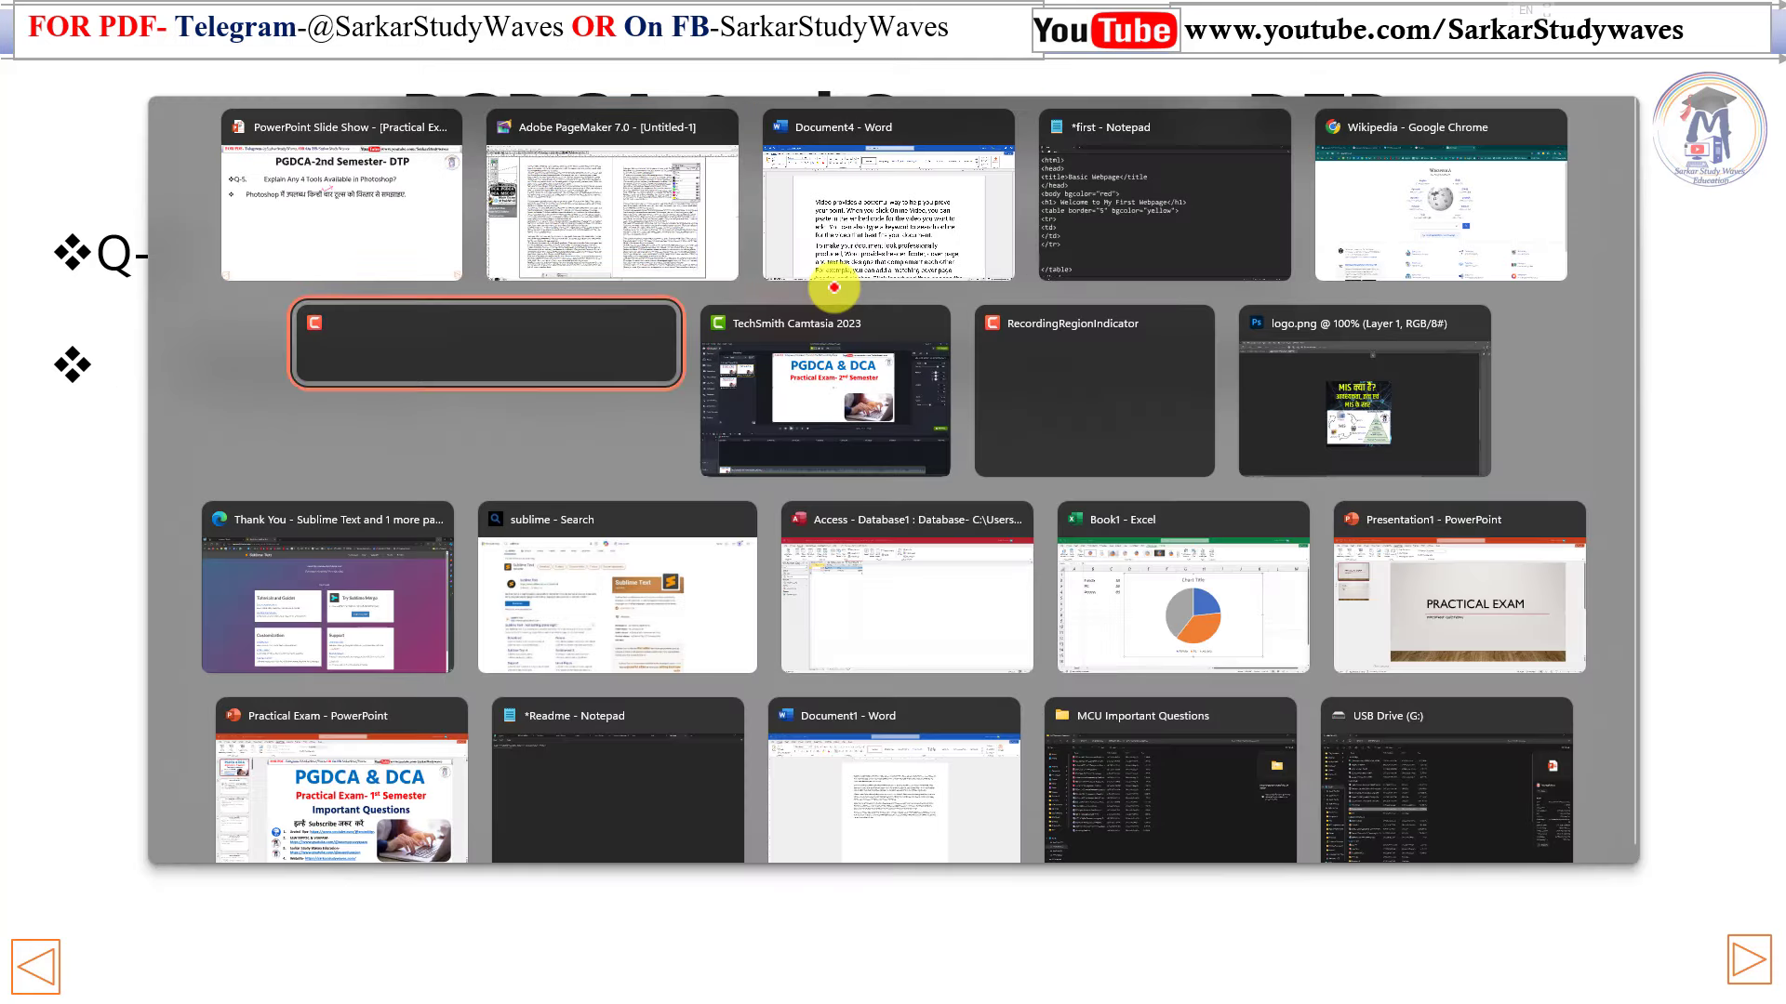
pyautogui.click(1292, 429)
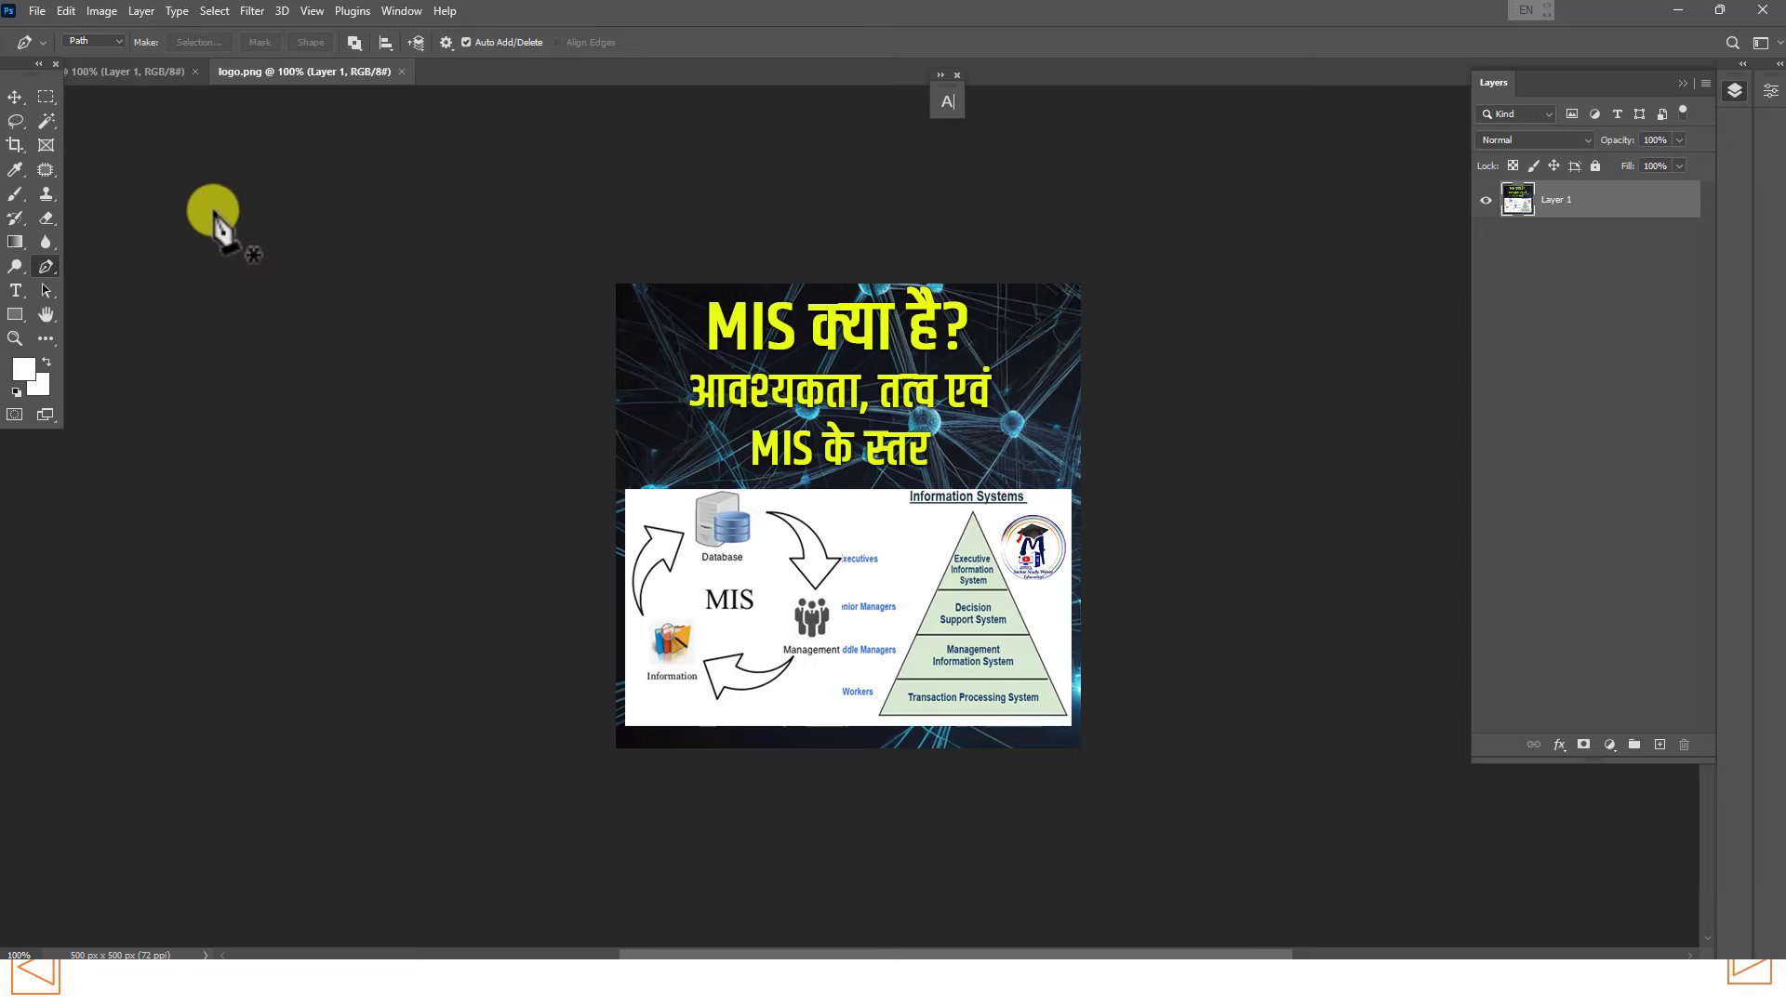
# Step: Shift the image layer slightly with the Move tool and undo the move
pyautogui.click(14, 97)
pyautogui.moveTo(881, 400); pyautogui.dragTo(884, 423)
pyautogui.hotkey('ctrl', 'z')
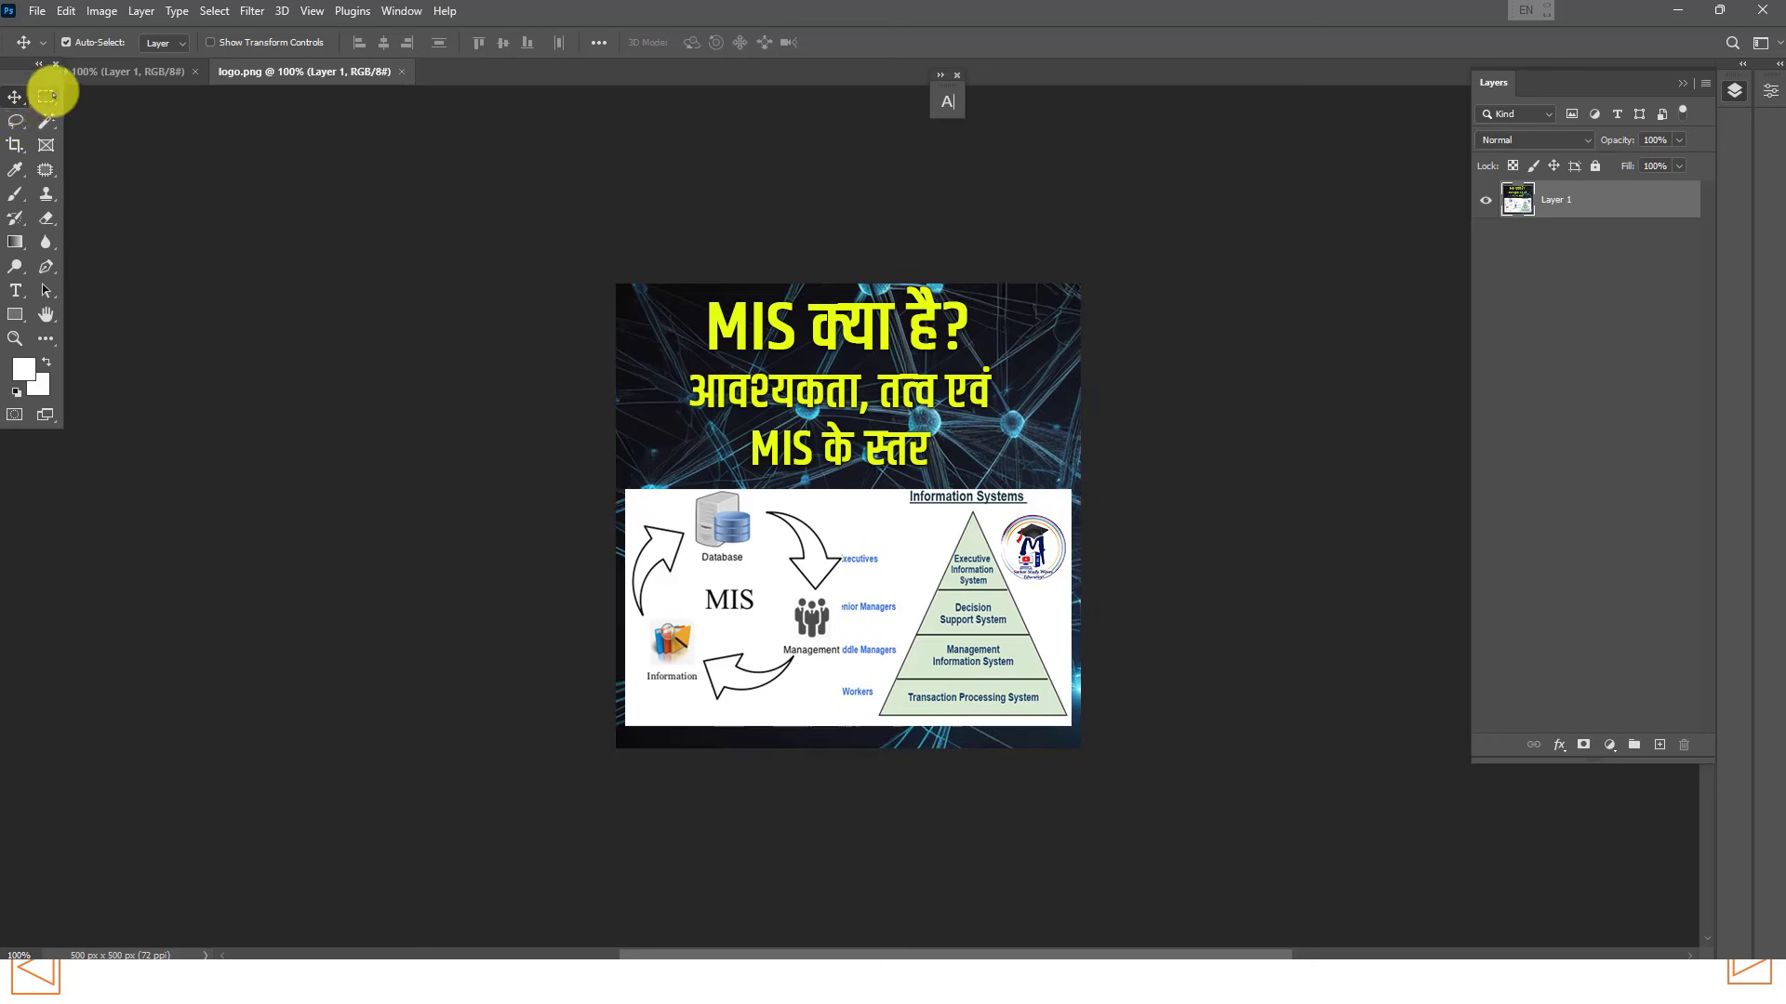
# Step: Draw a rectangular marquee selection over the upper part of the image, deselect it, and list the marquee tool variants
pyautogui.click(48, 97)
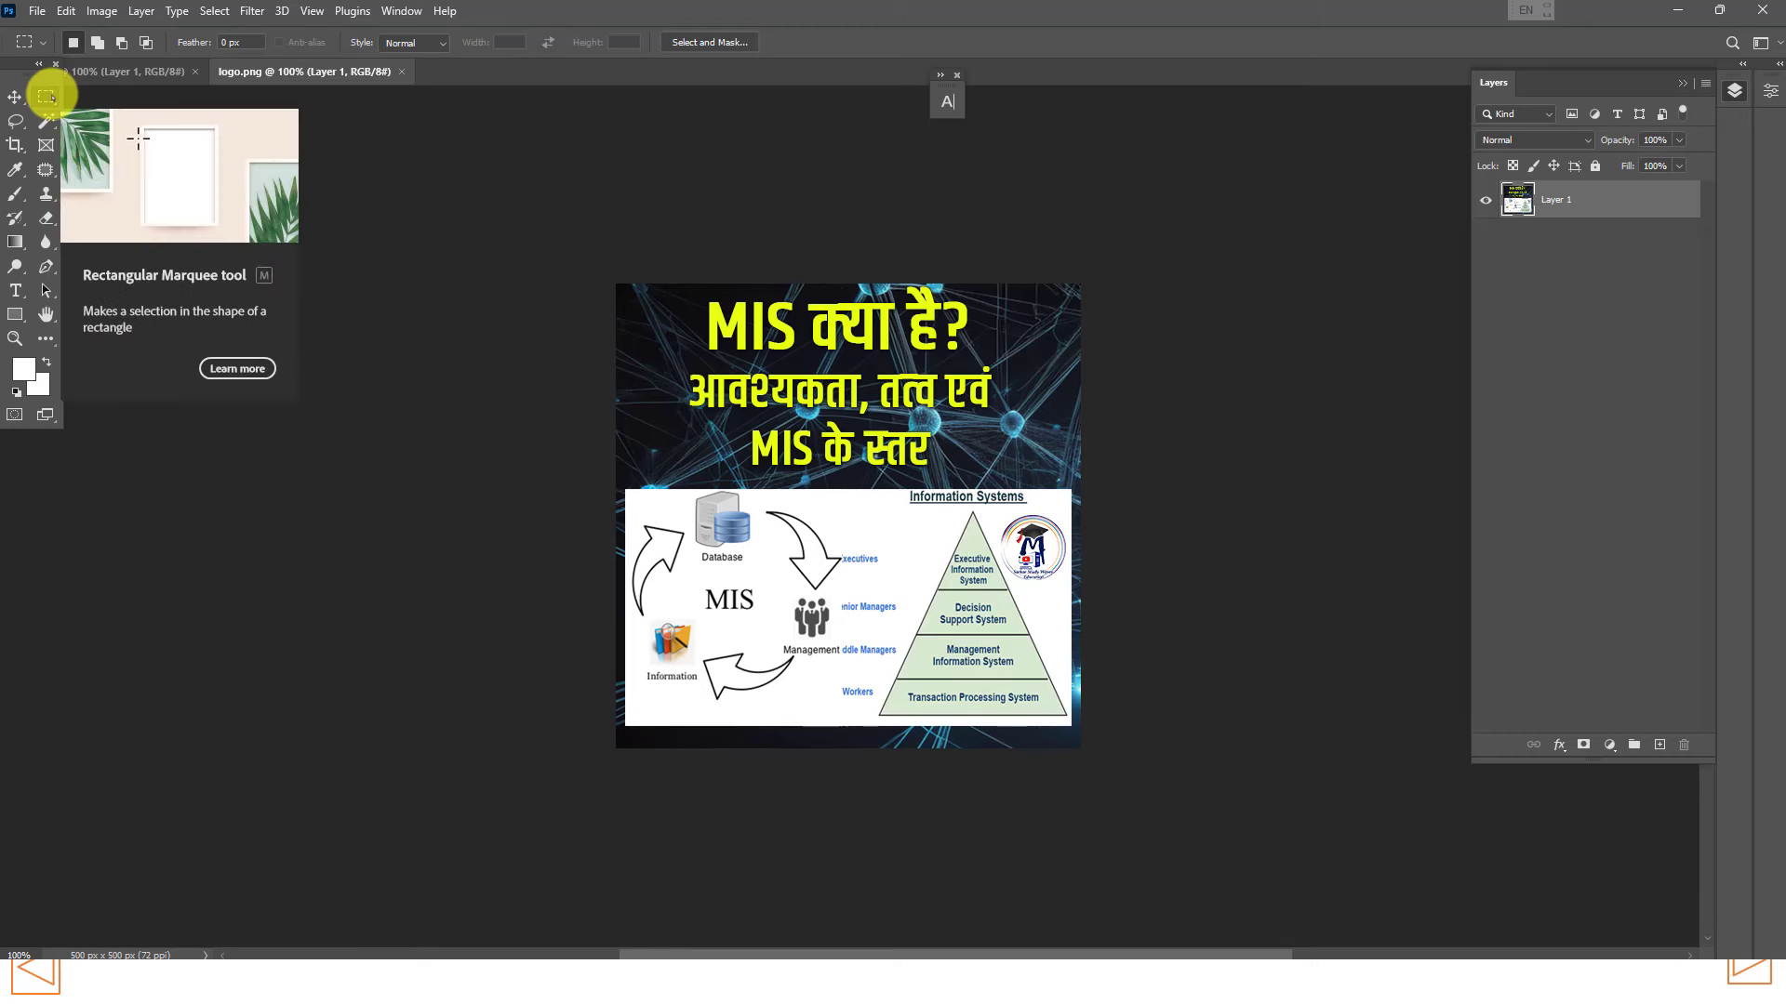
pyautogui.moveTo(661, 291); pyautogui.dragTo(1009, 530)
pyautogui.click(1009, 532)
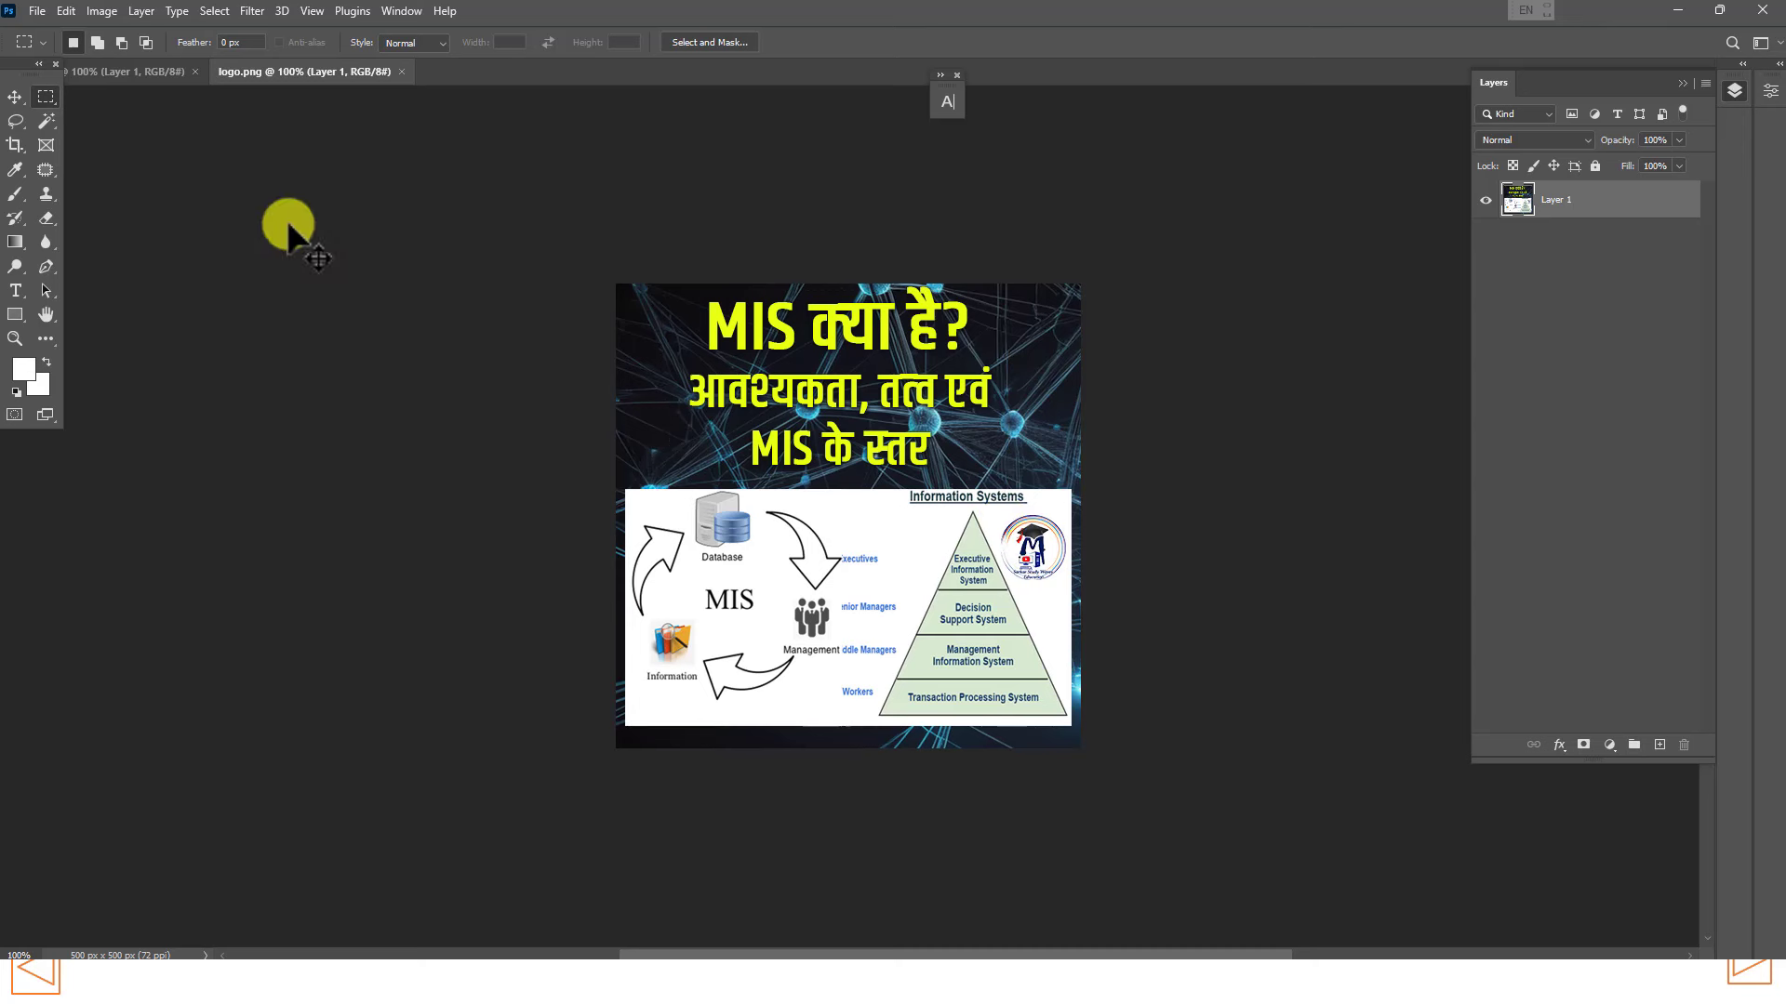
pyautogui.click(47, 97)
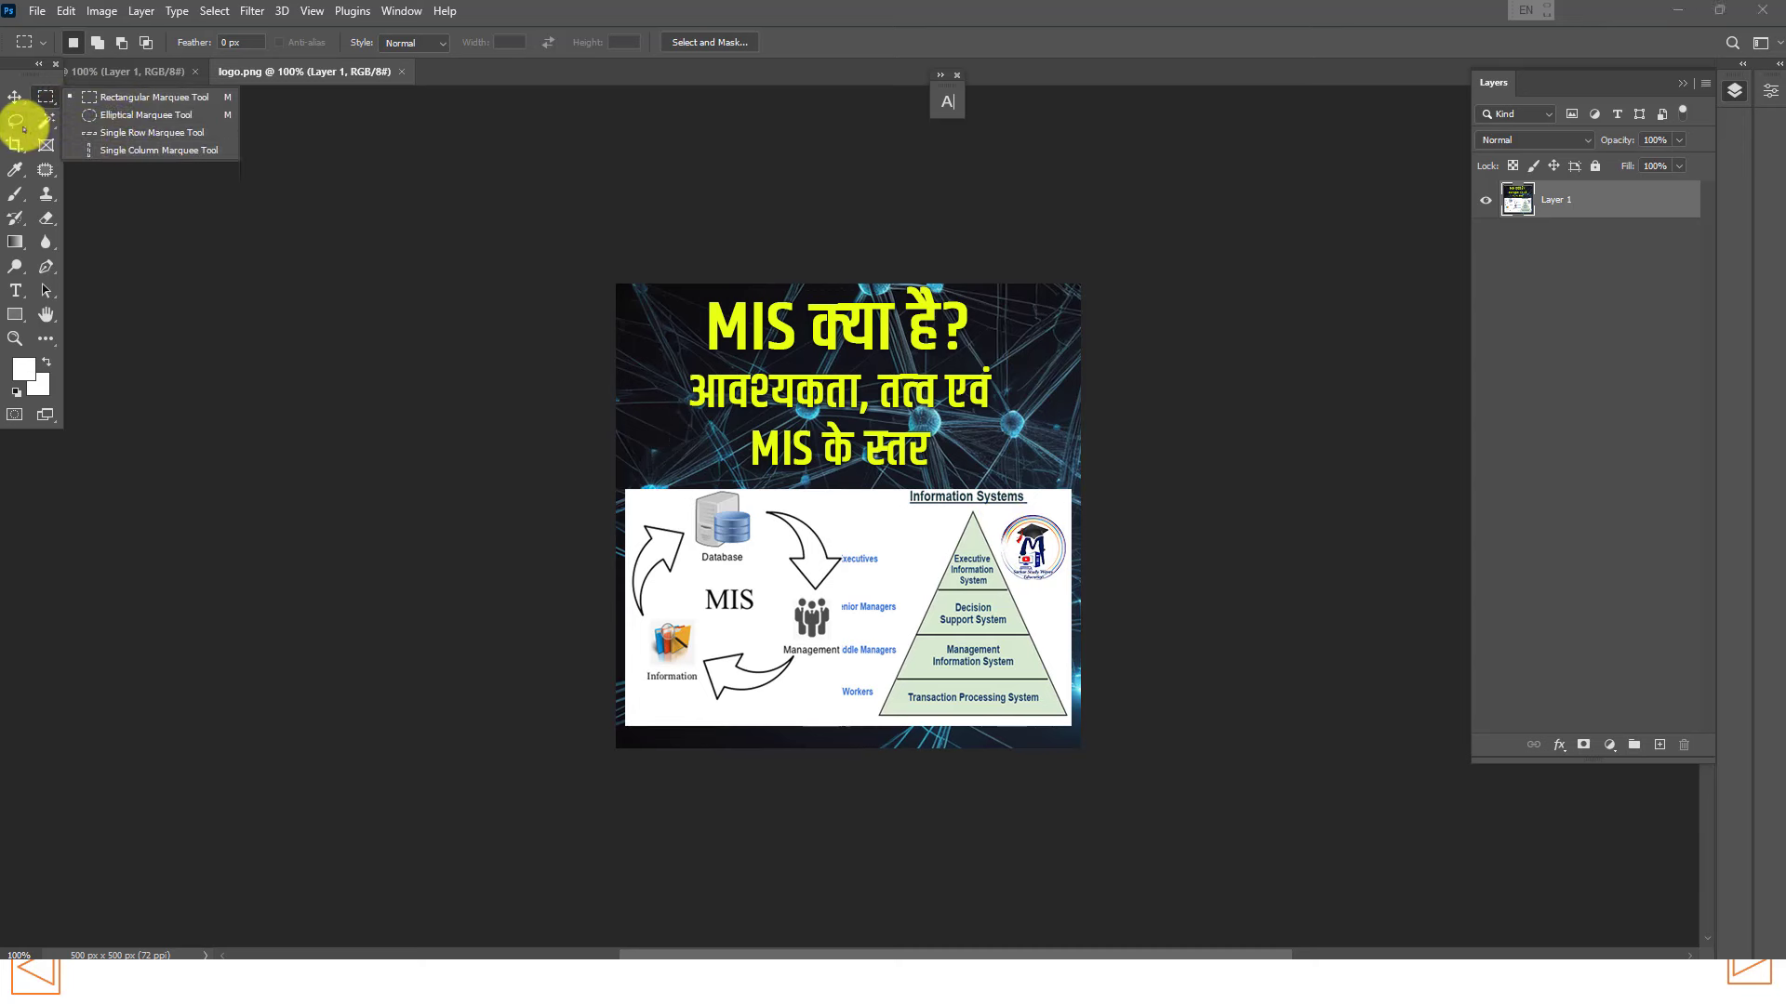
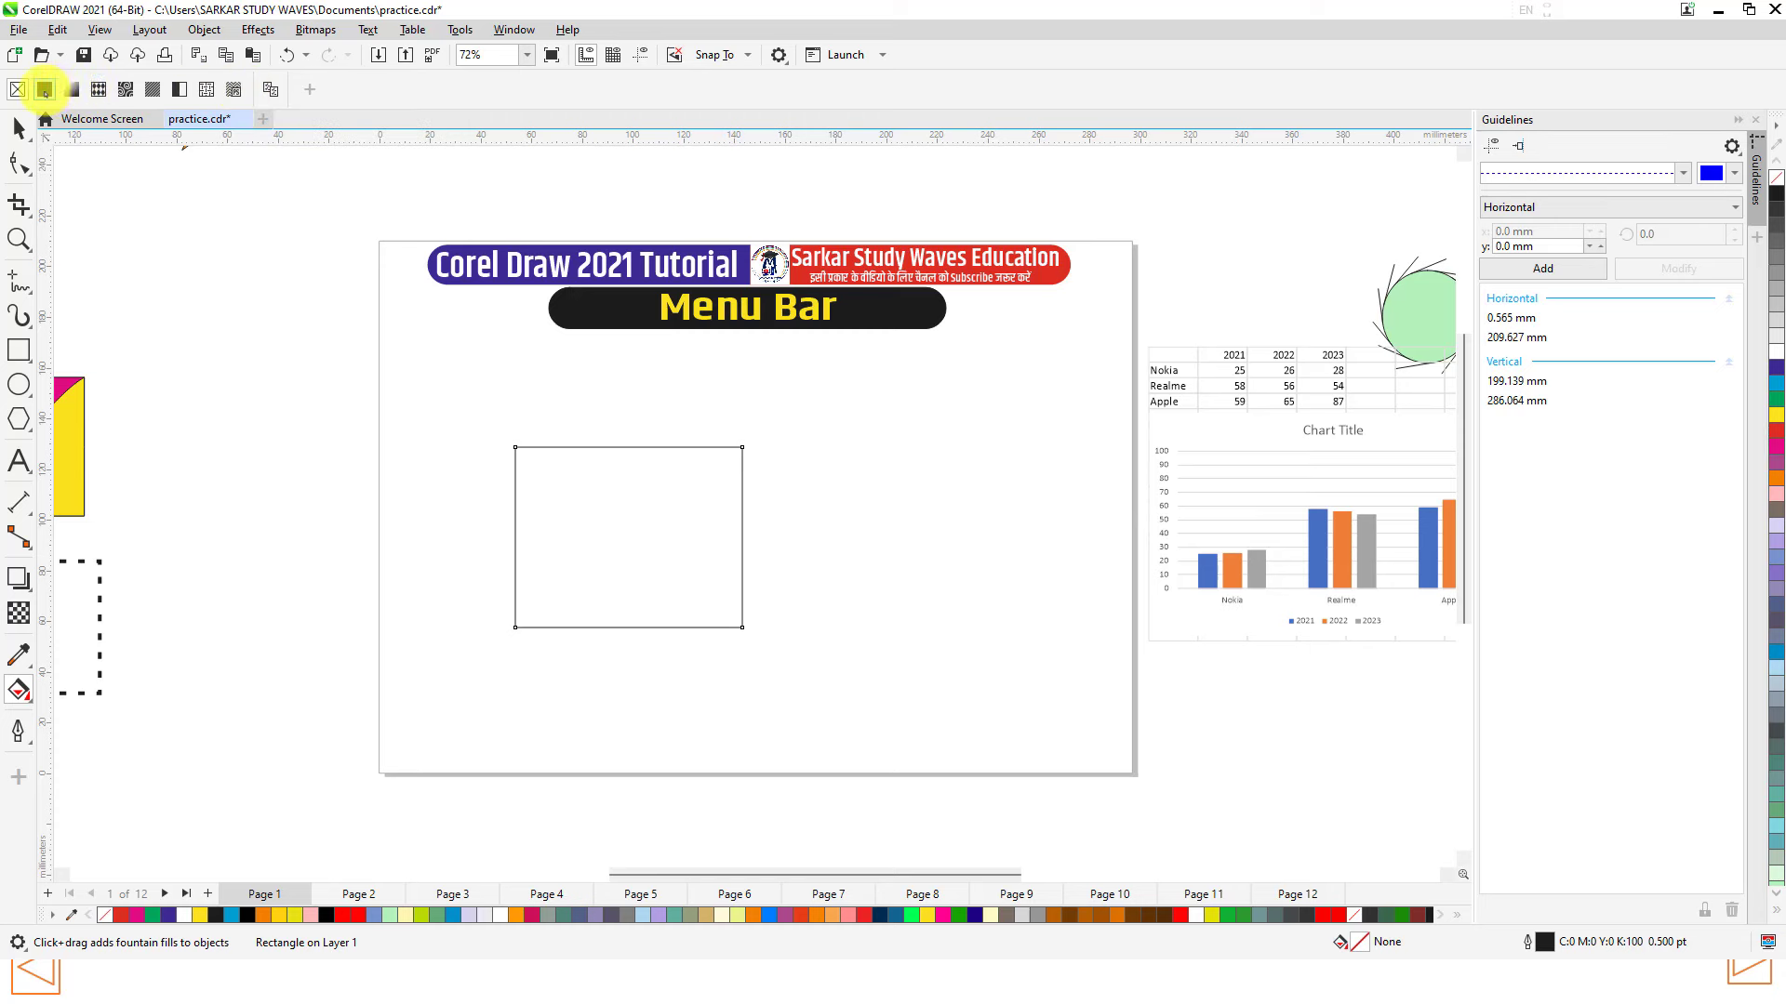
# Step: In CorelDRAW, give the rectangle a uniform fill and set its colour to orange, C 0, M 60, Y 100, K 0
pyautogui.click(44, 90)
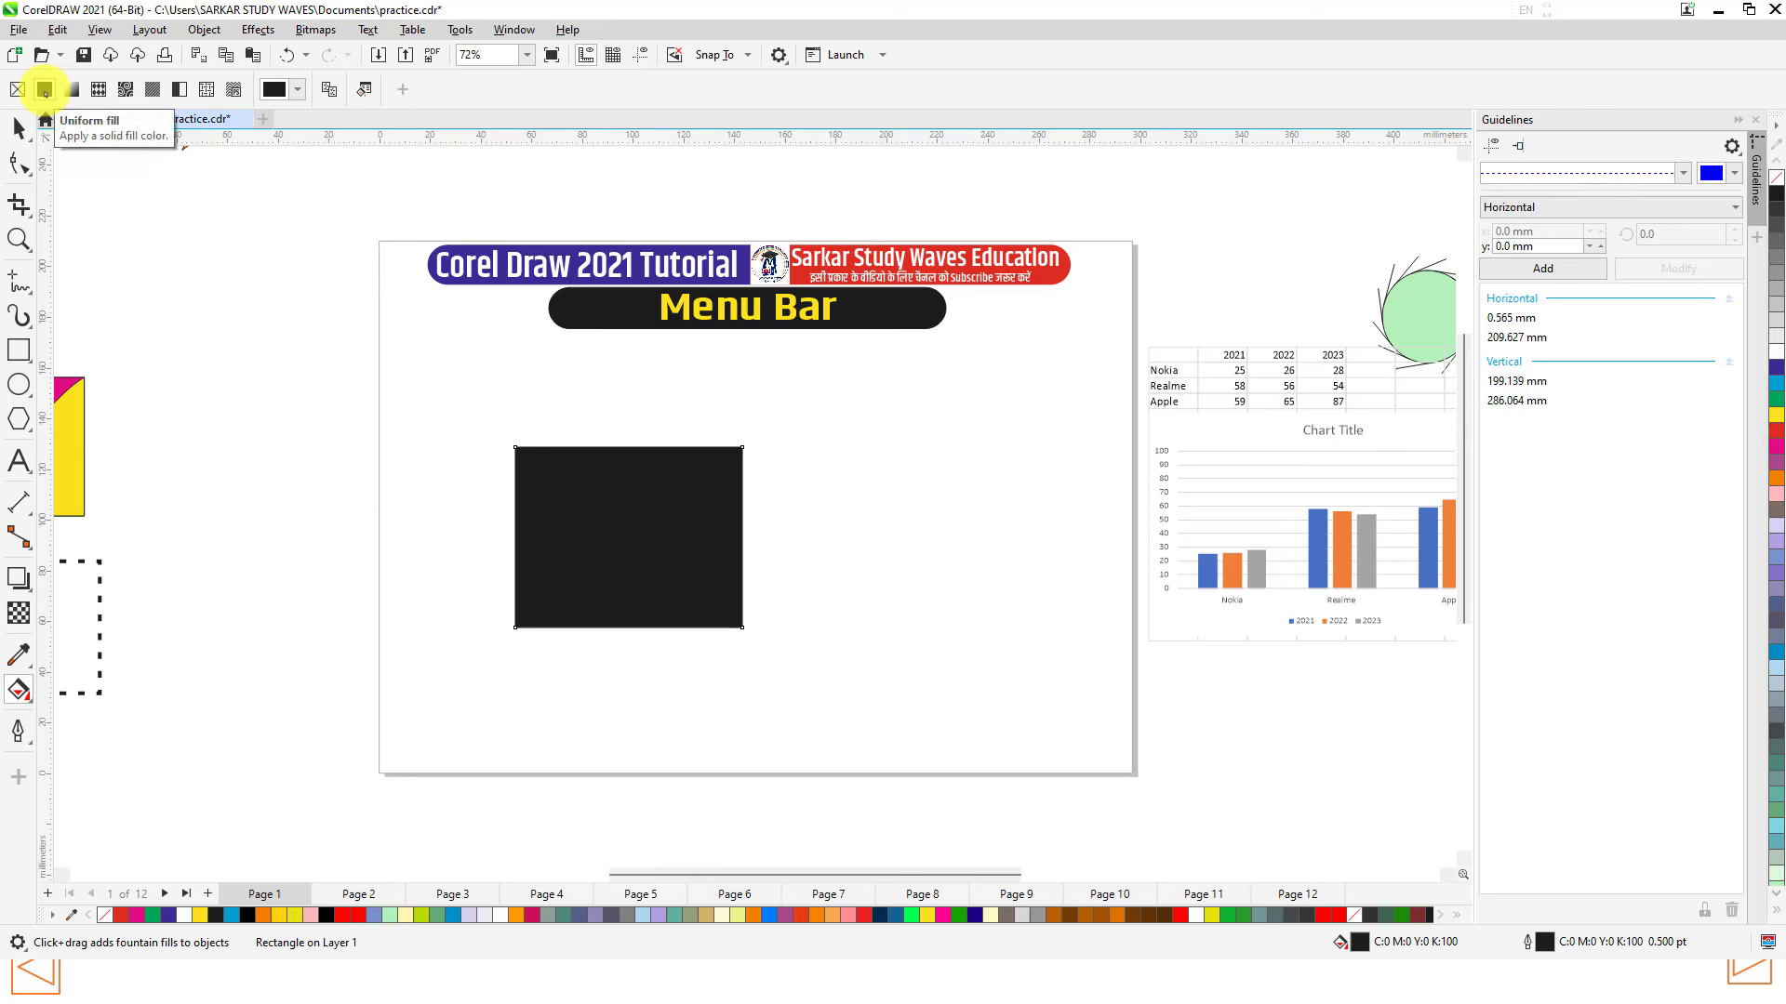
pyautogui.click(279, 90)
pyautogui.moveTo(340, 197); pyautogui.dragTo(502, 195)
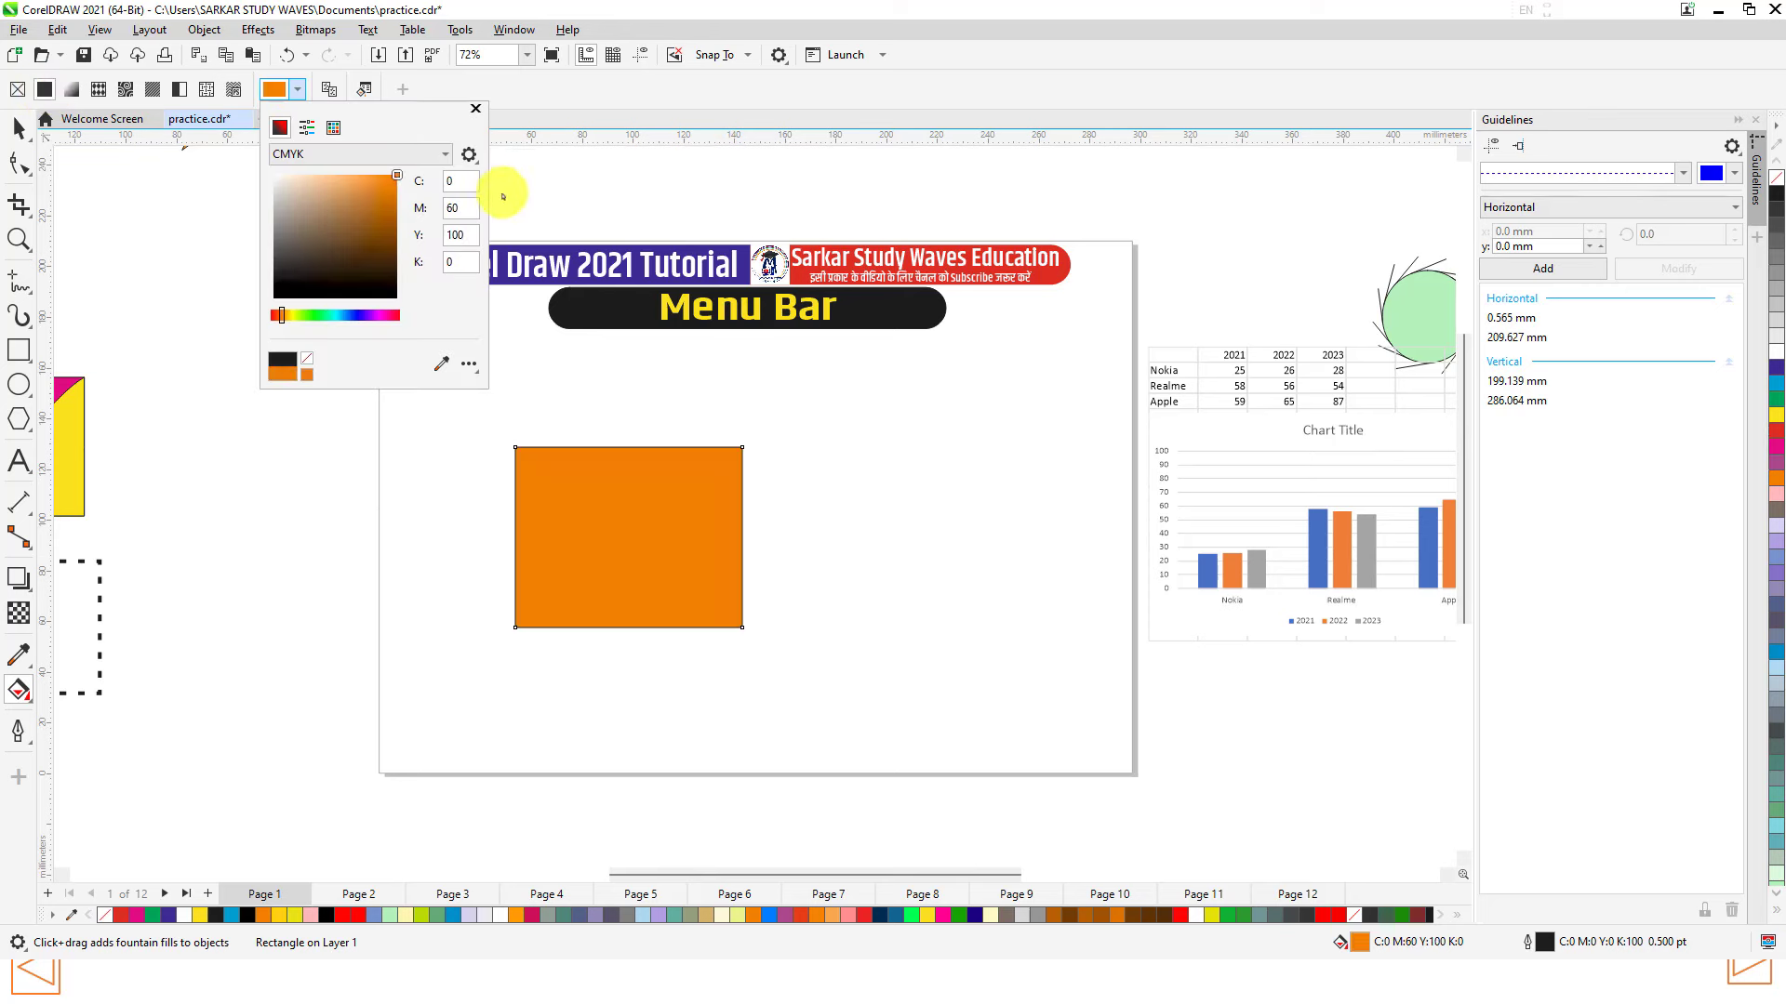
# Step: Change the rectangle to an orange-to-white linear fountain fill and shift the gradient midpoint slightly toward the orange end
pyautogui.click(72, 89)
pyautogui.click(72, 89)
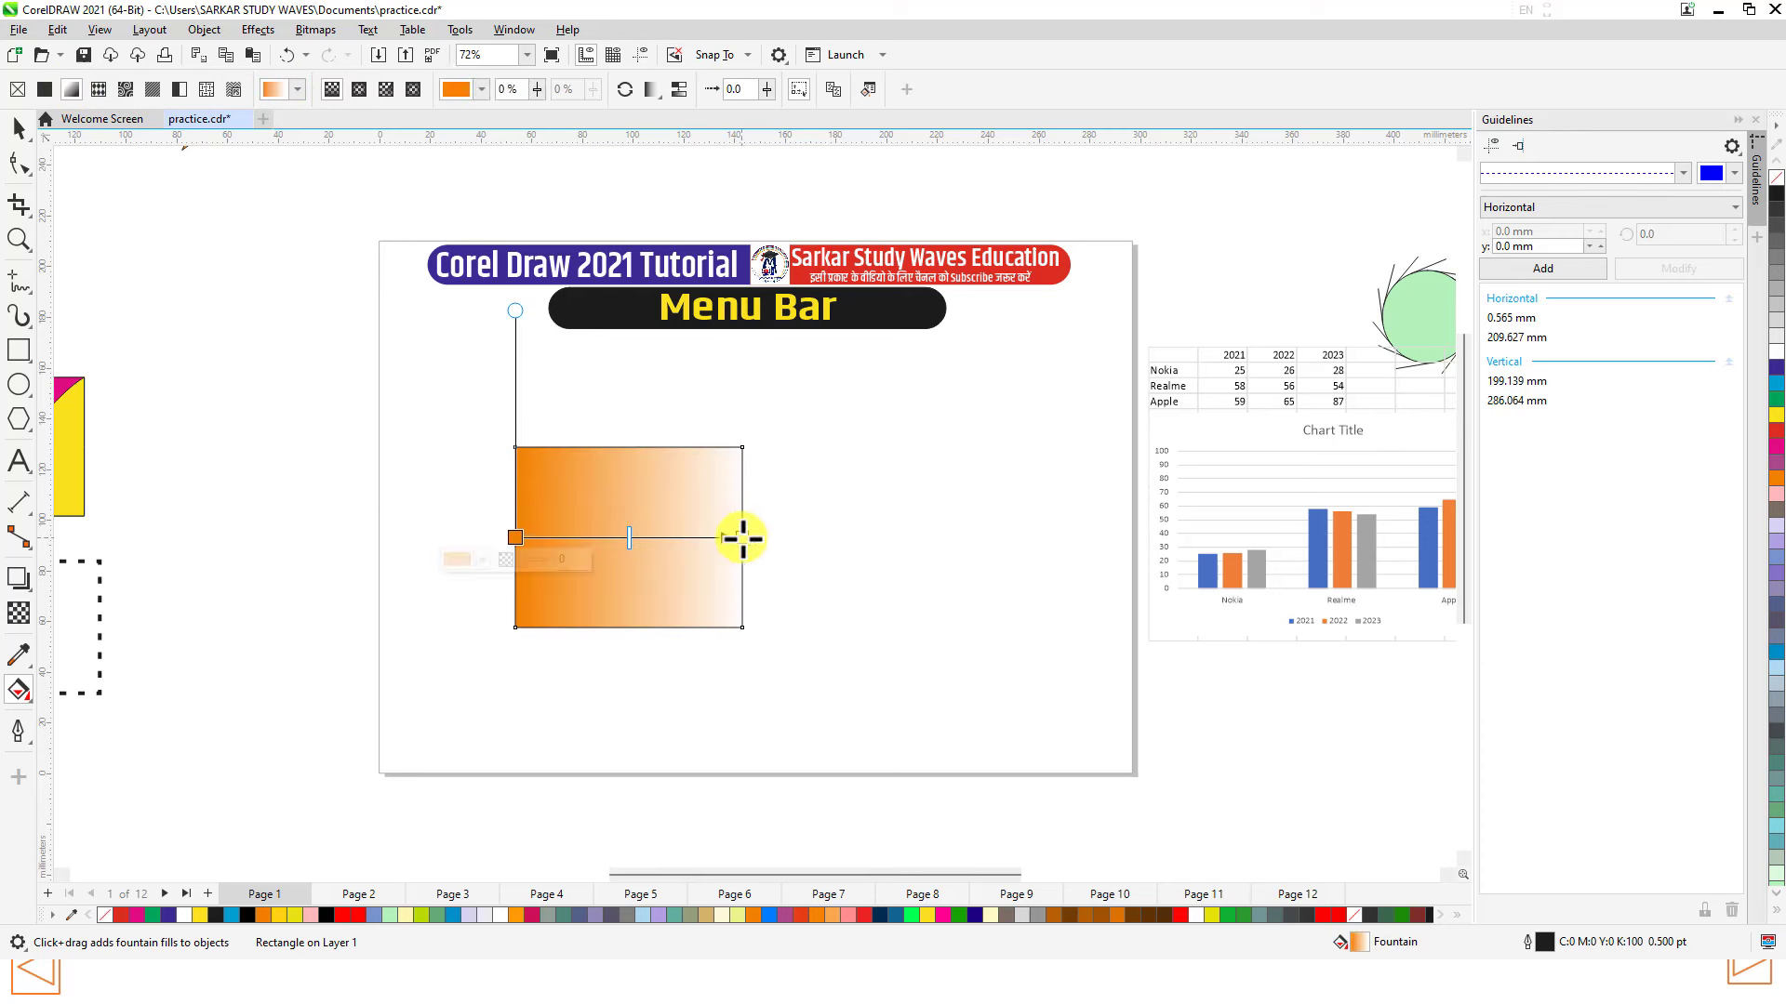
pyautogui.click(741, 538)
pyautogui.click(514, 538)
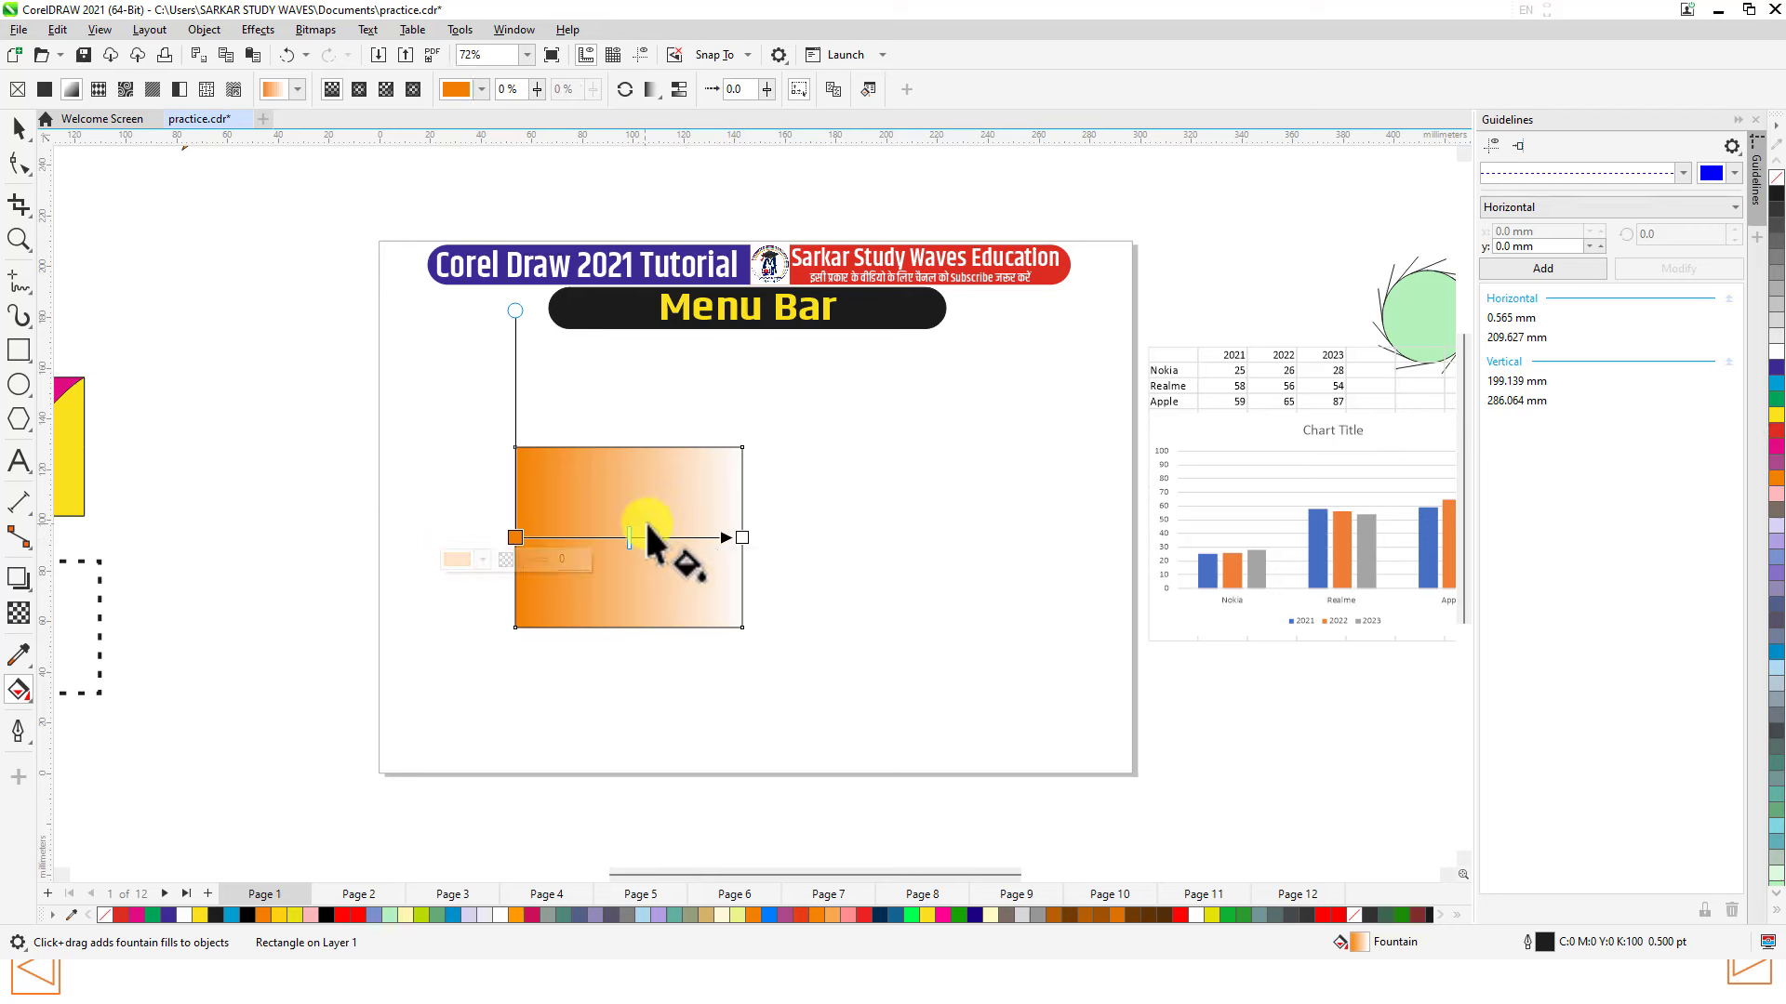
pyautogui.moveTo(628, 537); pyautogui.dragTo(561, 532)
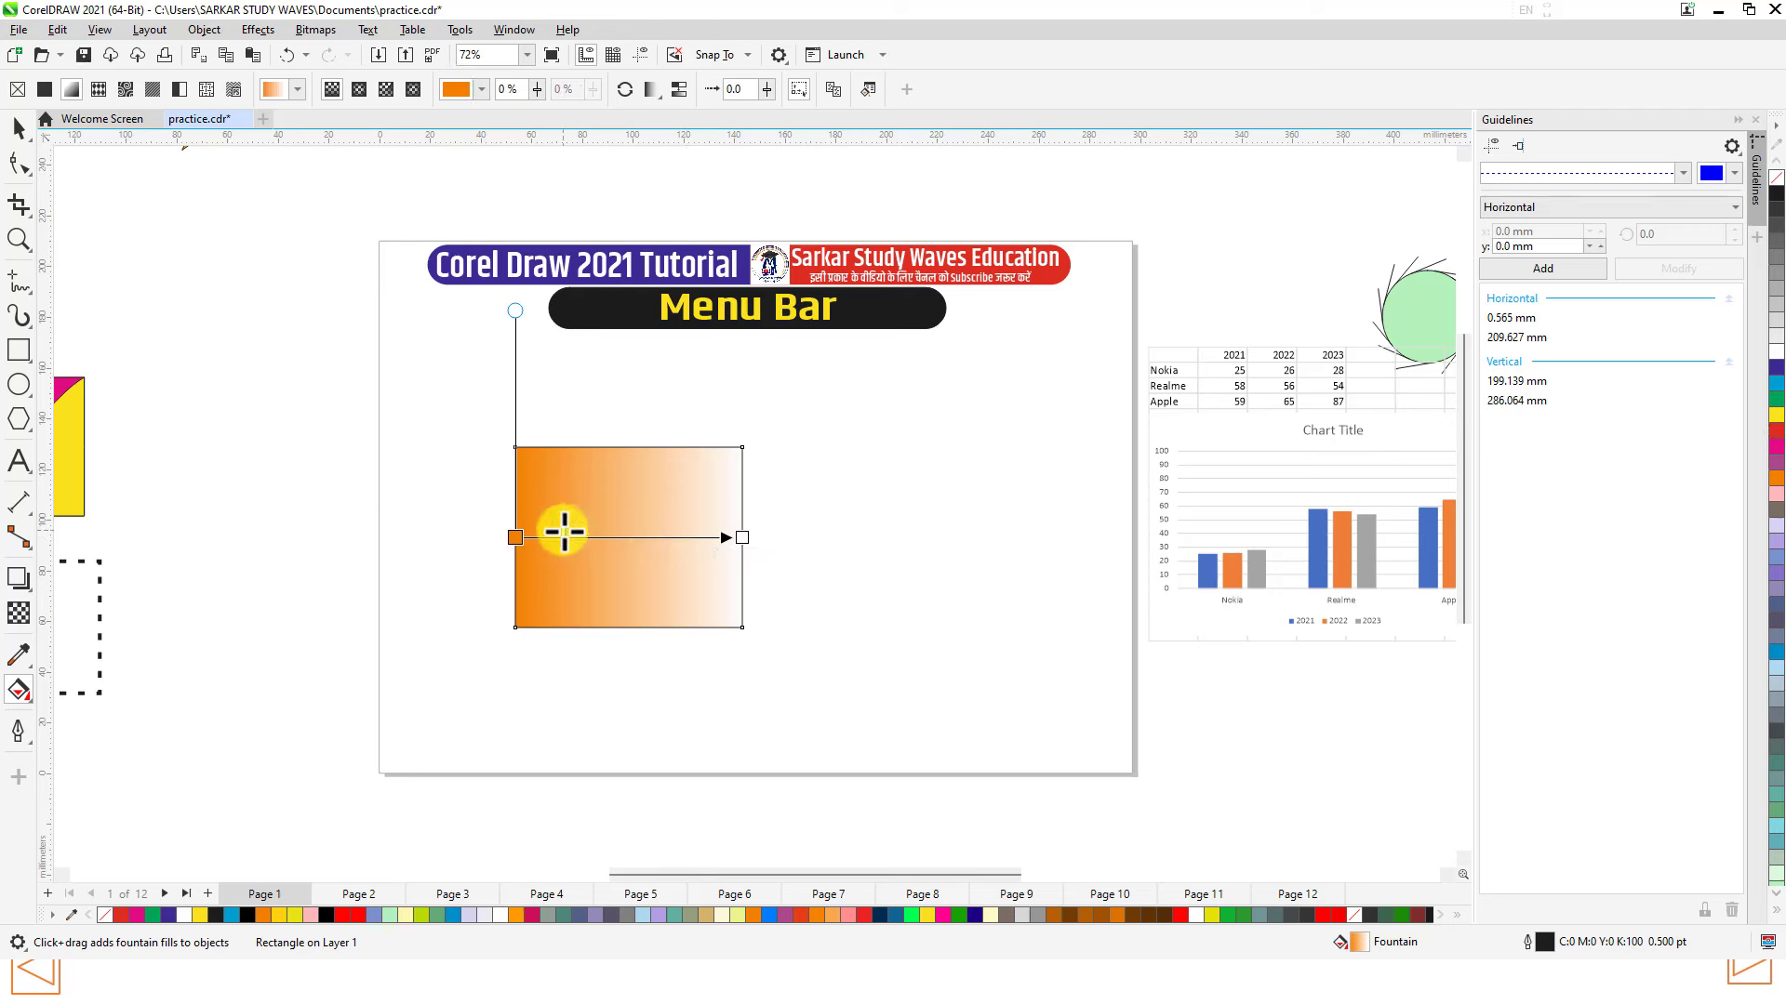
pyautogui.moveTo(669, 532); pyautogui.dragTo(623, 538)
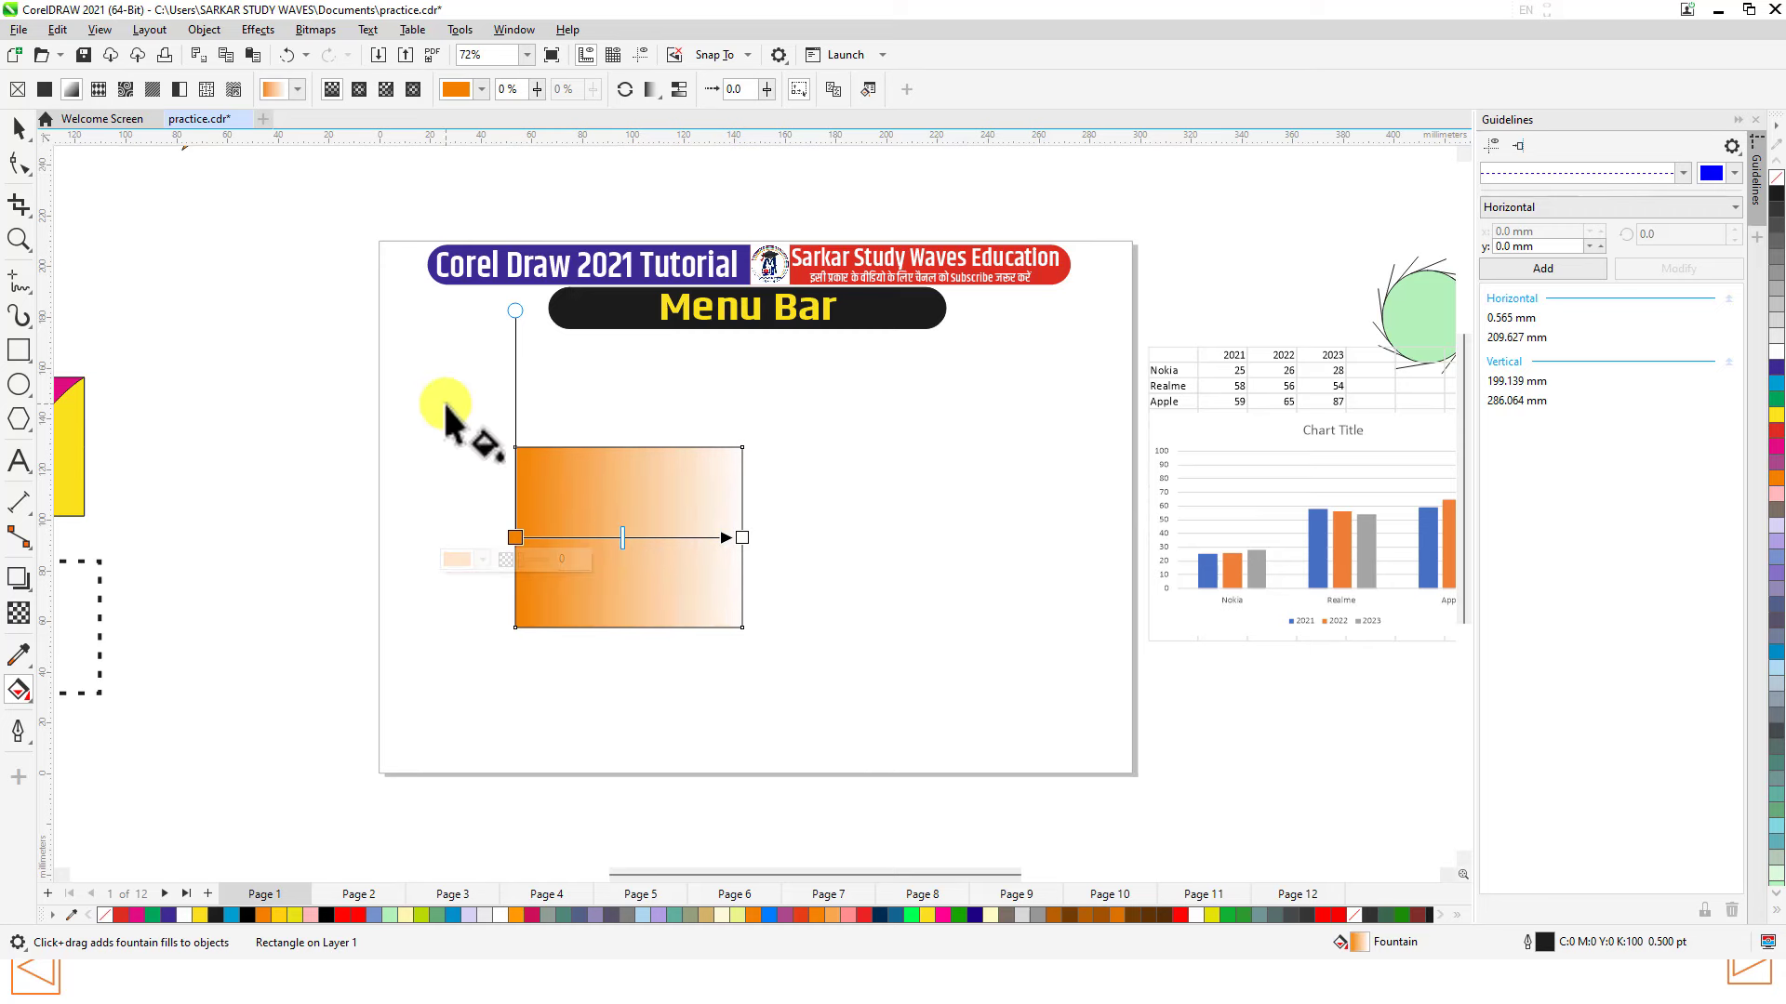
# Step: Change the rectangle's fill to a vector pattern and browse the fill picker's category list
pyautogui.click(98, 88)
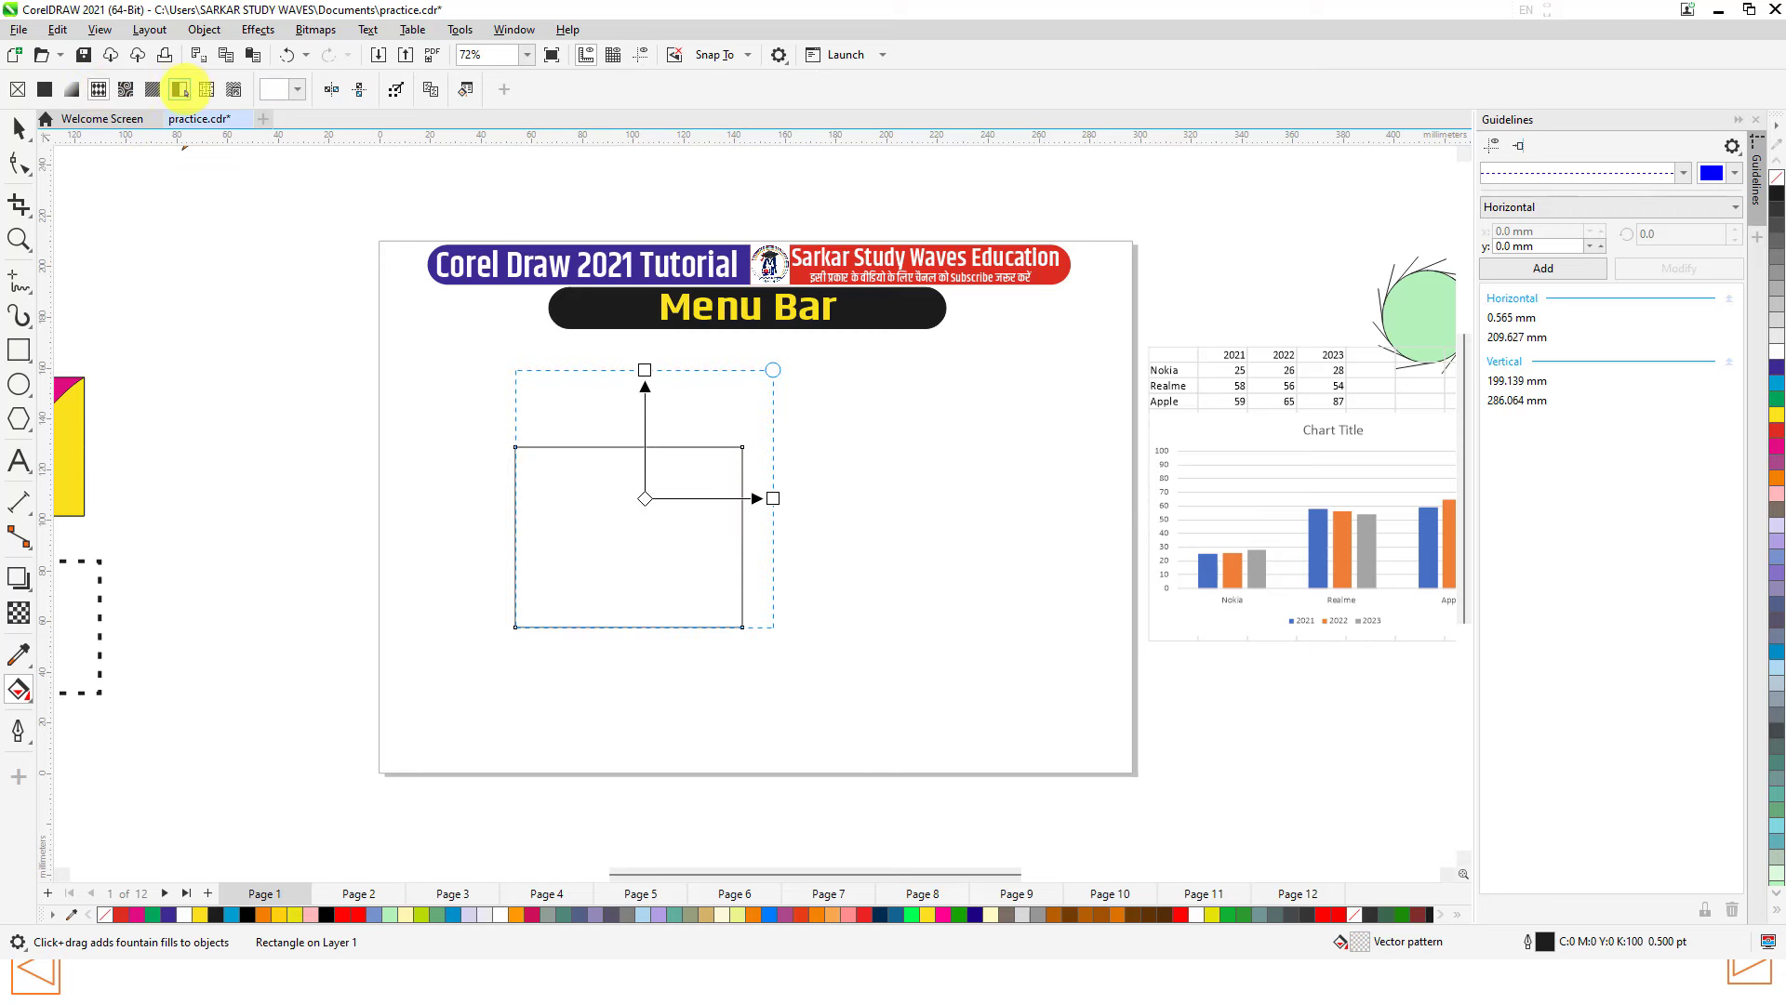
pyautogui.click(297, 91)
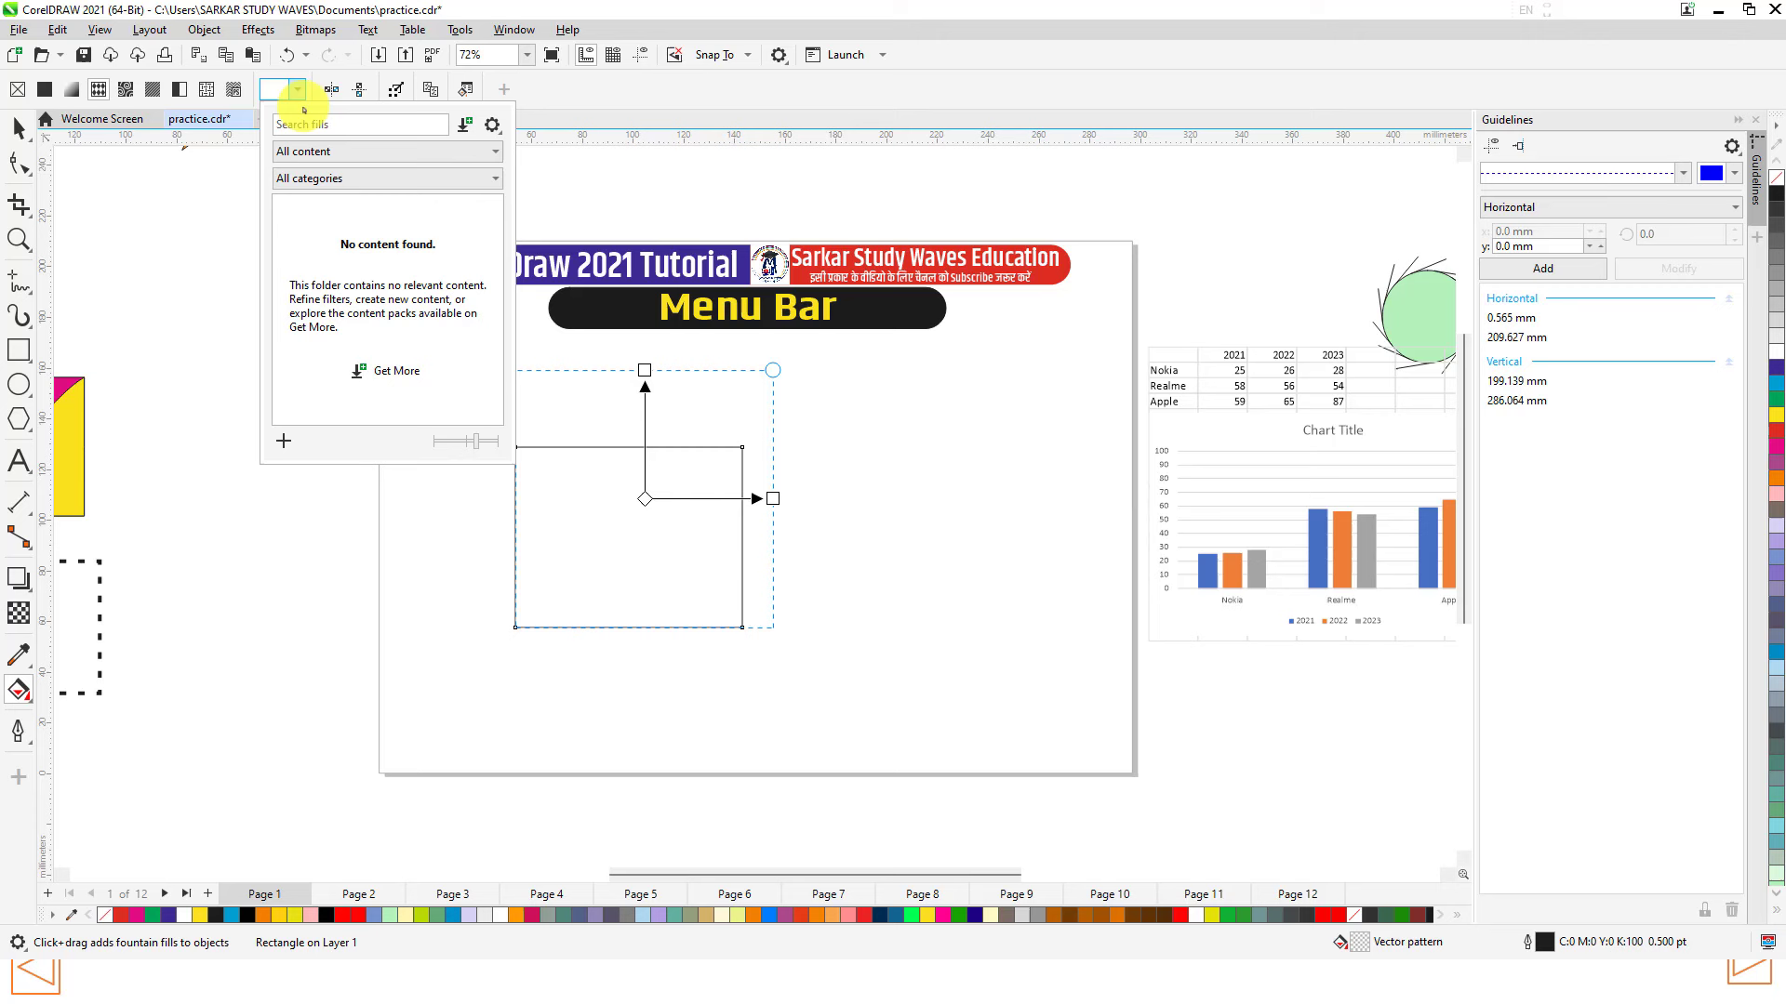
pyautogui.click(350, 185)
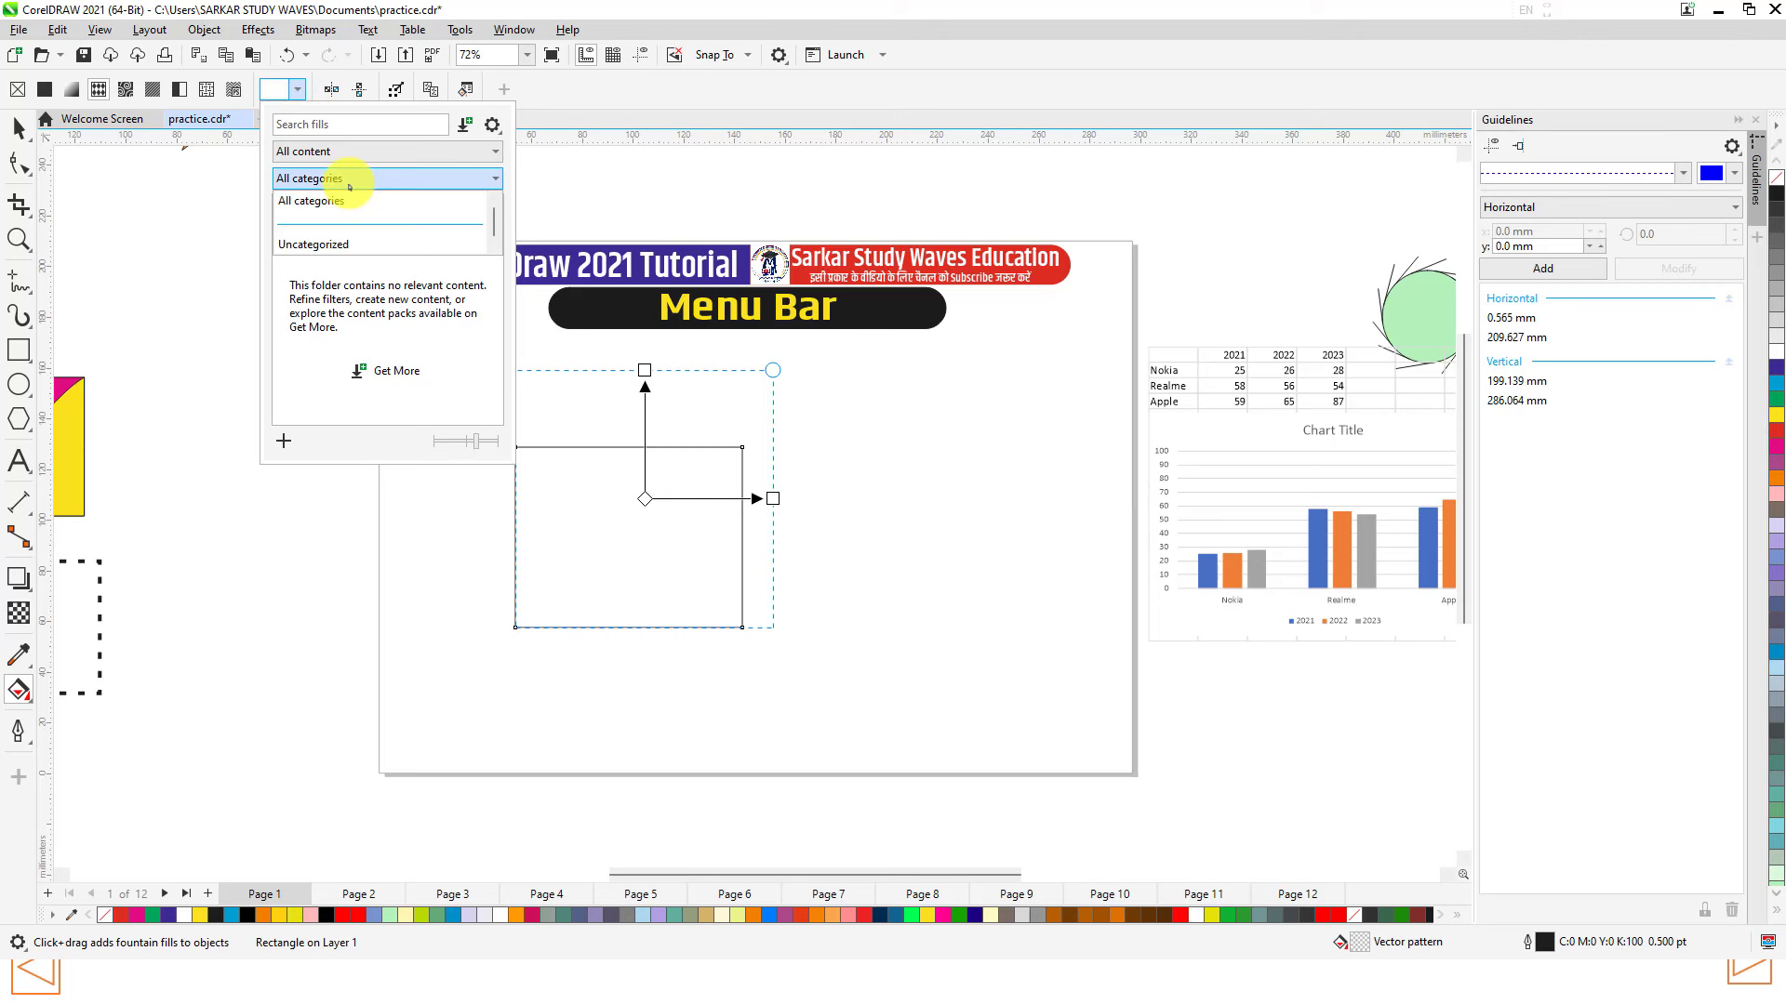
pyautogui.click(227, 343)
# Step: Try a bitmap pattern fill on the rectangle, check its fill picker, and restore the orange-to-white fountain fill
pyautogui.click(233, 89)
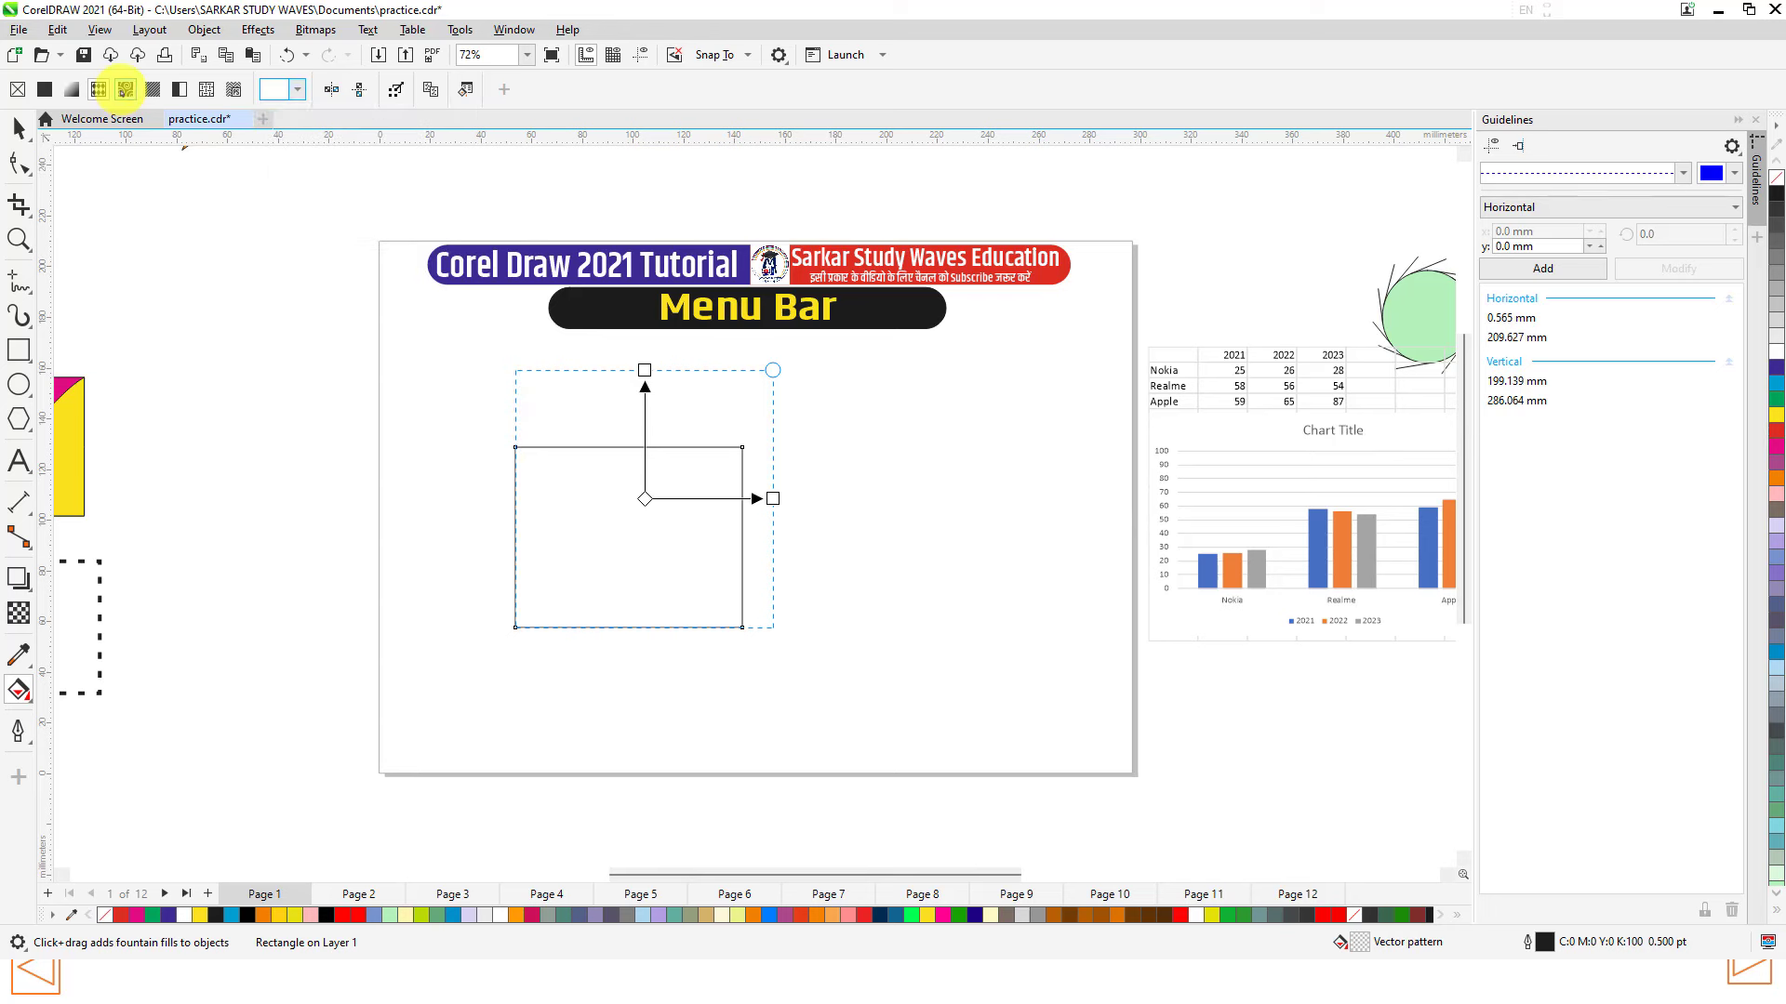
pyautogui.click(279, 88)
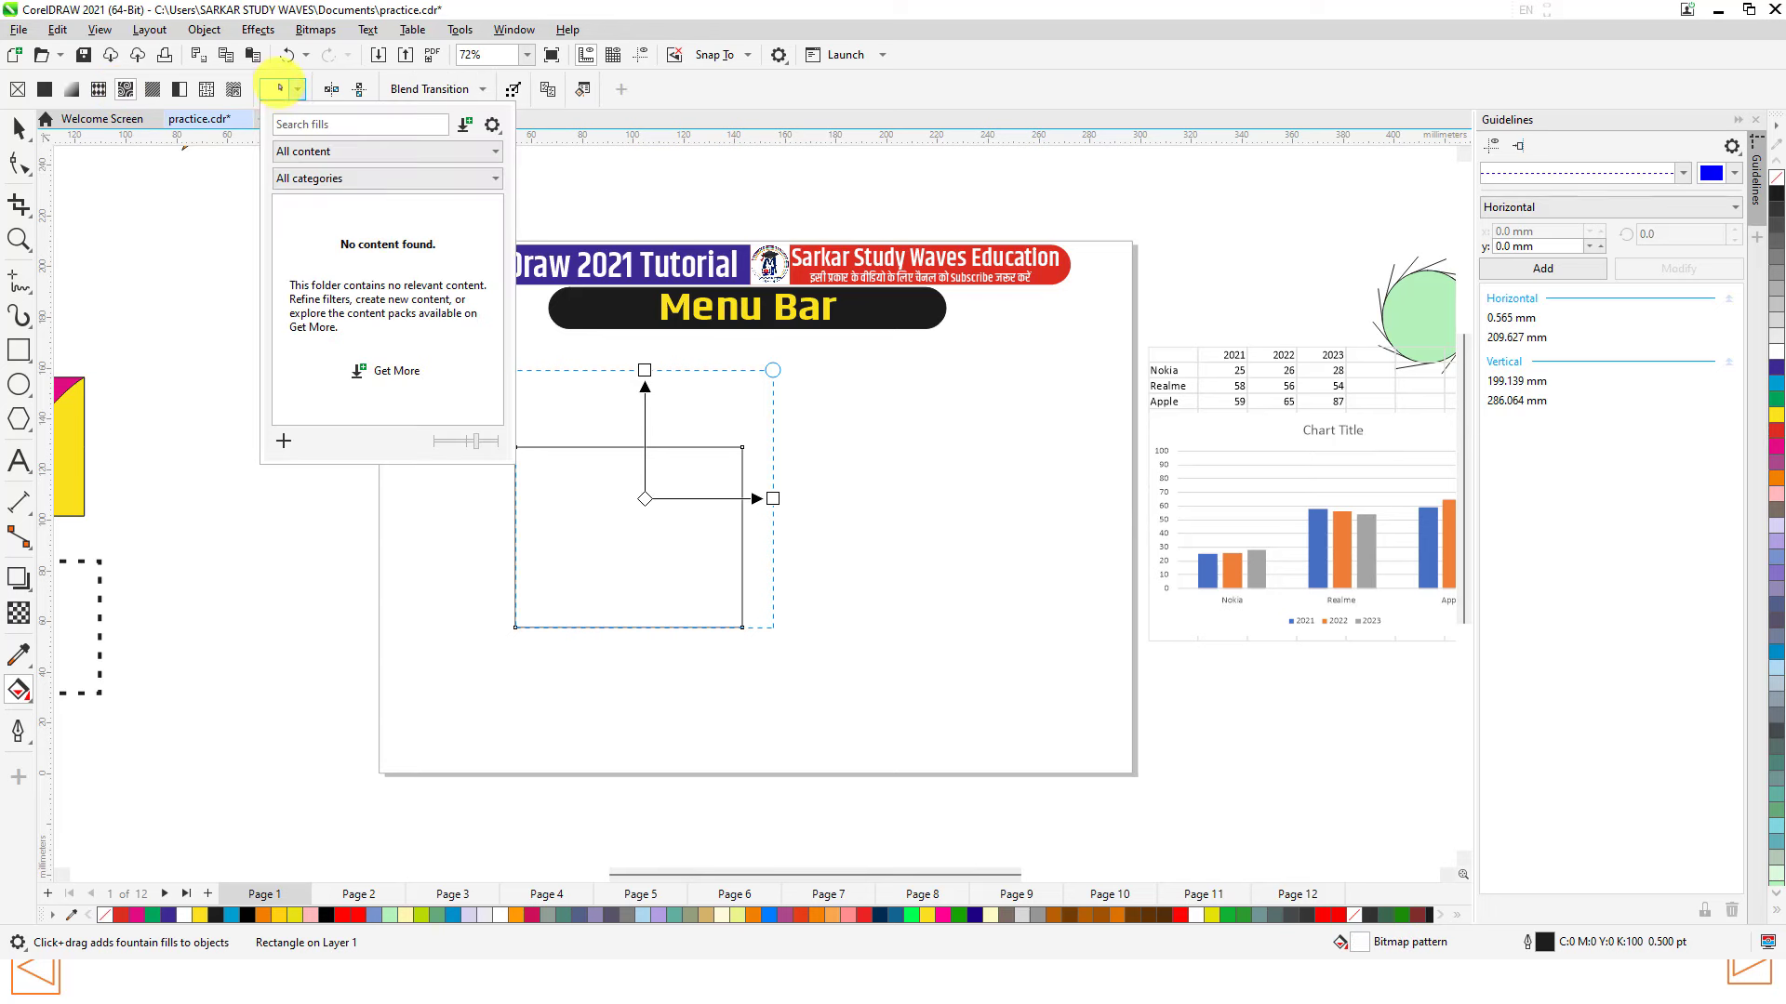
pyautogui.click(292, 92)
pyautogui.click(292, 92)
pyautogui.click(71, 88)
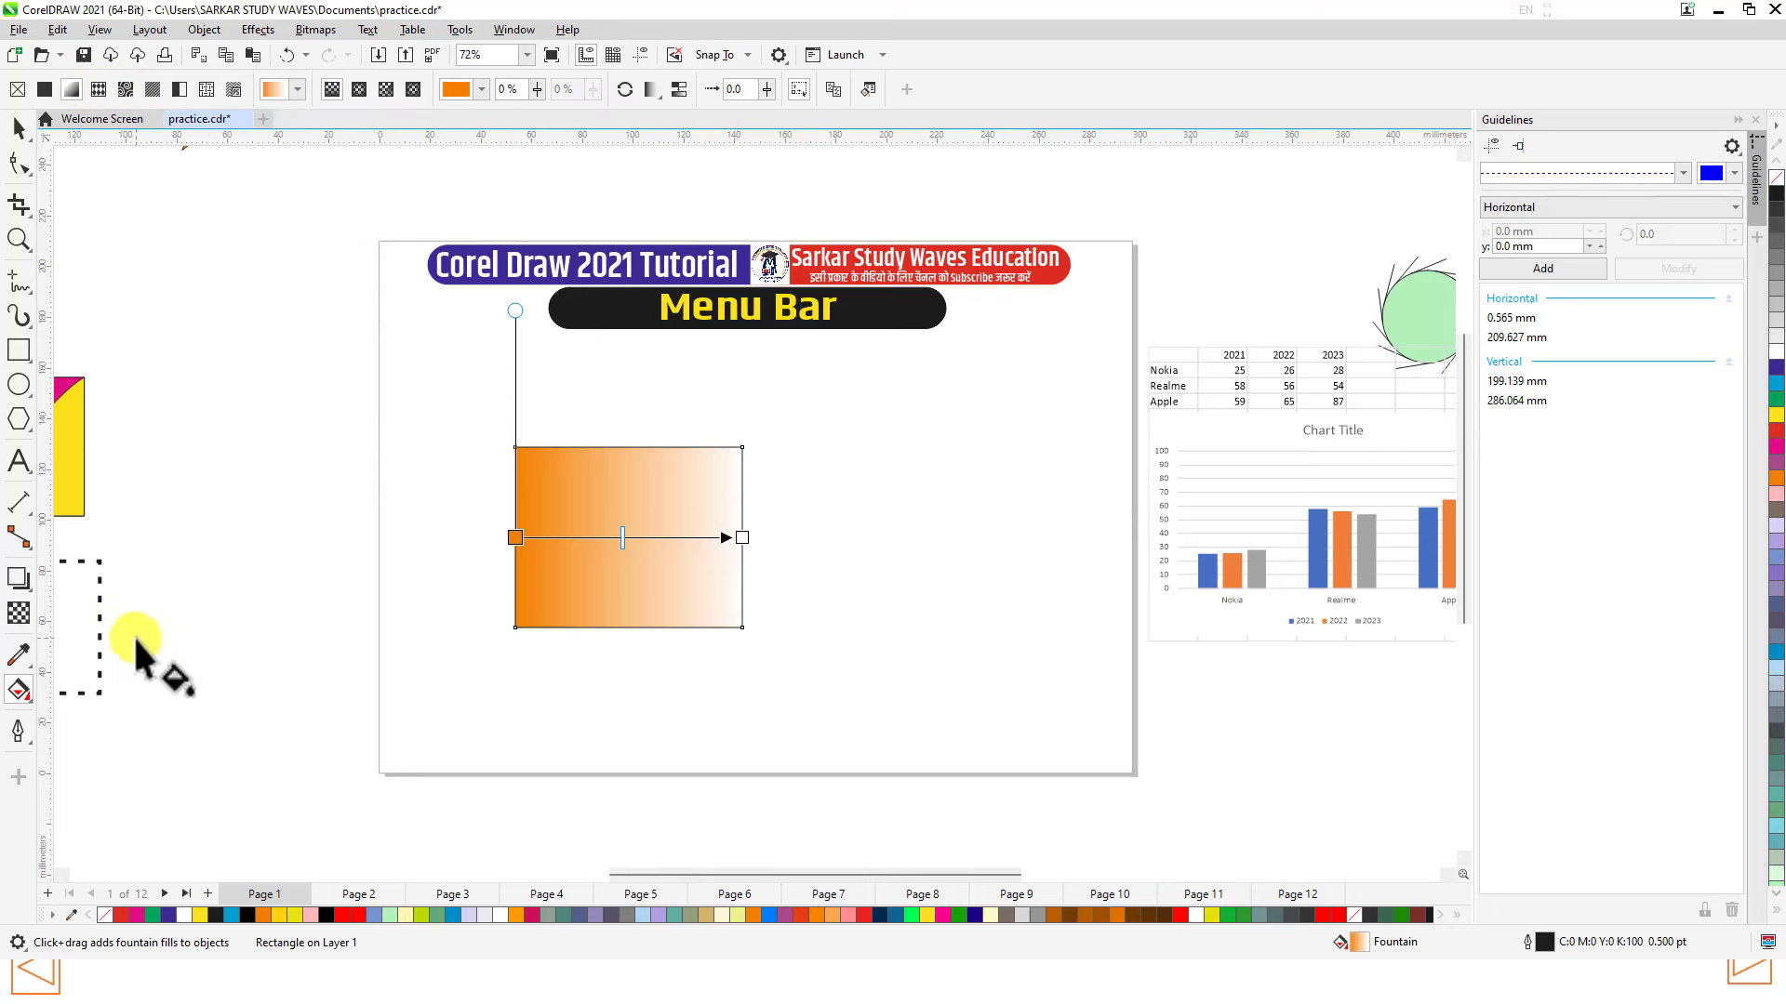
# Step: Draw a flat ellipse about 58.5 × 13.7 mm beside the gradient rectangle and shift it slightly up and to the left
pyautogui.click(19, 689)
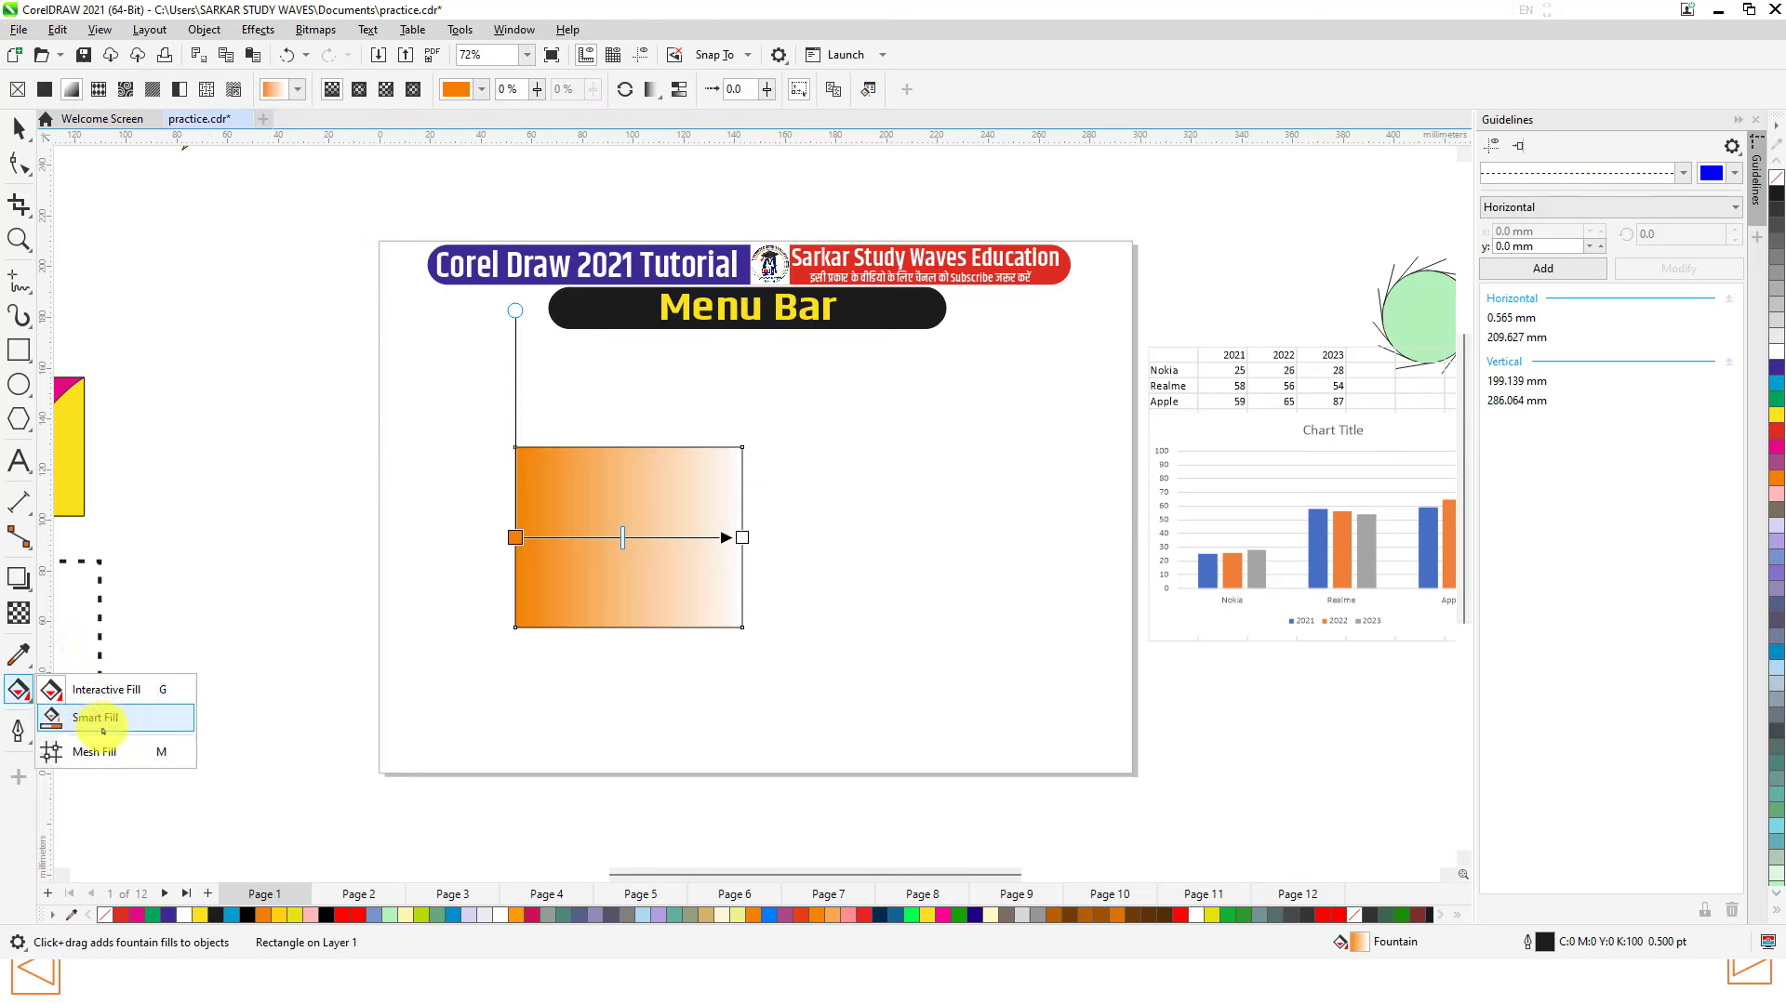
pyautogui.click(17, 384)
pyautogui.scroll(4, 977, 623)
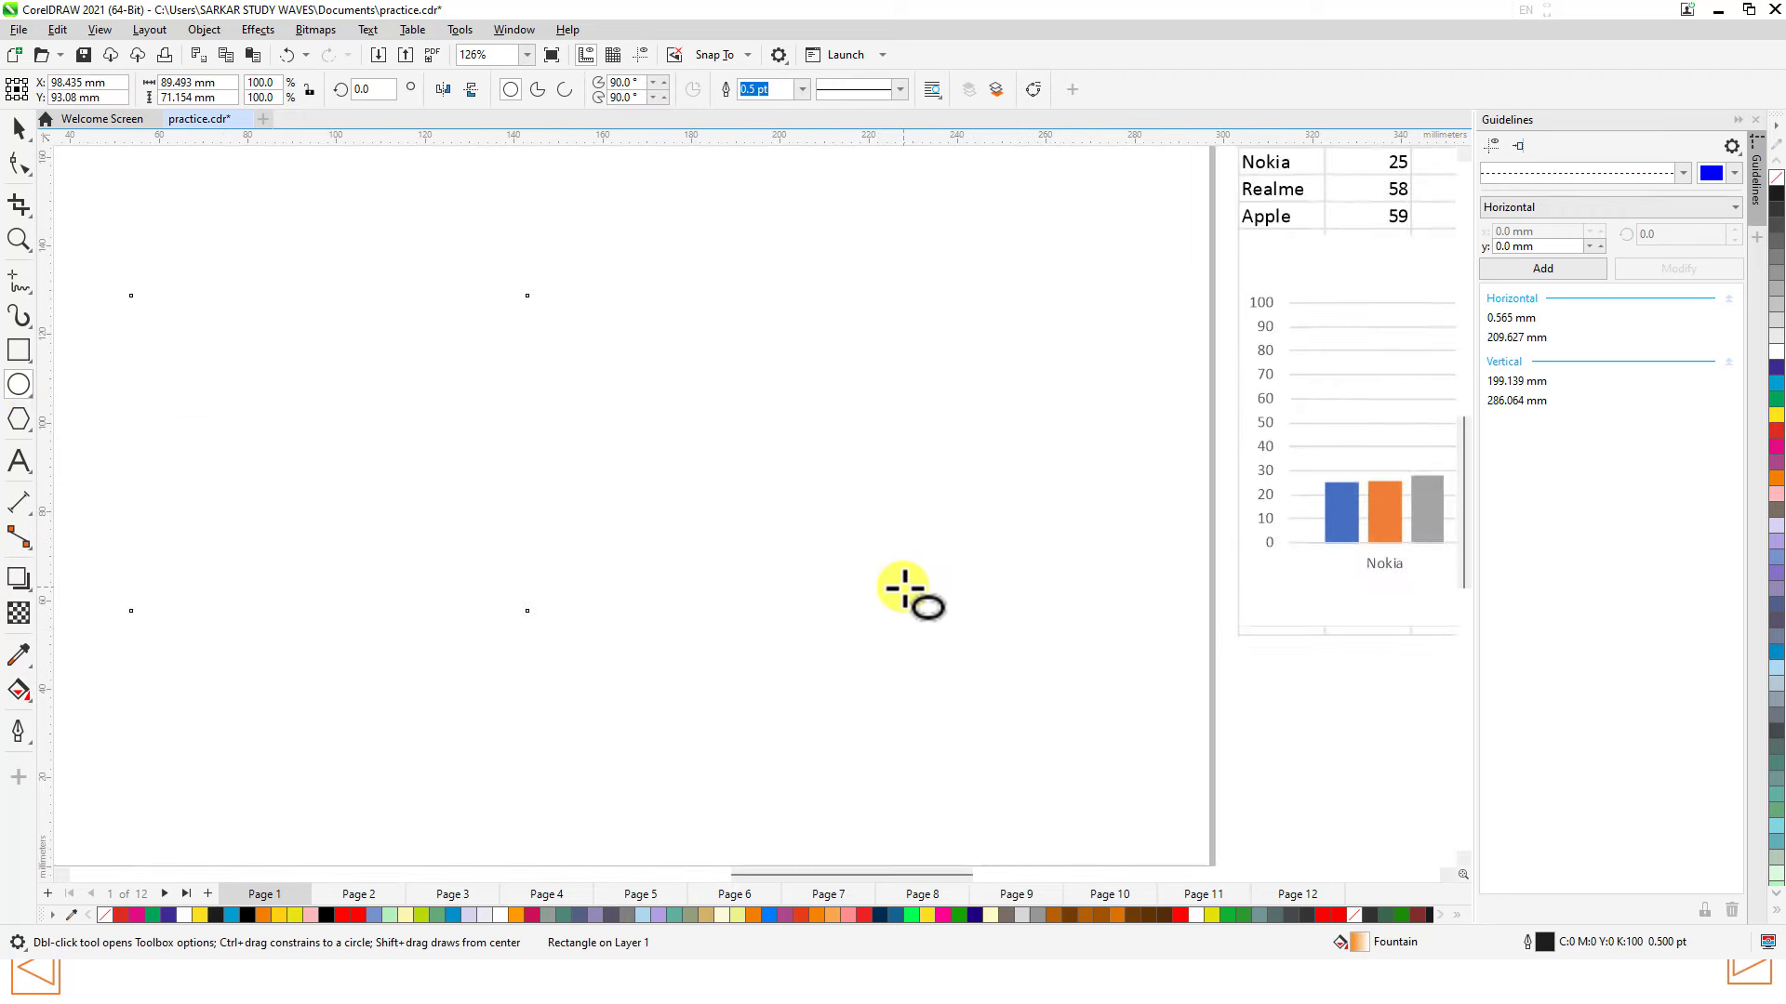
pyautogui.moveTo(810, 365); pyautogui.dragTo(1264, 473)
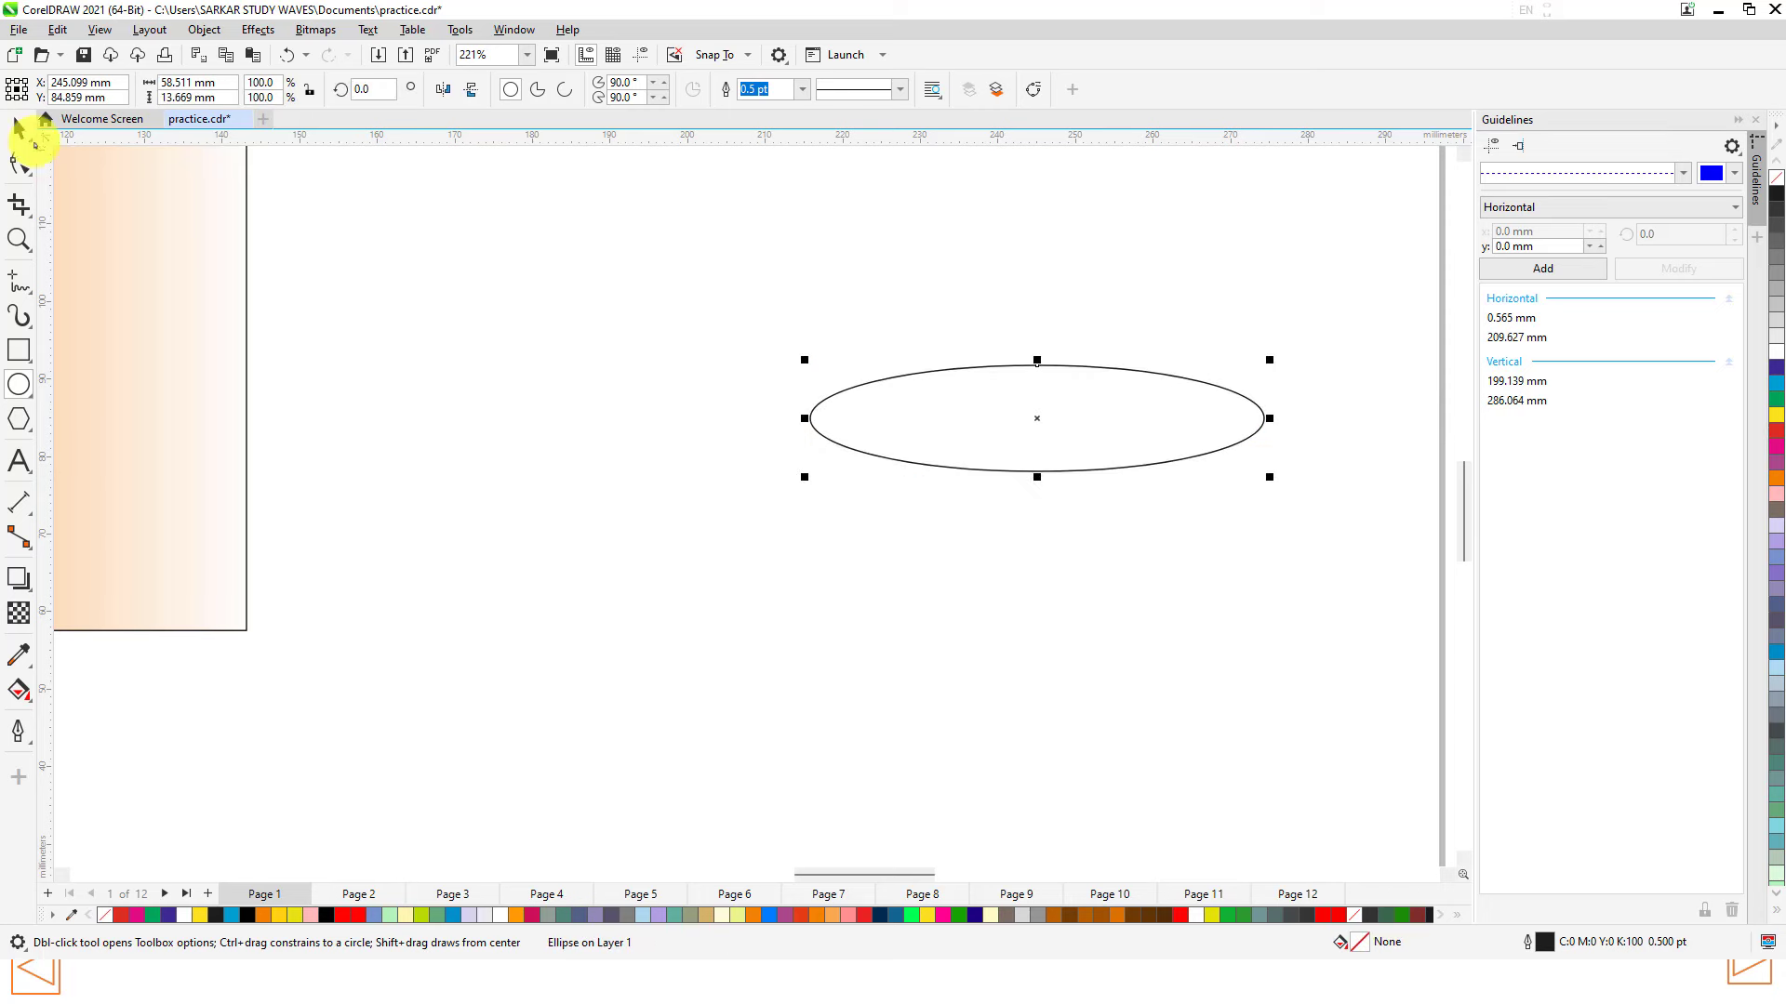
pyautogui.click(19, 128)
pyautogui.click(1043, 406)
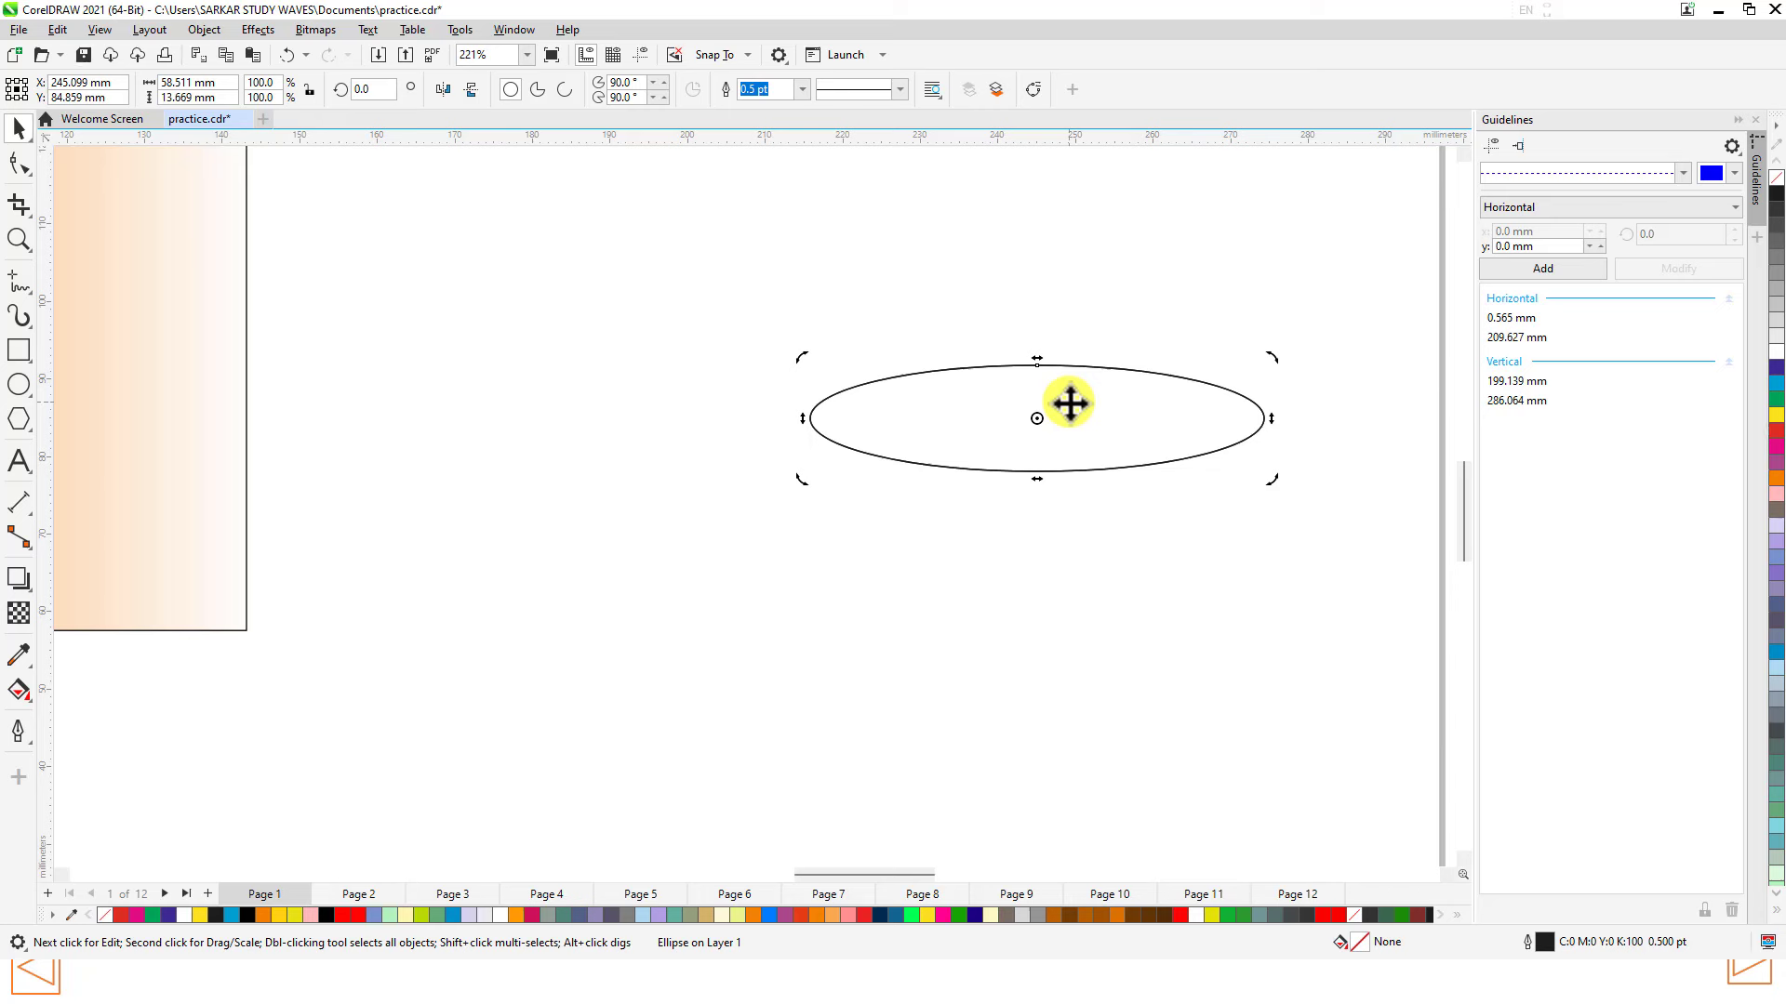
pyautogui.moveTo(1116, 447); pyautogui.dragTo(1086, 374)
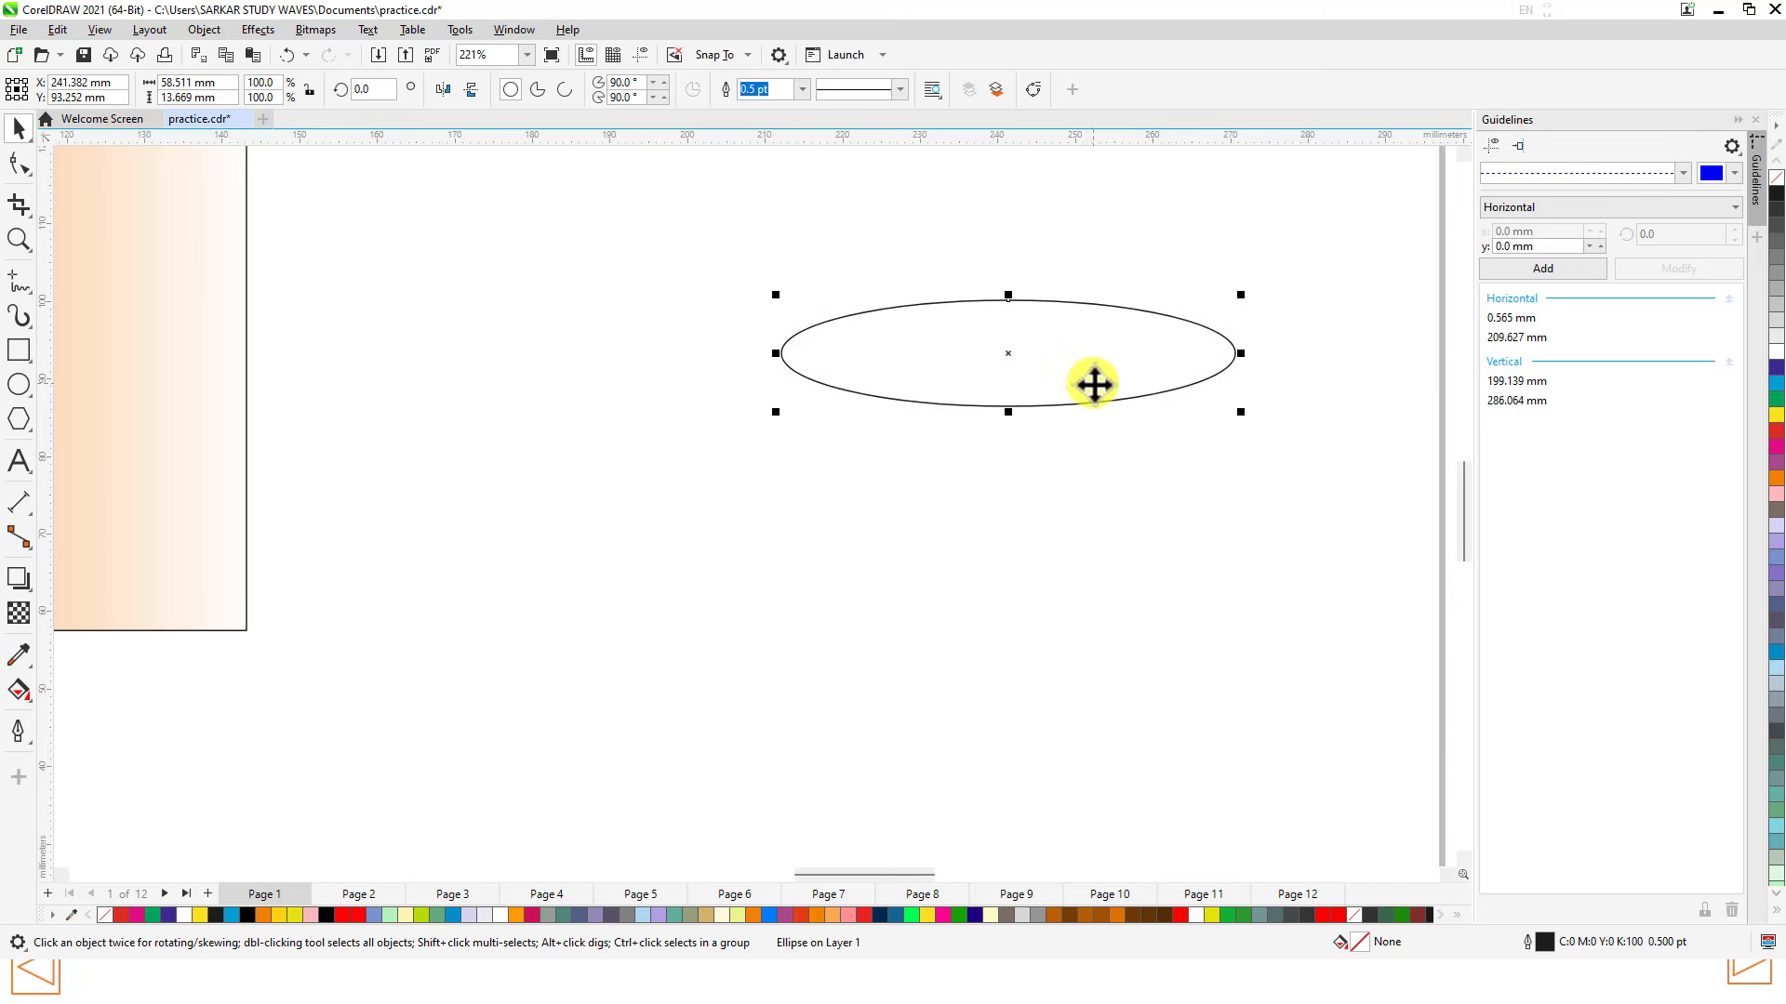
# Step: Move the ellipse's rotation centre to its left end and create a copy rotated 15° clockwise about it
pyautogui.click(1051, 362)
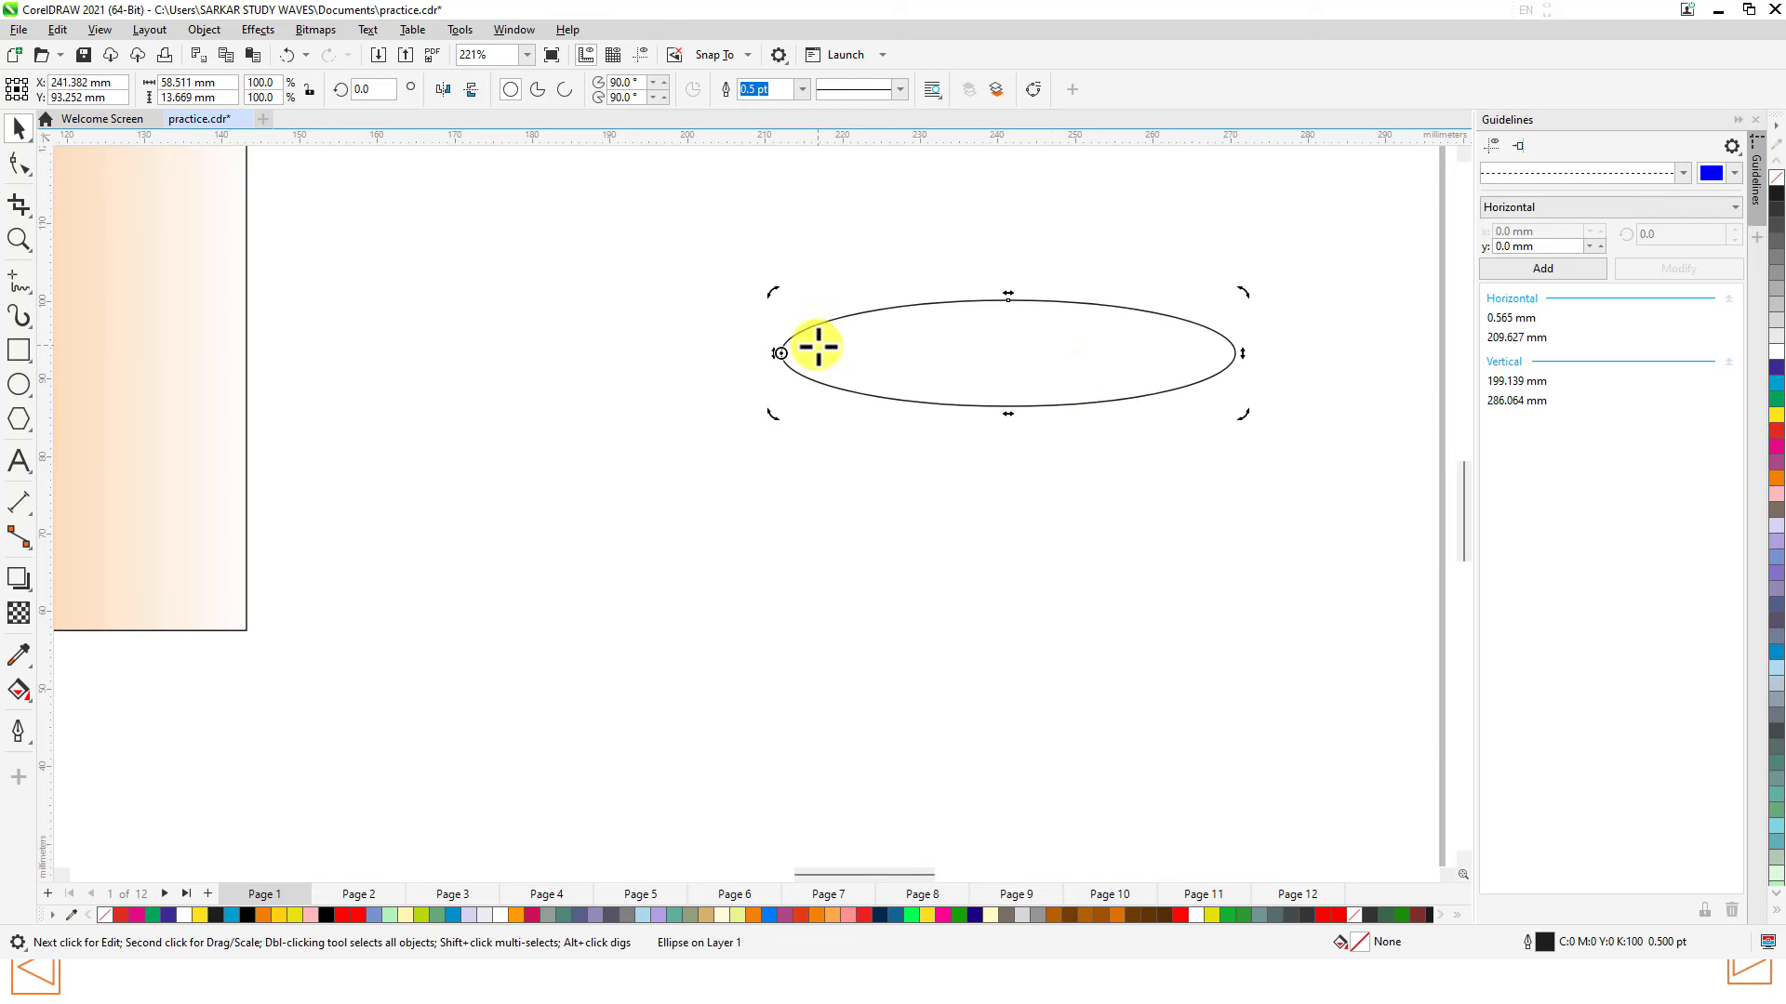
pyautogui.moveTo(786, 353); pyautogui.dragTo(780, 354)
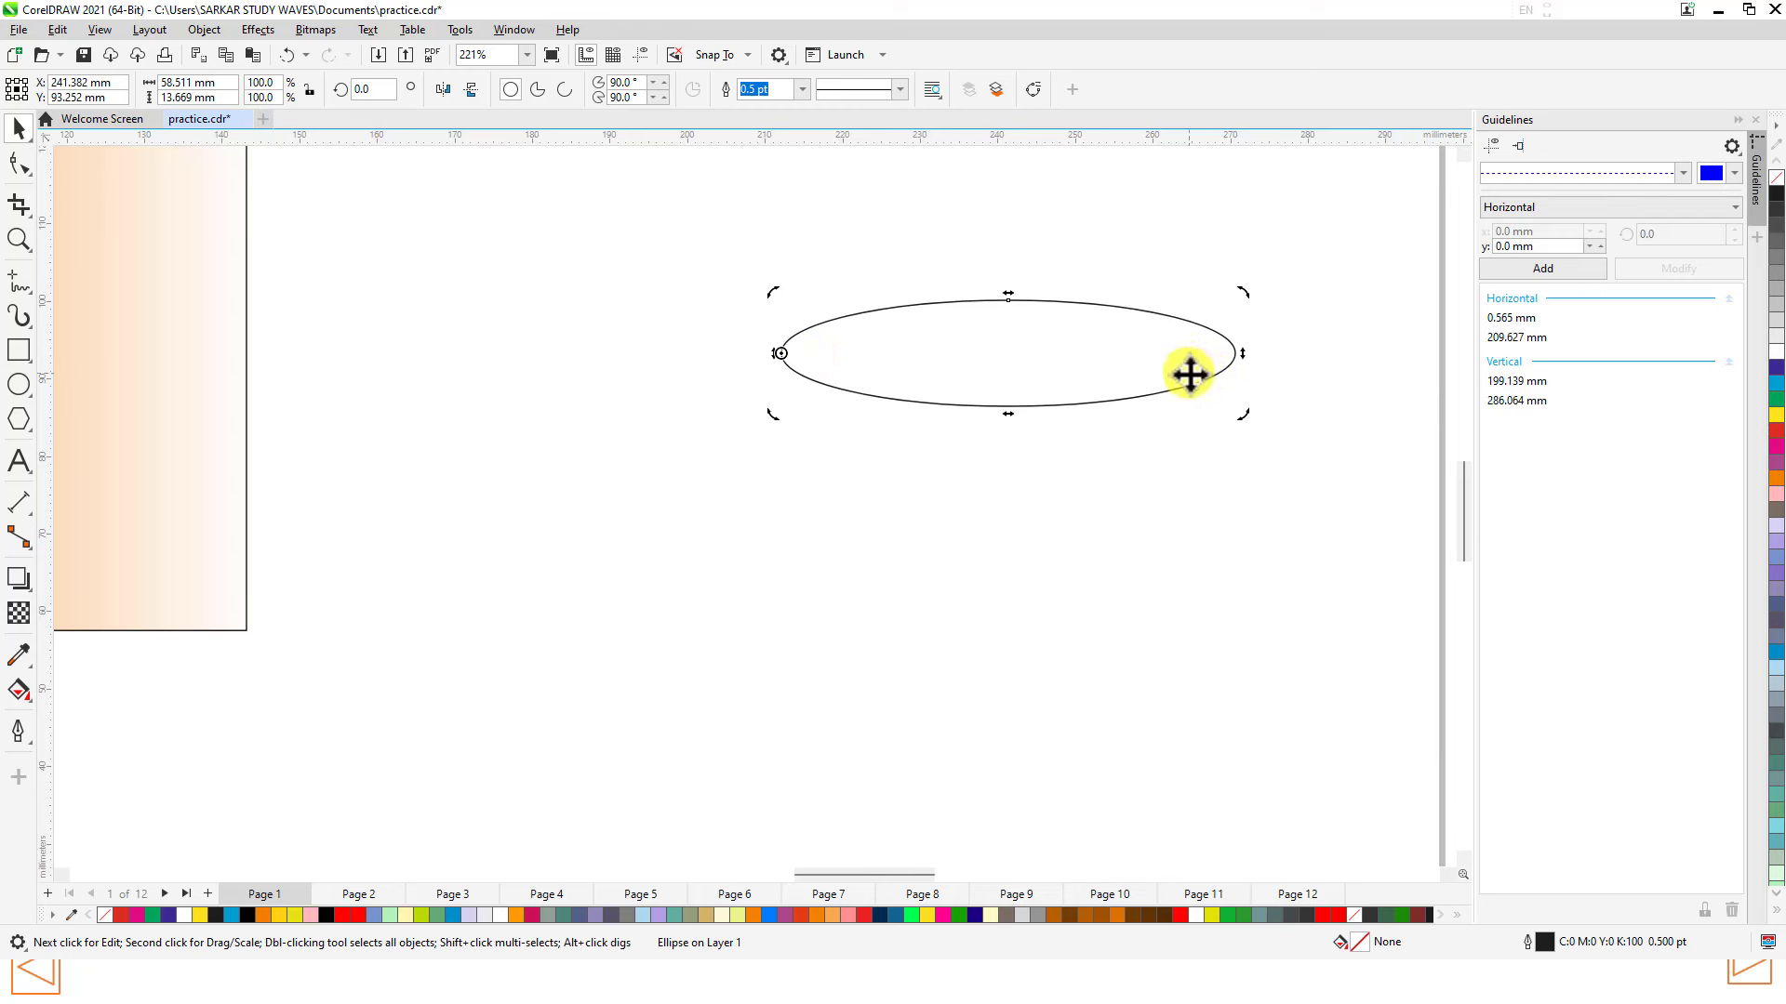
pyautogui.moveTo(1250, 297); pyautogui.dragTo(1265, 419)
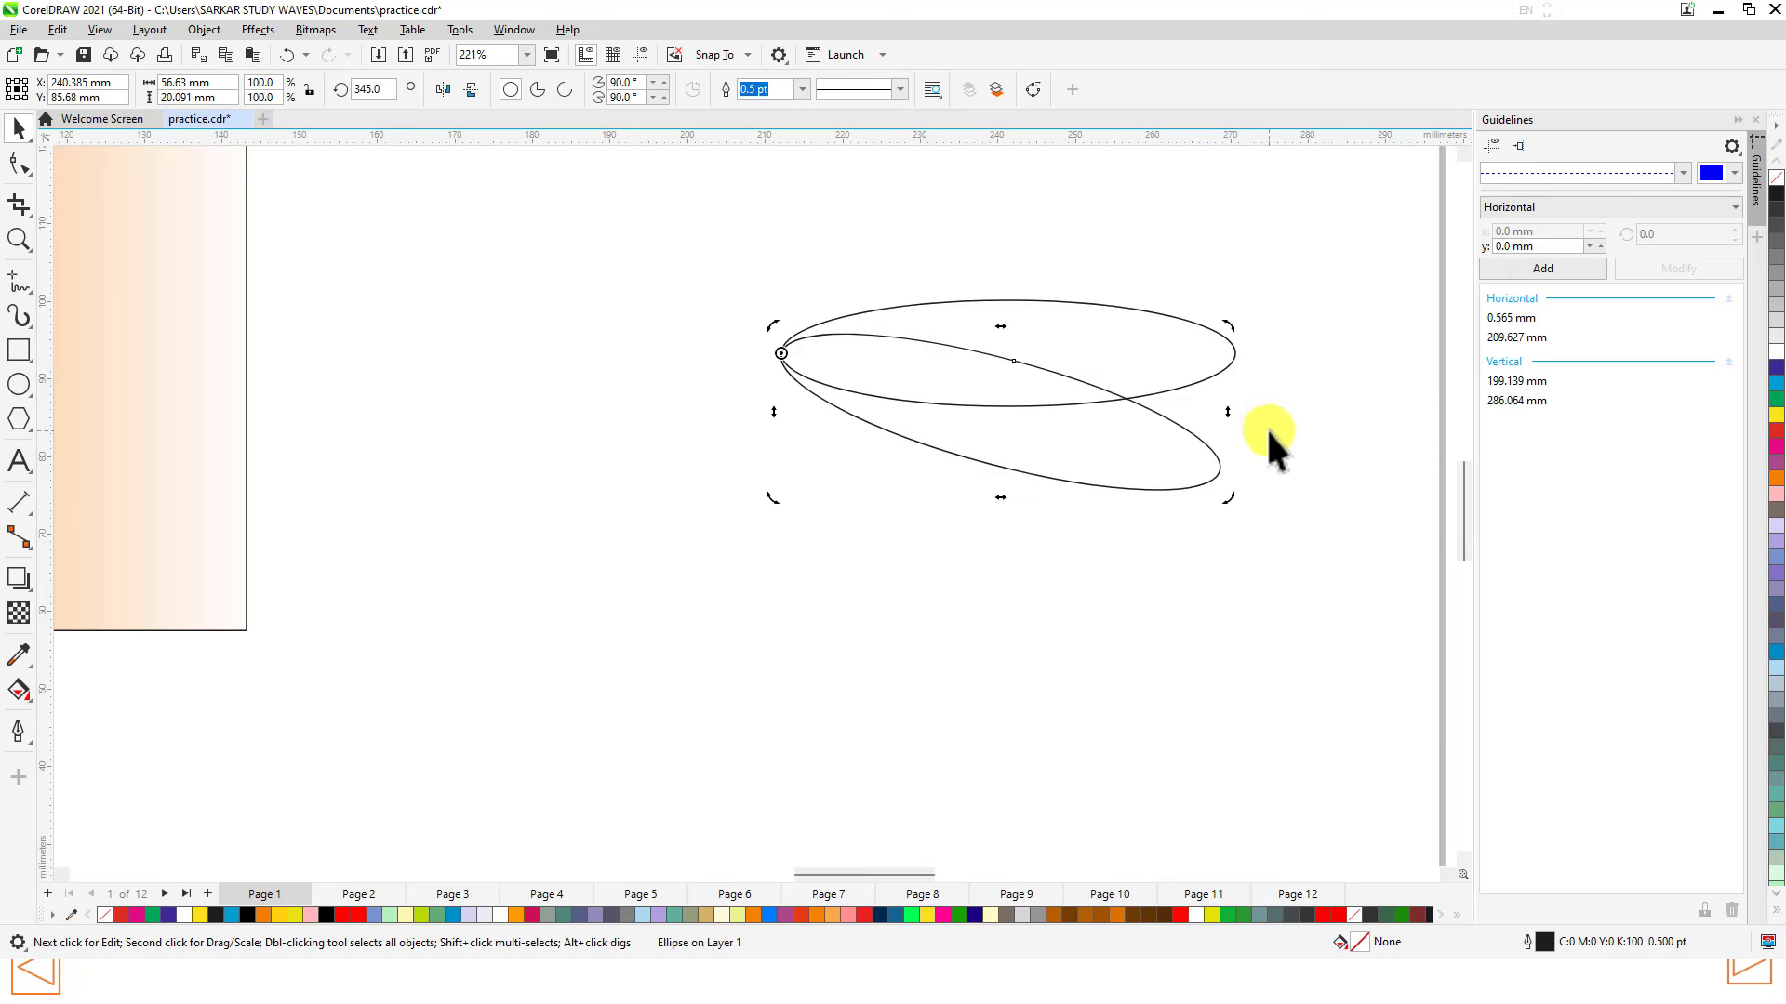
# Step: Repeat the 15° rotated copy around the shared centre until the ellipses form a full-circle flower
pyautogui.hotkey('ctrl', 'r')
pyautogui.hotkey('ctrl', 'r')
pyautogui.hotkey('ctrl', 'r')
pyautogui.hotkey('ctrl', 'r')
pyautogui.hotkey('ctrl', 'r')
pyautogui.hotkey('ctrl', 'r')
pyautogui.hotkey('ctrl', 'r')
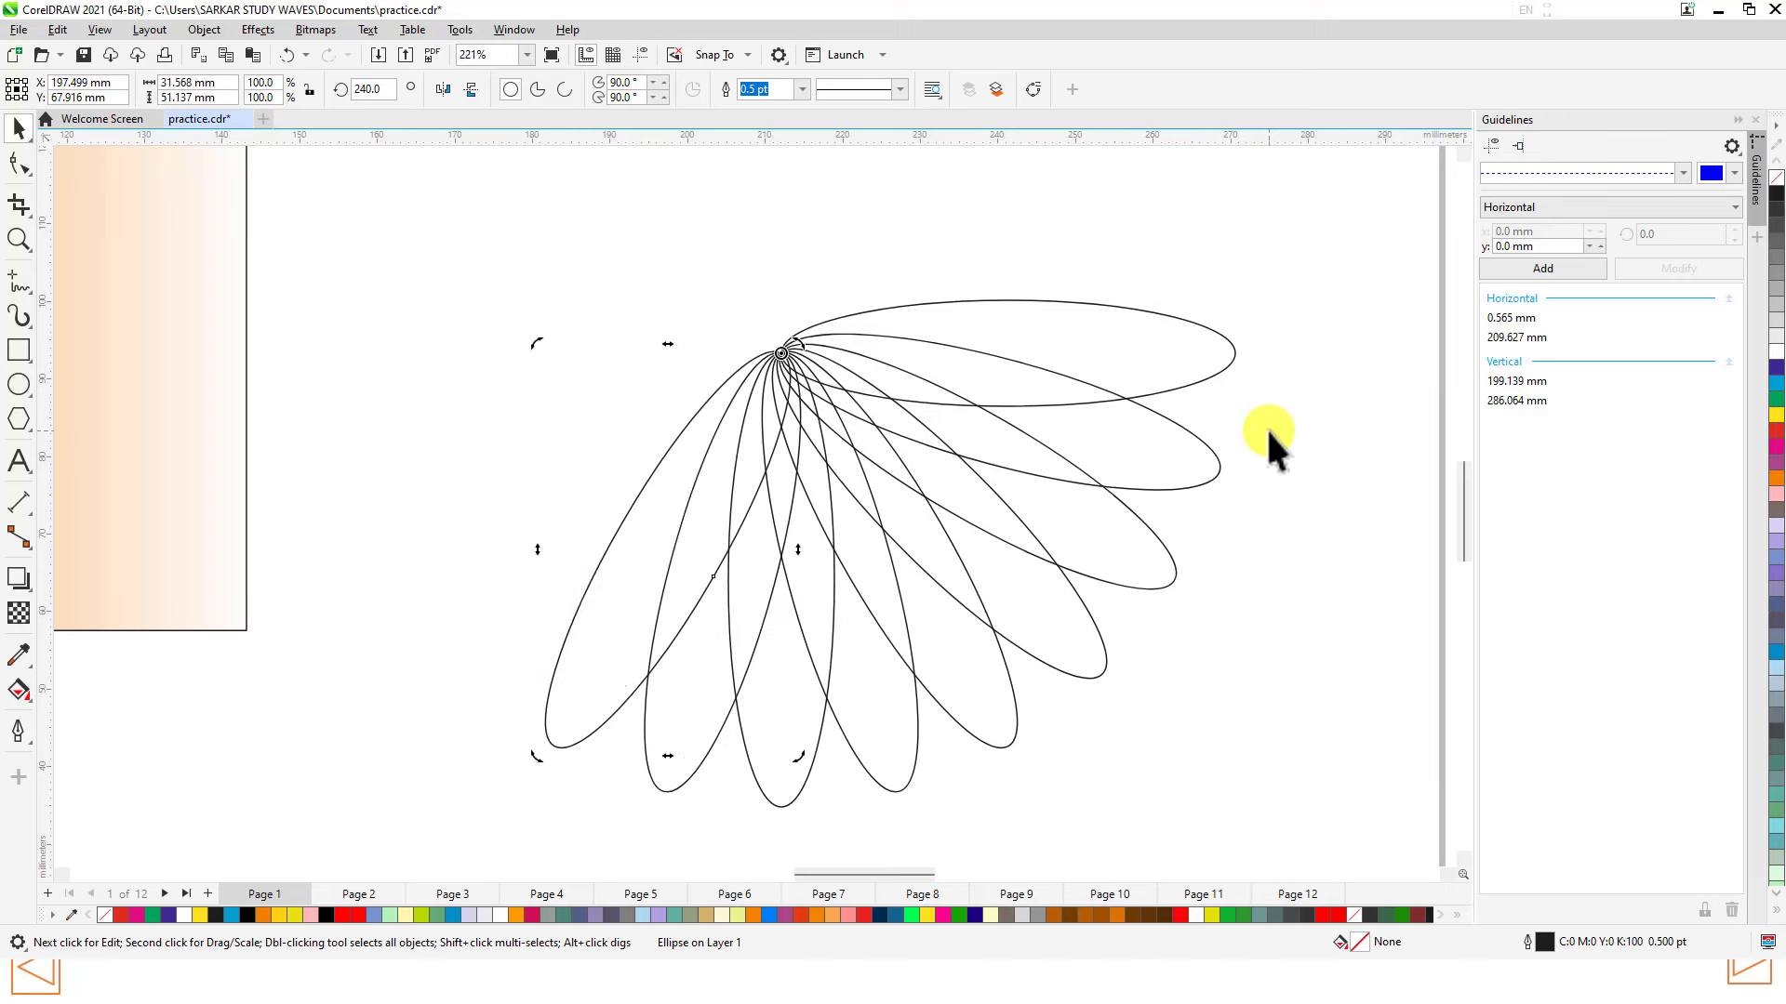
pyautogui.hotkey('ctrl', 'r')
pyautogui.hotkey('ctrl', 'r')
pyautogui.hotkey('ctrl', 'r')
pyautogui.hotkey('ctrl', 'r')
pyautogui.hotkey('ctrl', 'r')
pyautogui.hotkey('ctrl', 'r')
pyautogui.hotkey('ctrl', 'r')
pyautogui.hotkey('ctrl', 'r')
pyautogui.hotkey('ctrl', 'r')
pyautogui.hotkey('ctrl', 'r')
pyautogui.hotkey('ctrl', 'r')
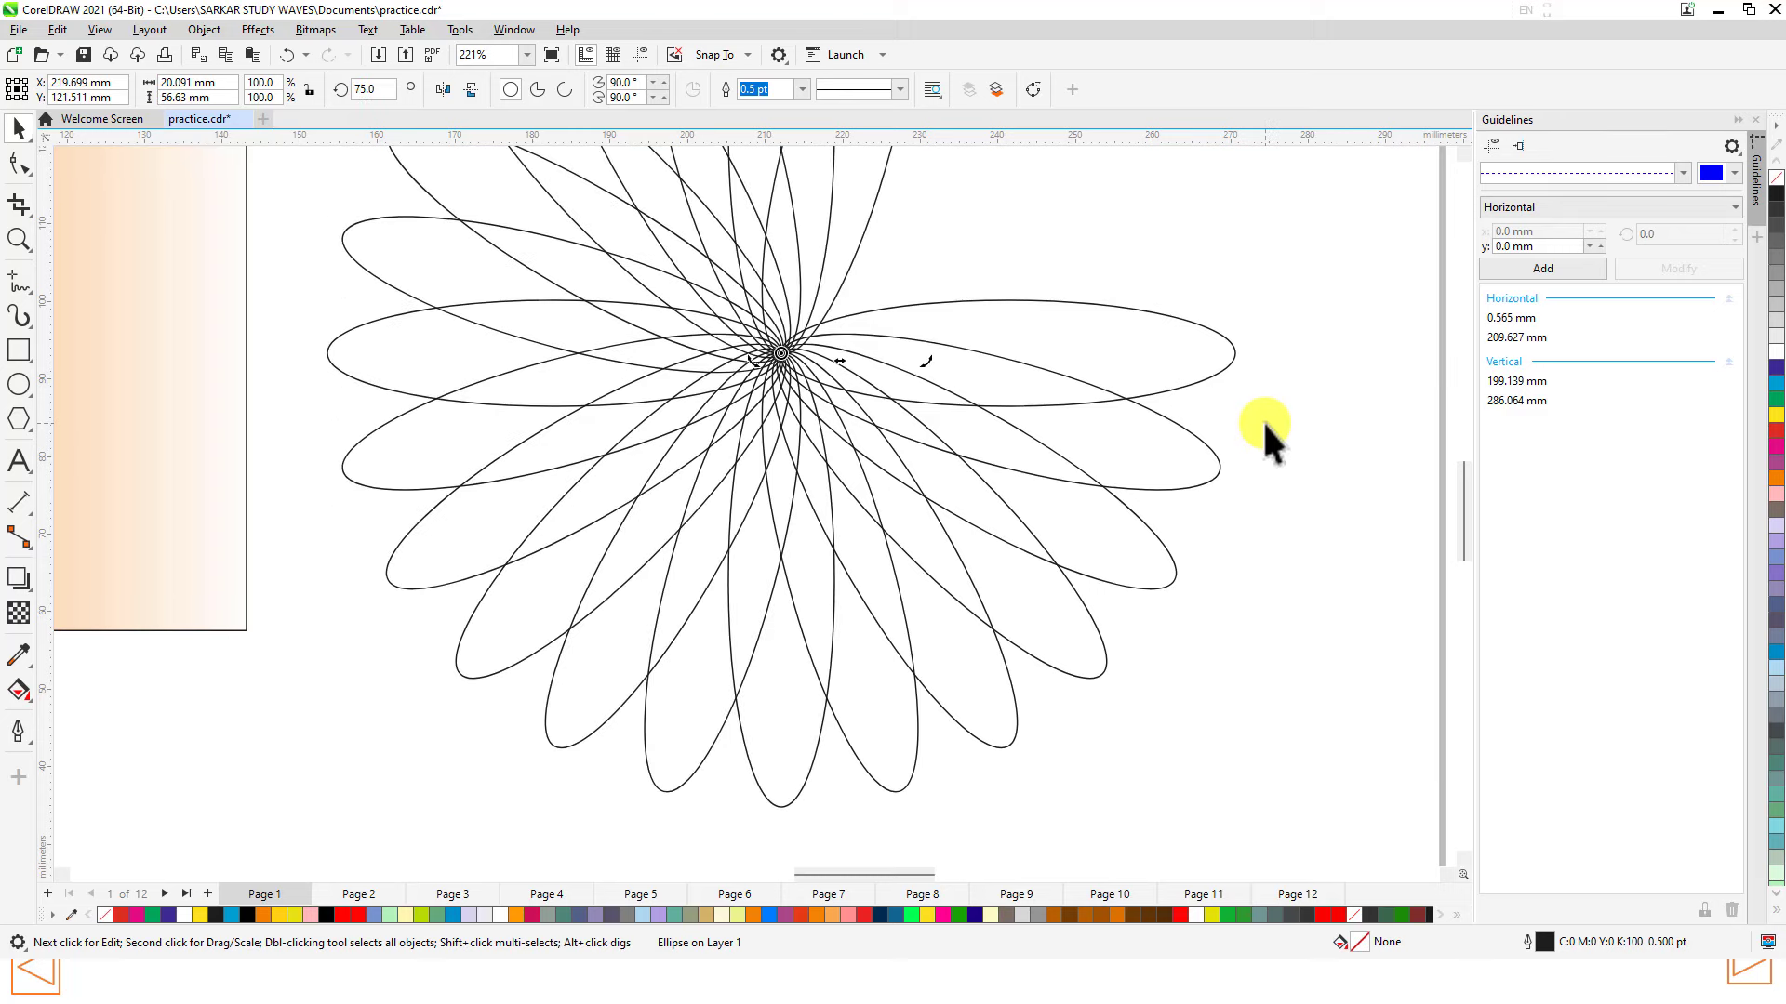
pyautogui.hotkey('ctrl', 'r')
pyautogui.hotkey('ctrl', 'r')
pyautogui.hotkey('ctrl', 'r')
pyautogui.hotkey('ctrl', 'r')
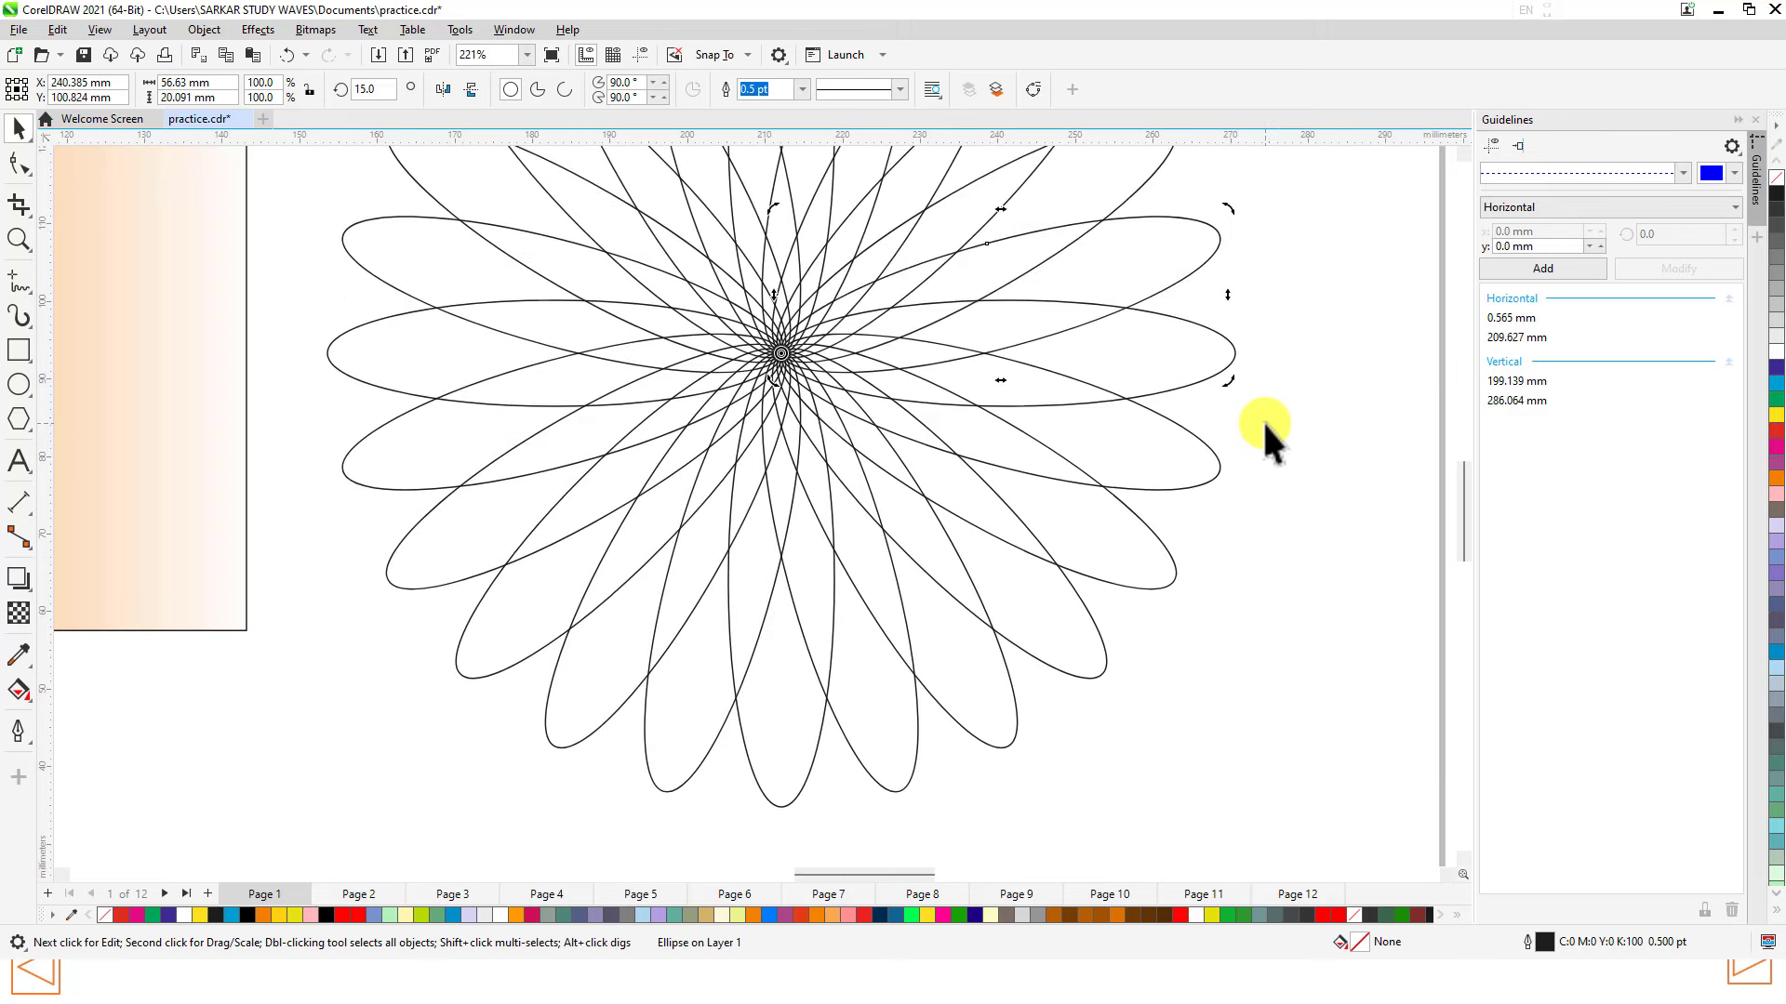
pyautogui.scroll(3, 1263, 421)
pyautogui.scroll(-2, 1252, 400)
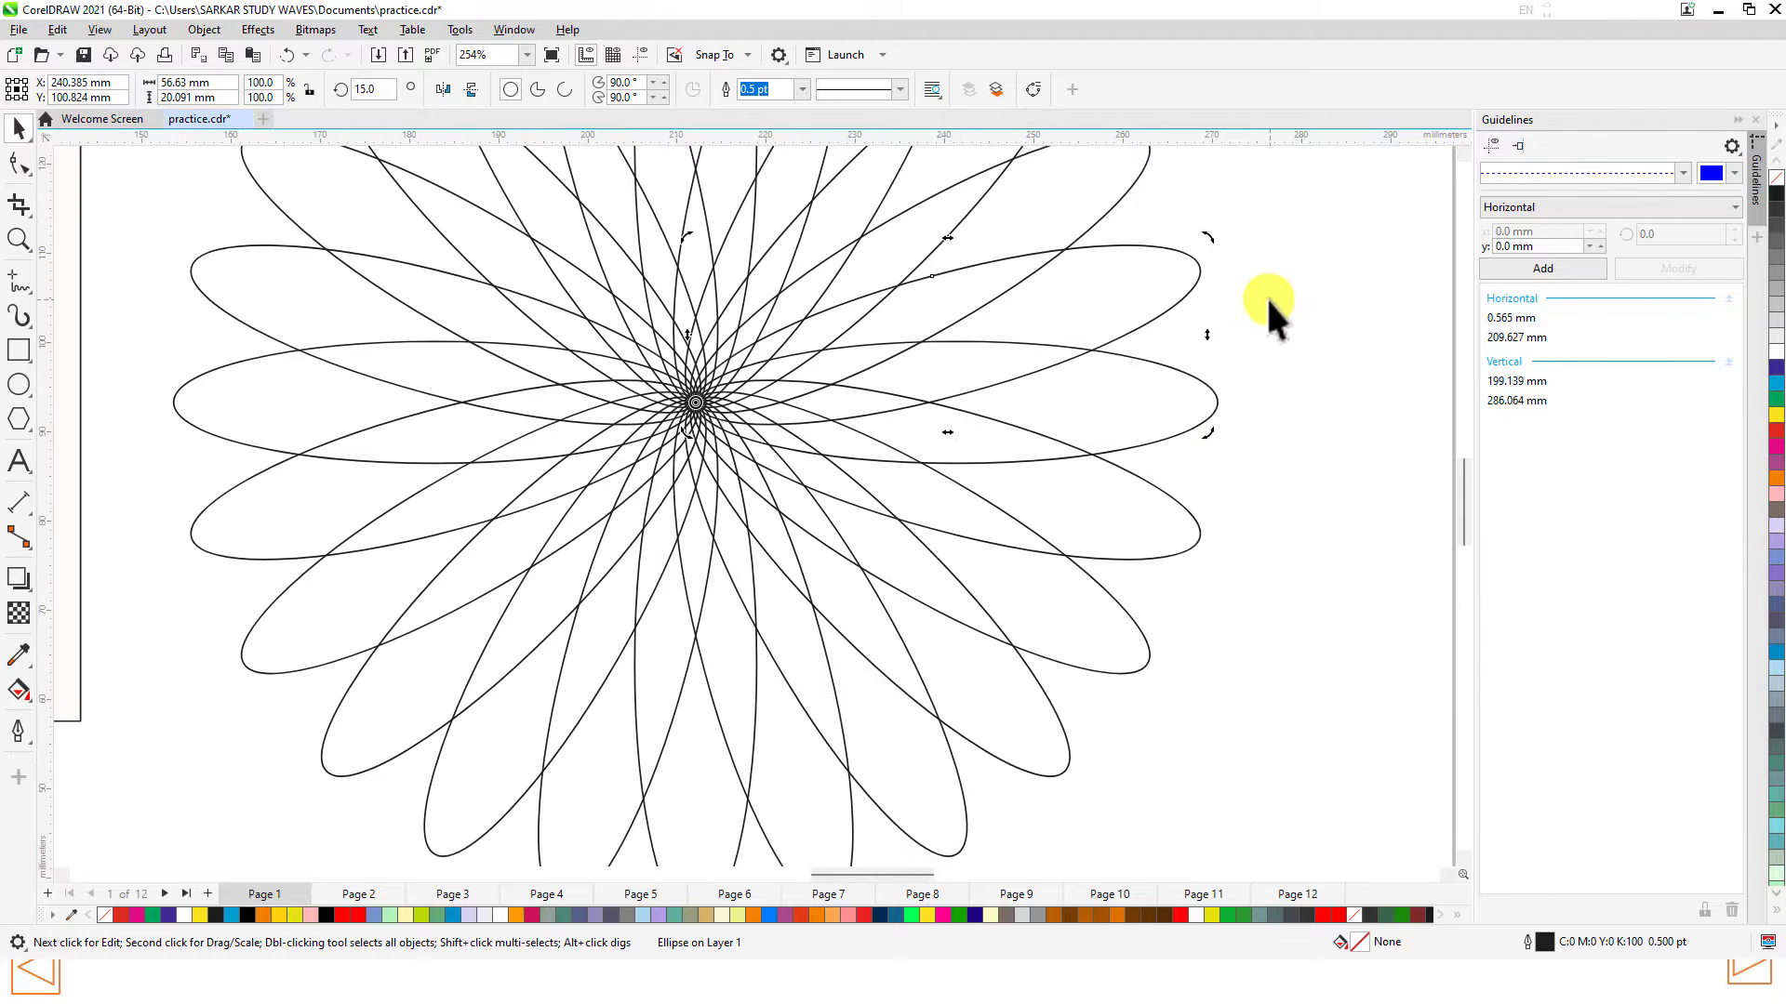
pyautogui.scroll(-2, 1268, 290)
pyautogui.scroll(3, 1373, 260)
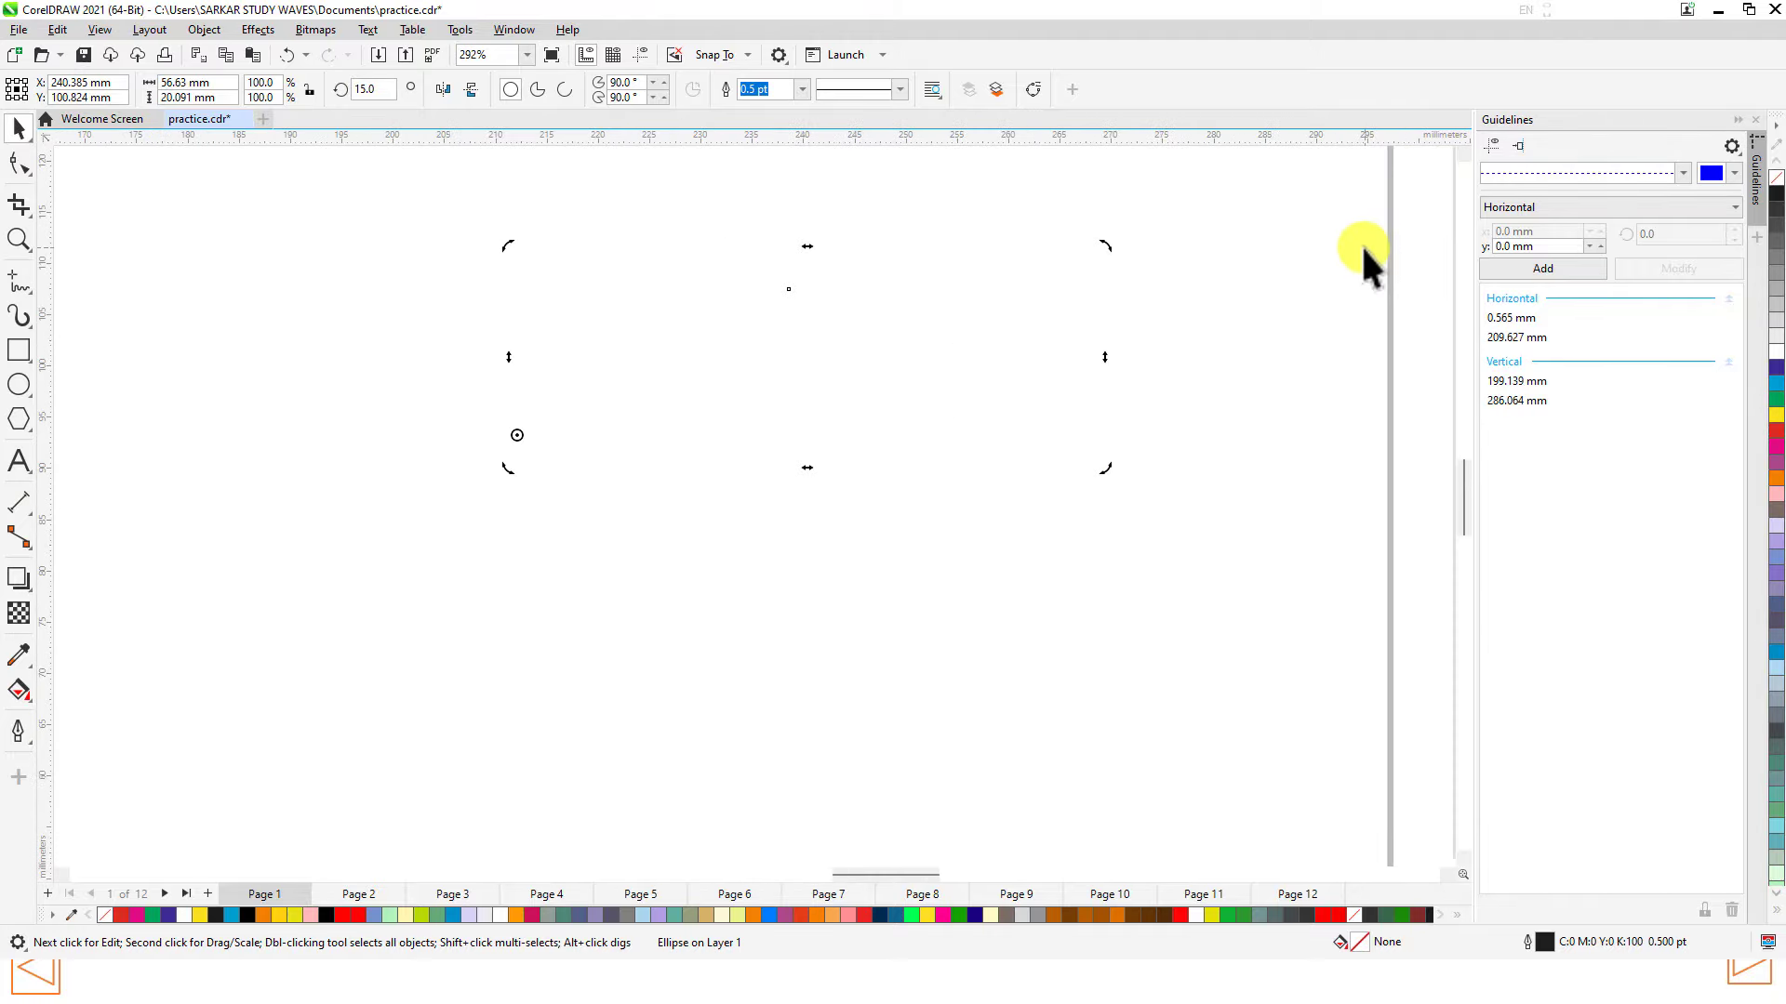
pyautogui.scroll(2, 1320, 269)
pyautogui.scroll(-2, 1097, 420)
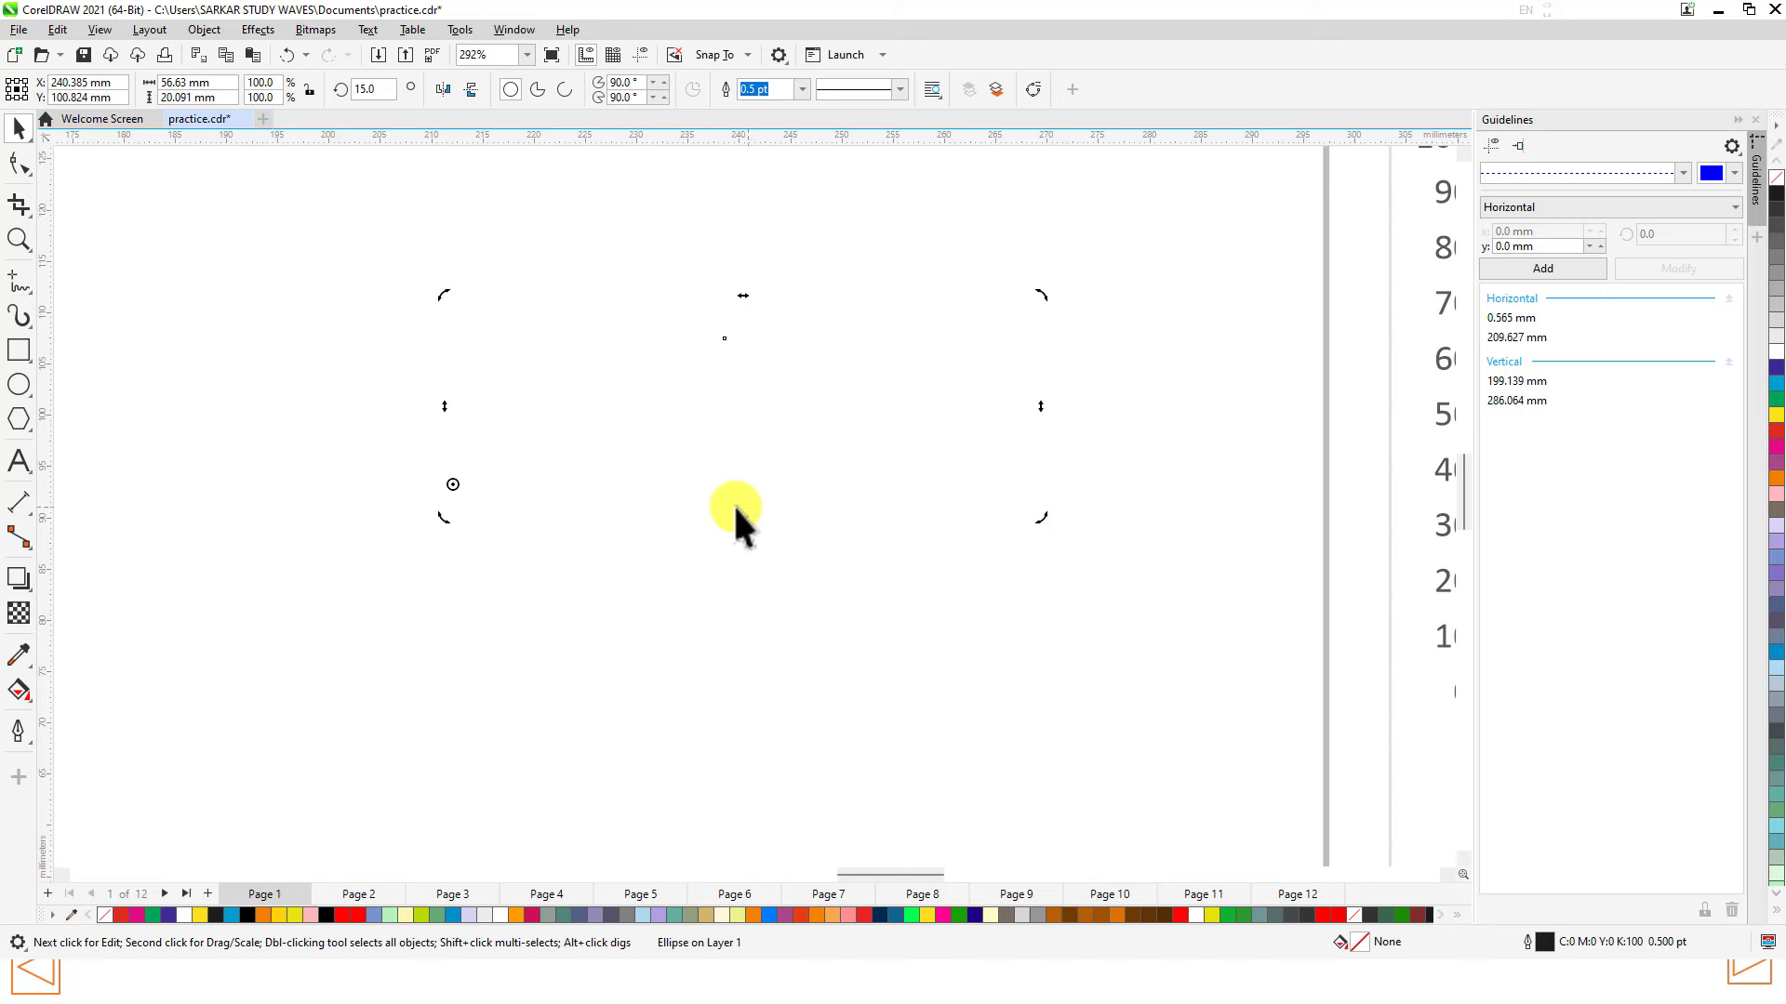
pyautogui.click(601, 522)
pyautogui.press('F7')
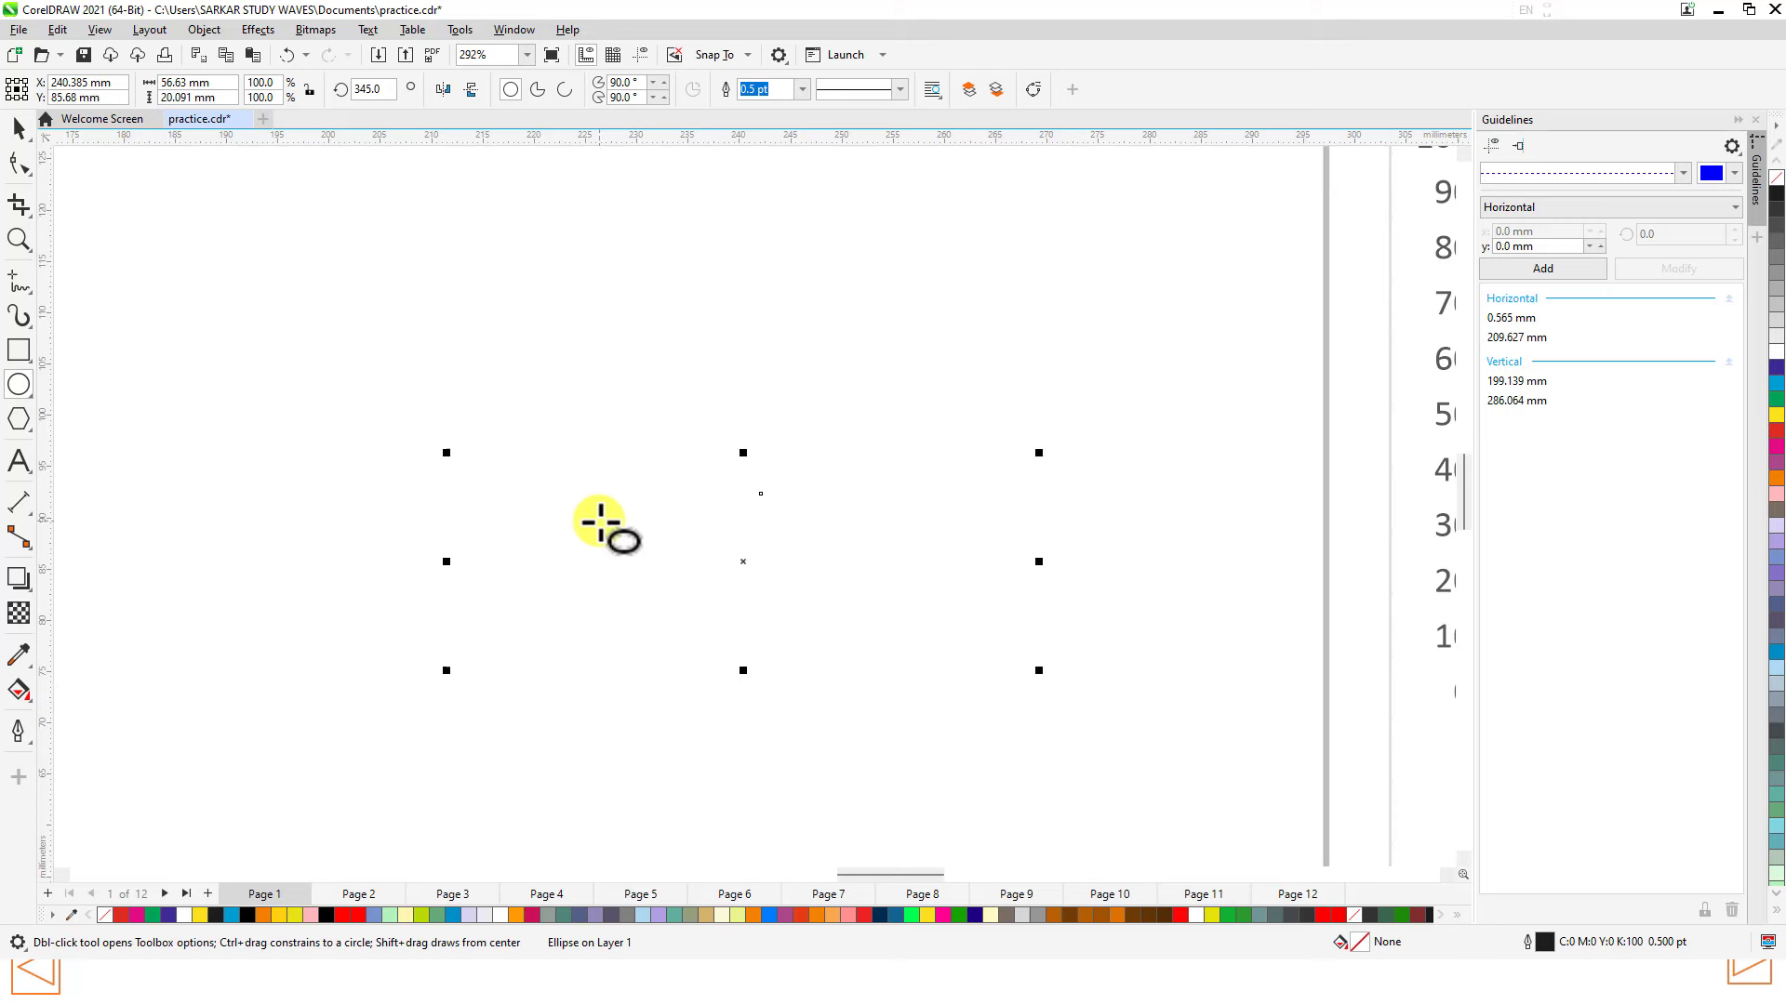
pyautogui.scroll(-4, 711, 602)
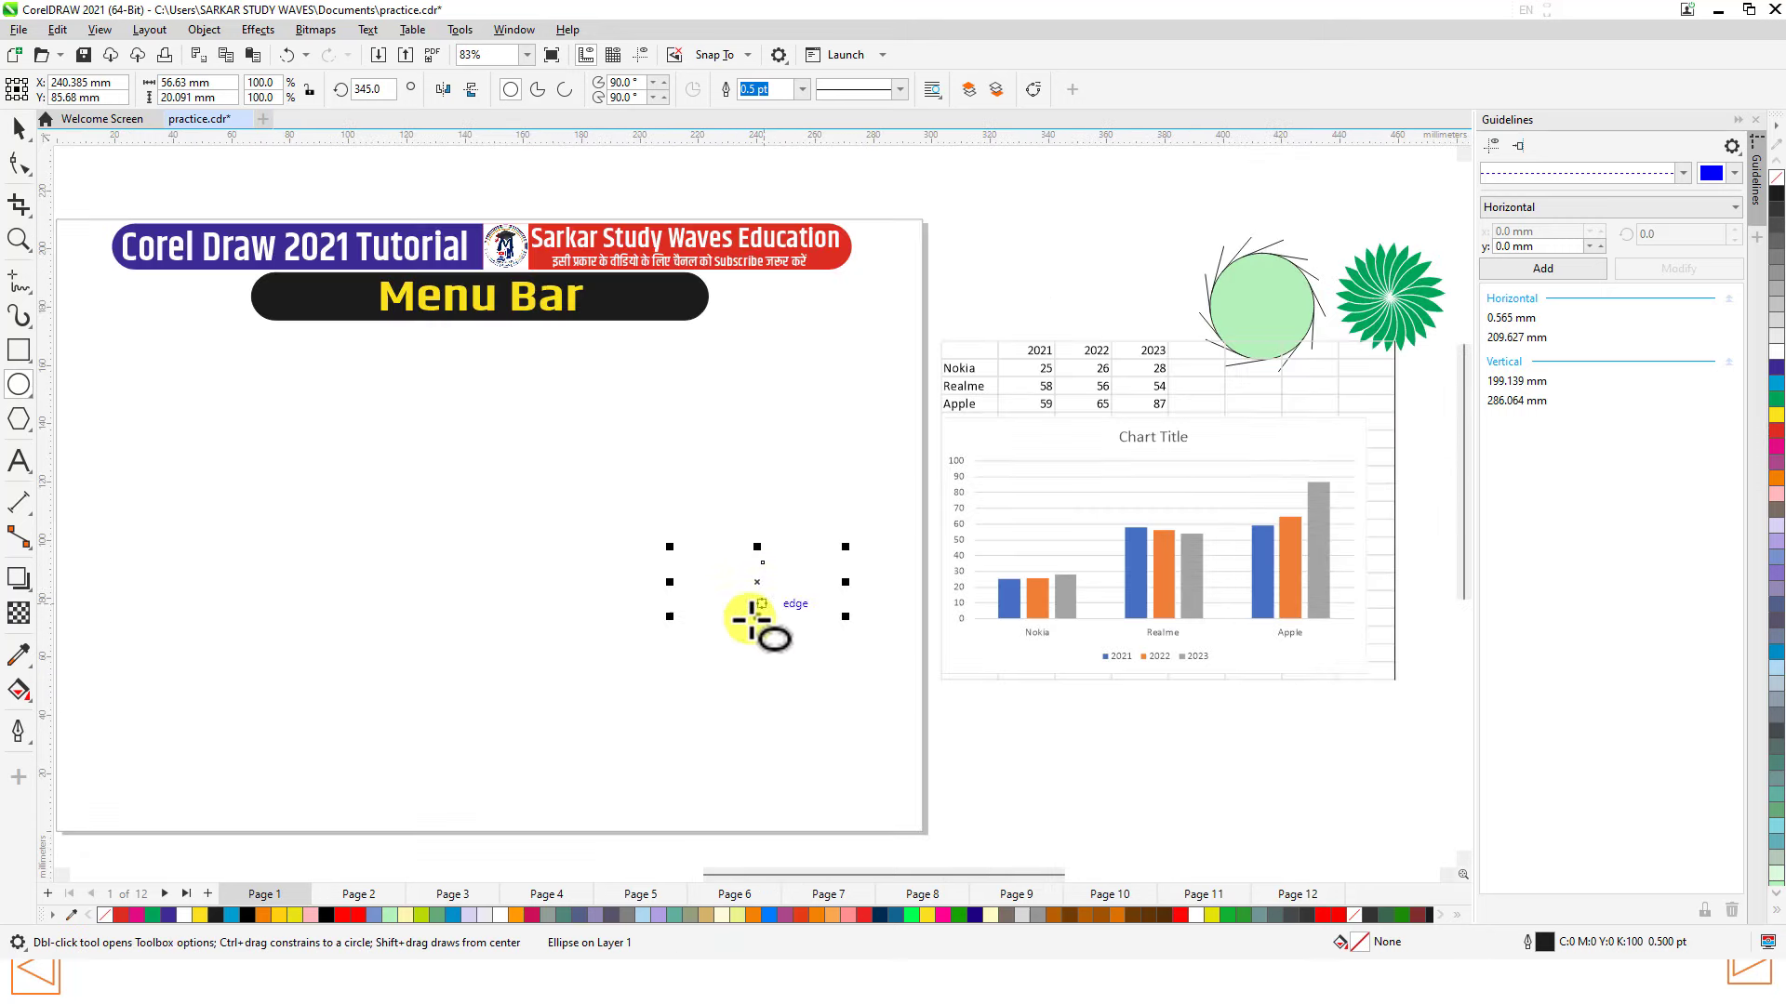
pyautogui.click(19, 127)
pyautogui.scroll(1, 699, 616)
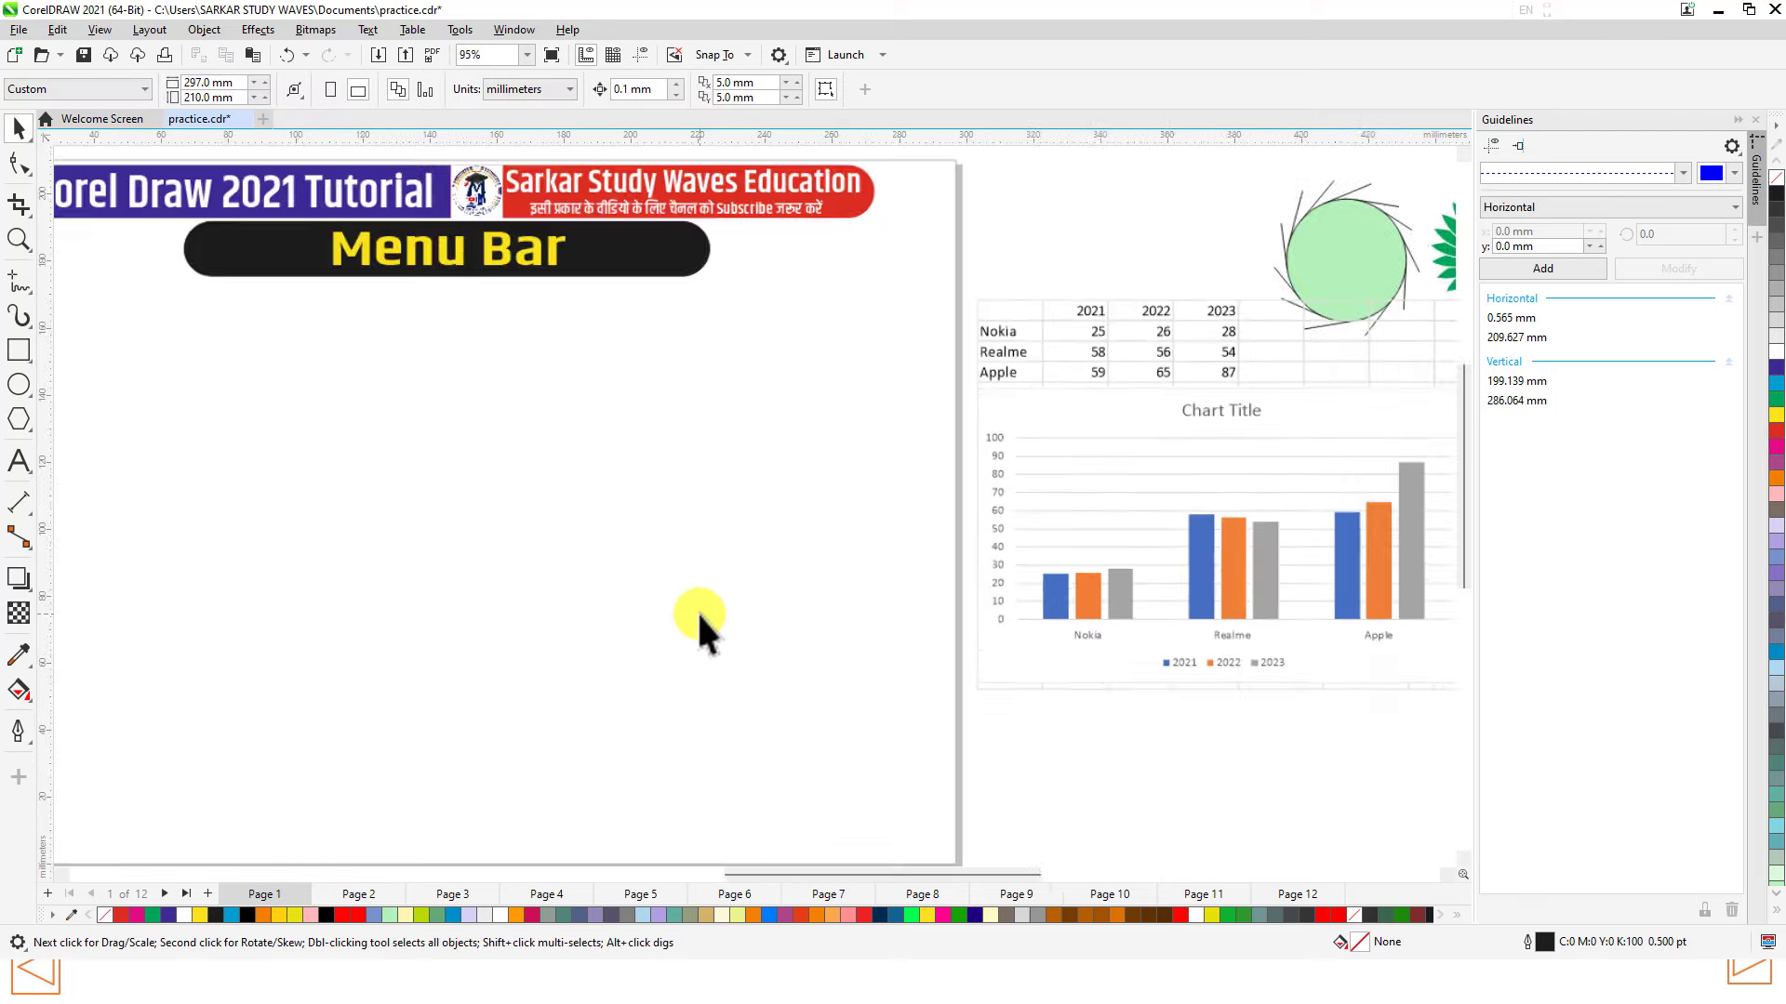
pyautogui.scroll(3, 699, 616)
pyautogui.click(742, 588)
pyautogui.click(806, 689)
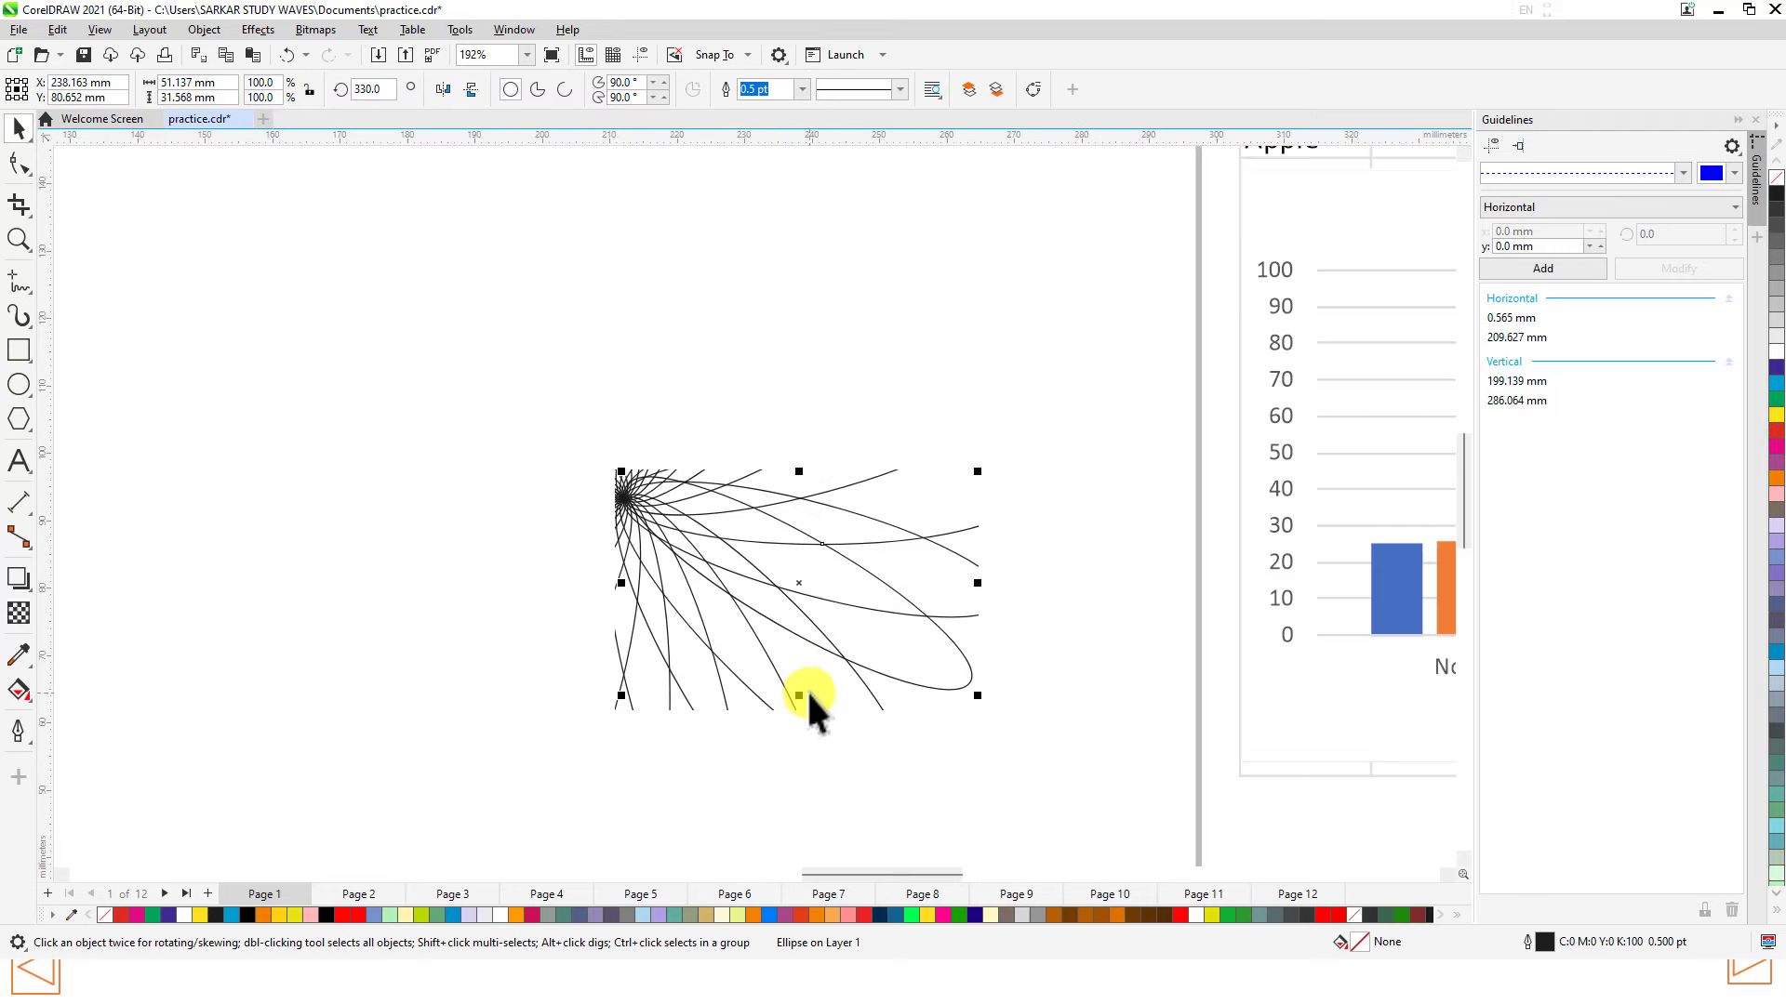
pyautogui.click(819, 654)
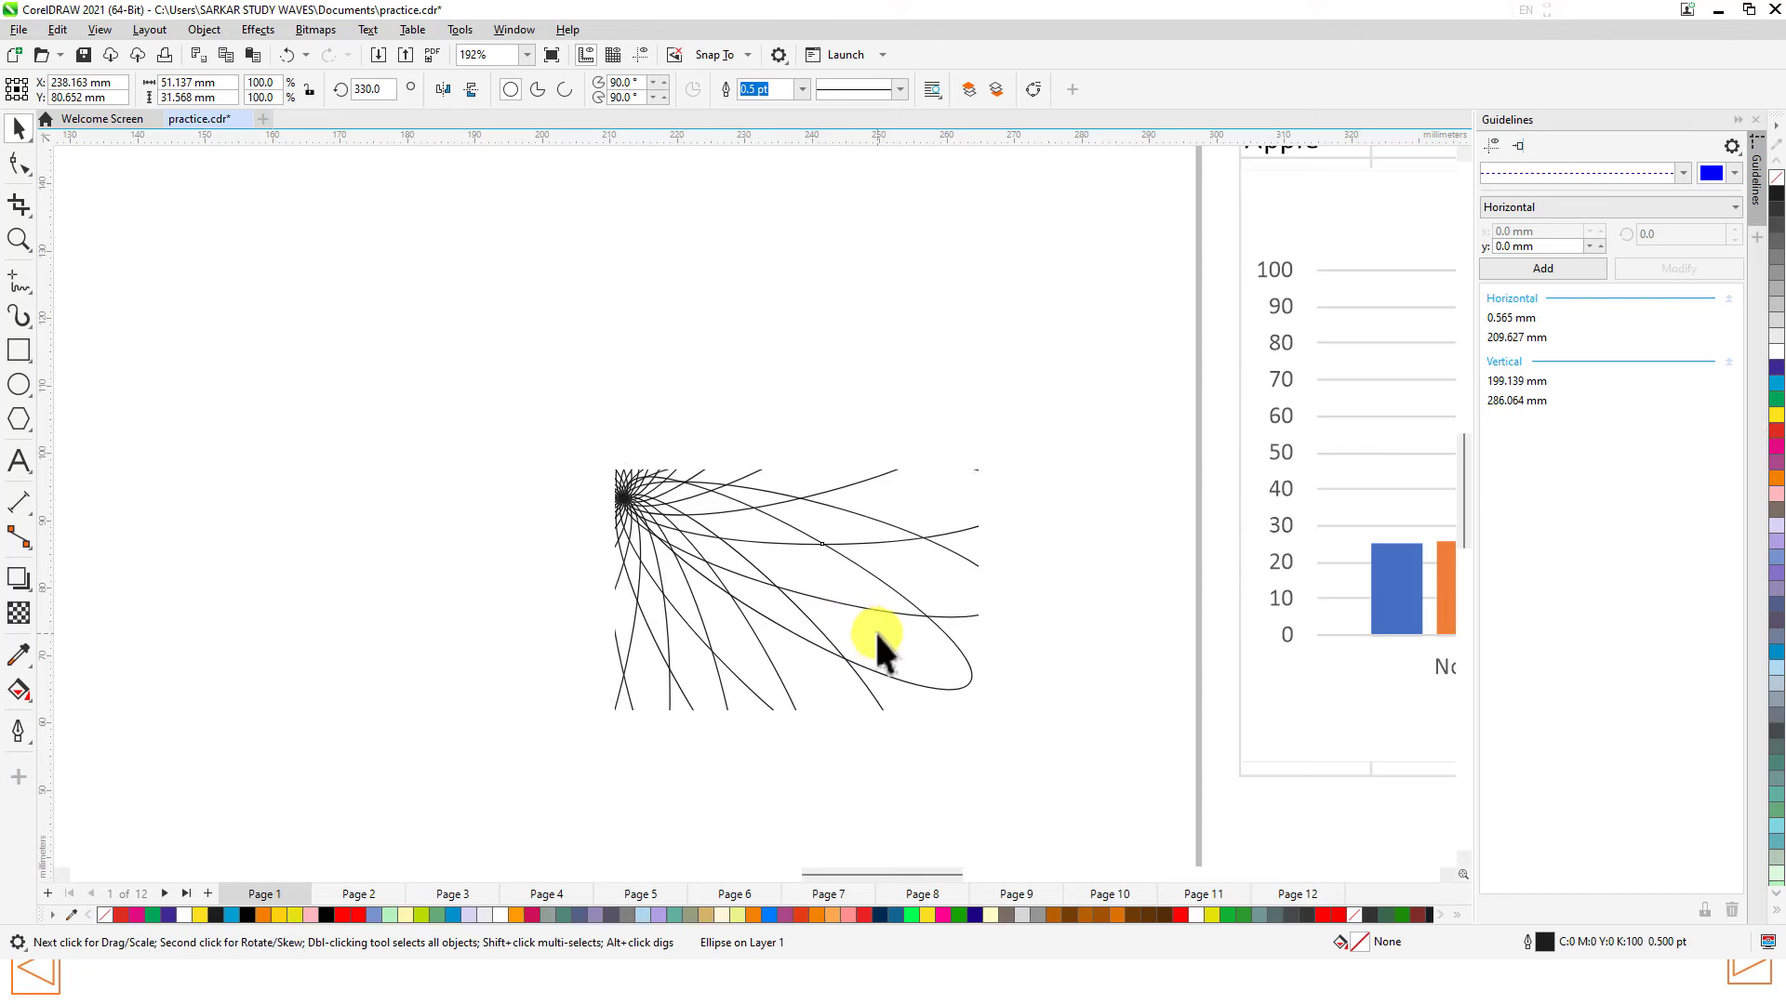
pyautogui.click(877, 636)
# Step: Use Smart Fill to fill ten adjacent outer petals, counterclockwise from the flower's lower right, in black with a 0.5 pt orange outline
pyautogui.click(19, 693)
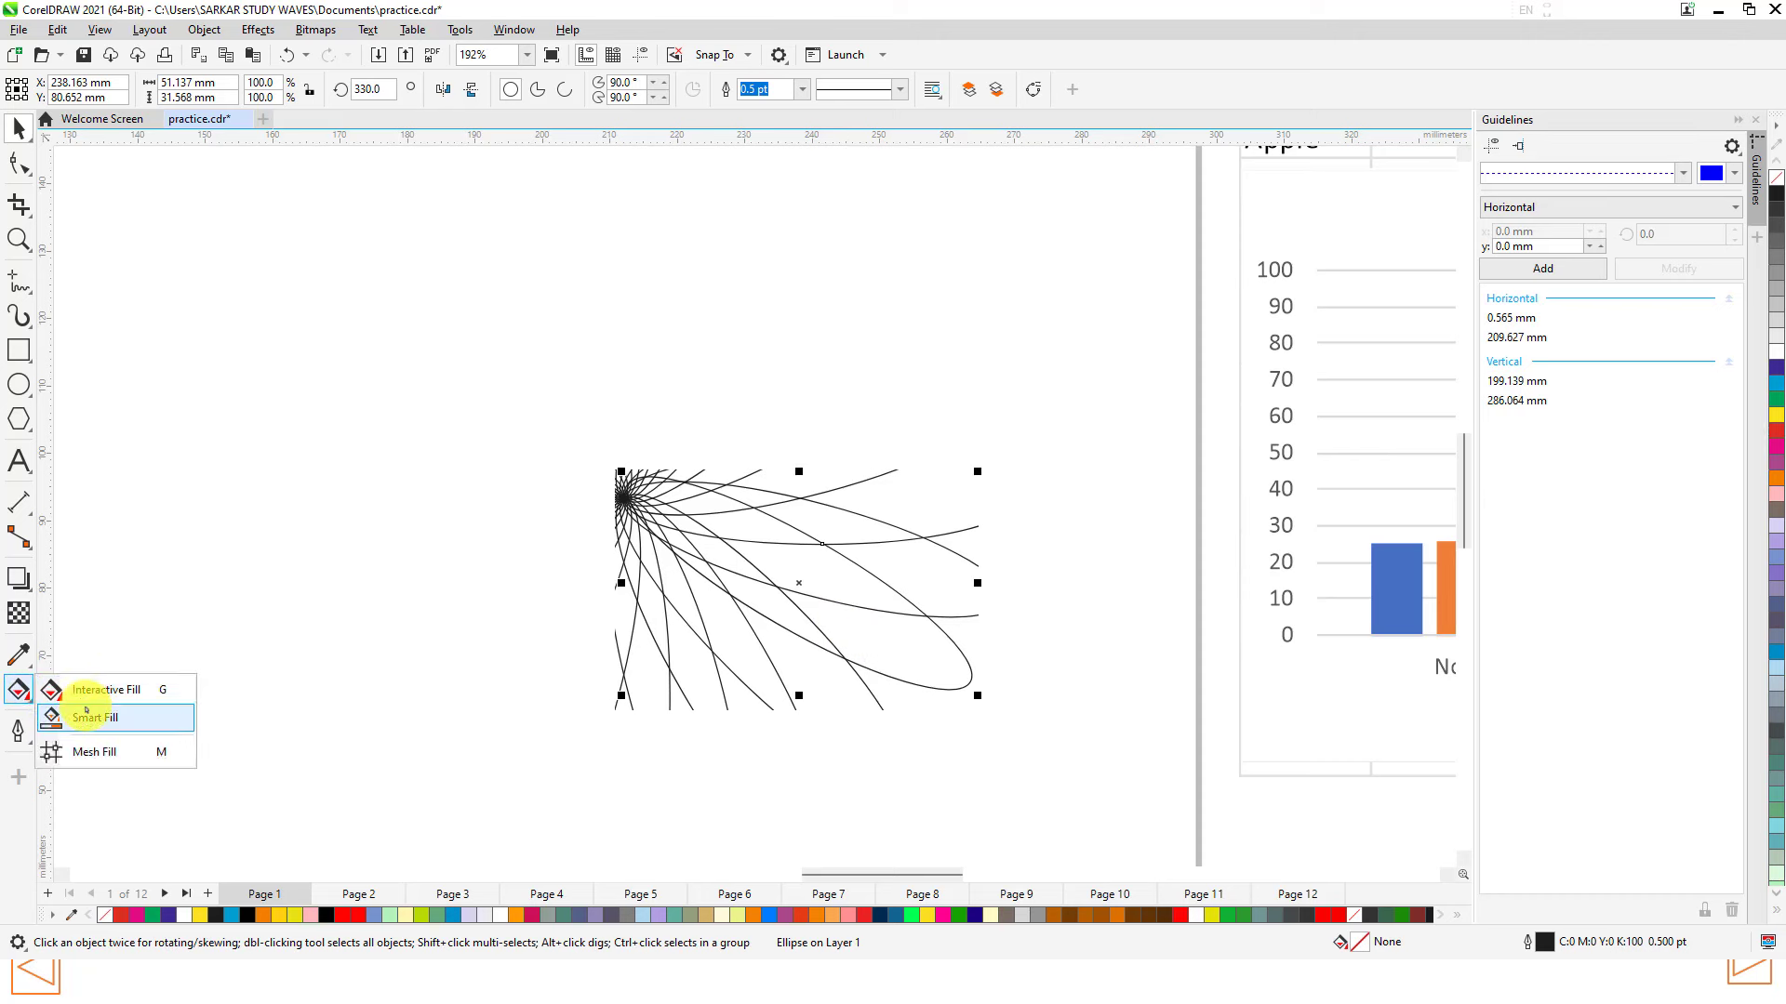
pyautogui.click(136, 717)
pyautogui.click(849, 630)
pyautogui.click(901, 554)
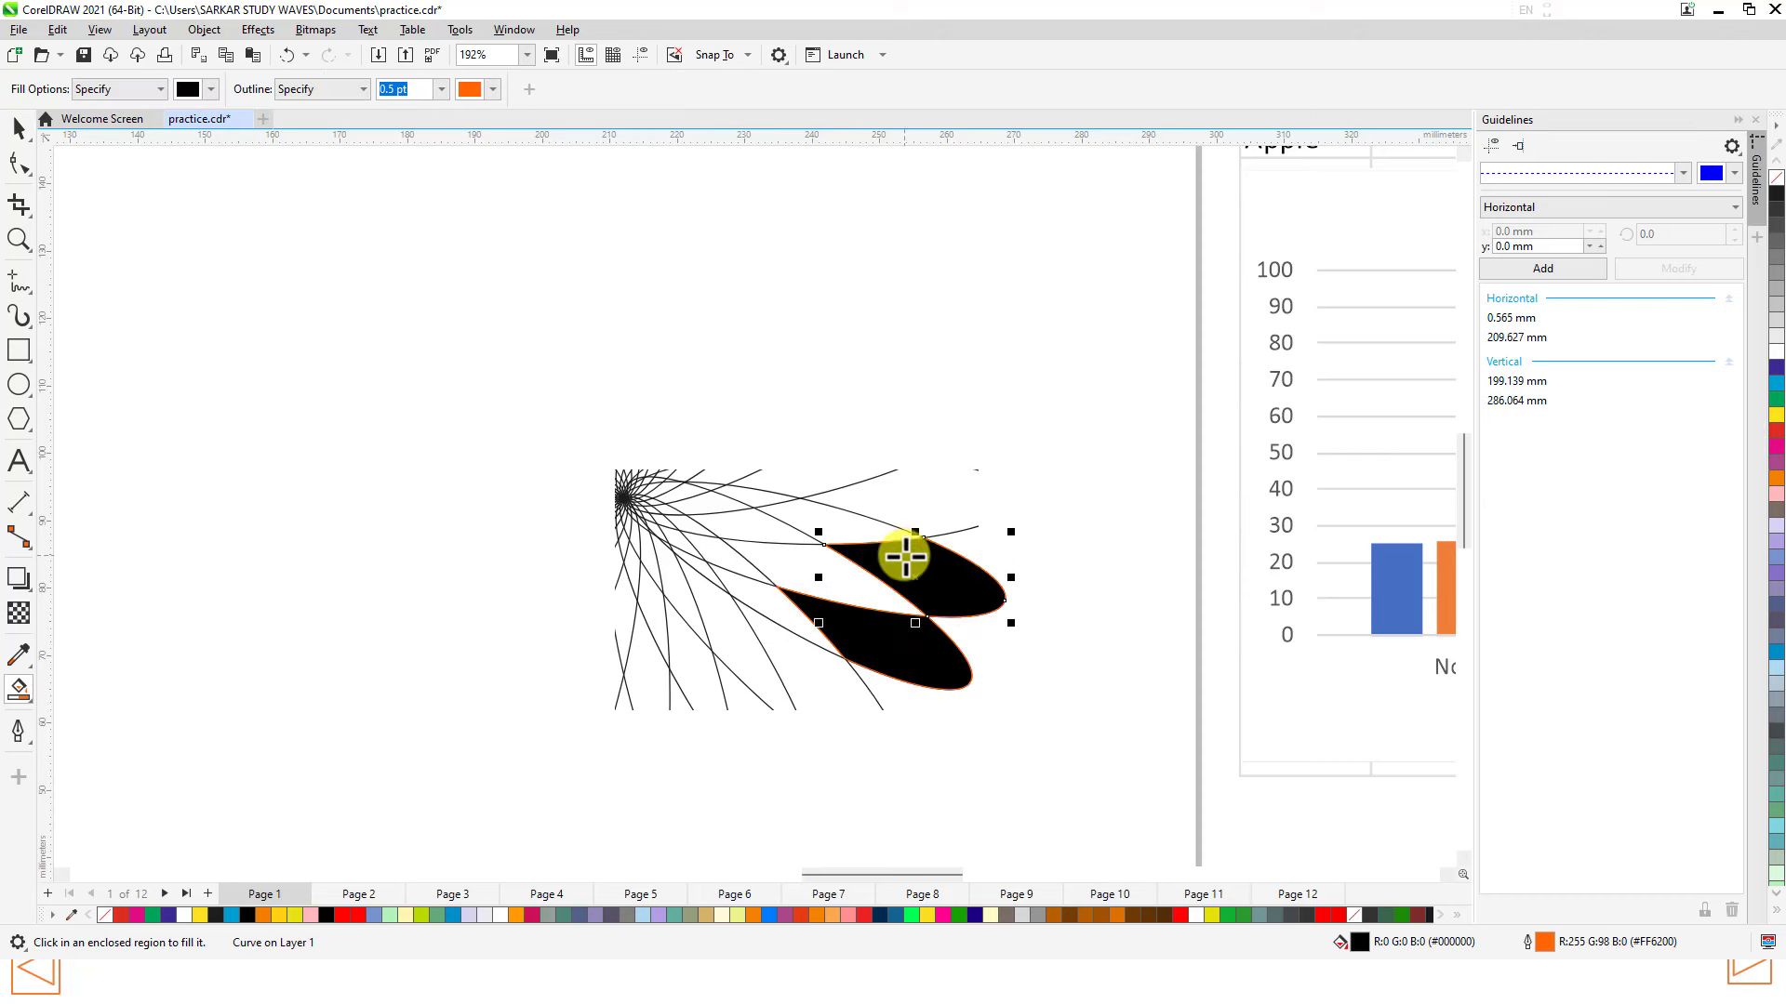
pyautogui.click(925, 508)
pyautogui.click(909, 437)
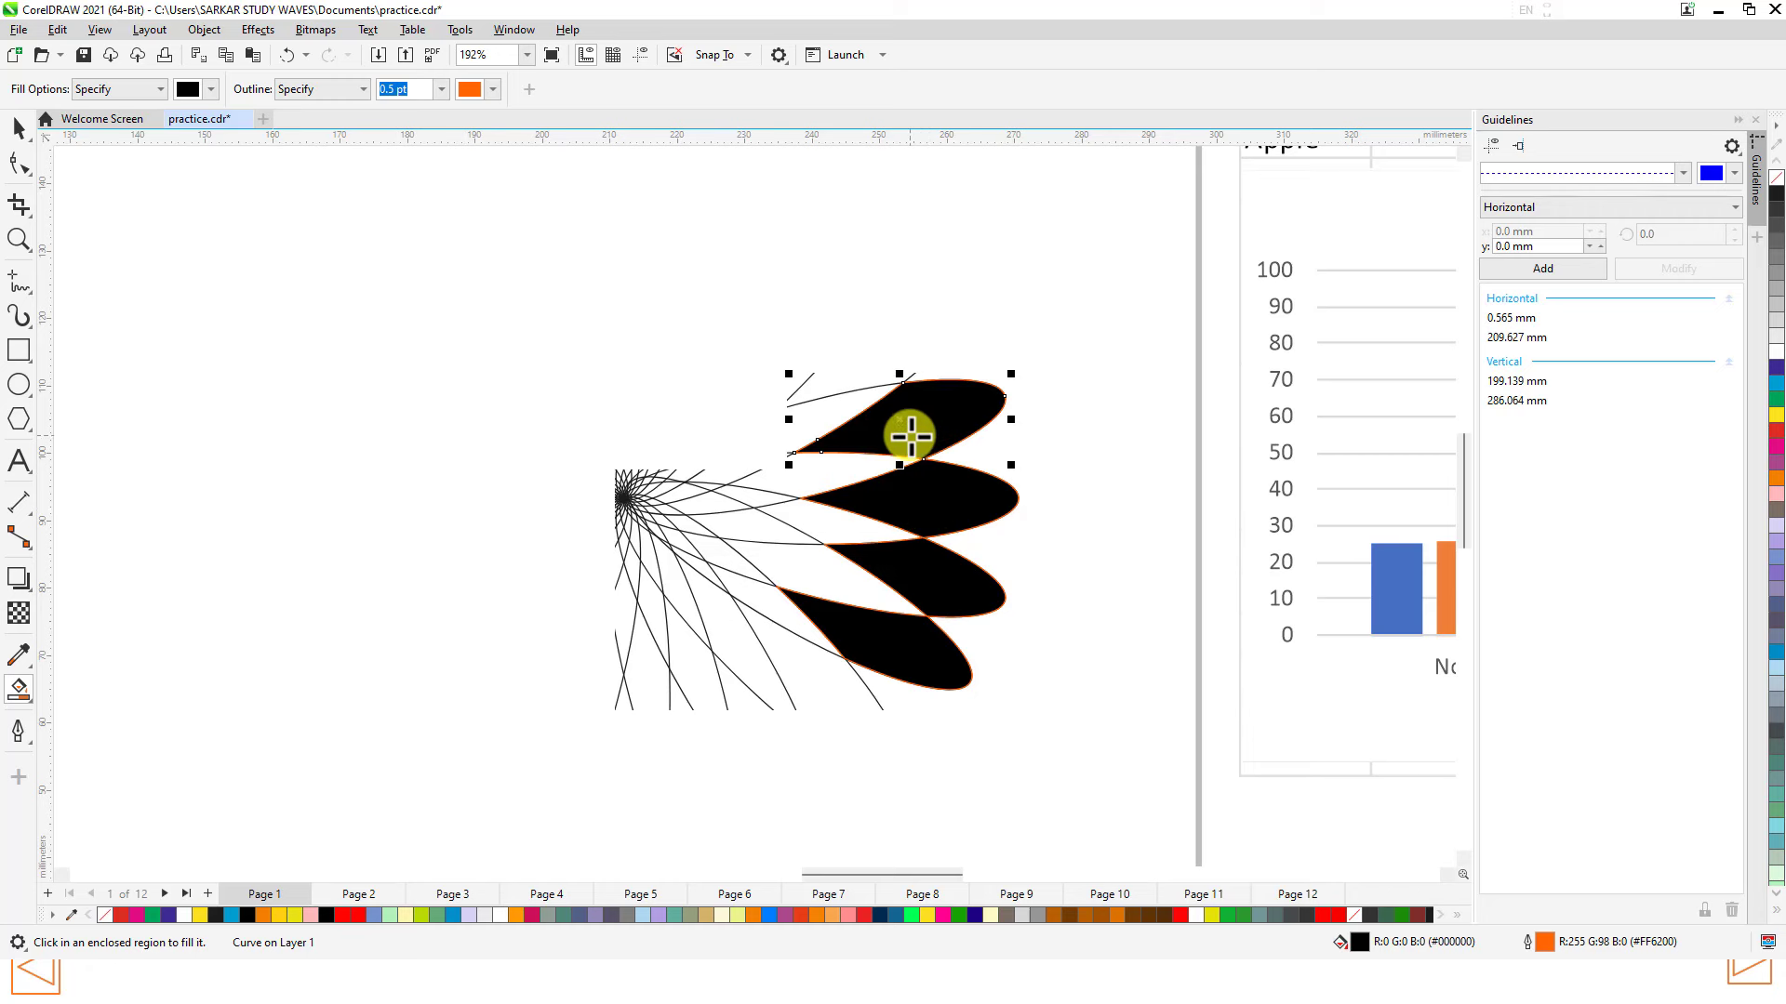
pyautogui.click(885, 351)
pyautogui.click(823, 288)
pyautogui.click(786, 238)
pyautogui.click(713, 197)
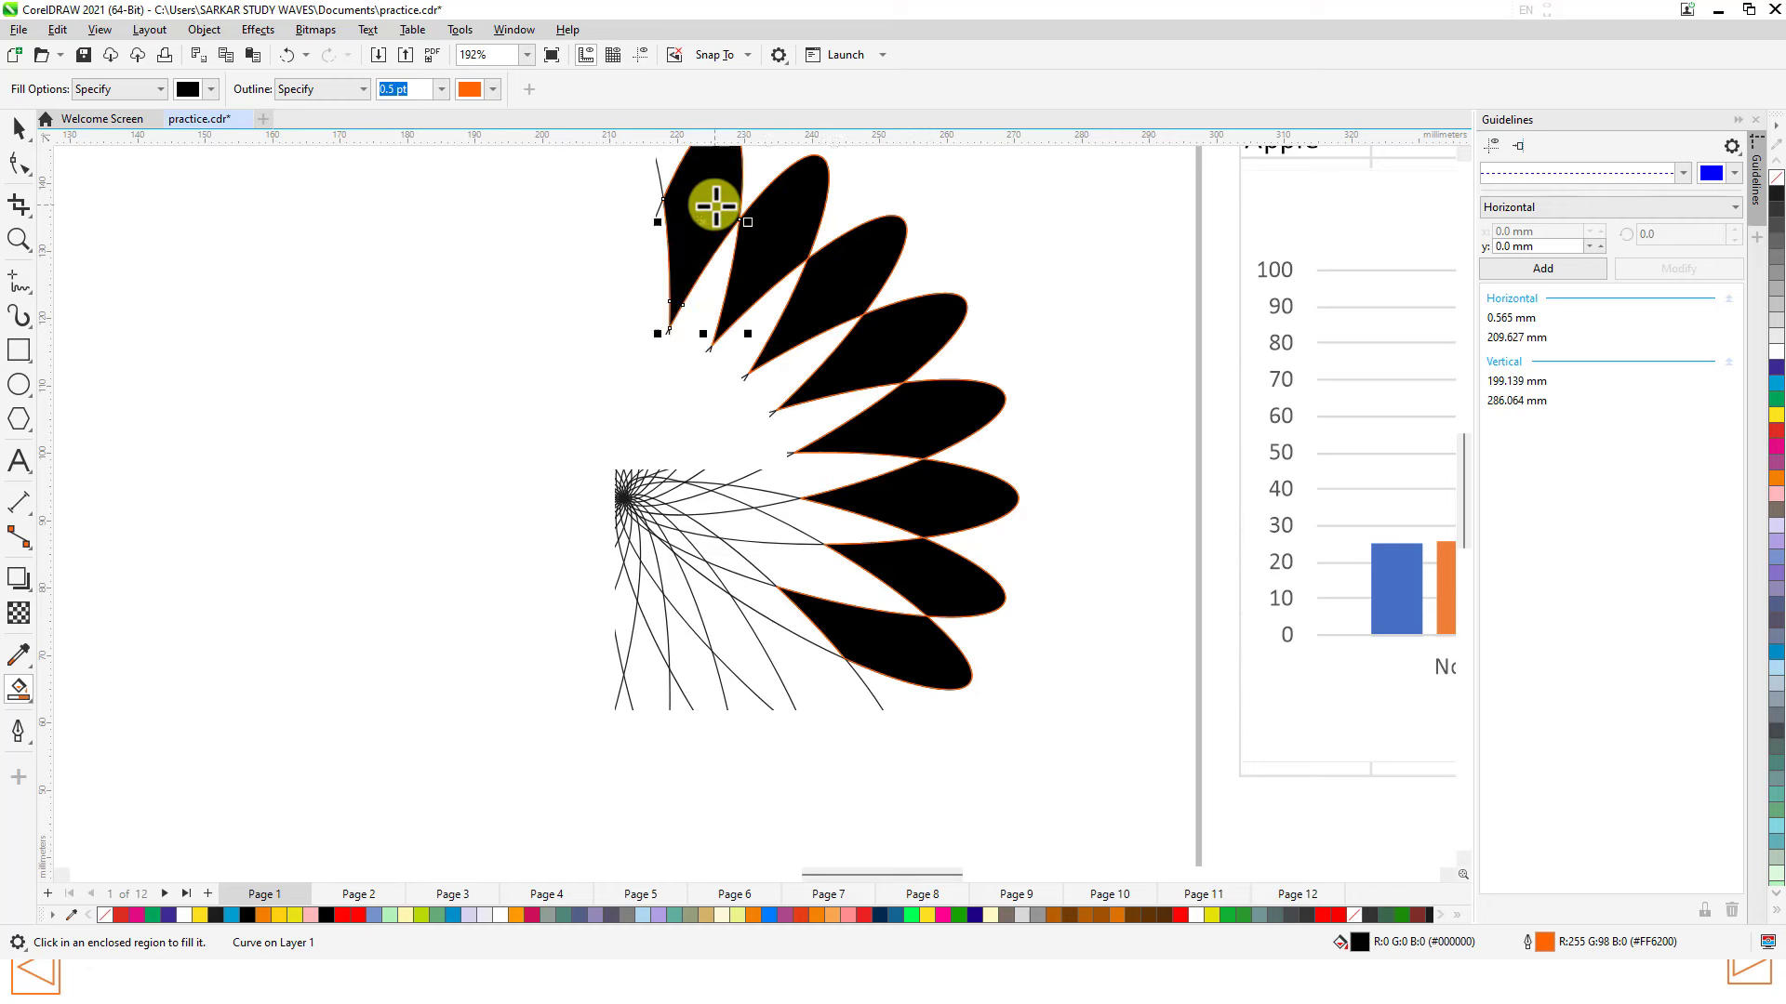
pyautogui.click(630, 185)
pyautogui.click(558, 192)
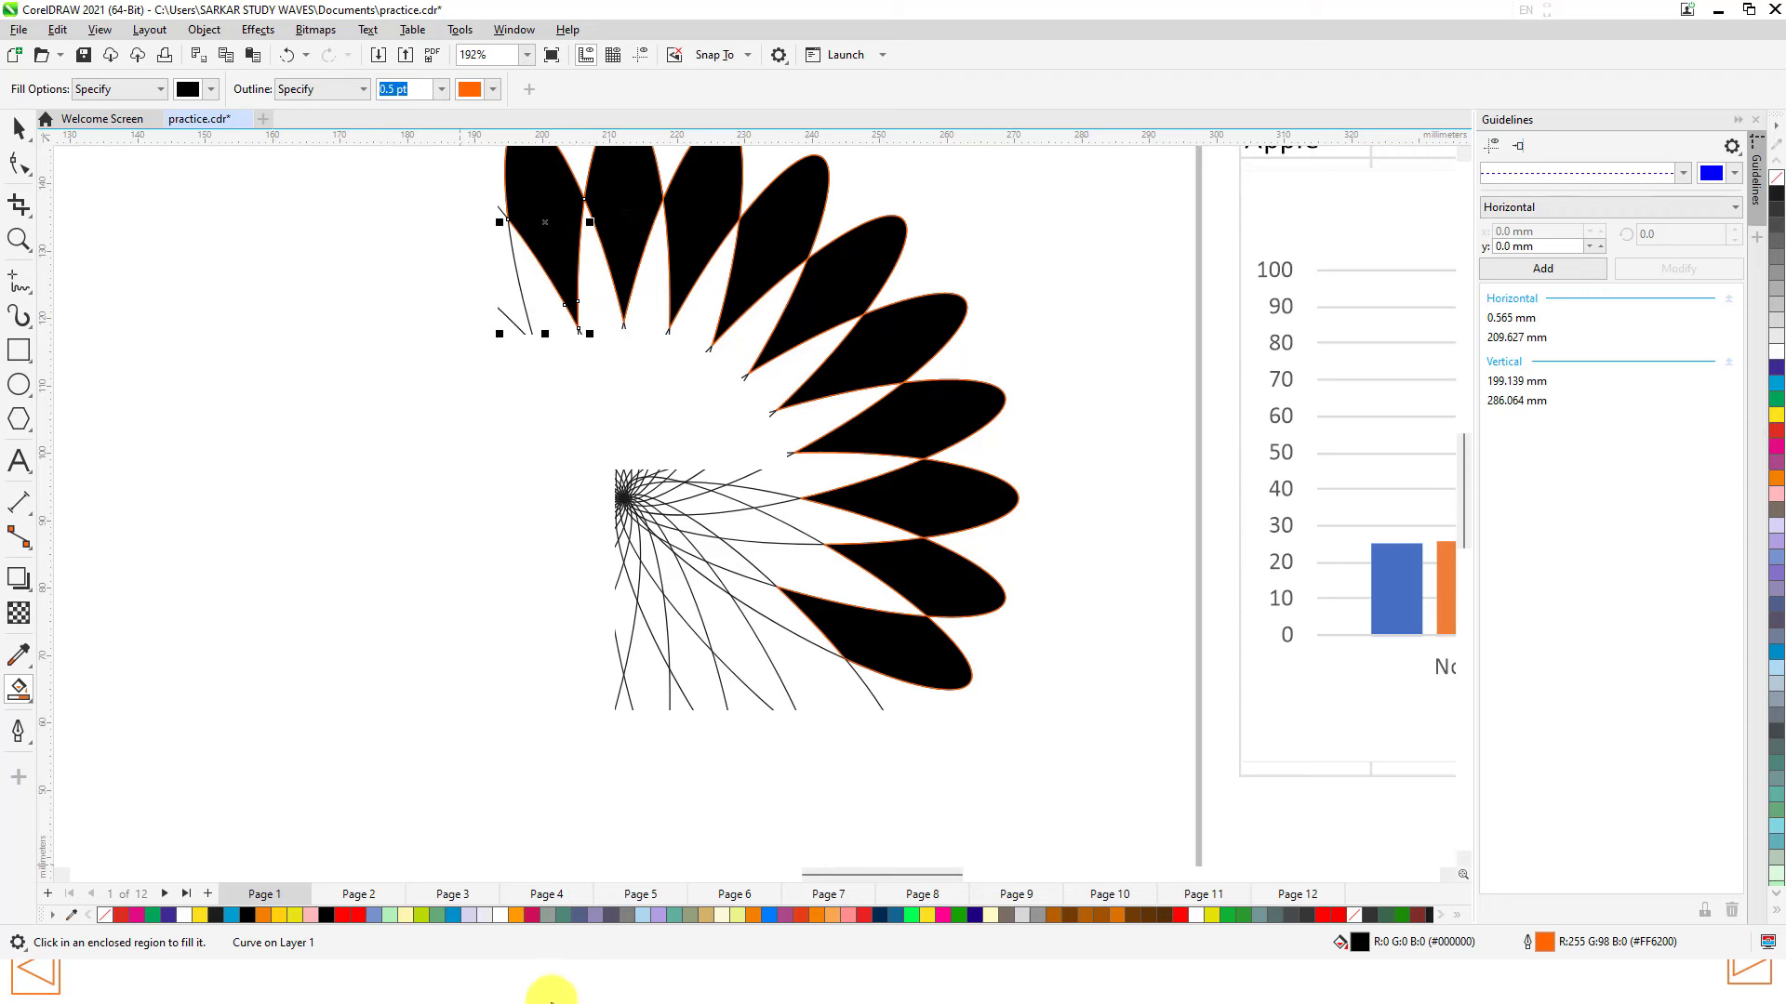
pyautogui.click(595, 976)
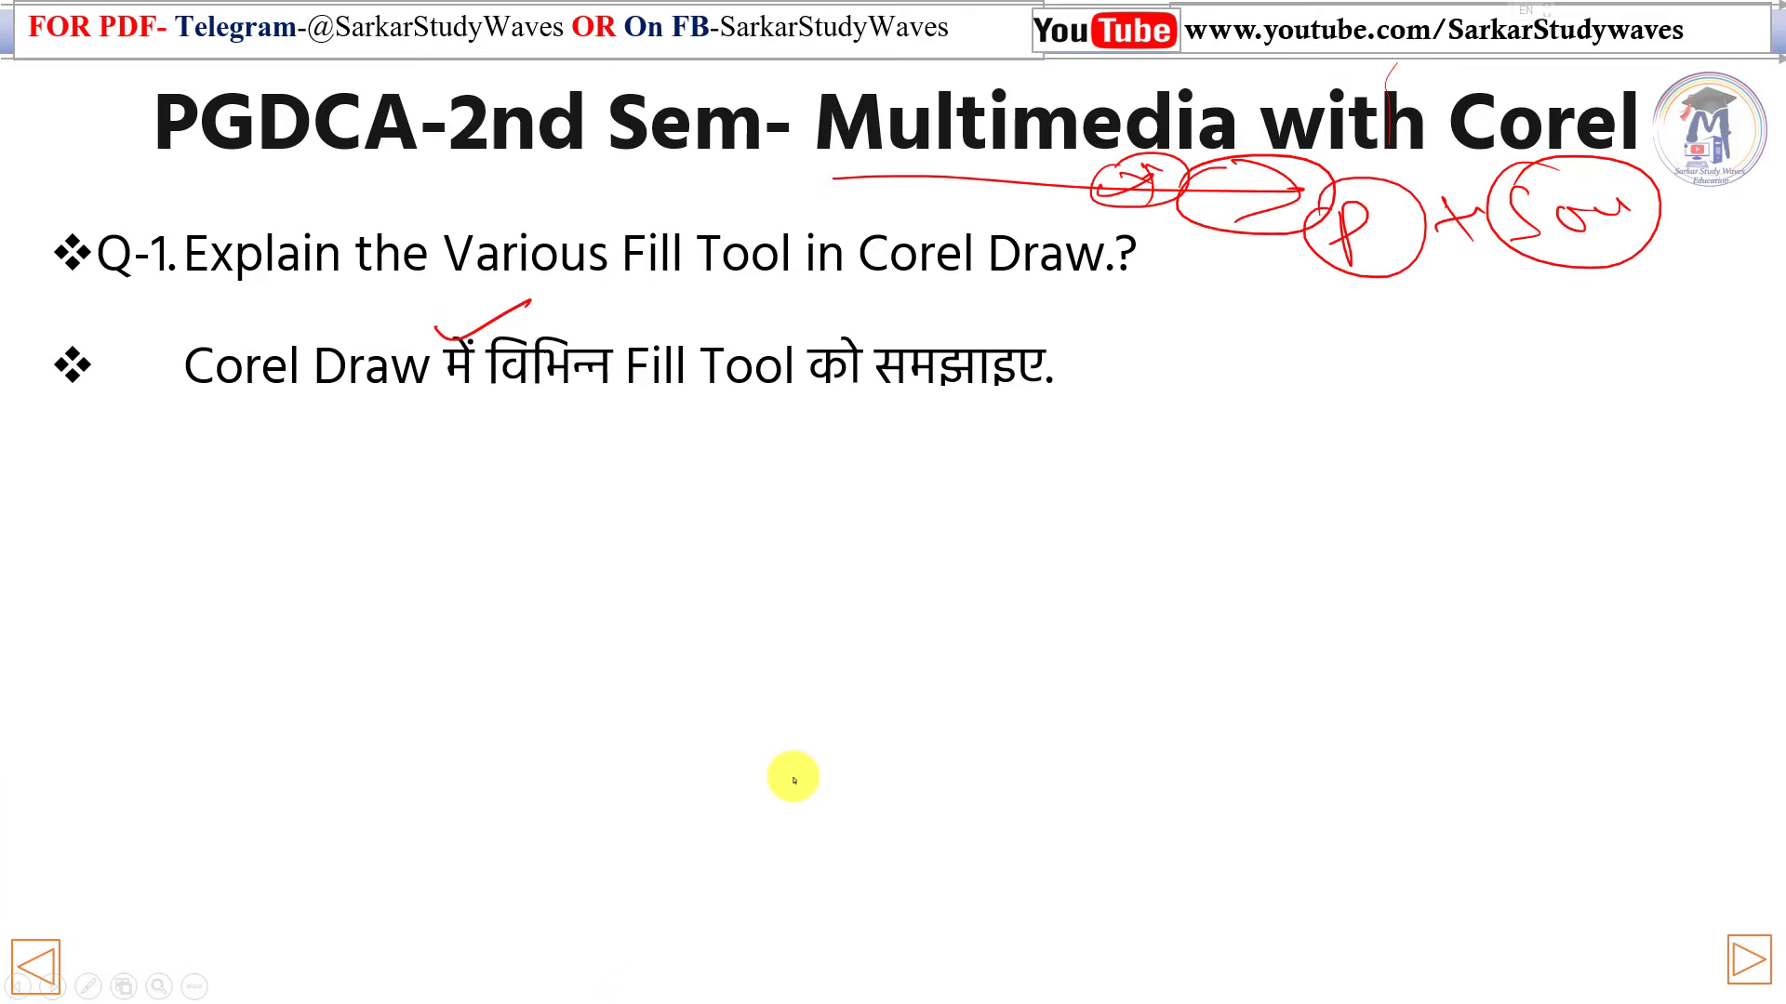
pyautogui.press('Right')
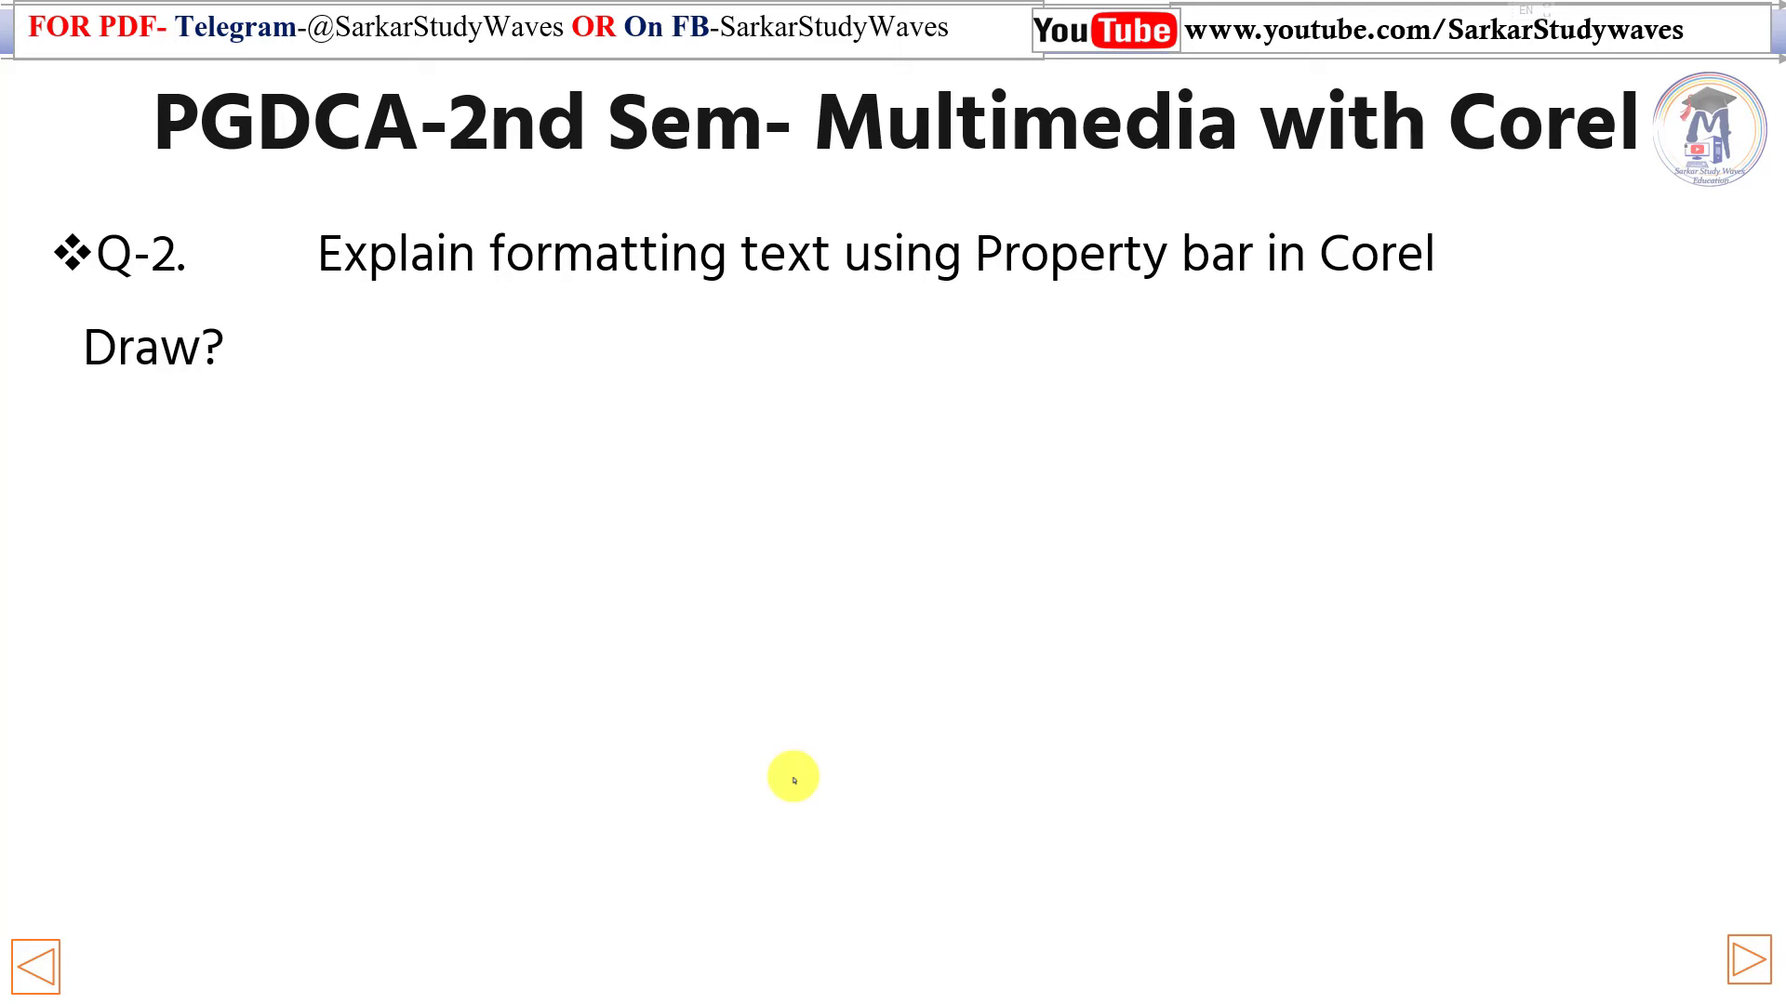
pyautogui.press('Right')
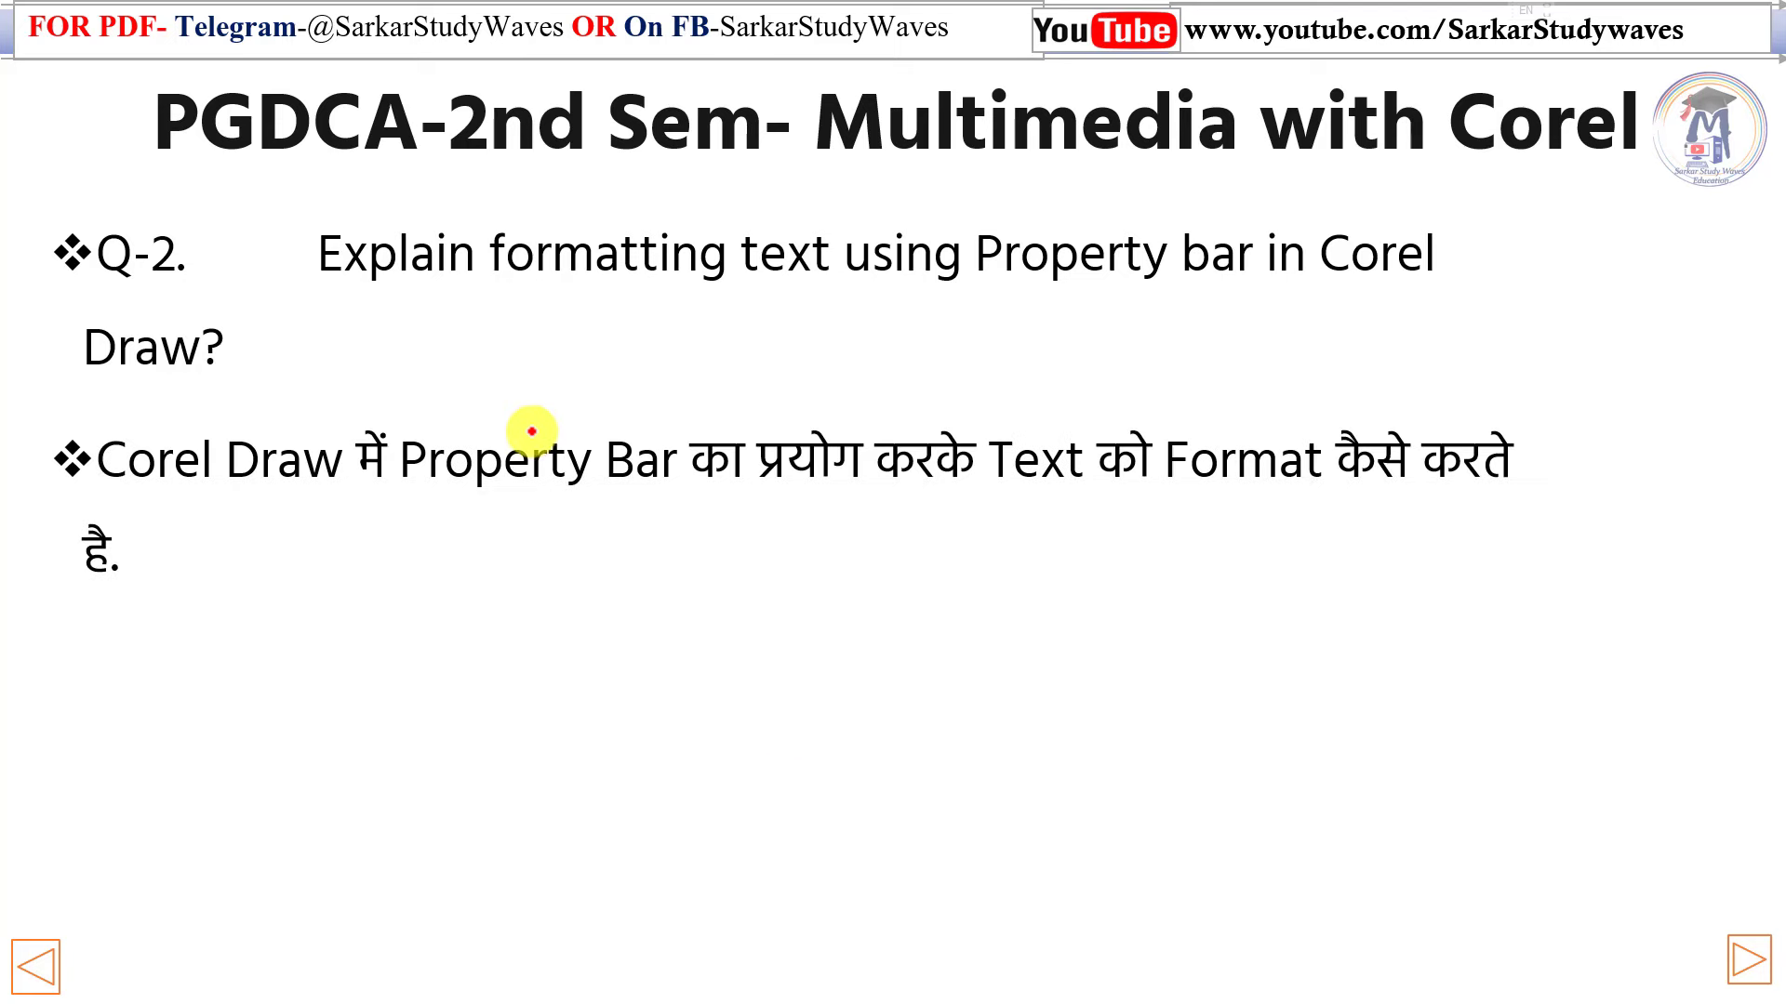
pyautogui.moveTo(534, 434); pyautogui.dragTo(631, 384)
pyautogui.moveTo(1067, 425)
pyautogui.mouseDown()
pyautogui.moveTo(1060, 516)
pyautogui.moveTo(1029, 450)
pyautogui.mouseUp()
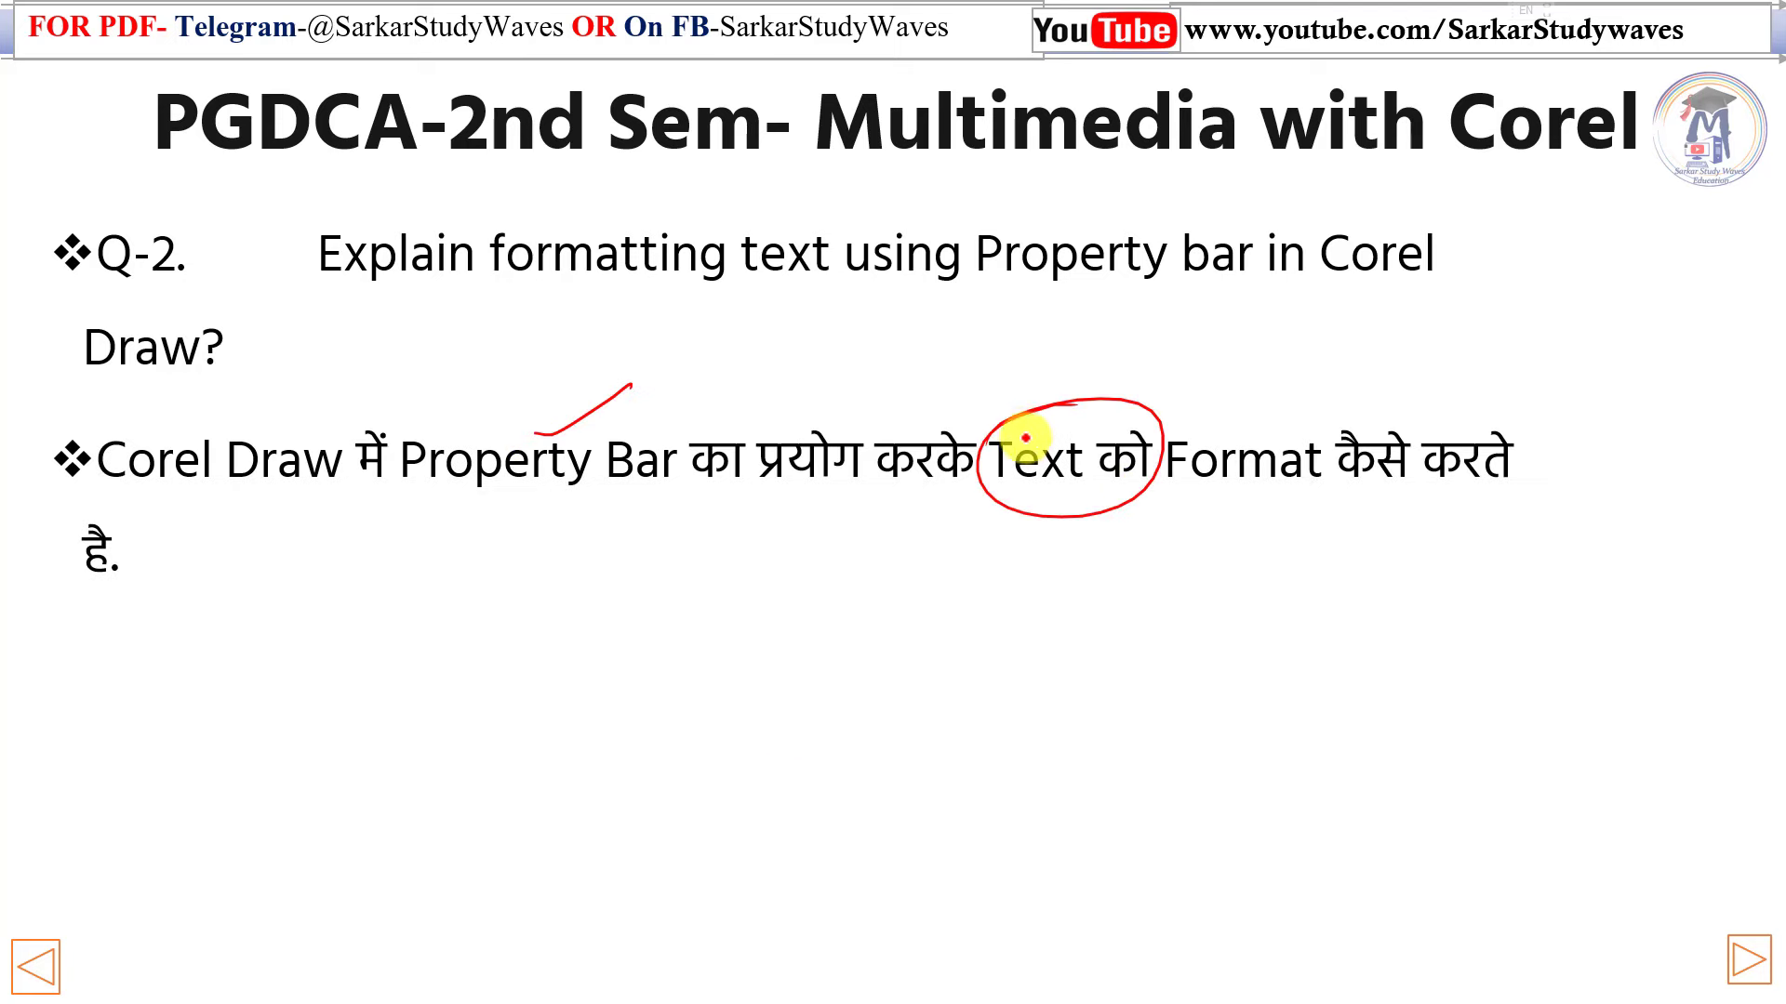
# Step: Switch to the CorelDRAW drawing and add the artistic text "Practical" between the Menu Bar banner and the gradient rectangle
pyautogui.hotkey('alt', 'Tab')
pyautogui.press('space')
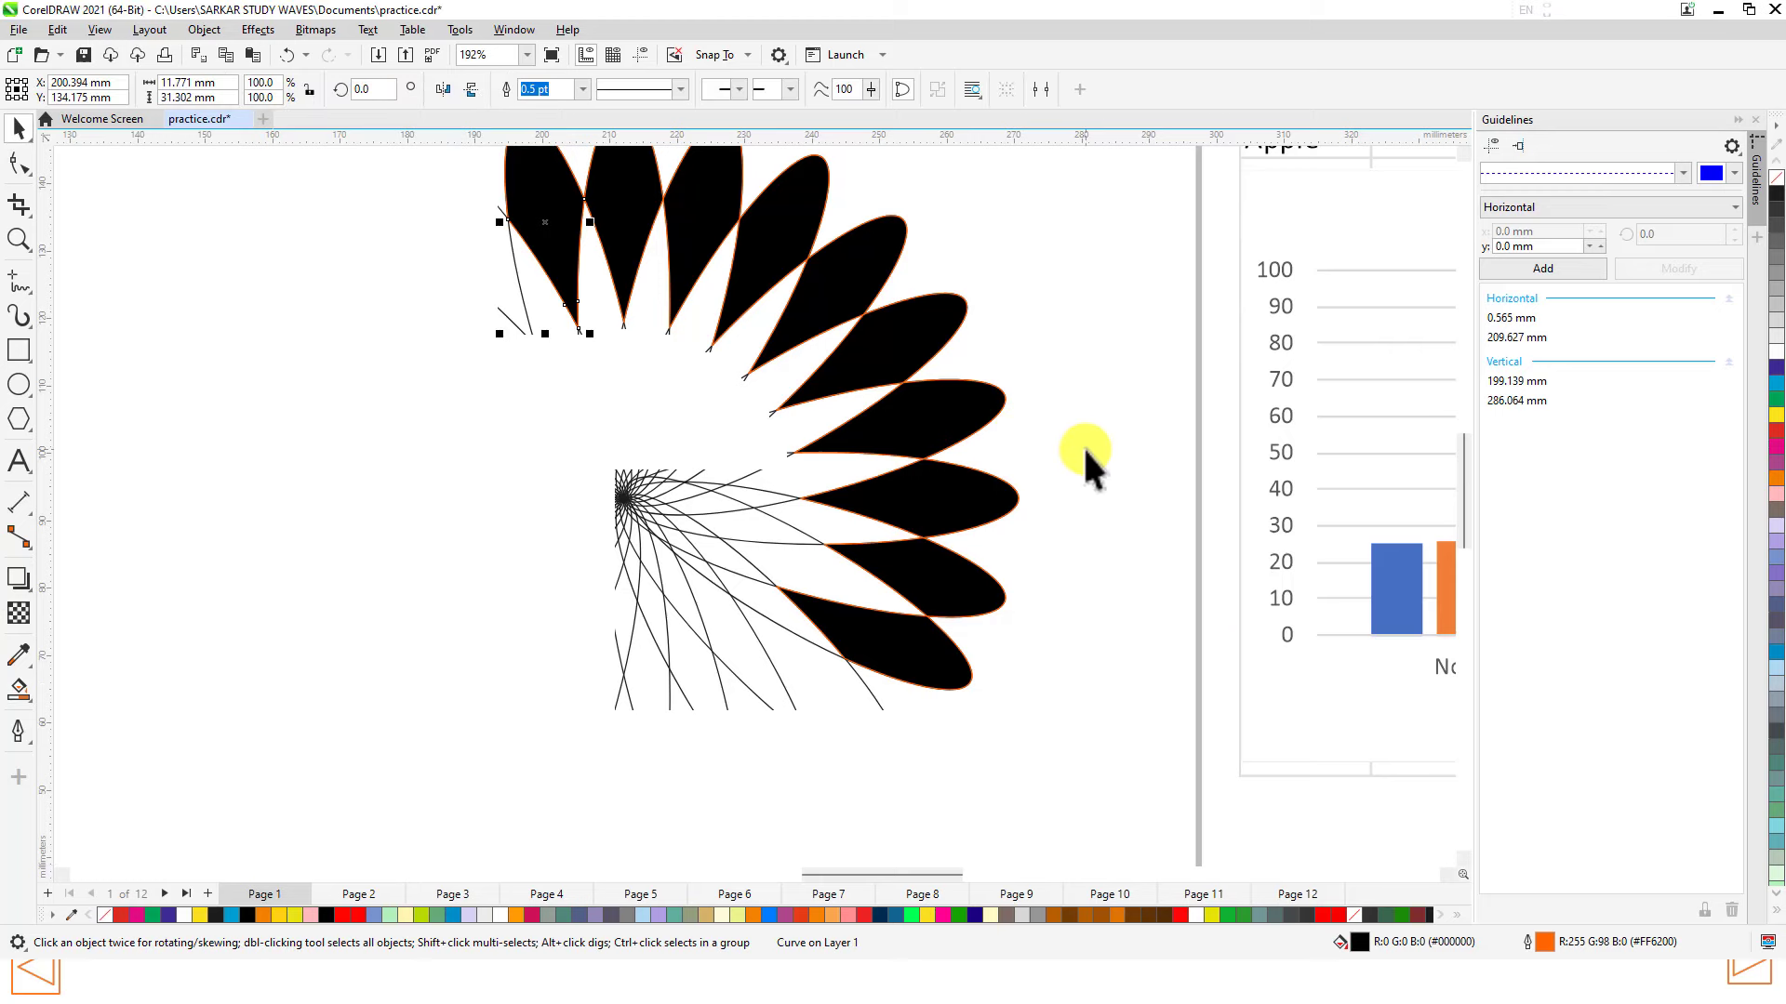
pyautogui.scroll(-3, 1083, 445)
pyautogui.scroll(3, 455, 169)
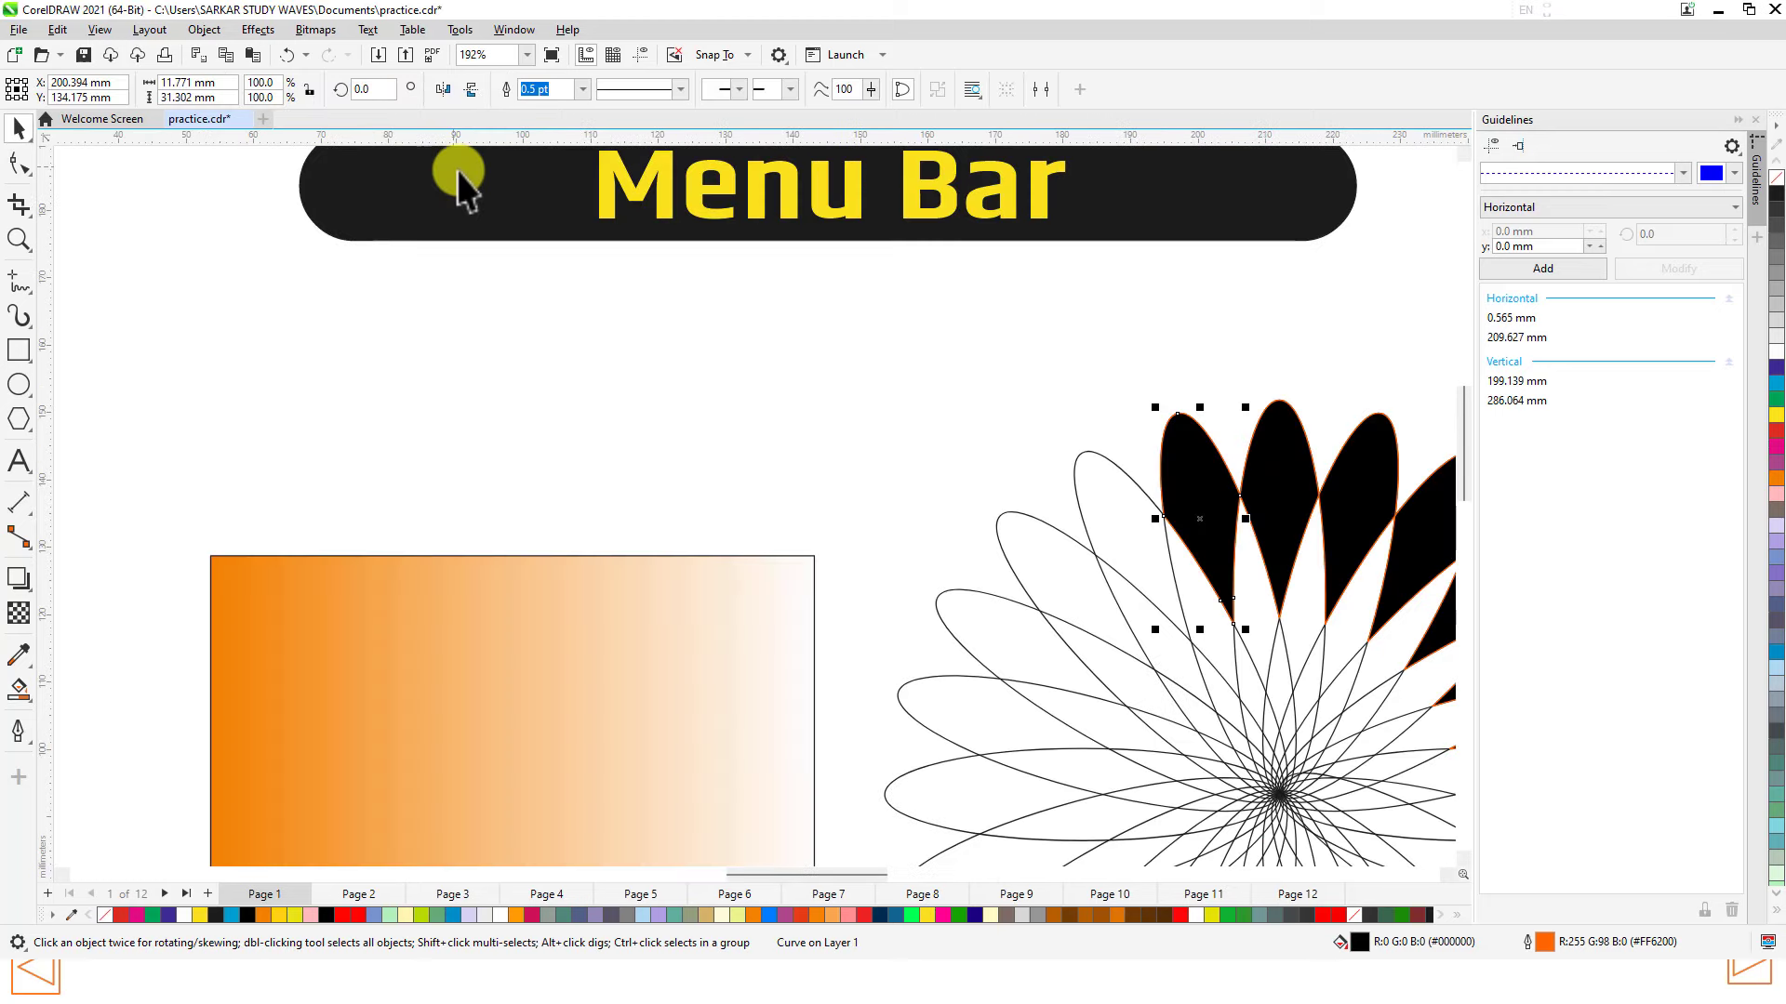
pyautogui.click(18, 460)
pyautogui.click(375, 370)
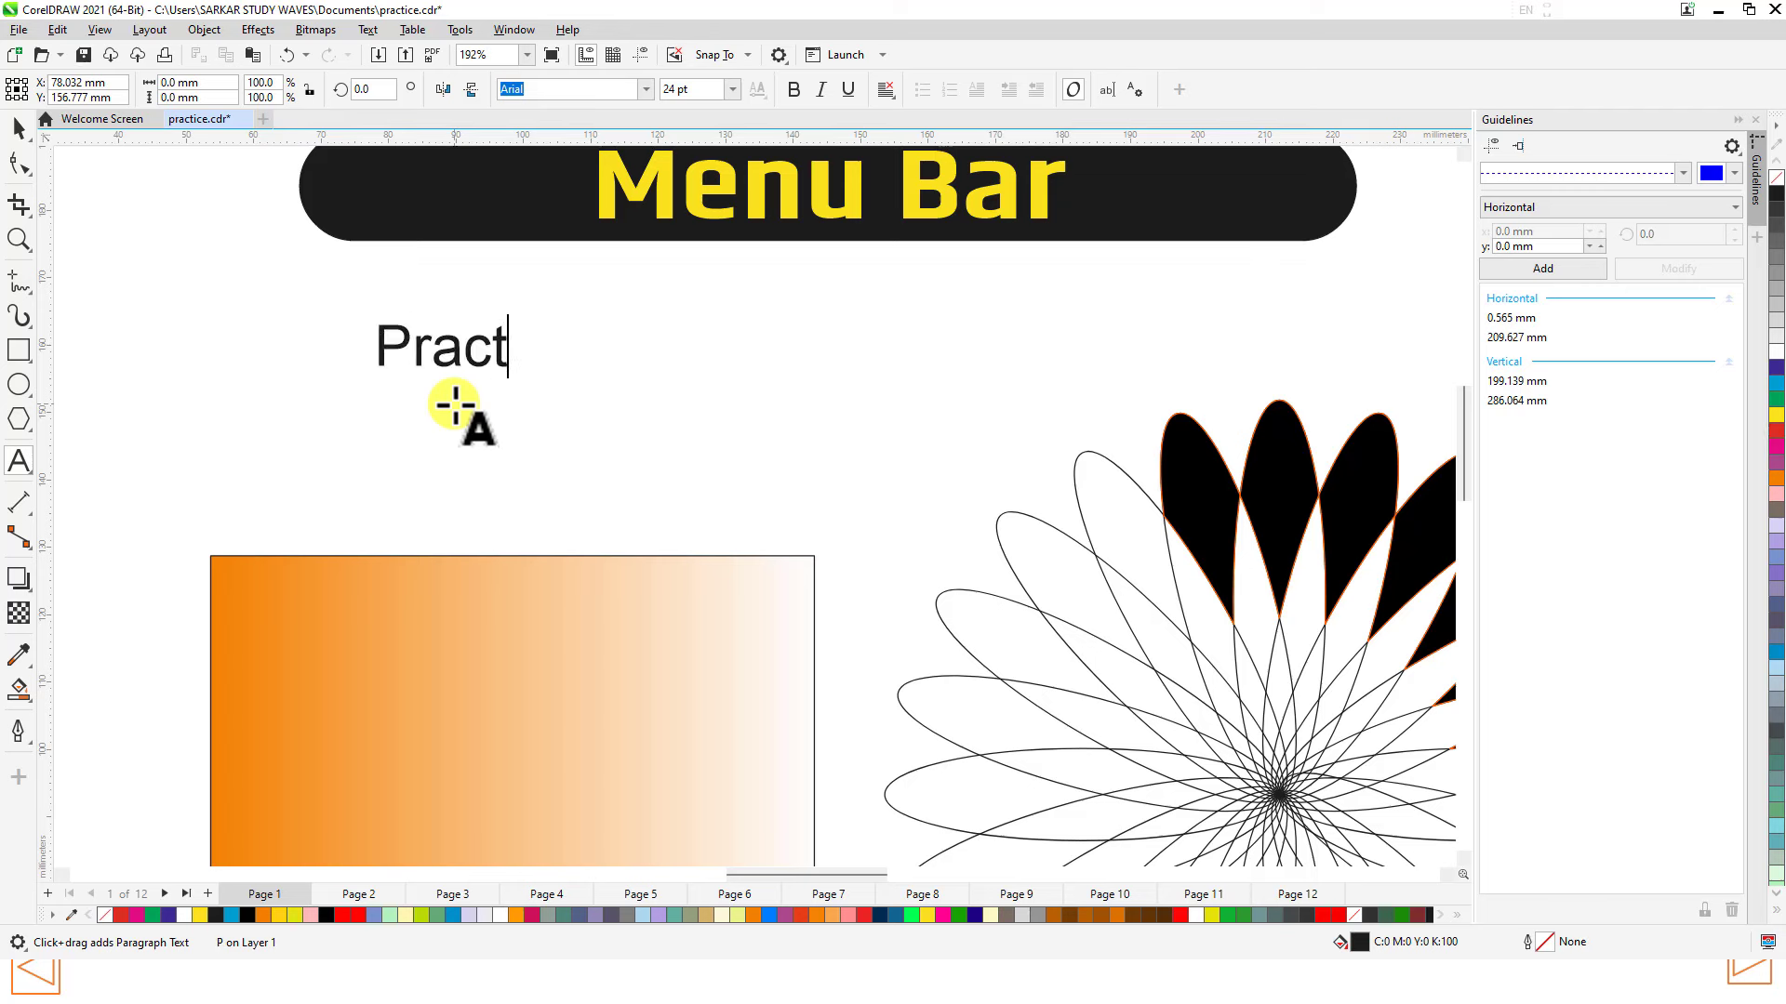
pyautogui.write('Practical')
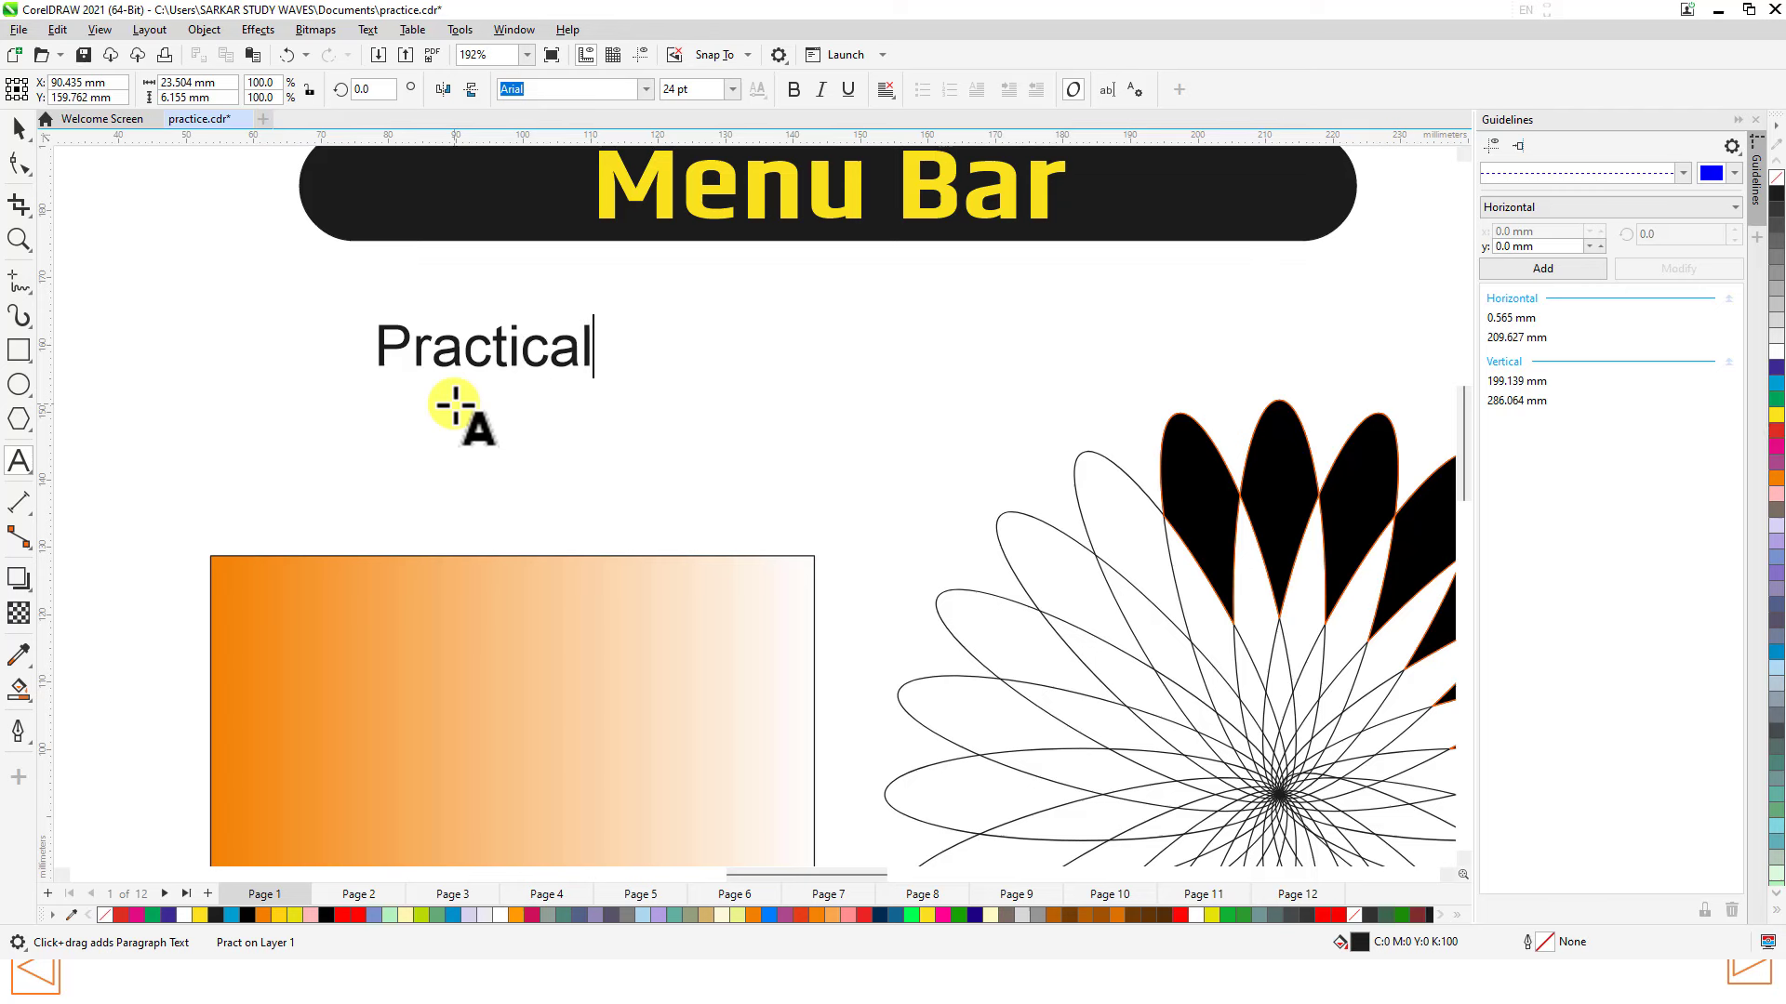
# Step: Set the "Practical" text to the Khand Medium font at 48 pt
pyautogui.doubleClick(507, 351)
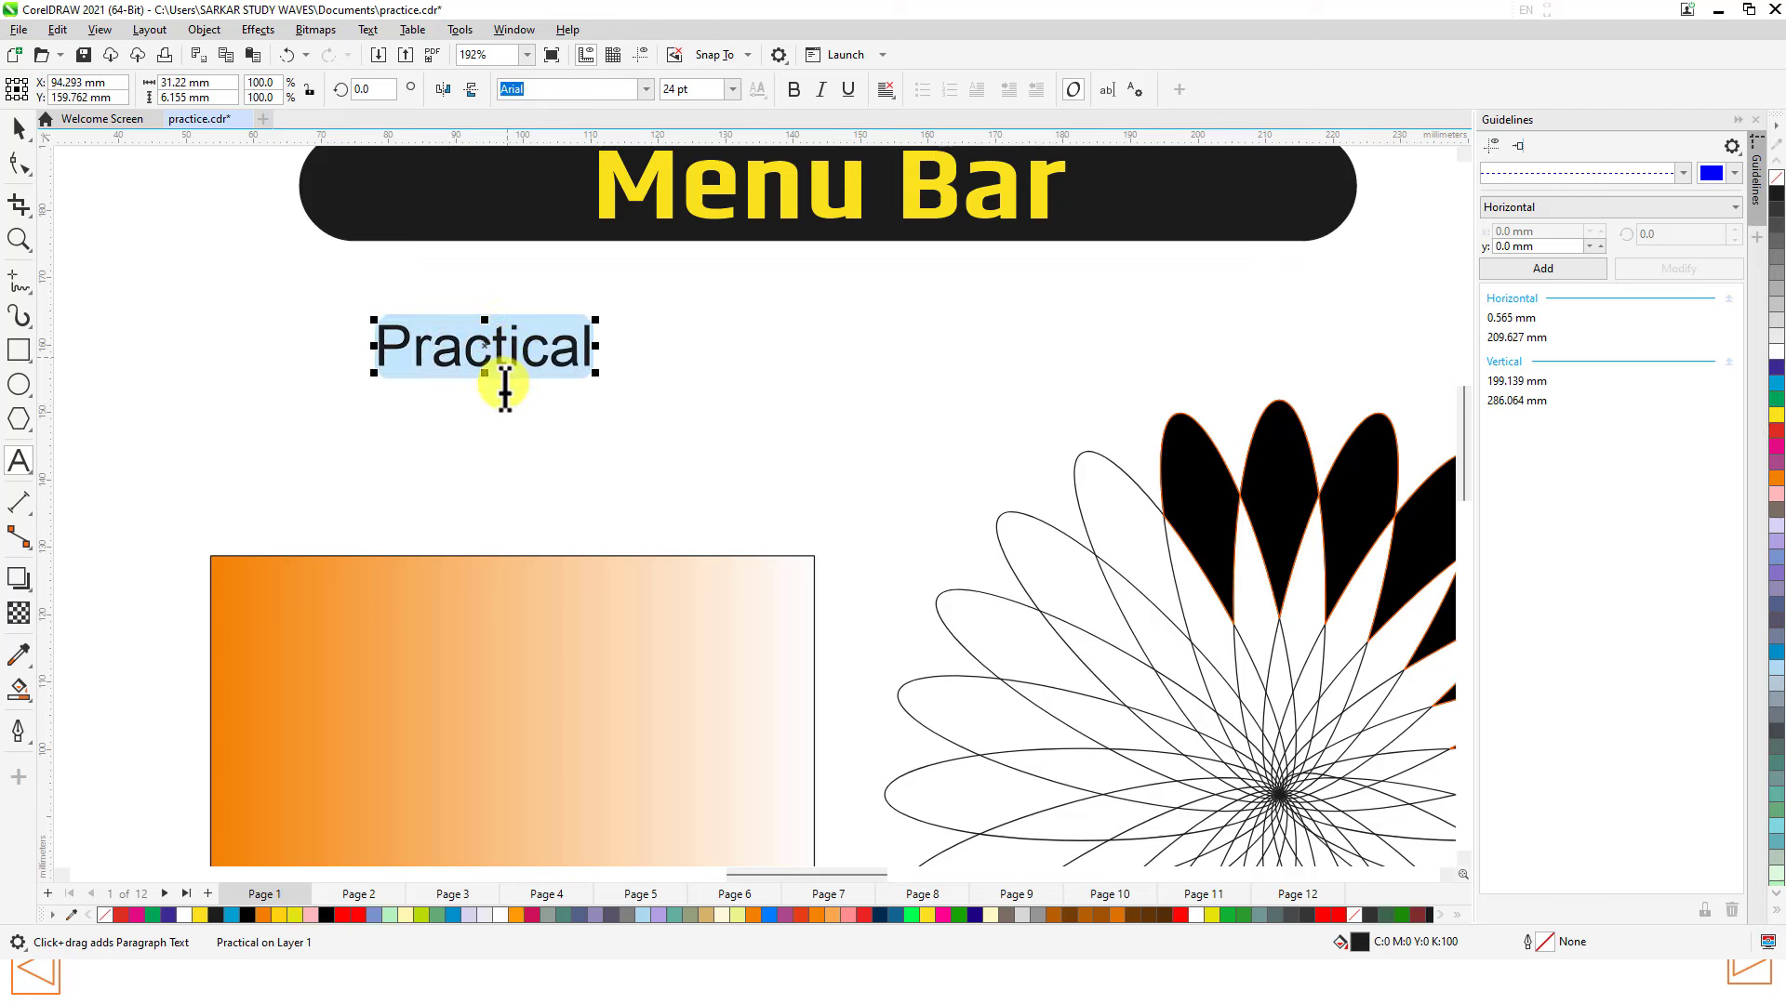
pyautogui.click(644, 89)
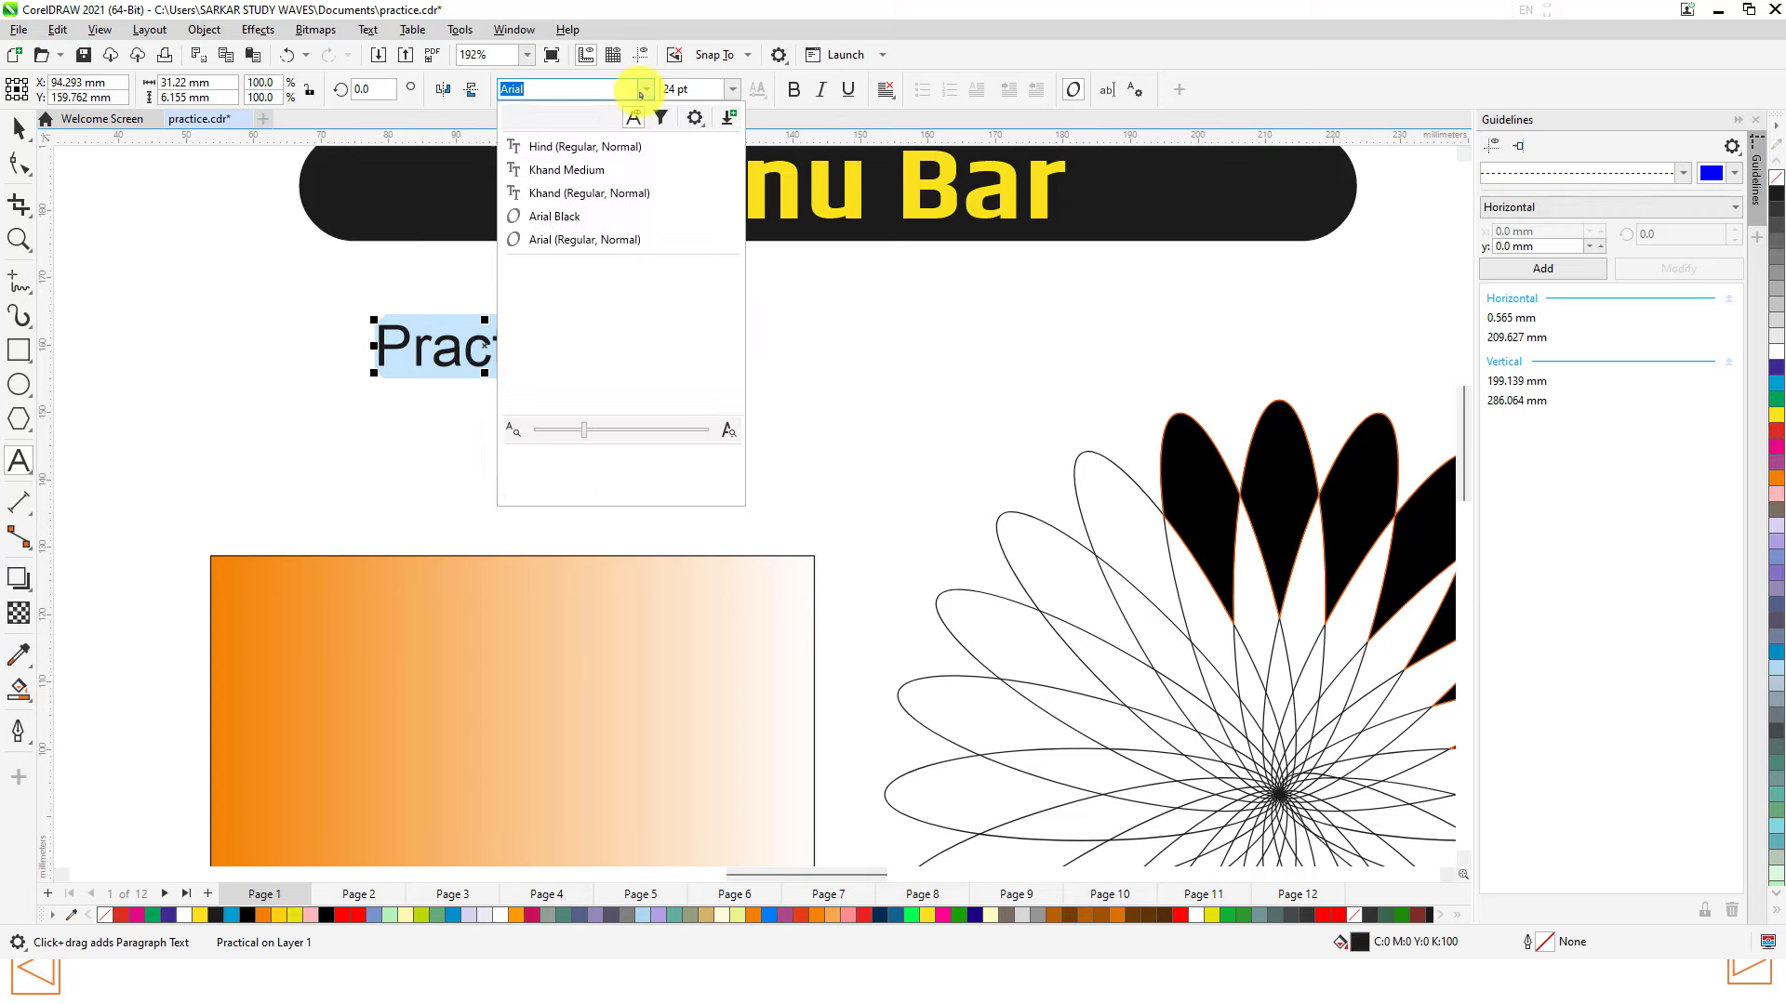
pyautogui.write('k')
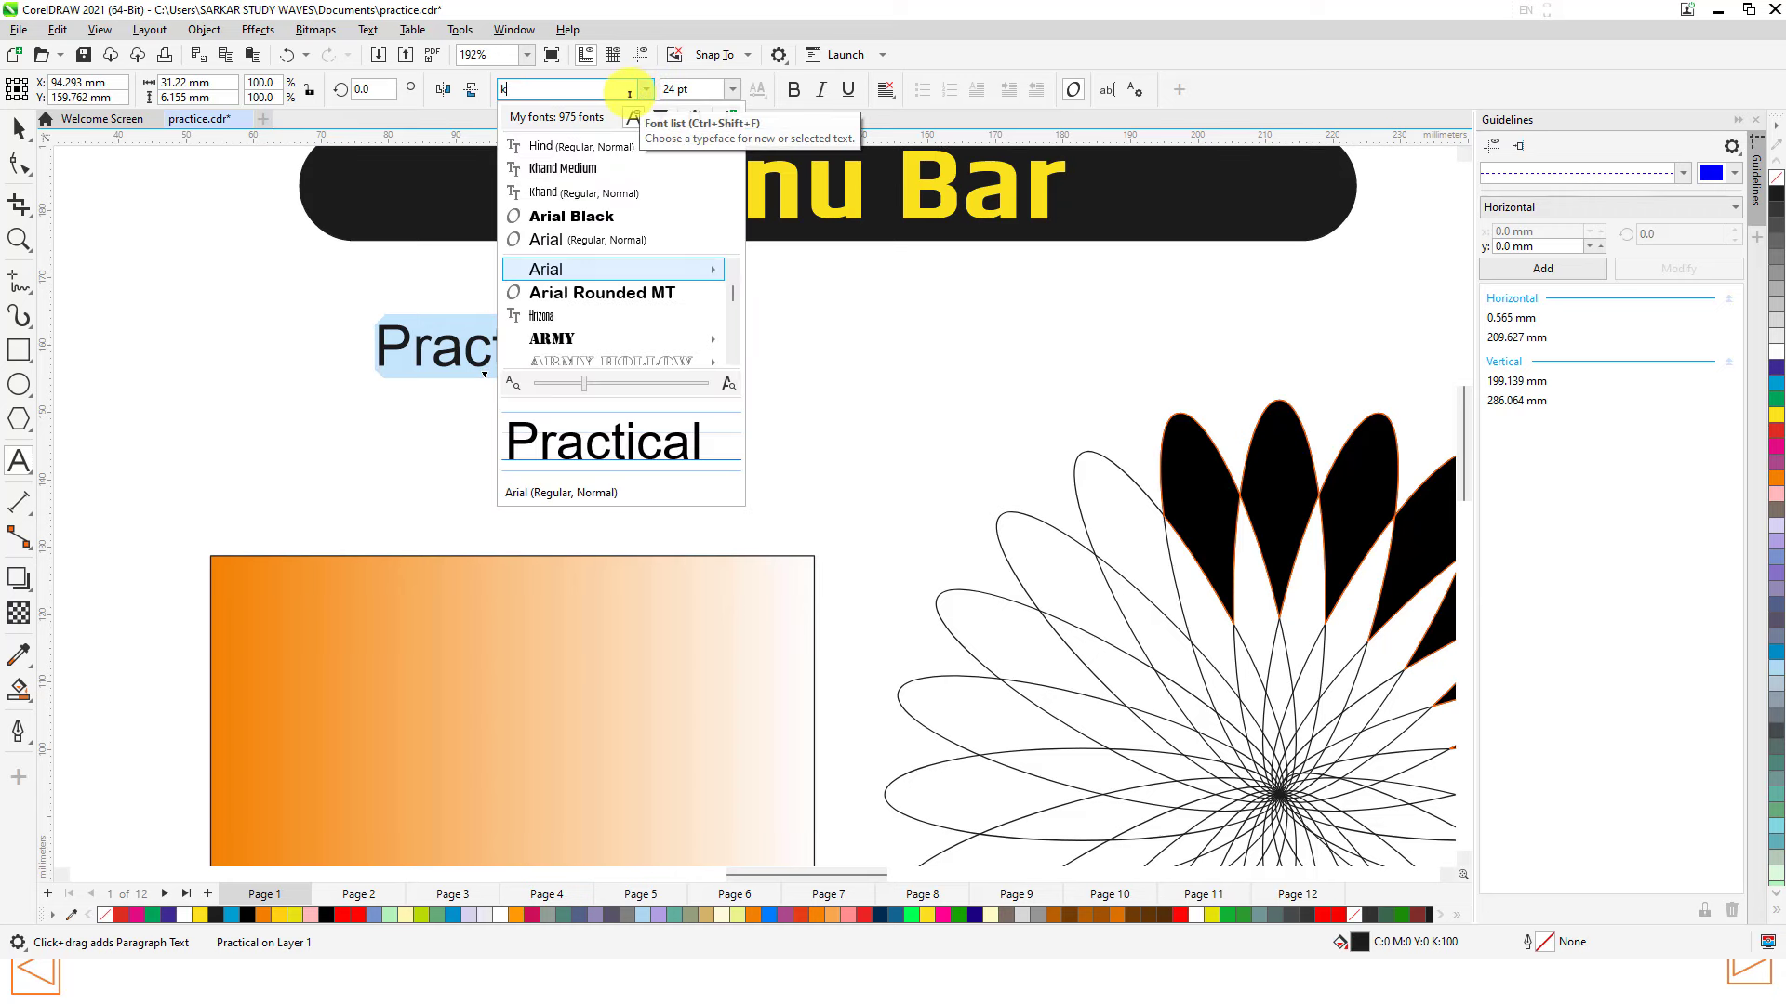
pyautogui.write('ha')
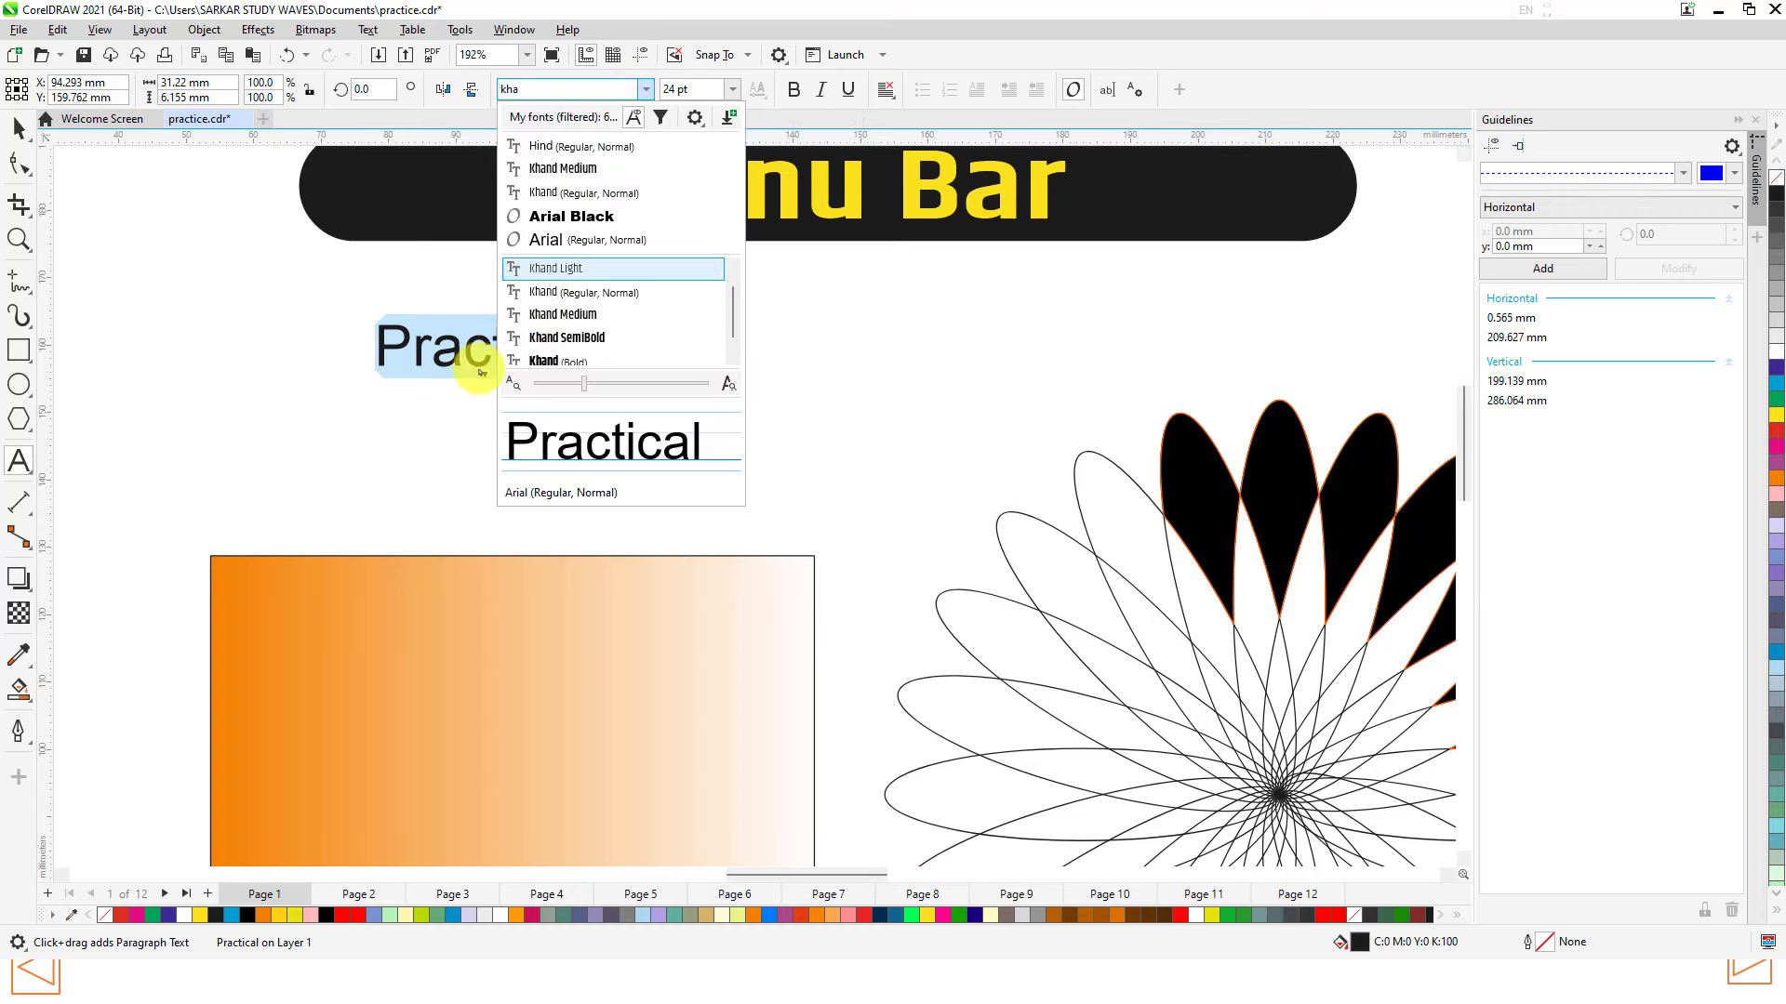
pyautogui.click(577, 313)
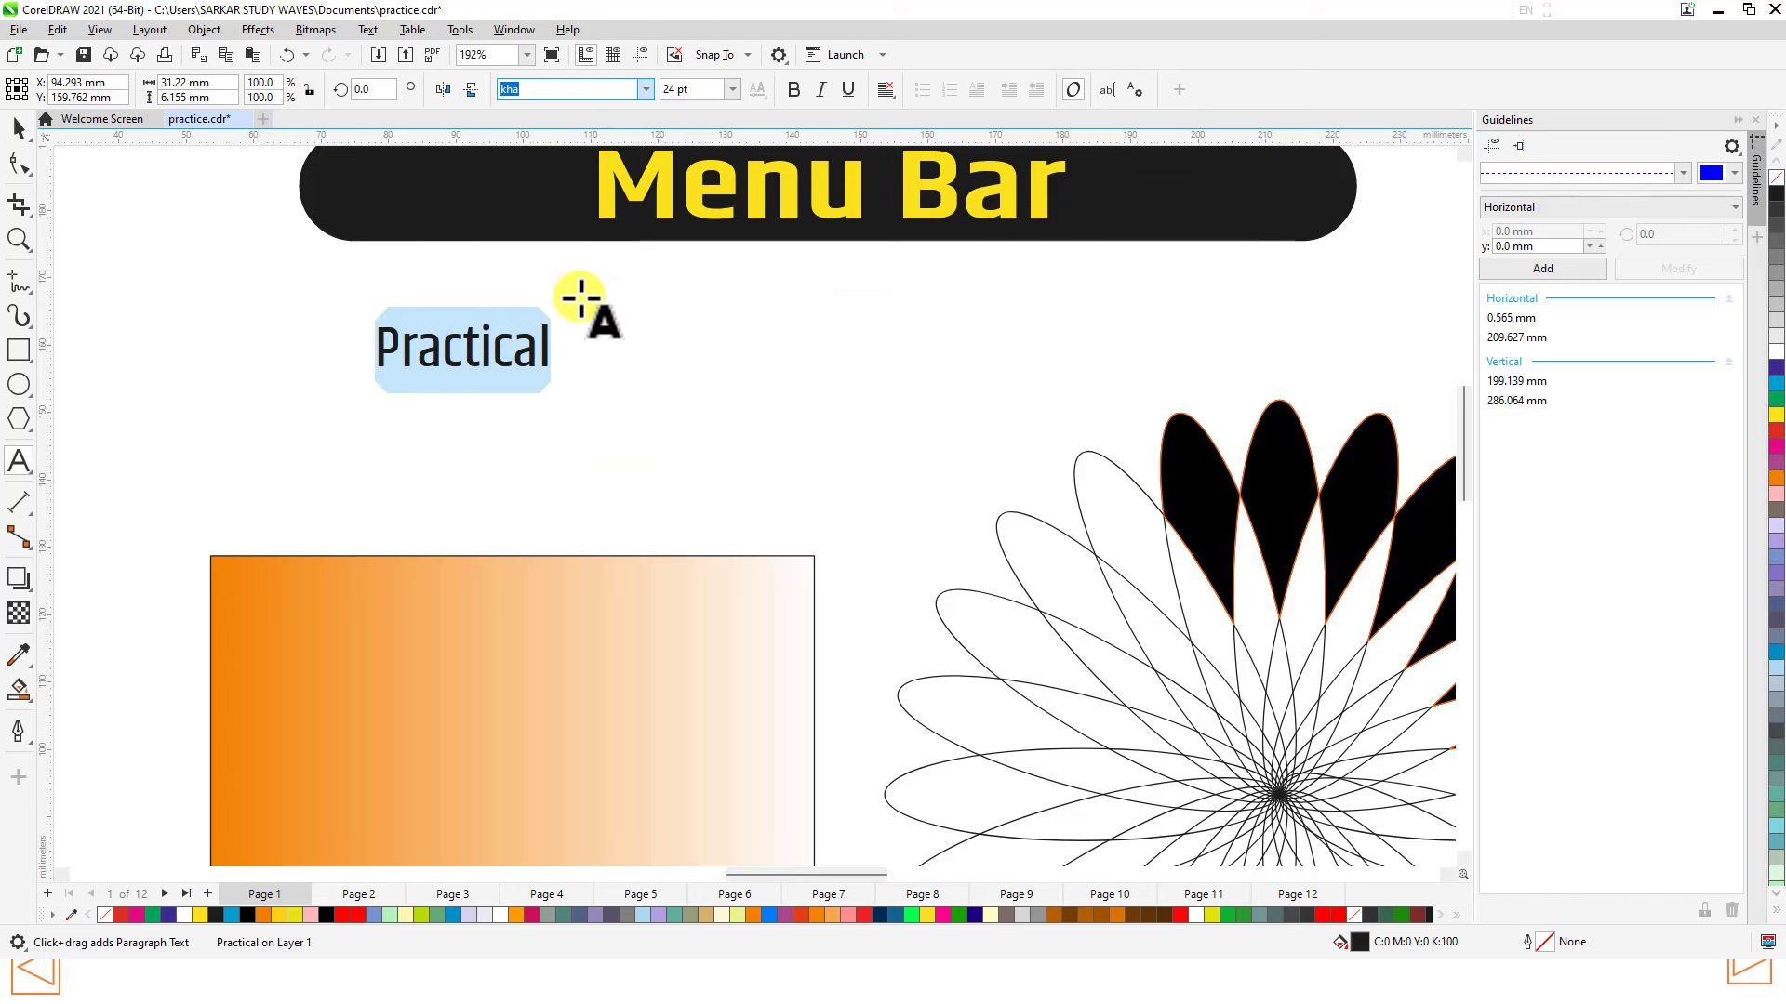
pyautogui.click(732, 90)
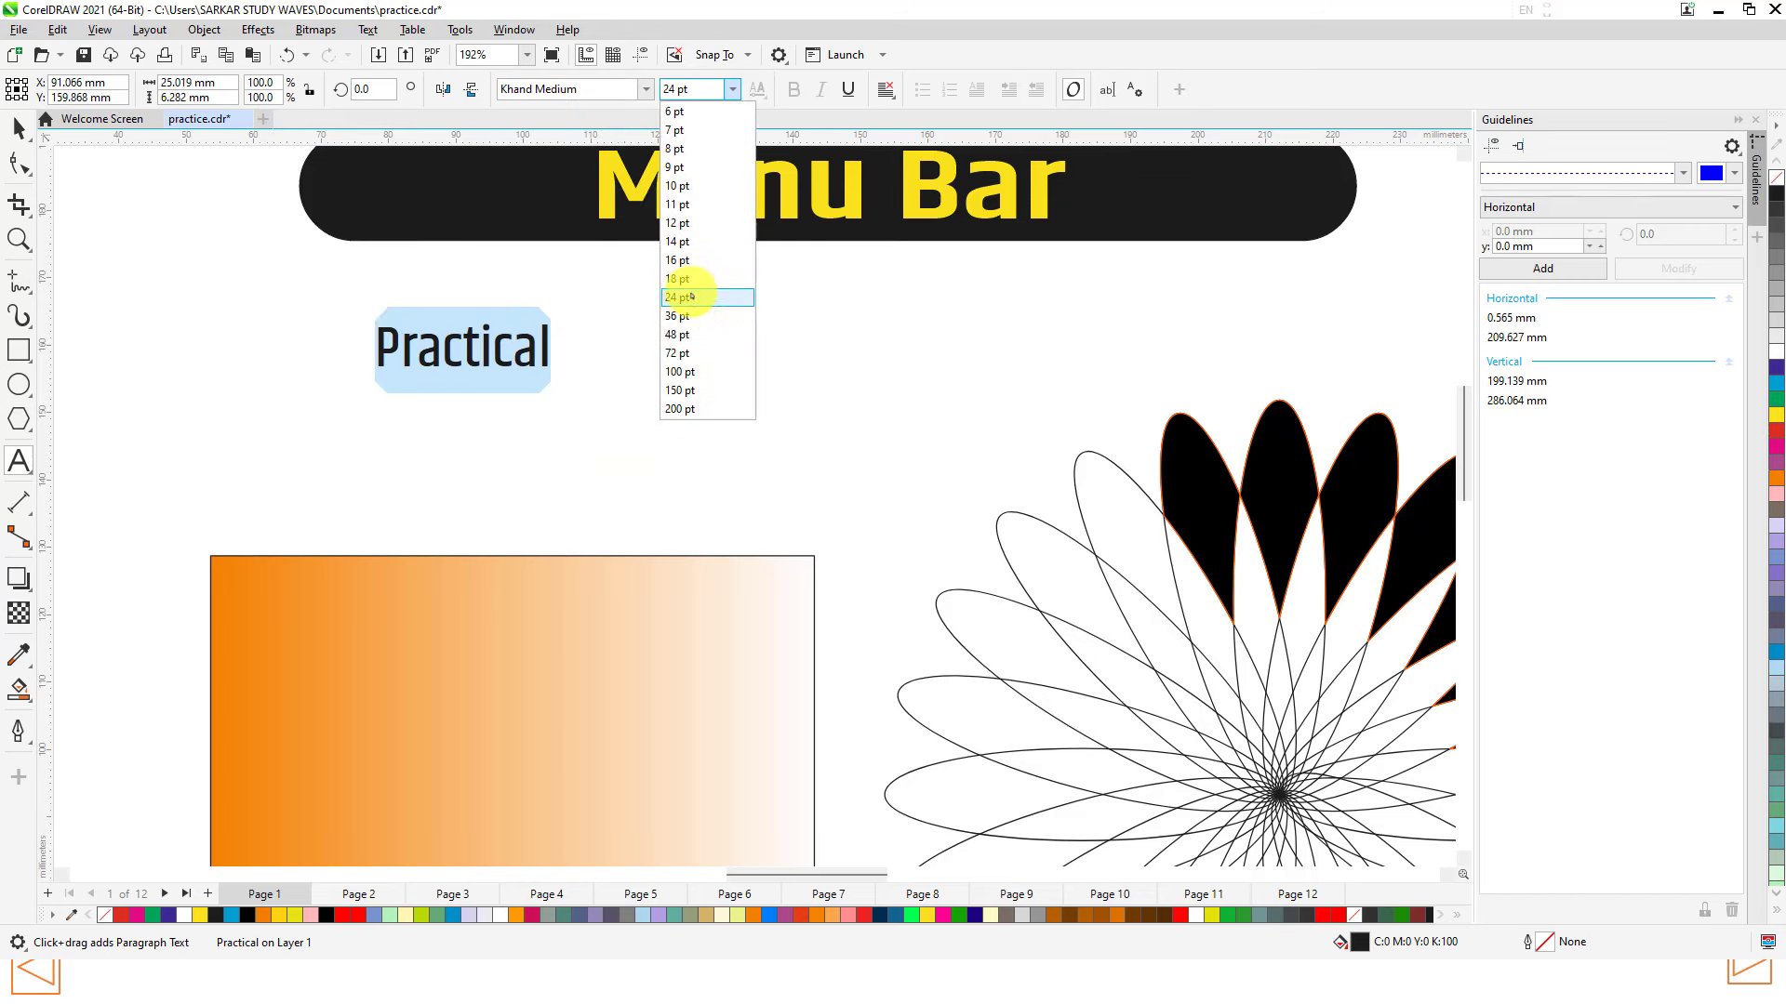
pyautogui.click(686, 337)
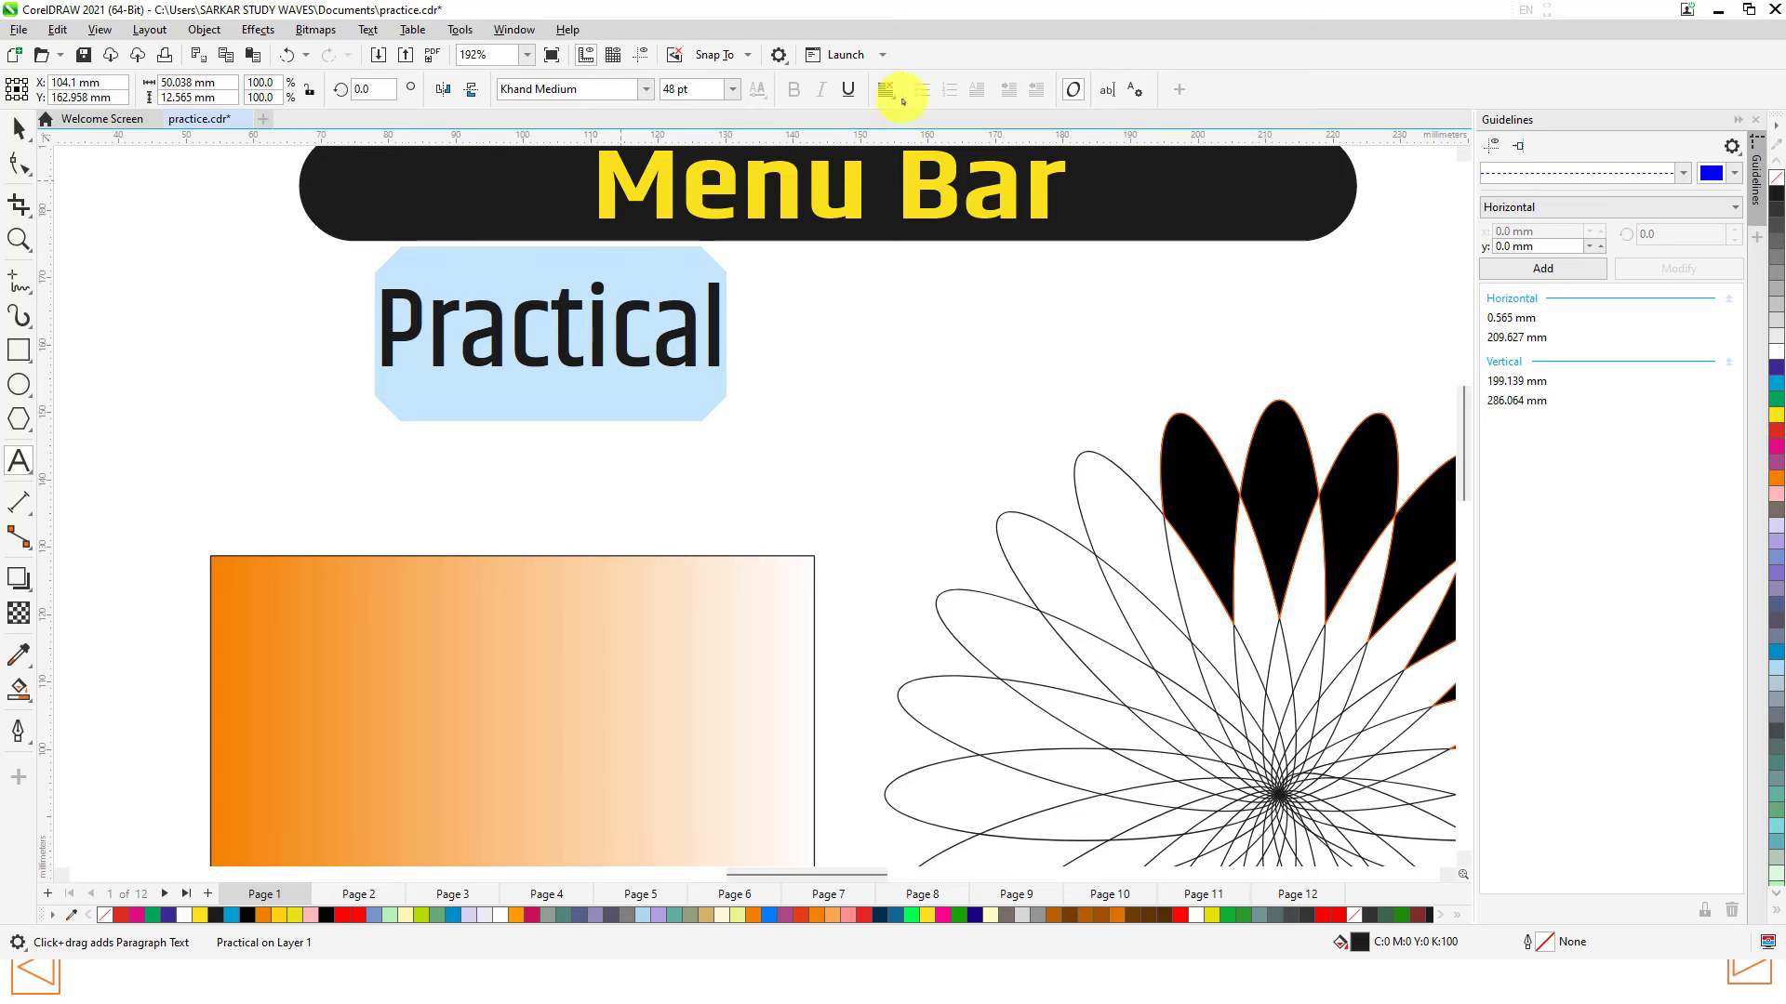
# Step: Mirror the "Practical" text horizontally and flip it back
pyautogui.click(439, 92)
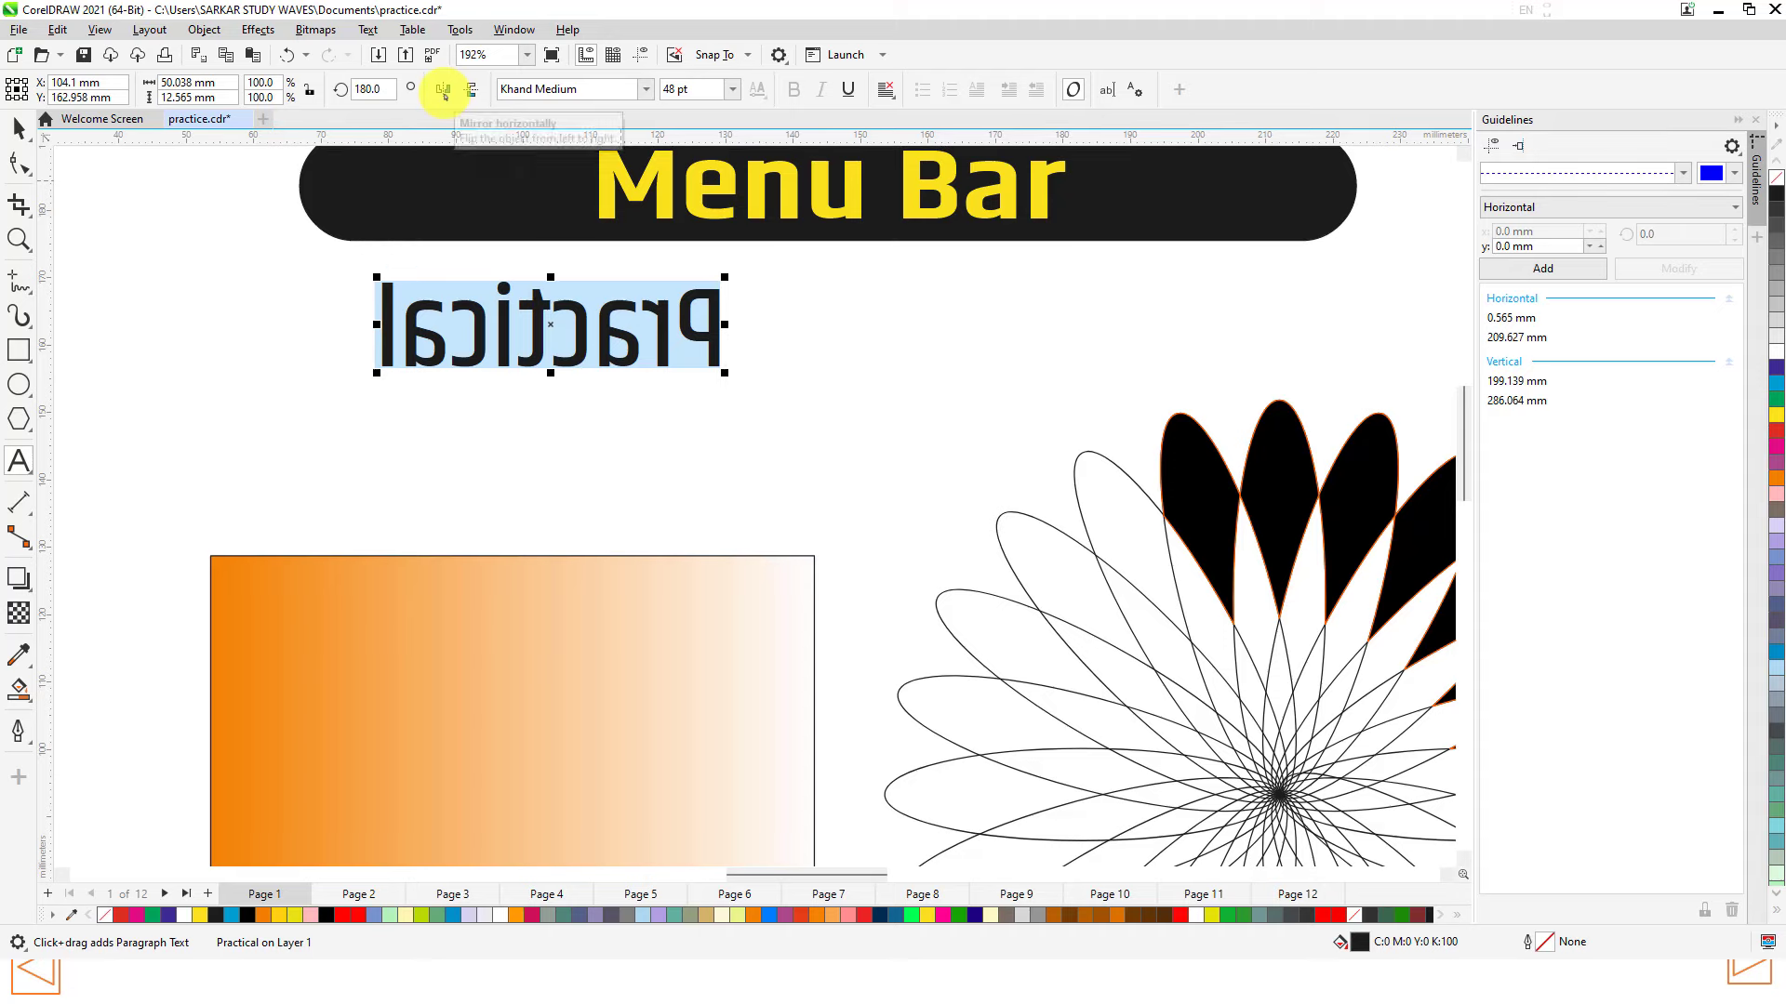
pyautogui.click(443, 92)
# Step: Switch to the PowerPoint slide show to read the next exam question, about Export in CorelDRAW
pyautogui.hotkey('alt', 'Tab')
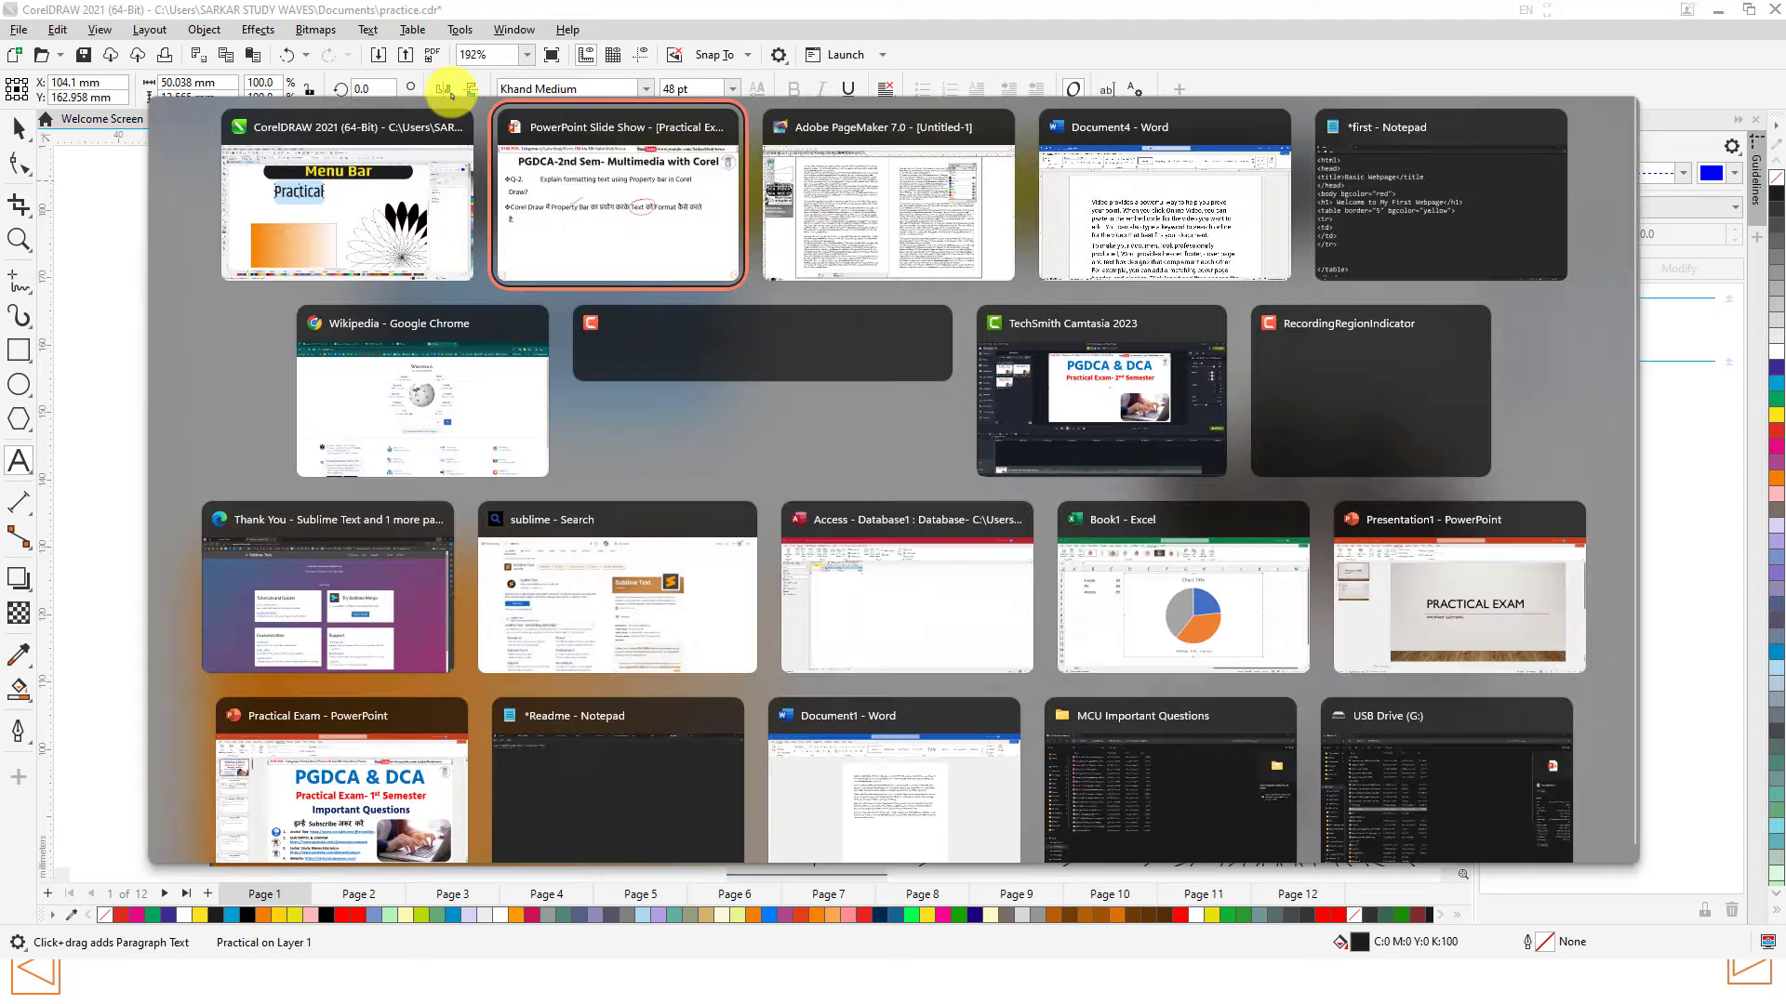
pyautogui.click(918, 369)
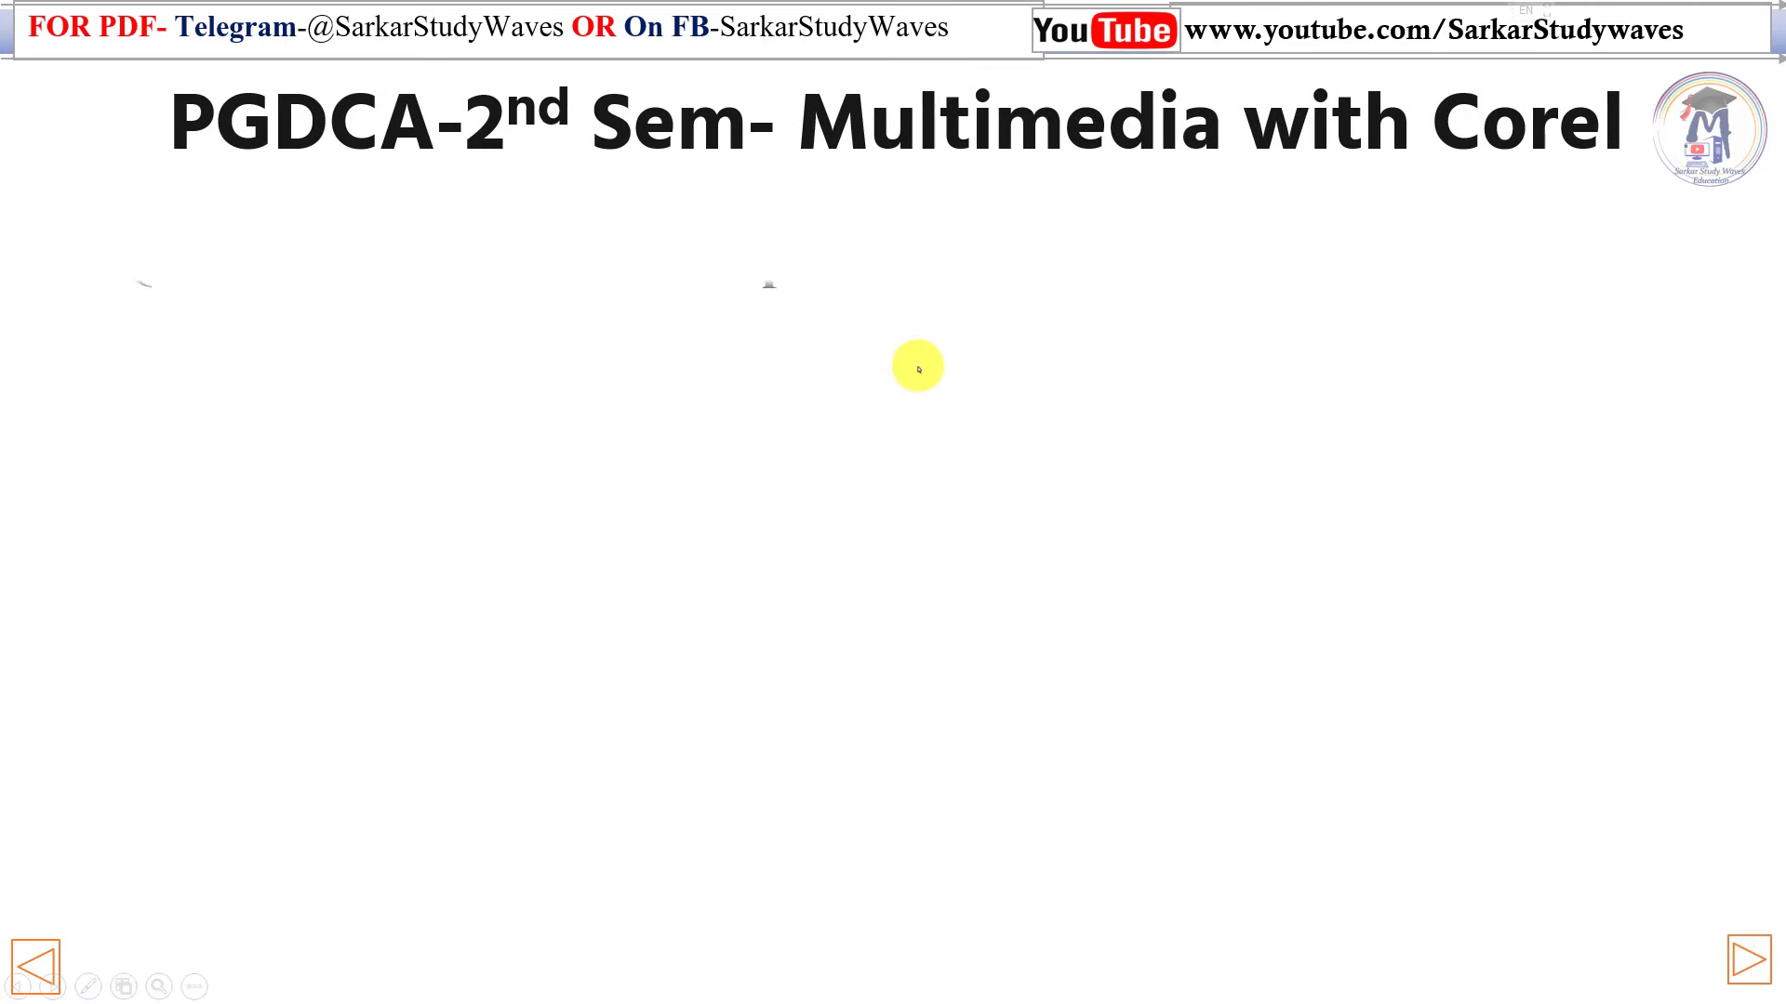
pyautogui.click(918, 369)
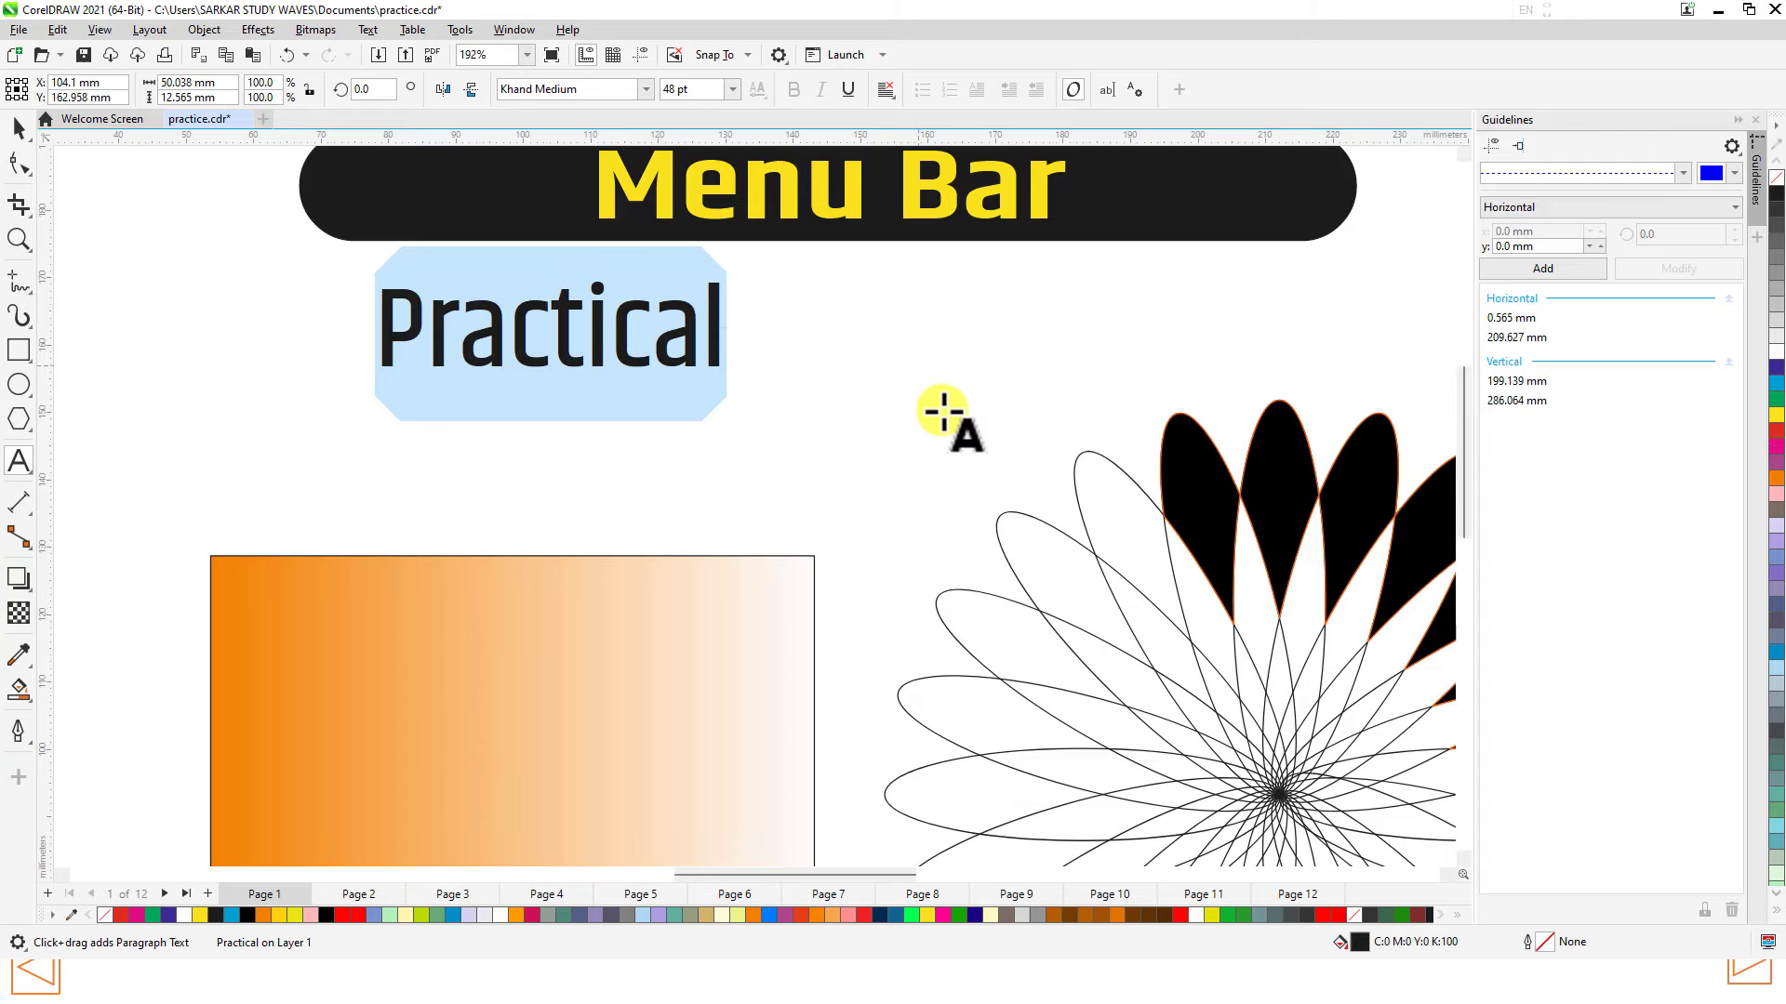
# Step: Export only the two envelope shapes beside the page as the PNG file practice, in RGB Color (24-bit) with transparency
pyautogui.scroll(-4, 930, 391)
pyautogui.scroll(1, 1037, 502)
pyautogui.scroll(-5, 1056, 499)
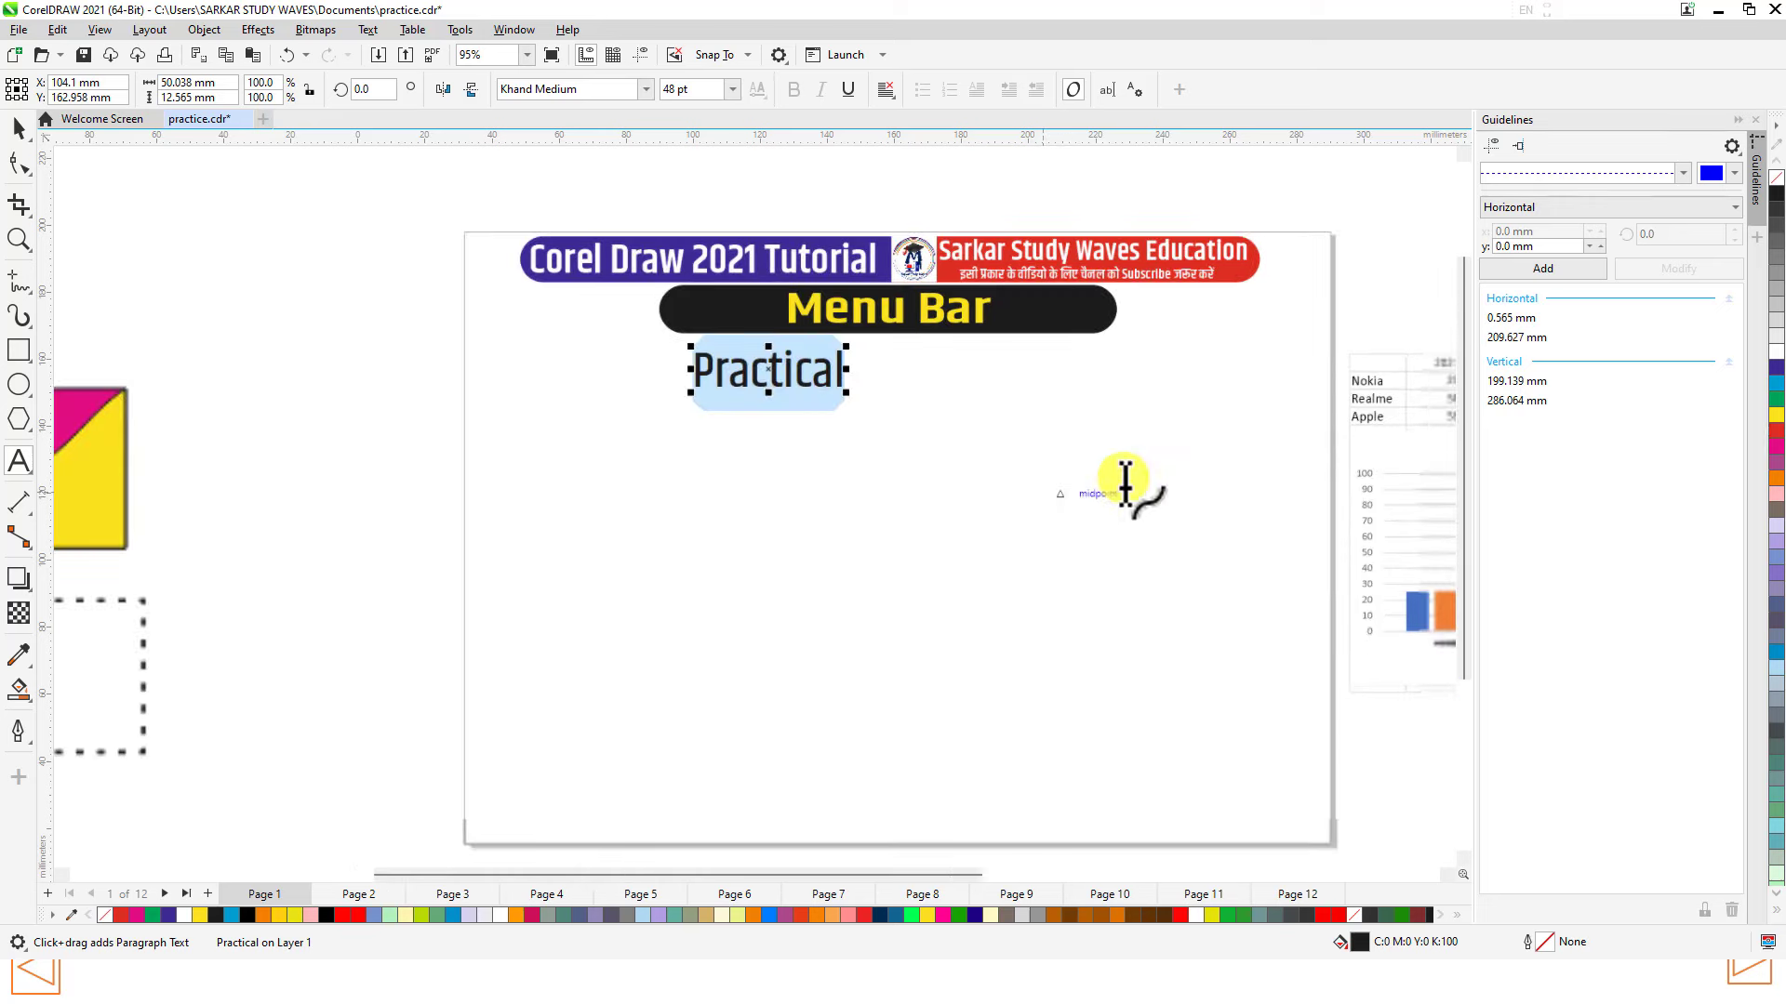
pyautogui.scroll(4, 569, 502)
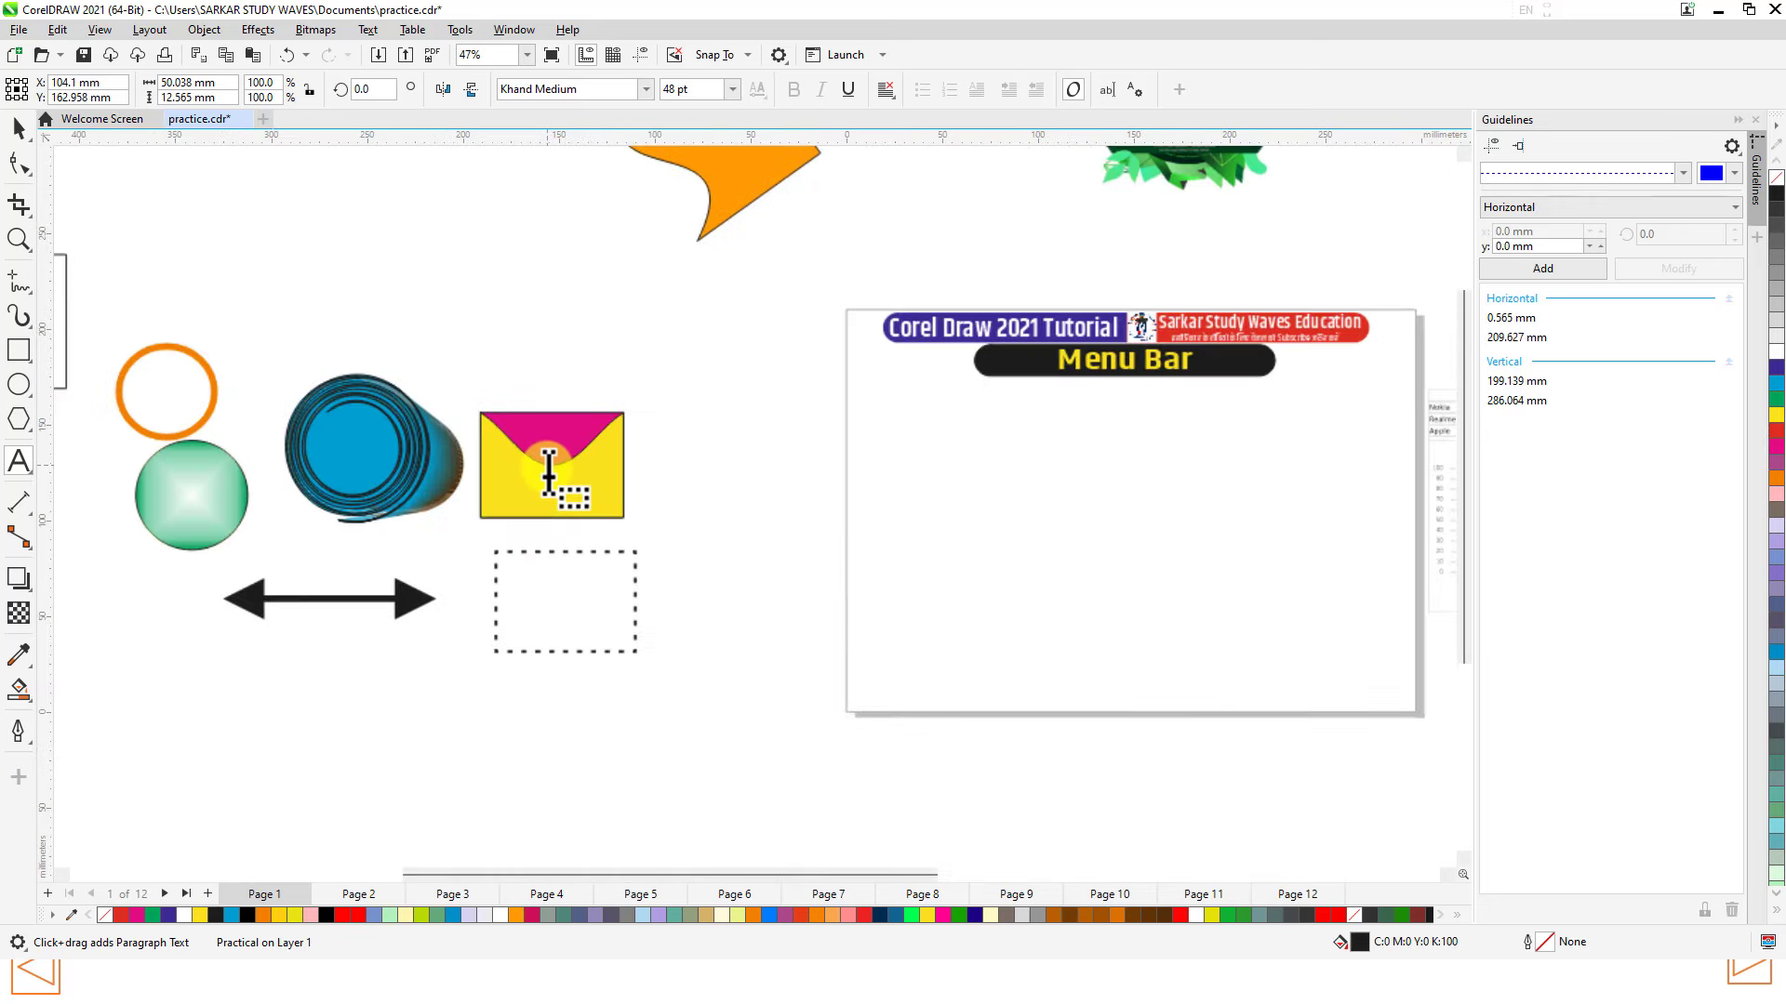
pyautogui.click(17, 128)
pyautogui.scroll(3, 584, 430)
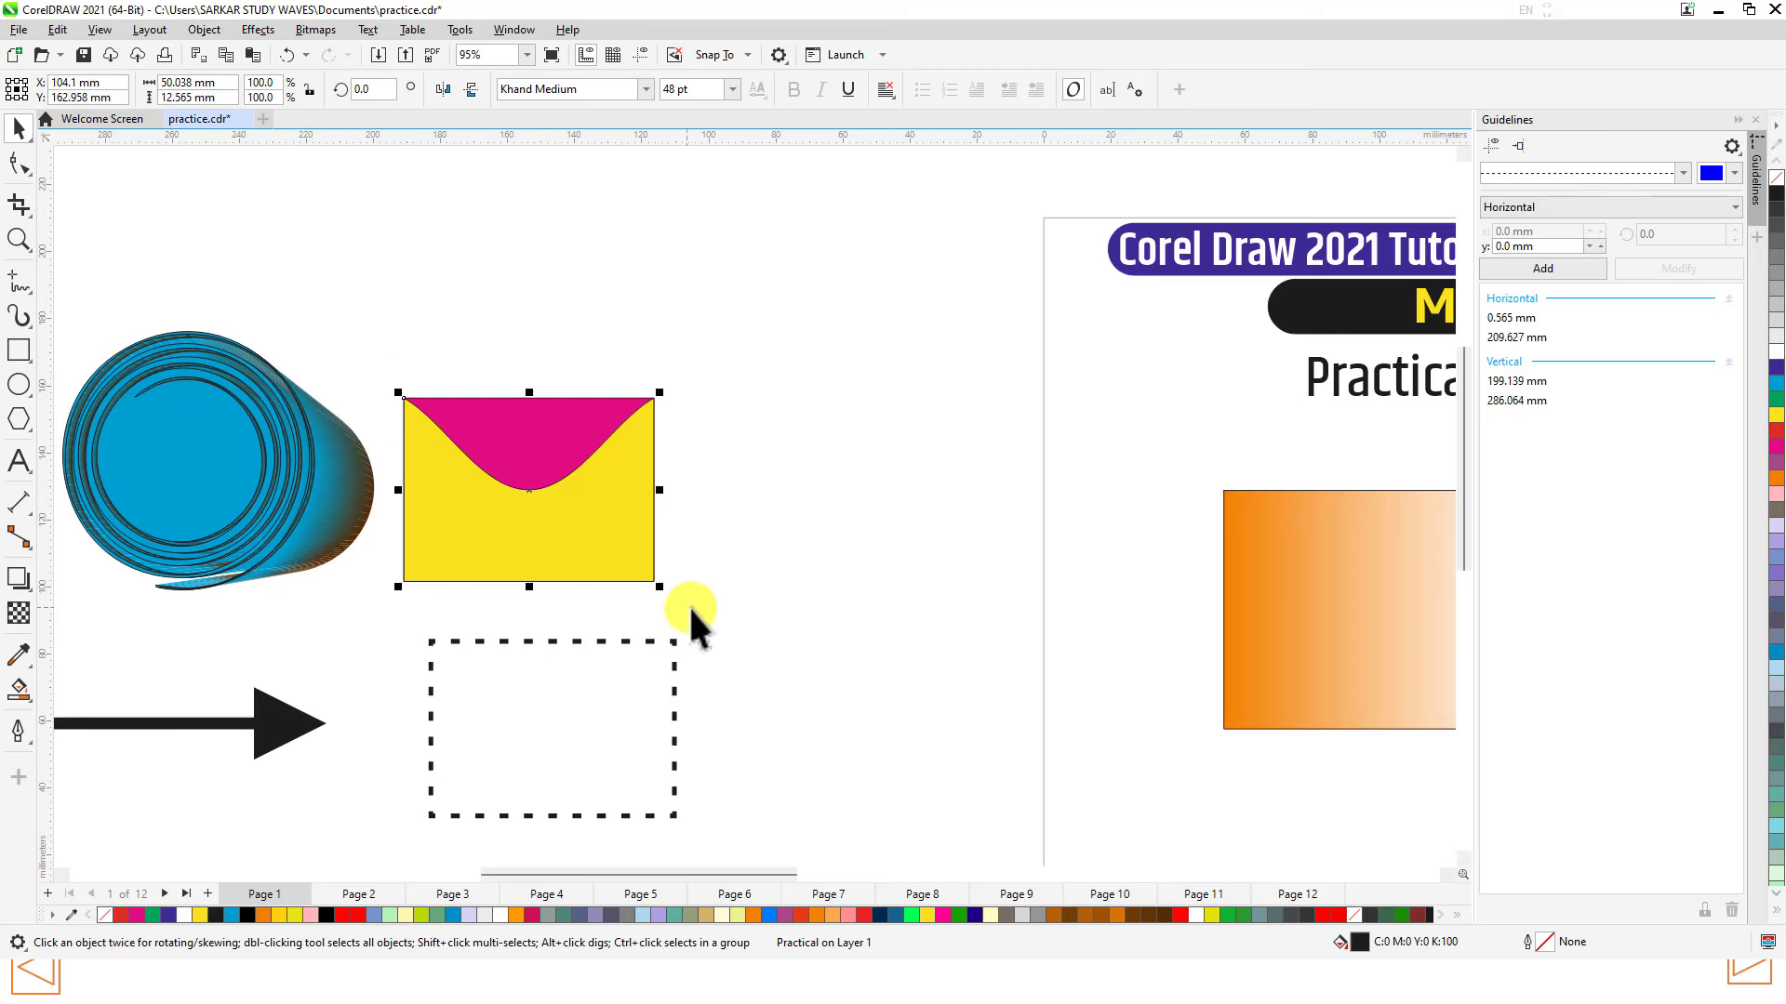
pyautogui.click(18, 29)
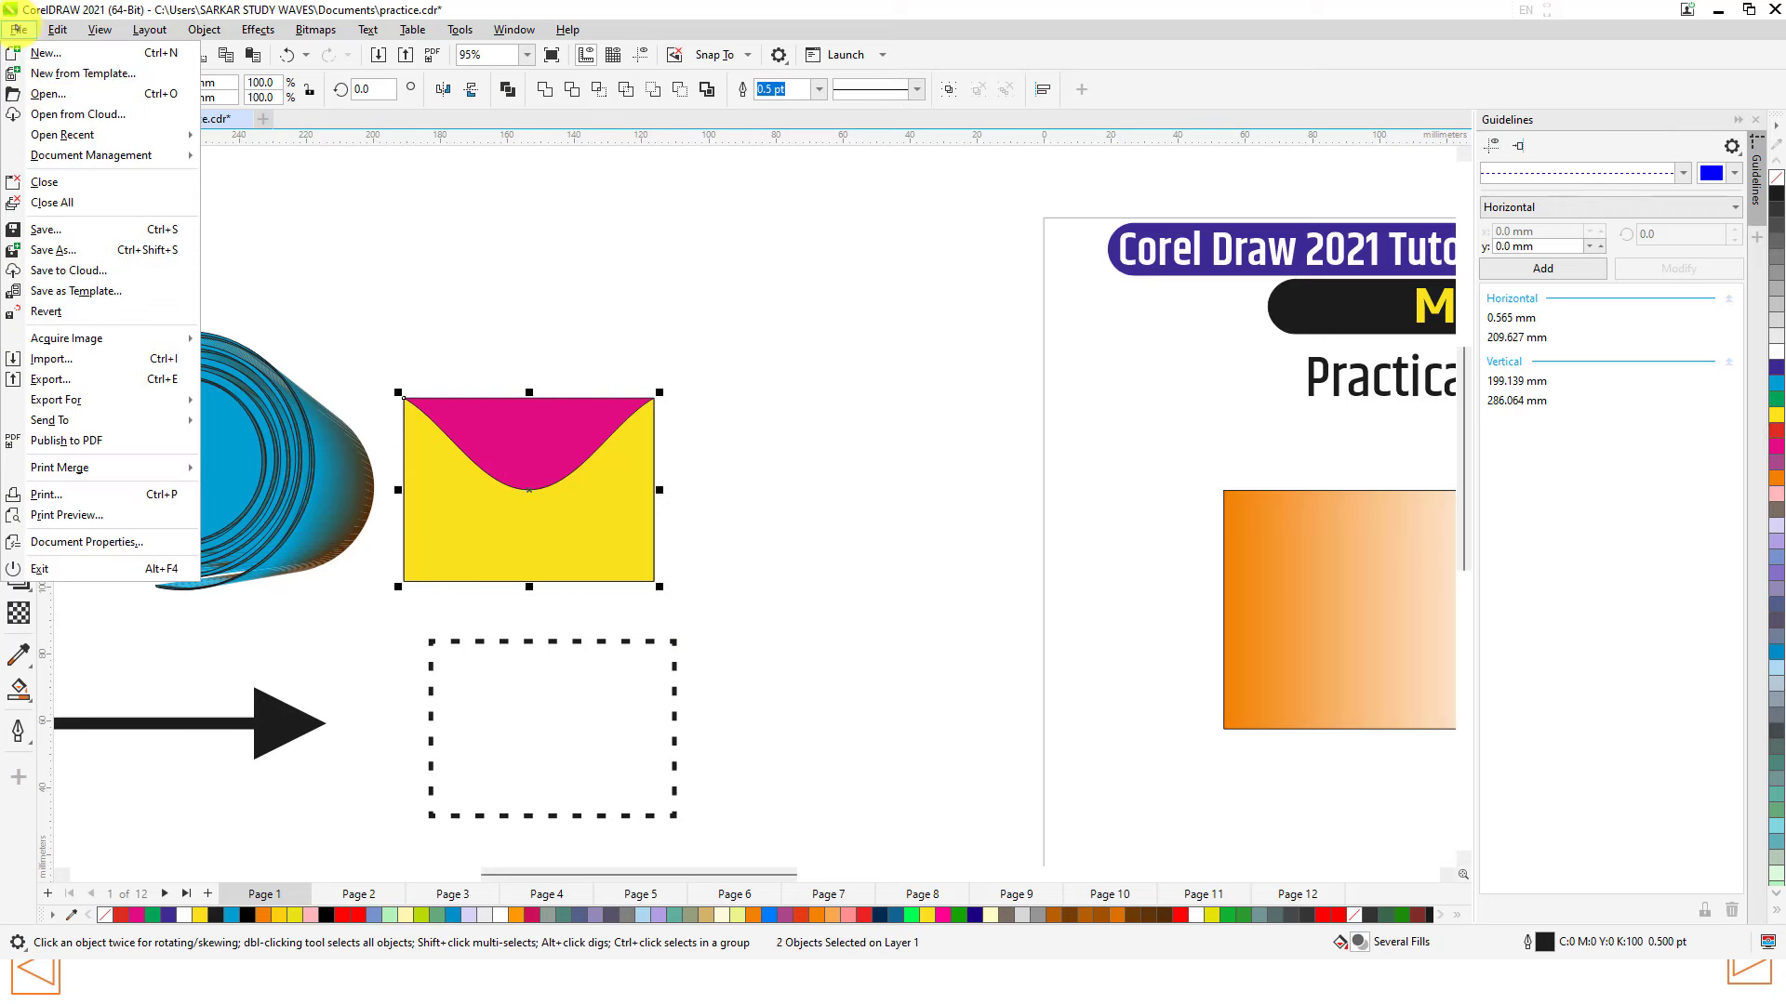
pyautogui.click(51, 379)
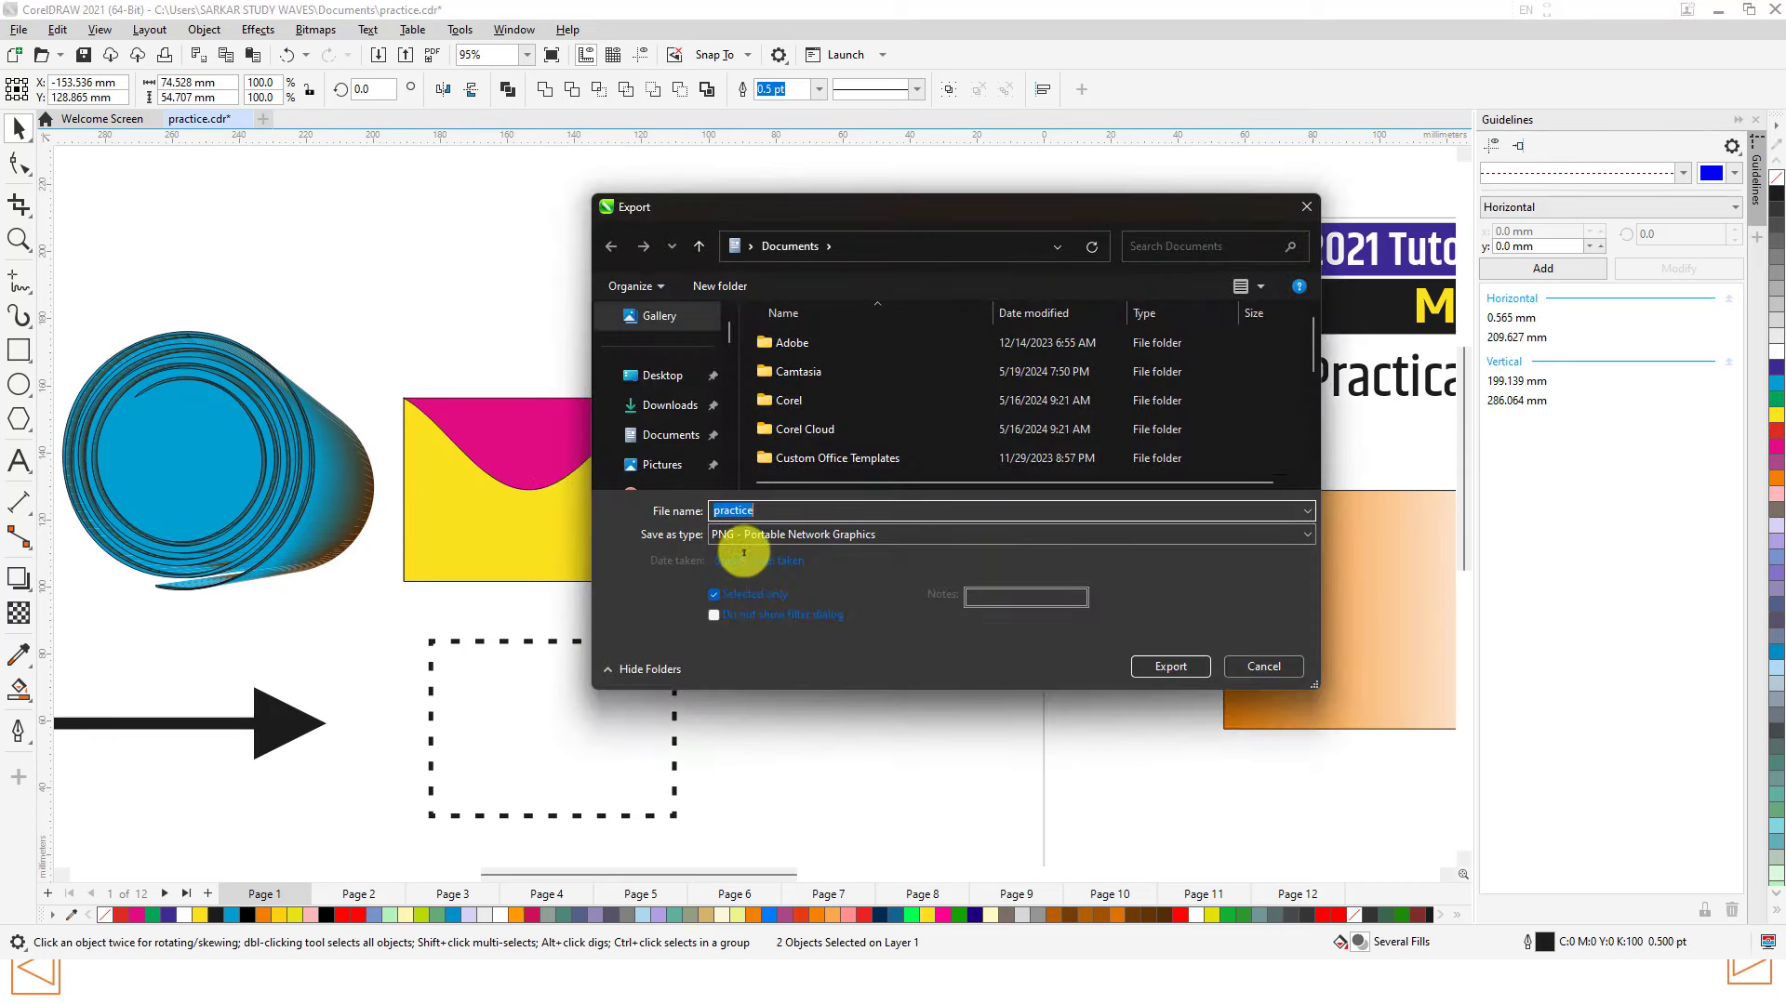
pyautogui.click(758, 594)
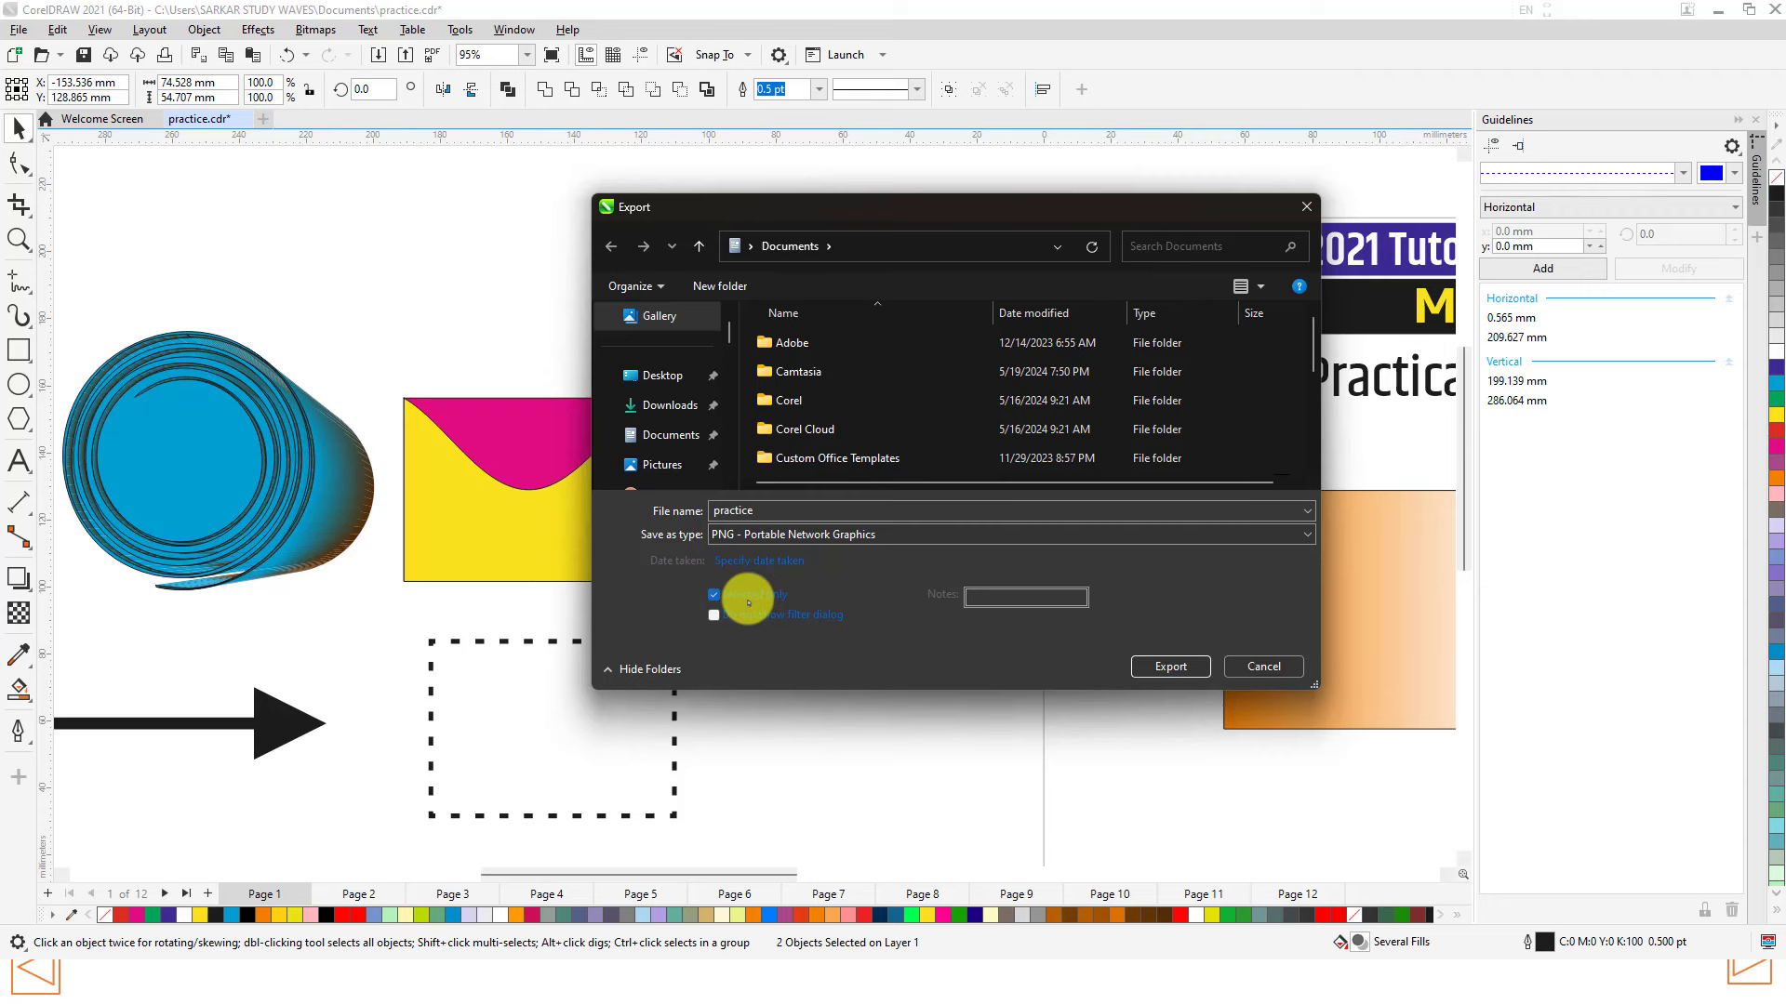
pyautogui.click(1189, 672)
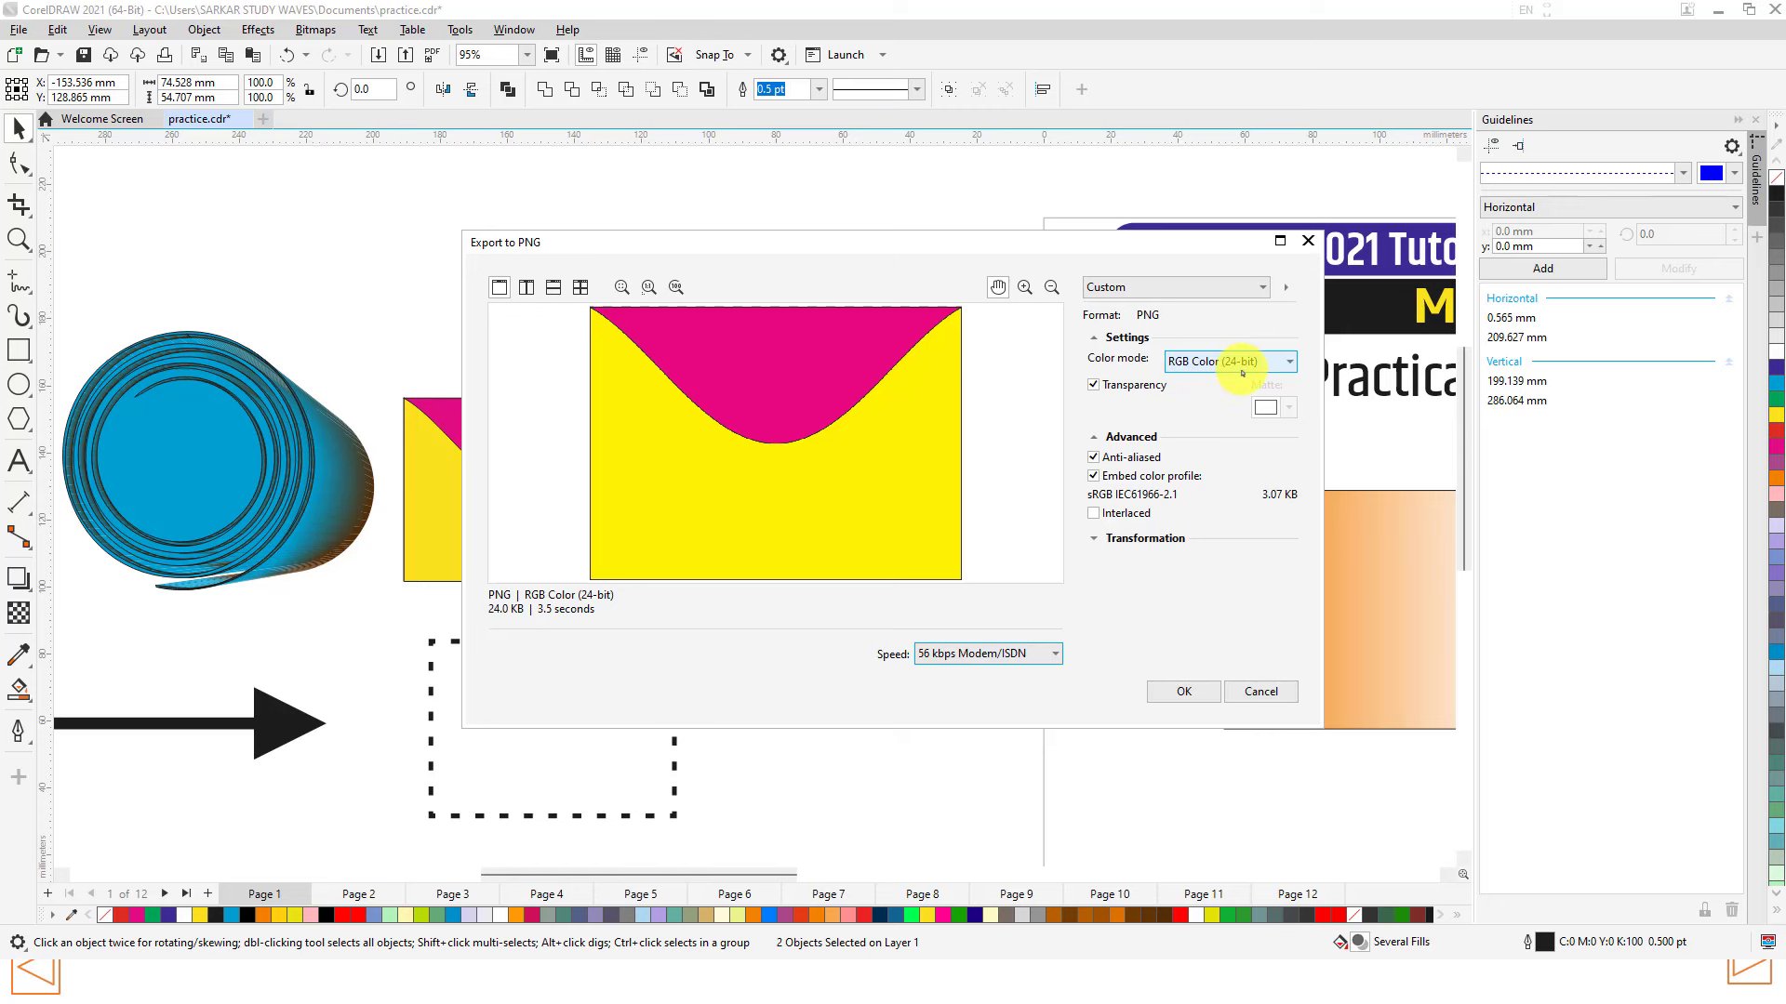
pyautogui.click(1186, 691)
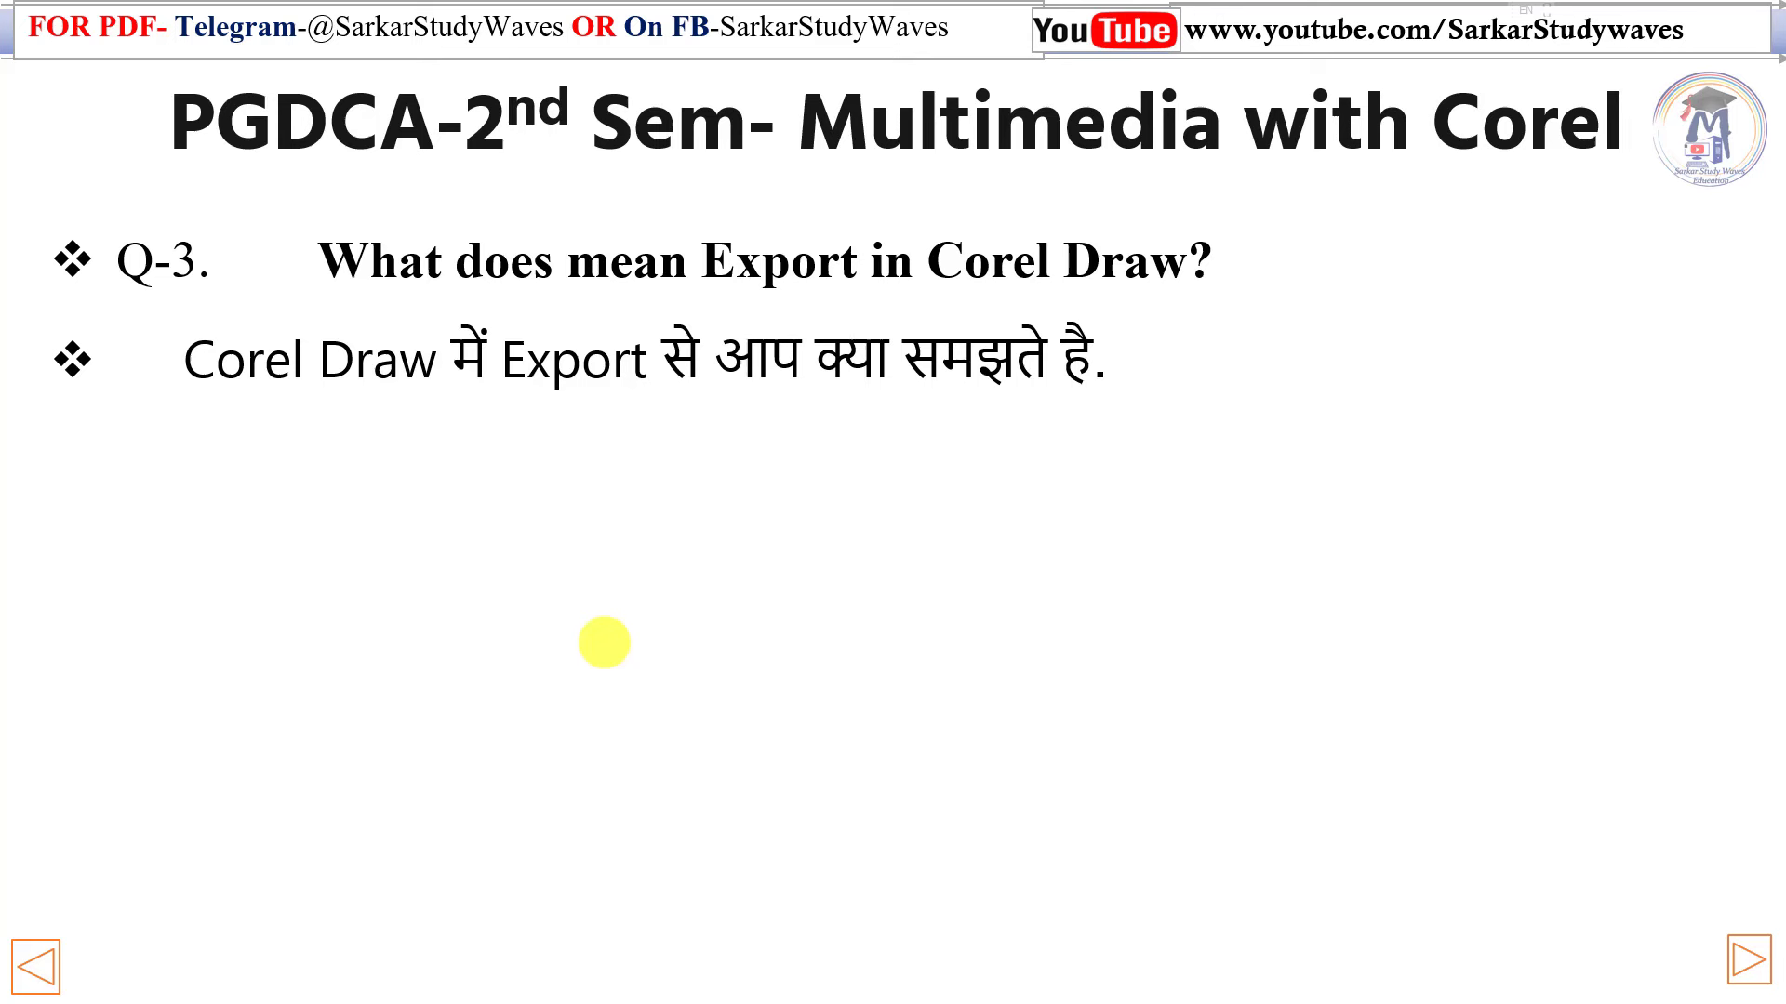
# Step: Lock both the yellow and magenta shapes of the envelope
pyautogui.click(603, 642)
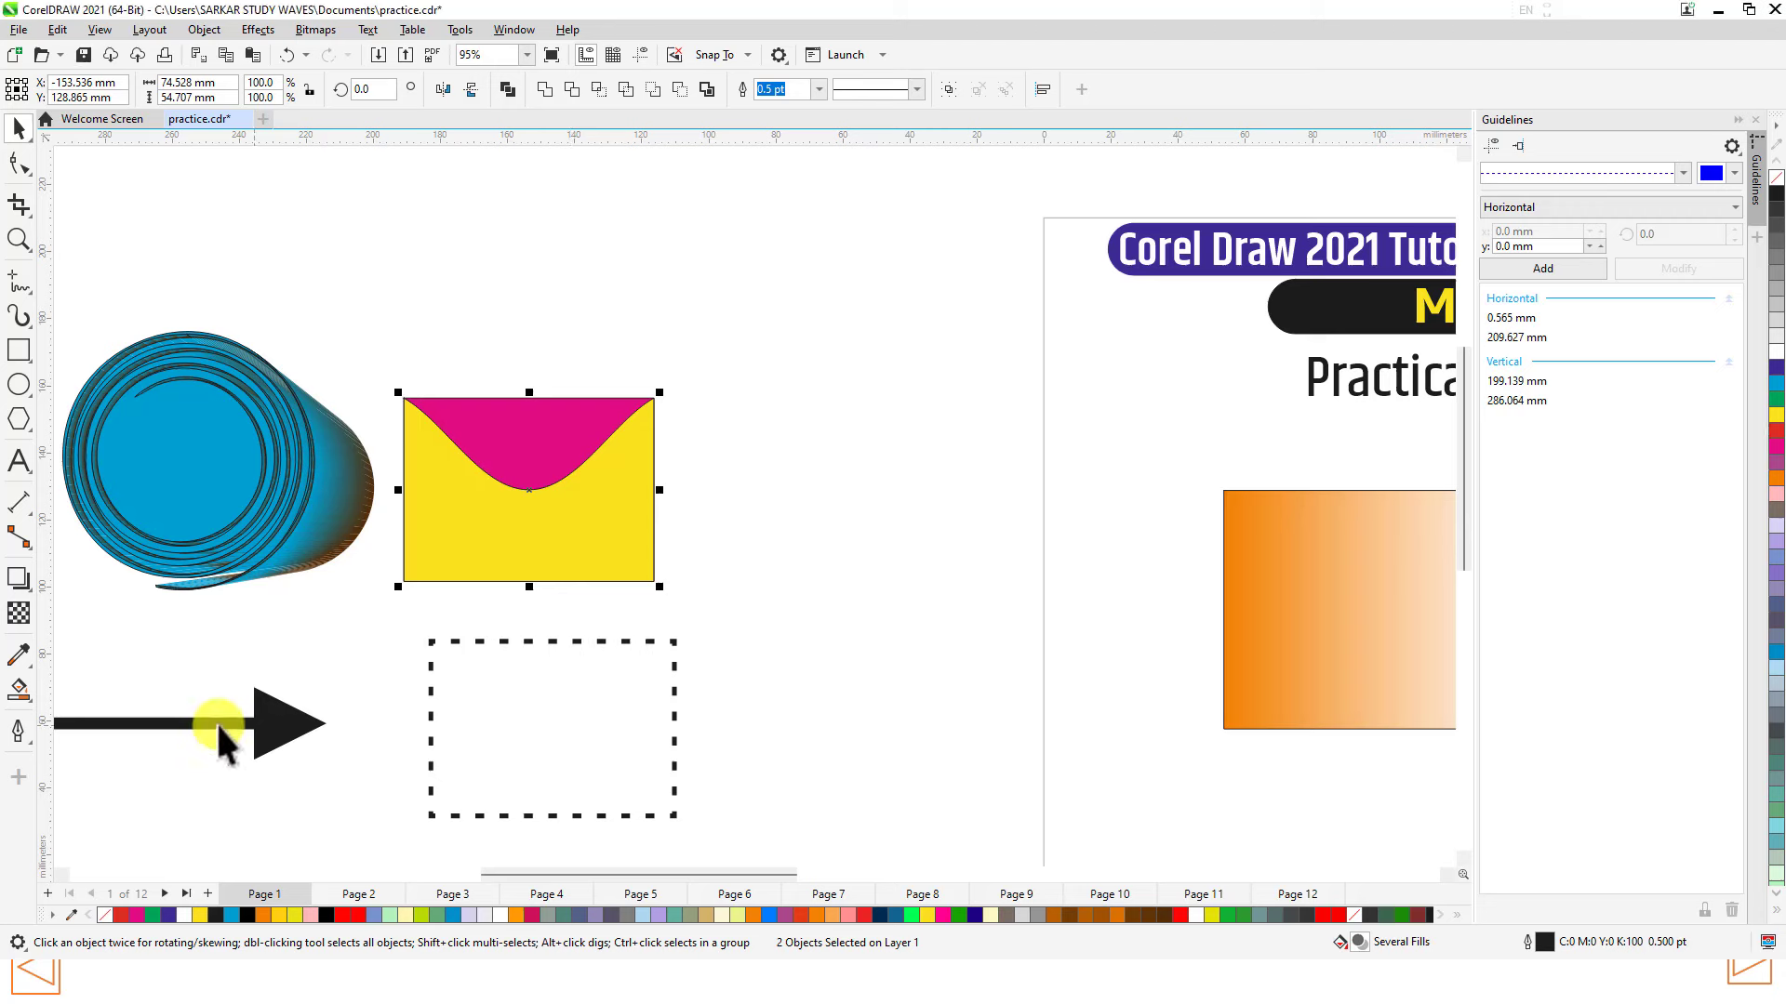
pyautogui.click(407, 368)
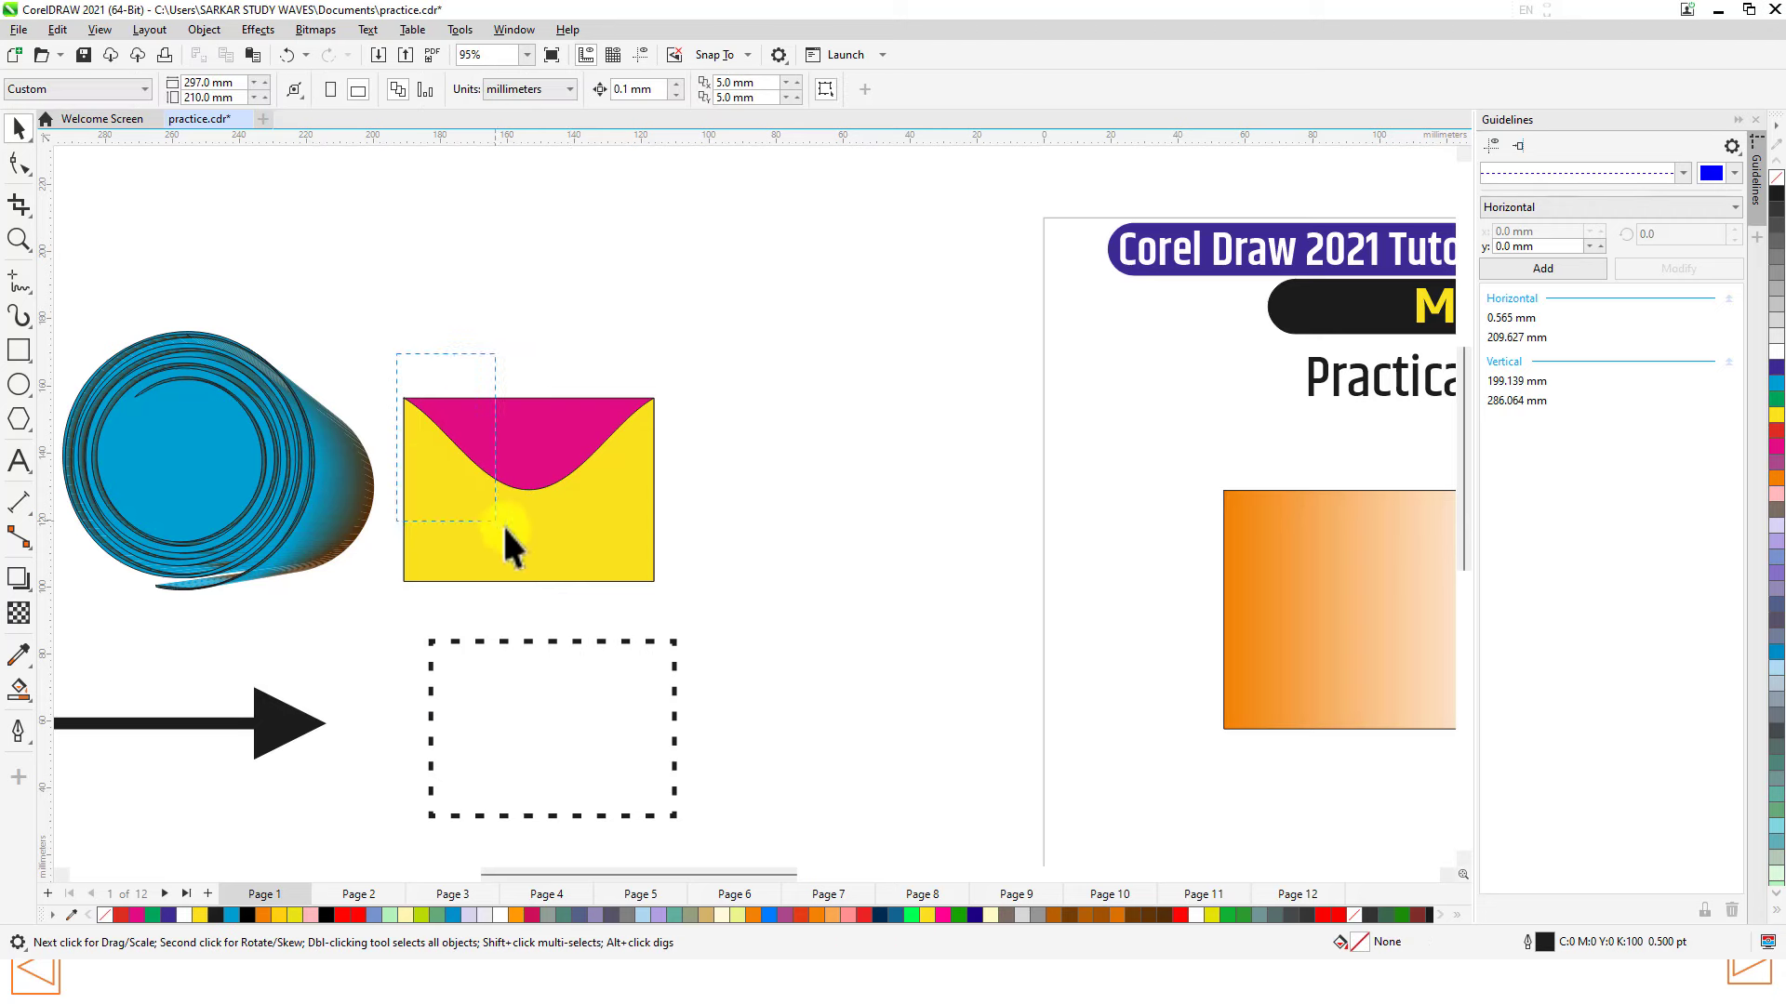
pyautogui.moveTo(503, 523); pyautogui.dragTo(661, 584)
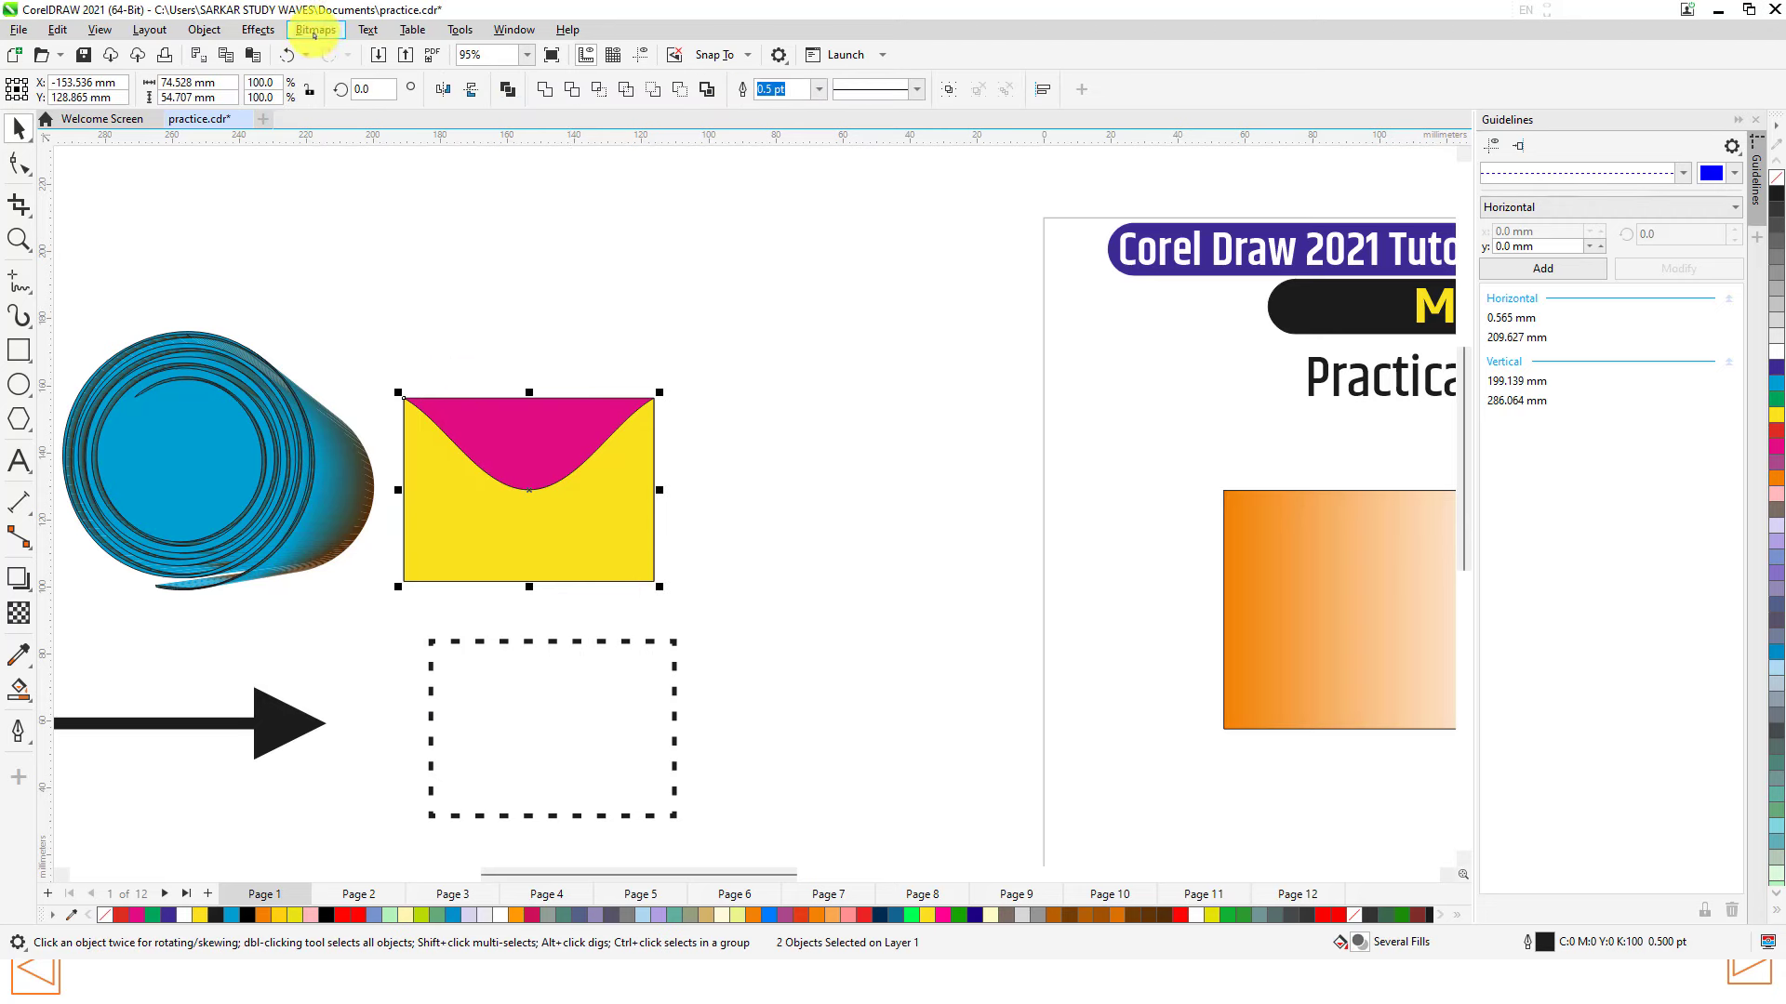
pyautogui.click(259, 30)
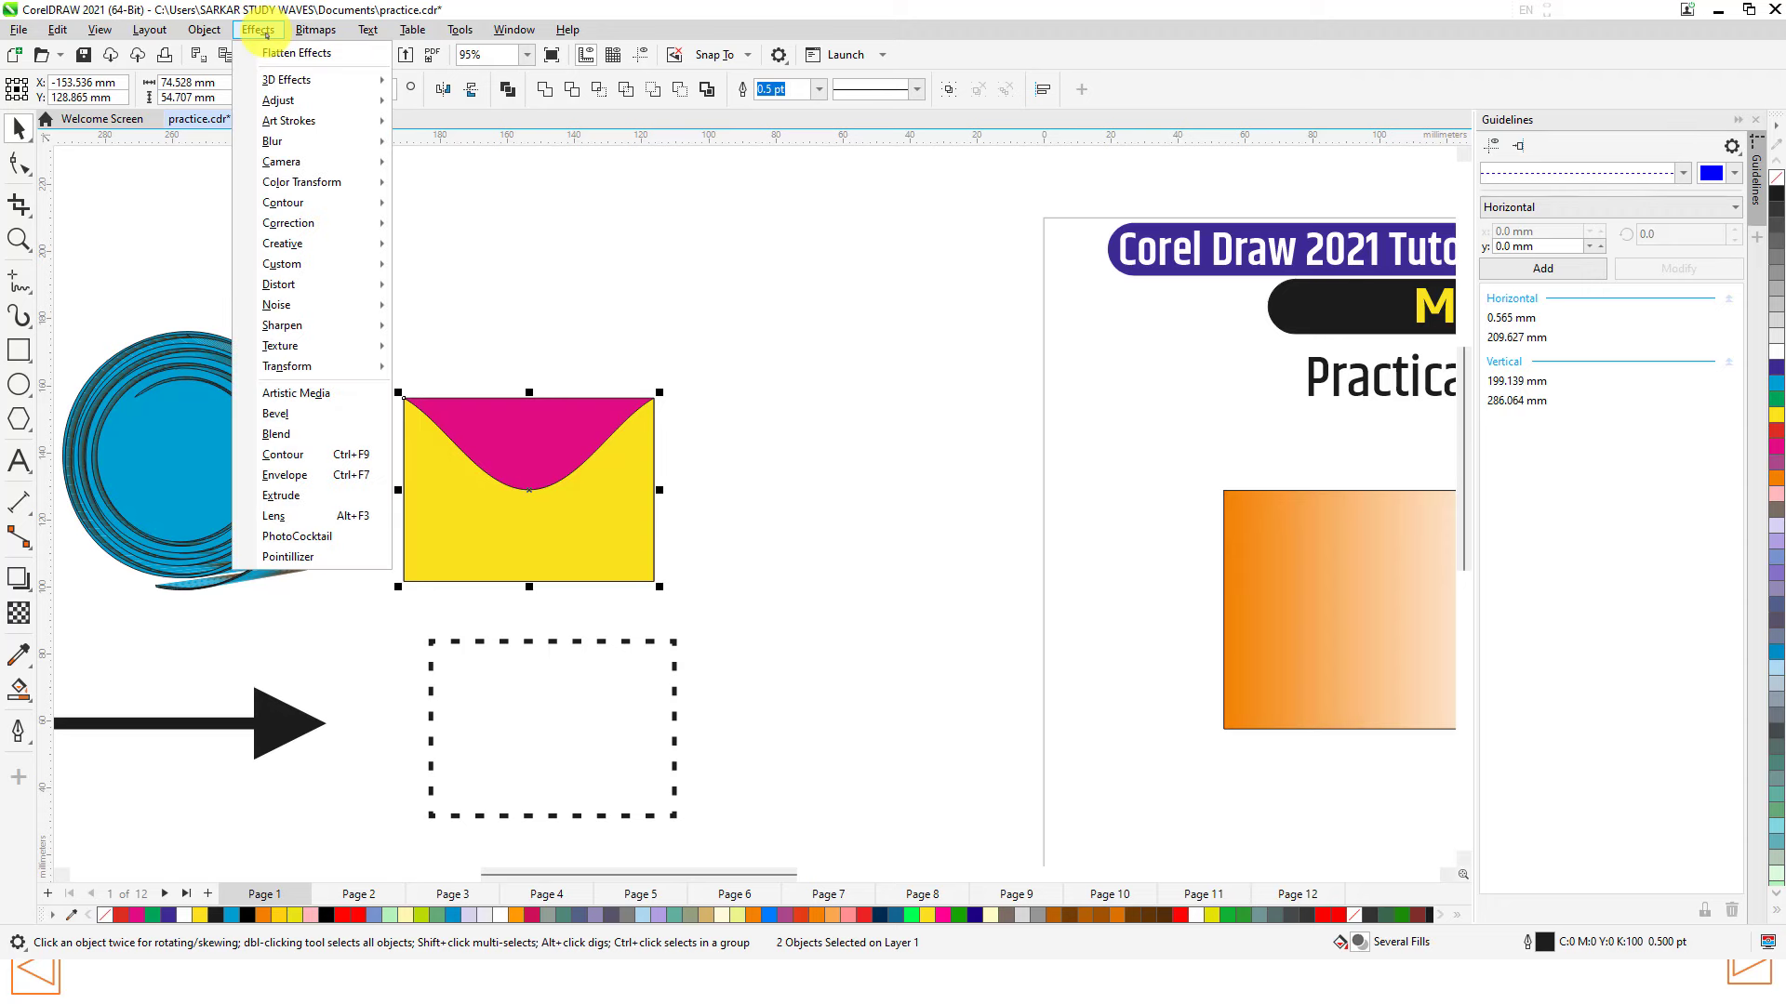
pyautogui.moveTo(211, 32)
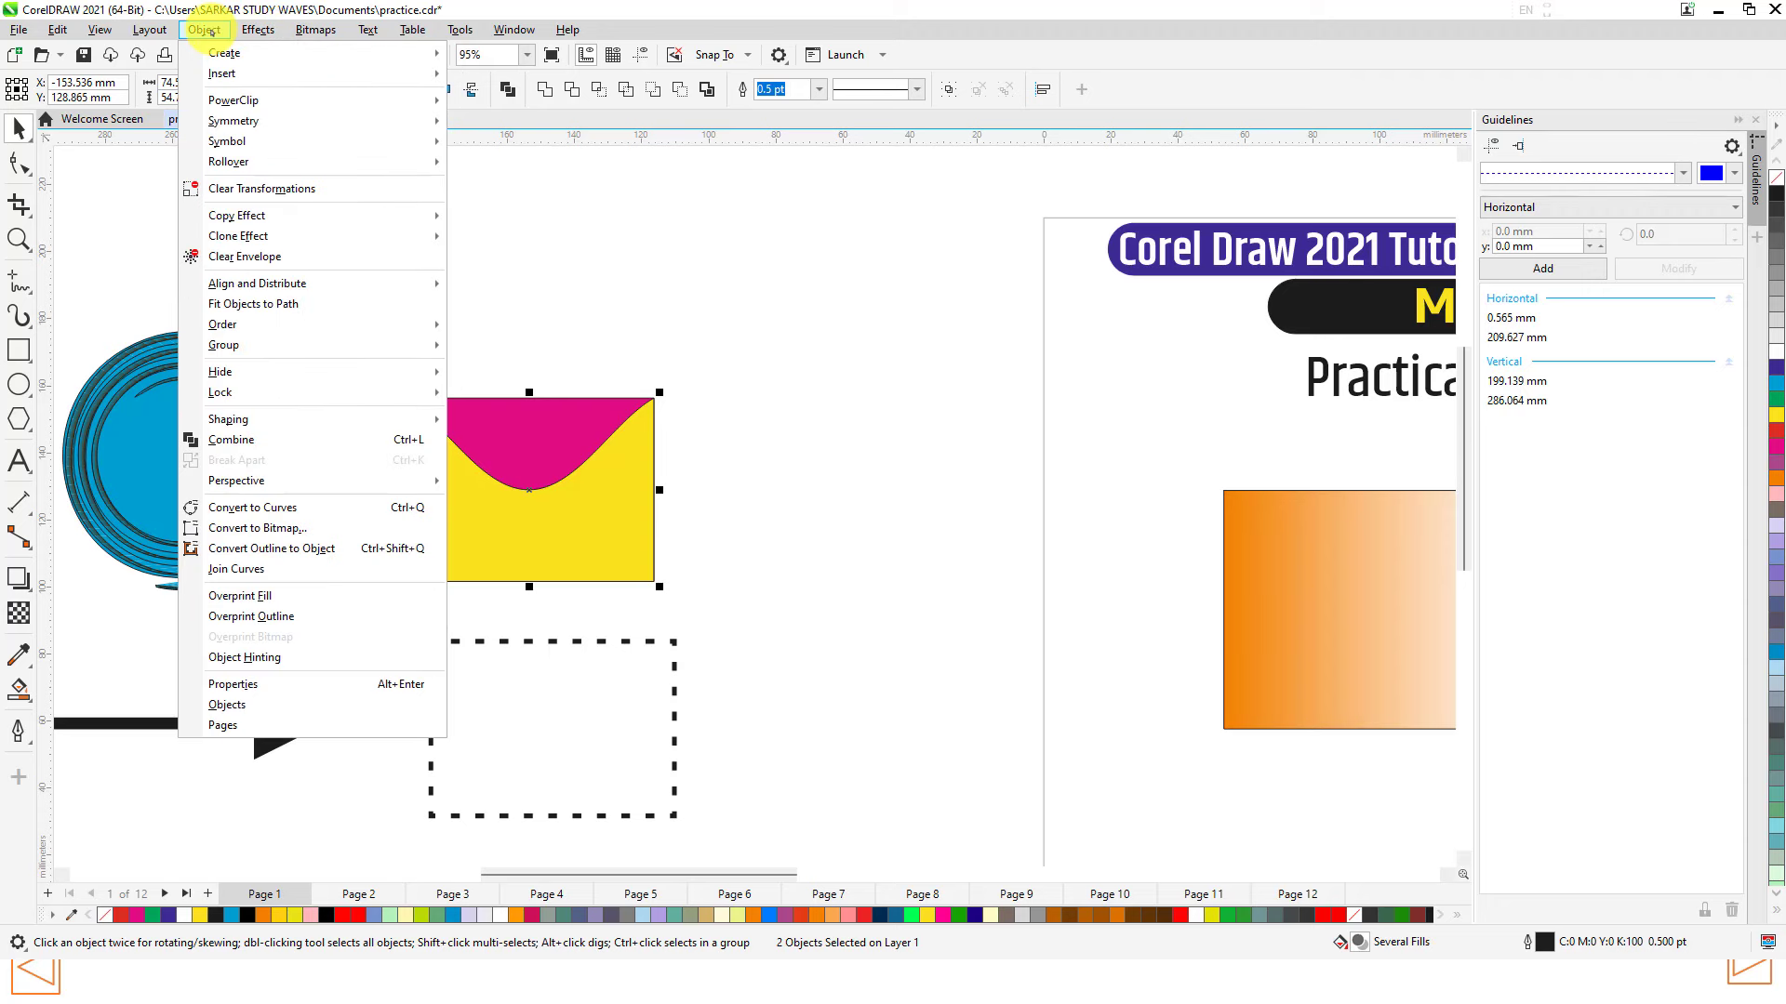
pyautogui.moveTo(245, 399)
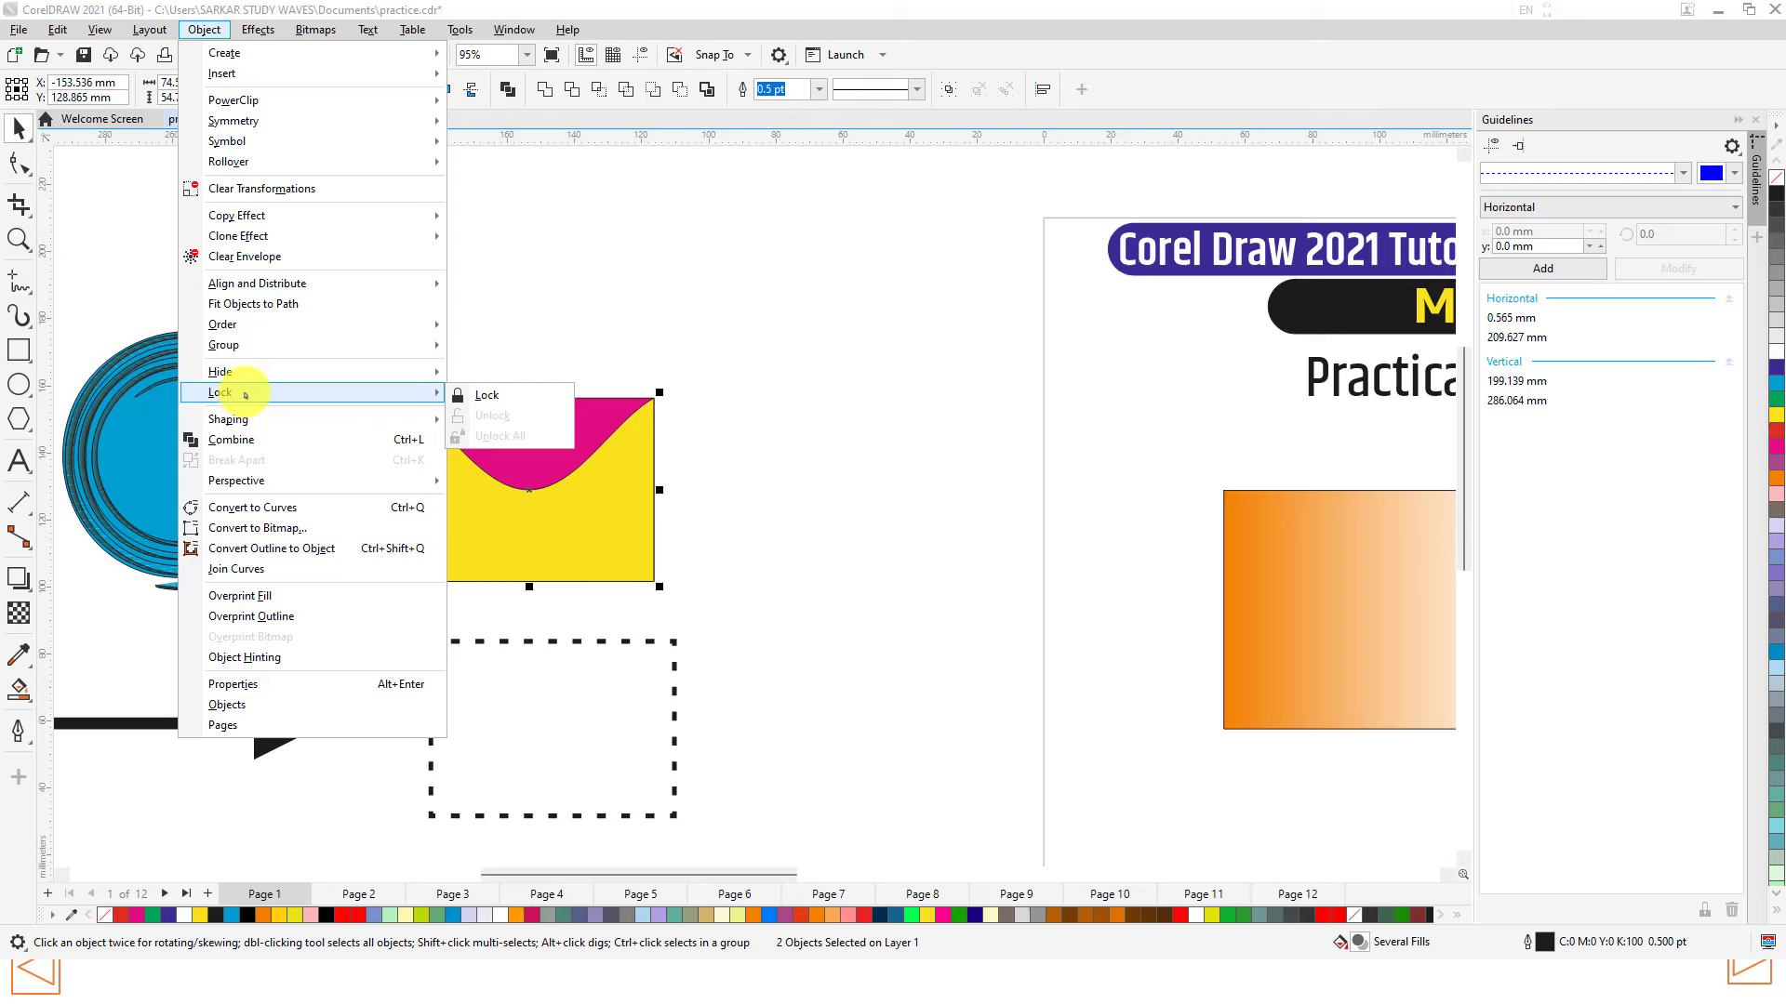
pyautogui.click(490, 394)
# Step: Try to select and move the locked envelope
pyautogui.click(575, 437)
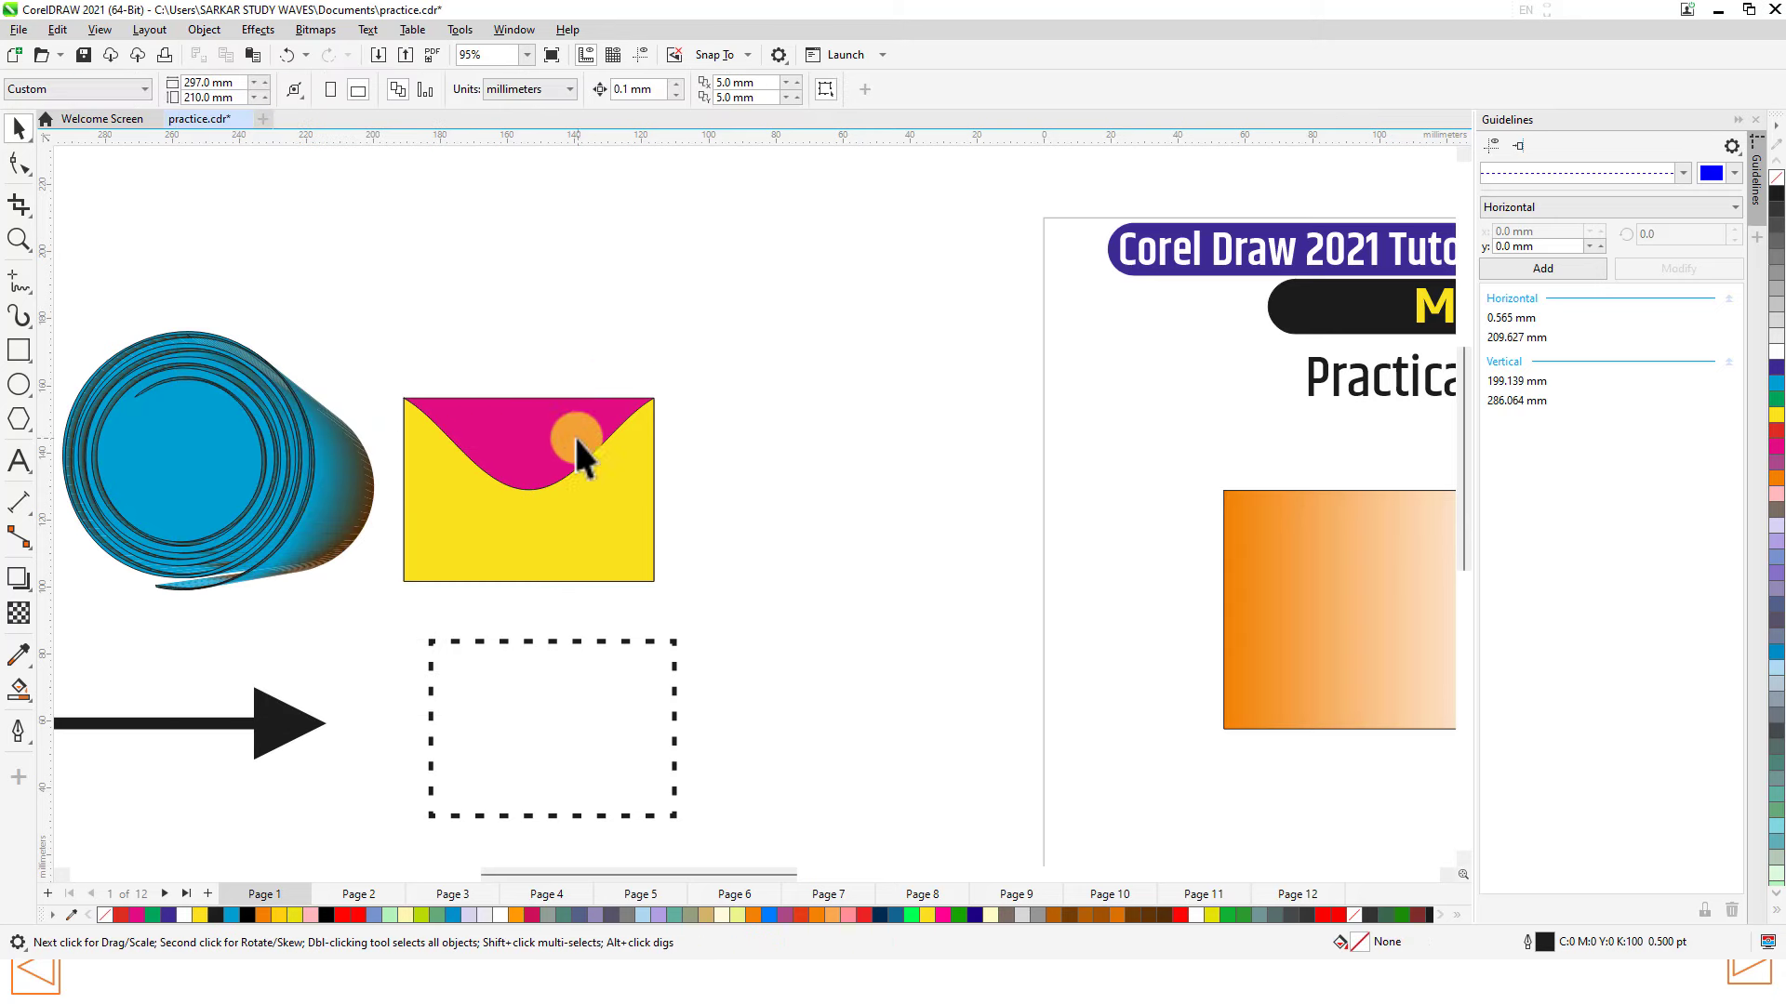
pyautogui.moveTo(575, 437); pyautogui.dragTo(538, 431)
pyautogui.click(499, 431)
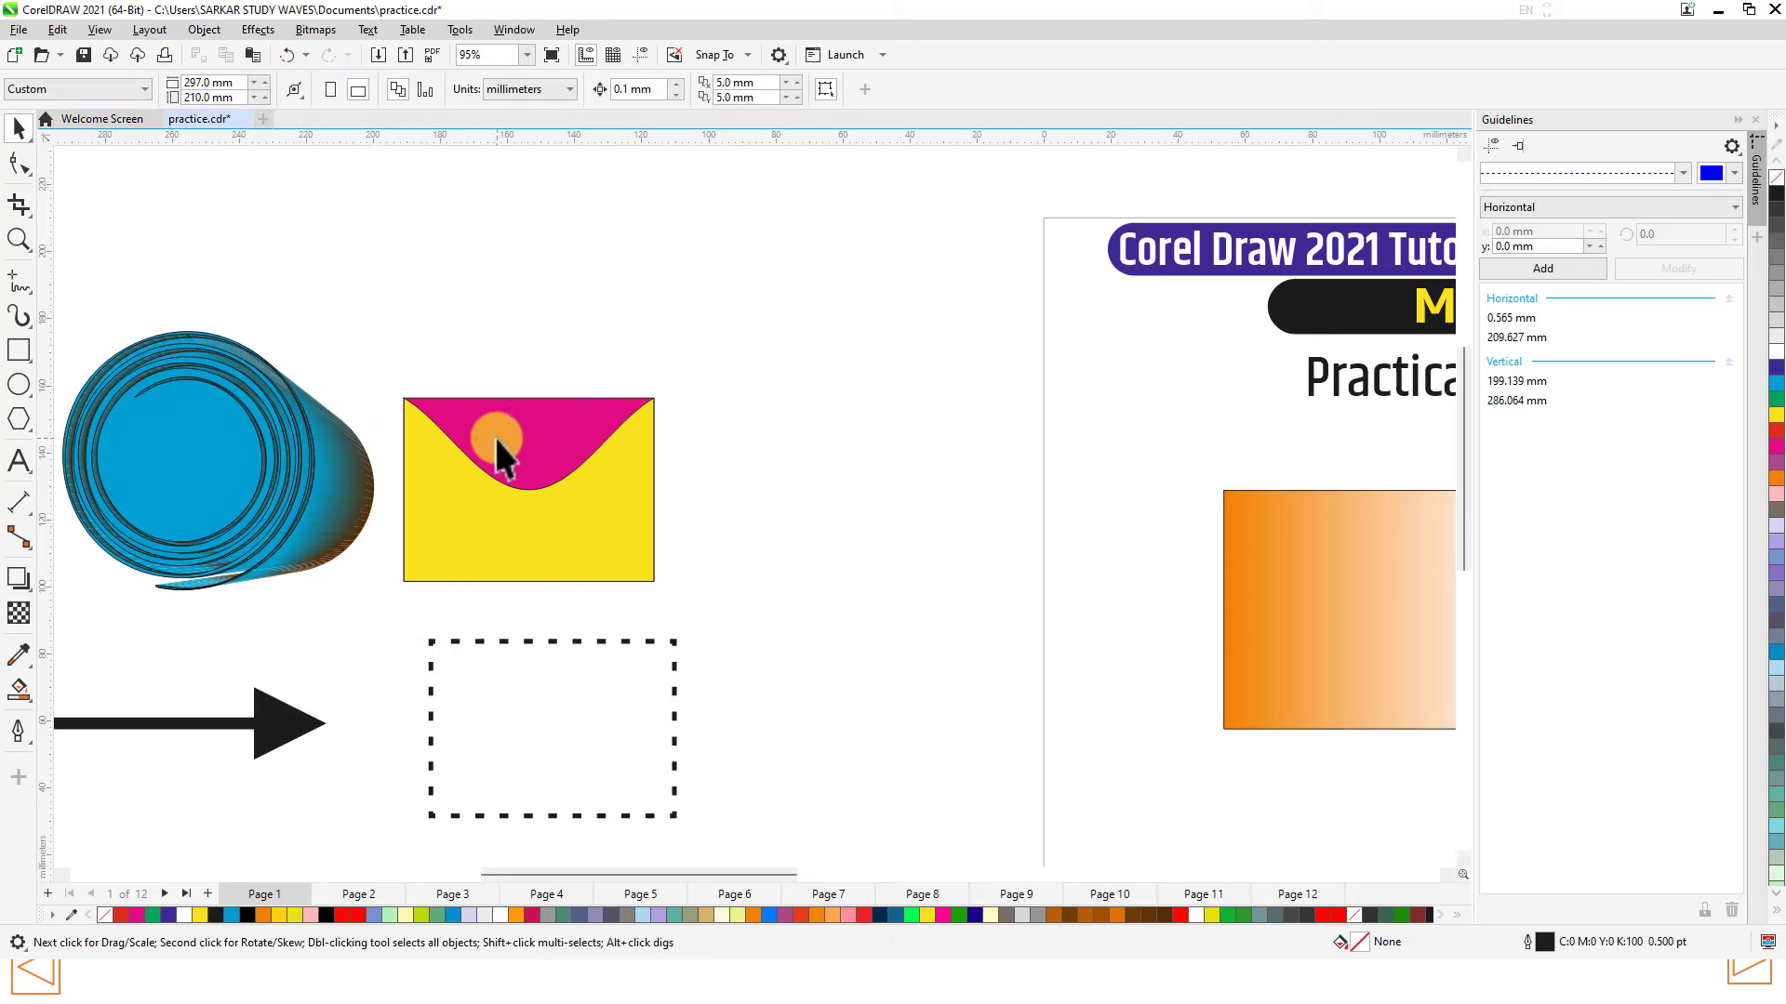
# Step: Unlock all locked objects in the drawing
pyautogui.click(204, 29)
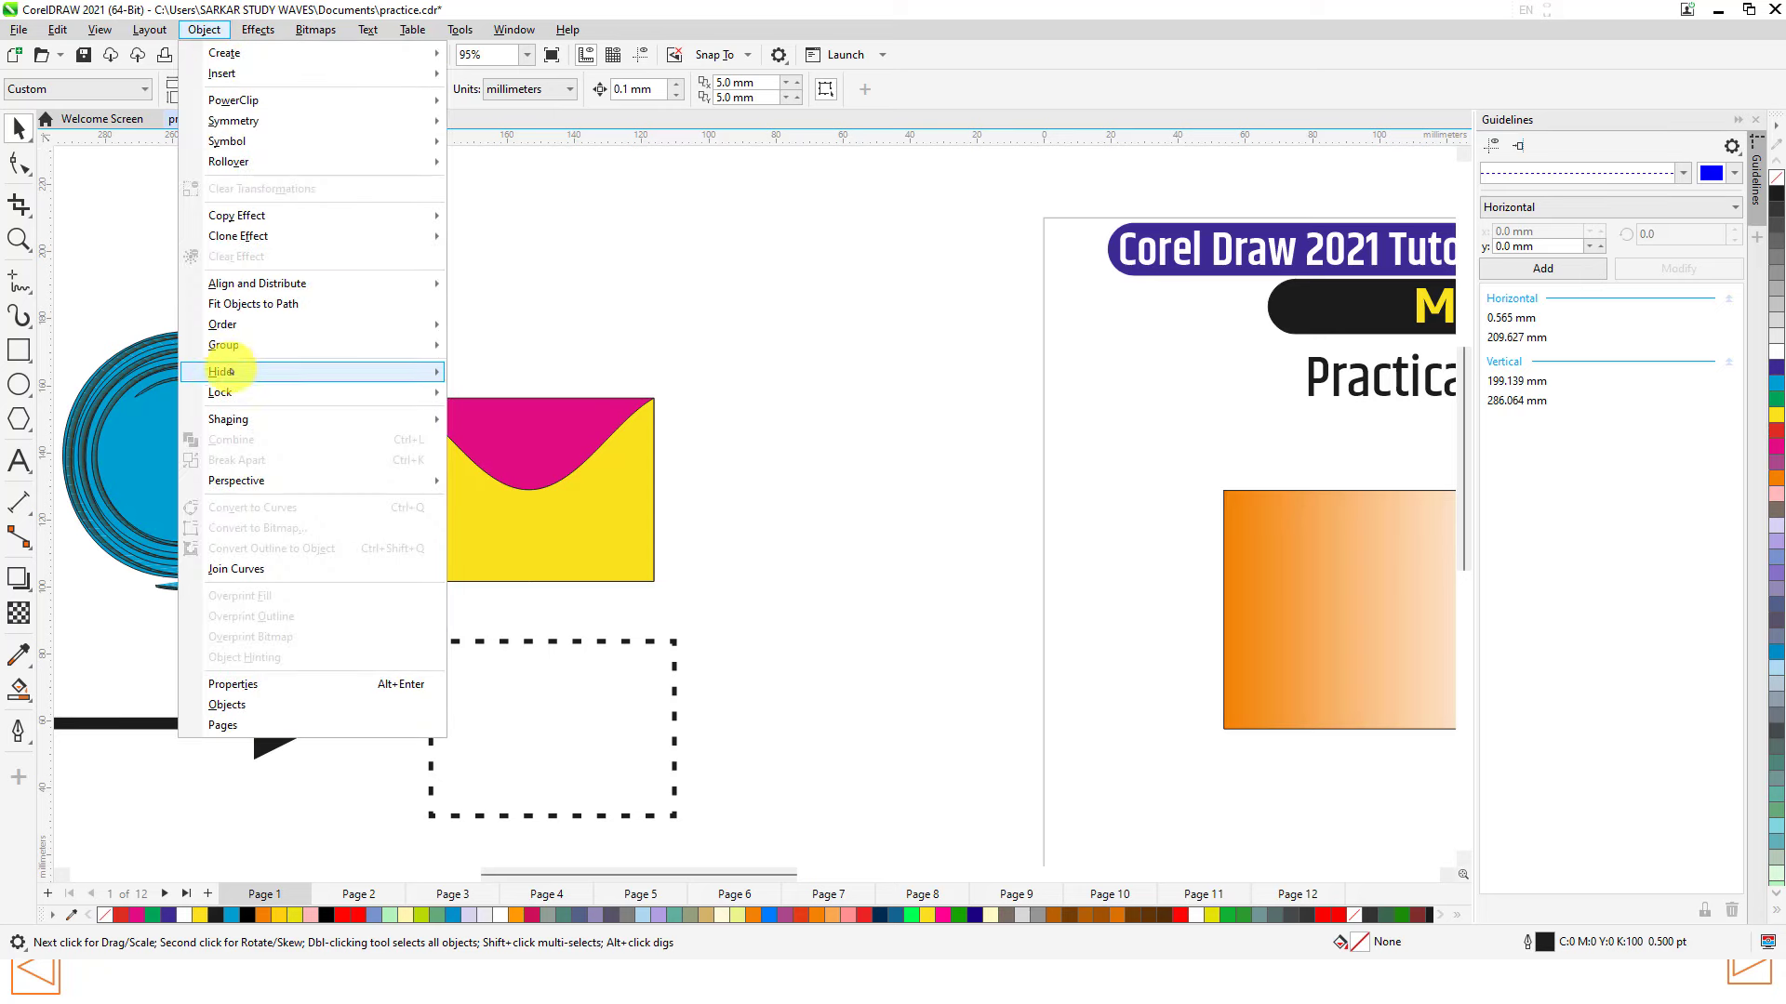
pyautogui.moveTo(223, 391)
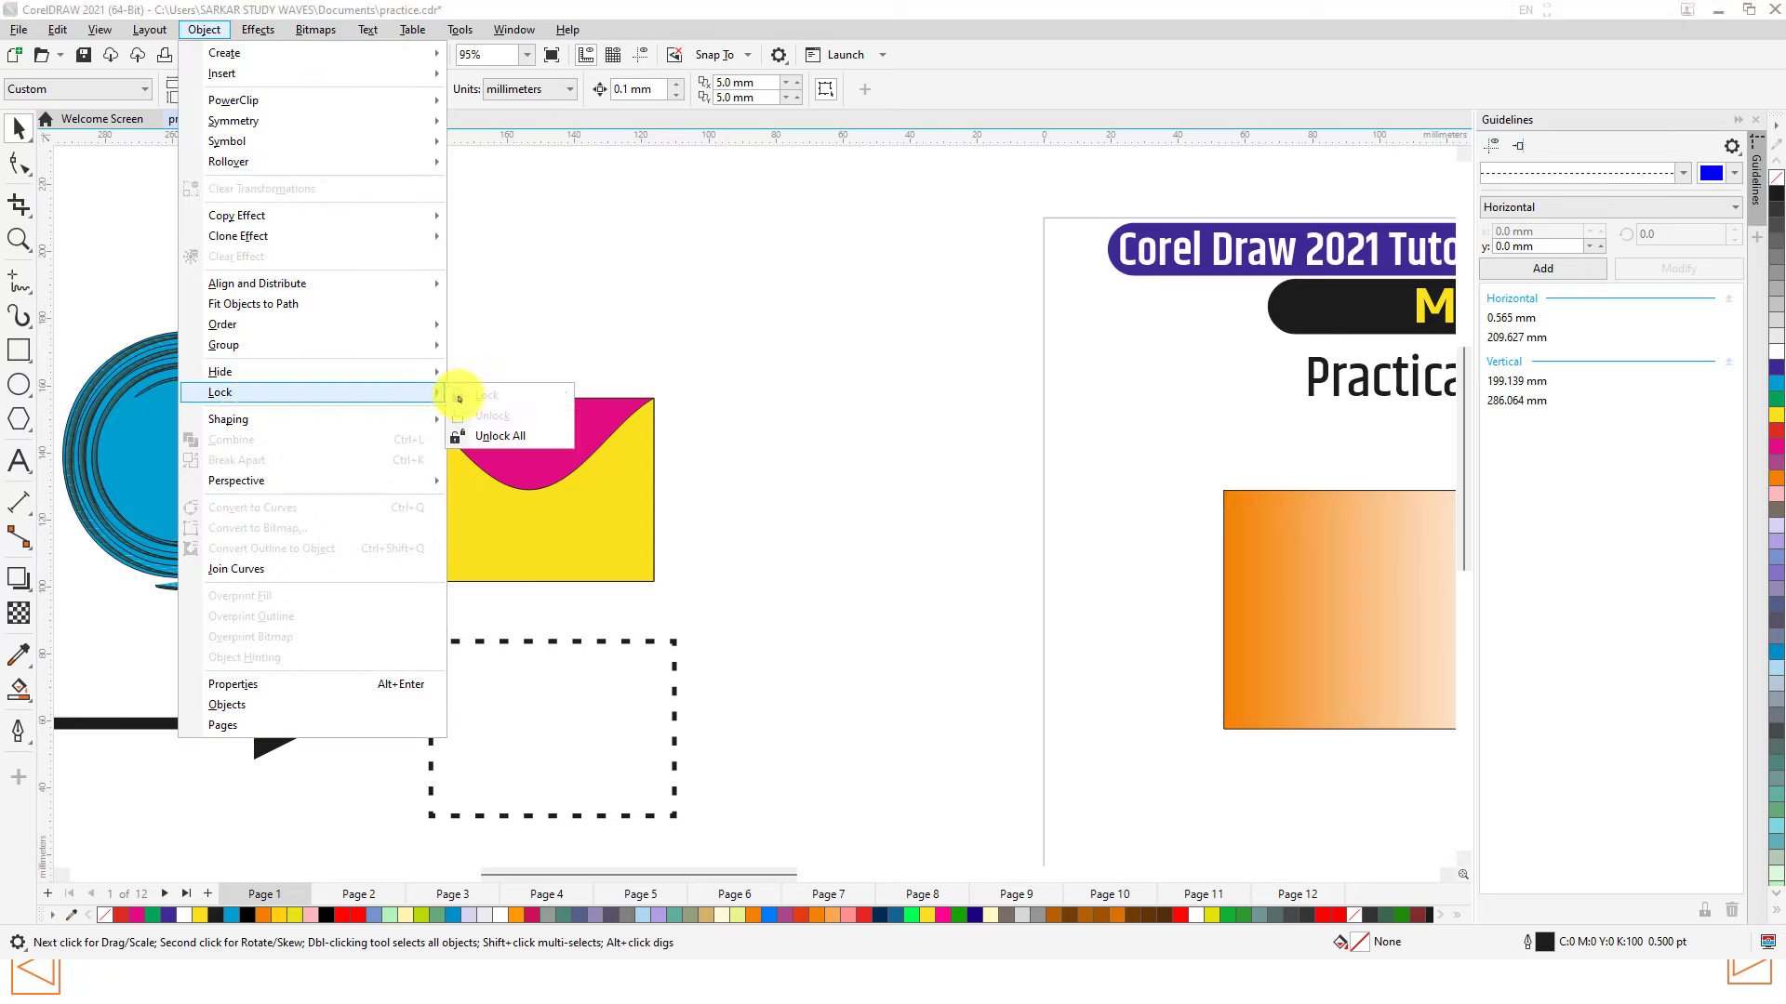
pyautogui.click(501, 437)
# Step: Move the yellow envelope shape up and to the right, undo the move, and reselect both envelope shapes
pyautogui.moveTo(589, 387)
pyautogui.mouseDown()
pyautogui.moveTo(638, 411)
pyautogui.moveTo(622, 381)
pyautogui.mouseUp()
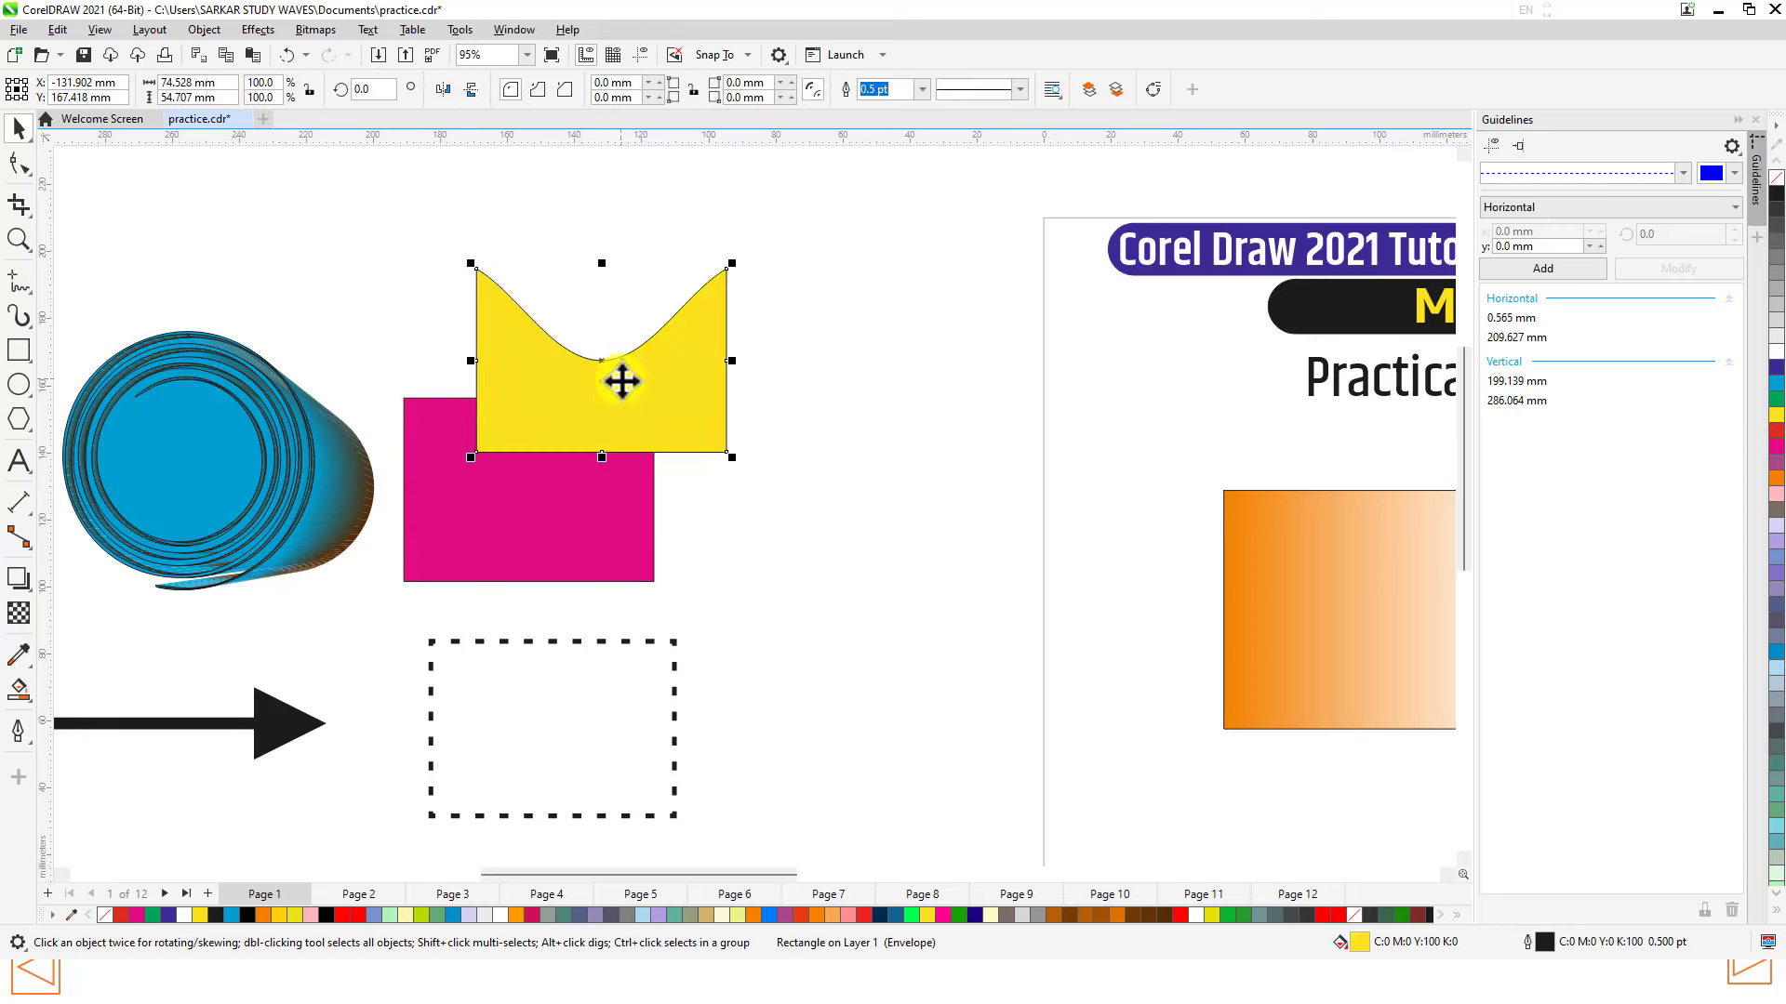
pyautogui.hotkey('ctrl', 'z')
pyautogui.moveTo(399, 352); pyautogui.dragTo(649, 558)
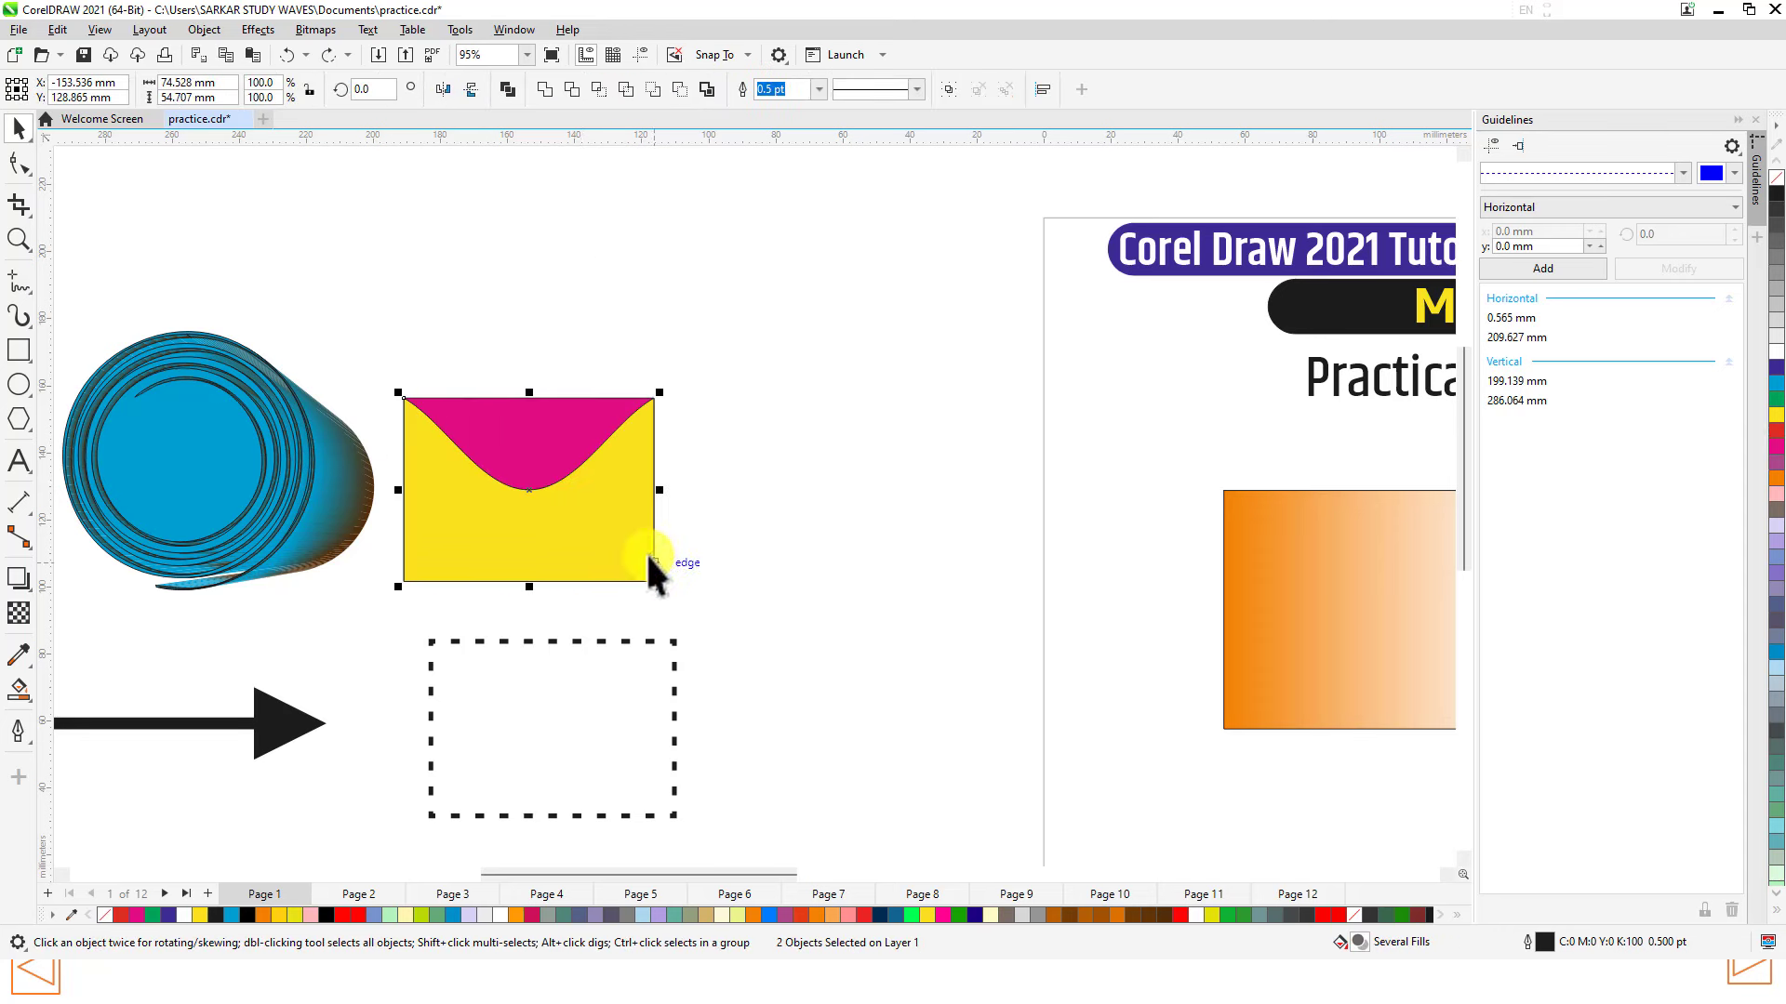
# Step: Move both unlocked envelope shapes together up and to the right, to about X -116.9 mm, Y 166.3 mm
pyautogui.moveTo(558, 451); pyautogui.dragTo(681, 325)
pyautogui.click(204, 30)
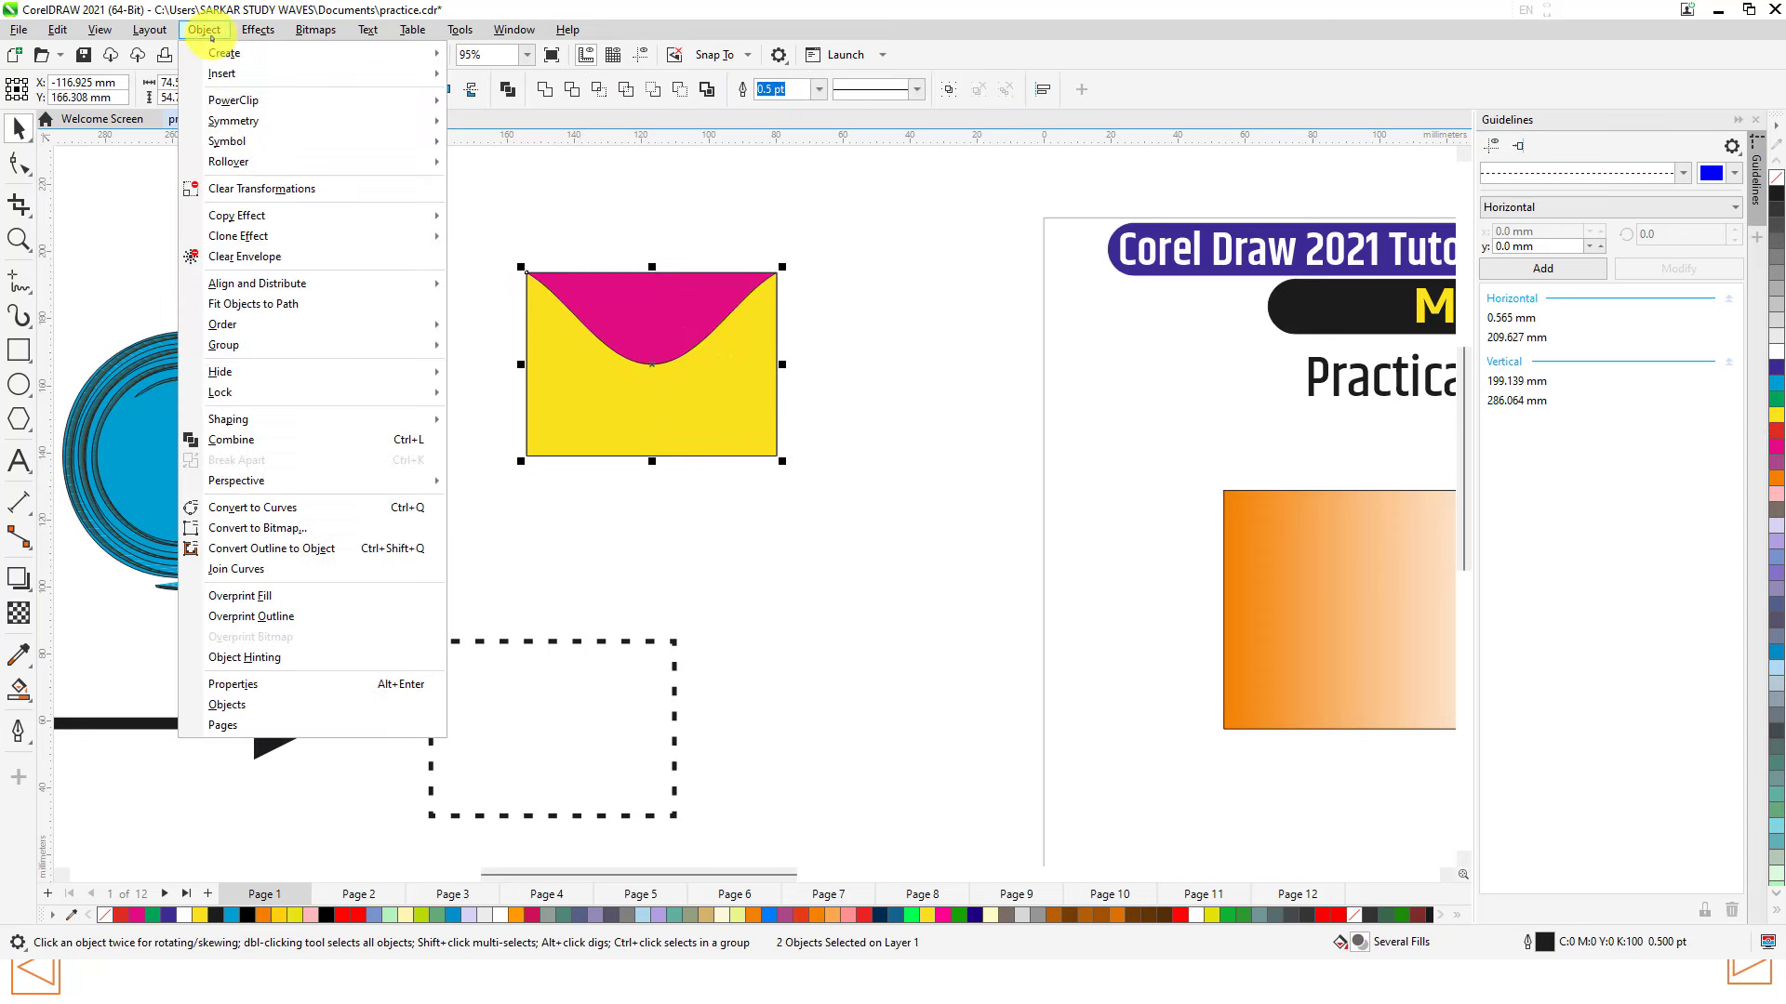
pyautogui.moveTo(251, 350)
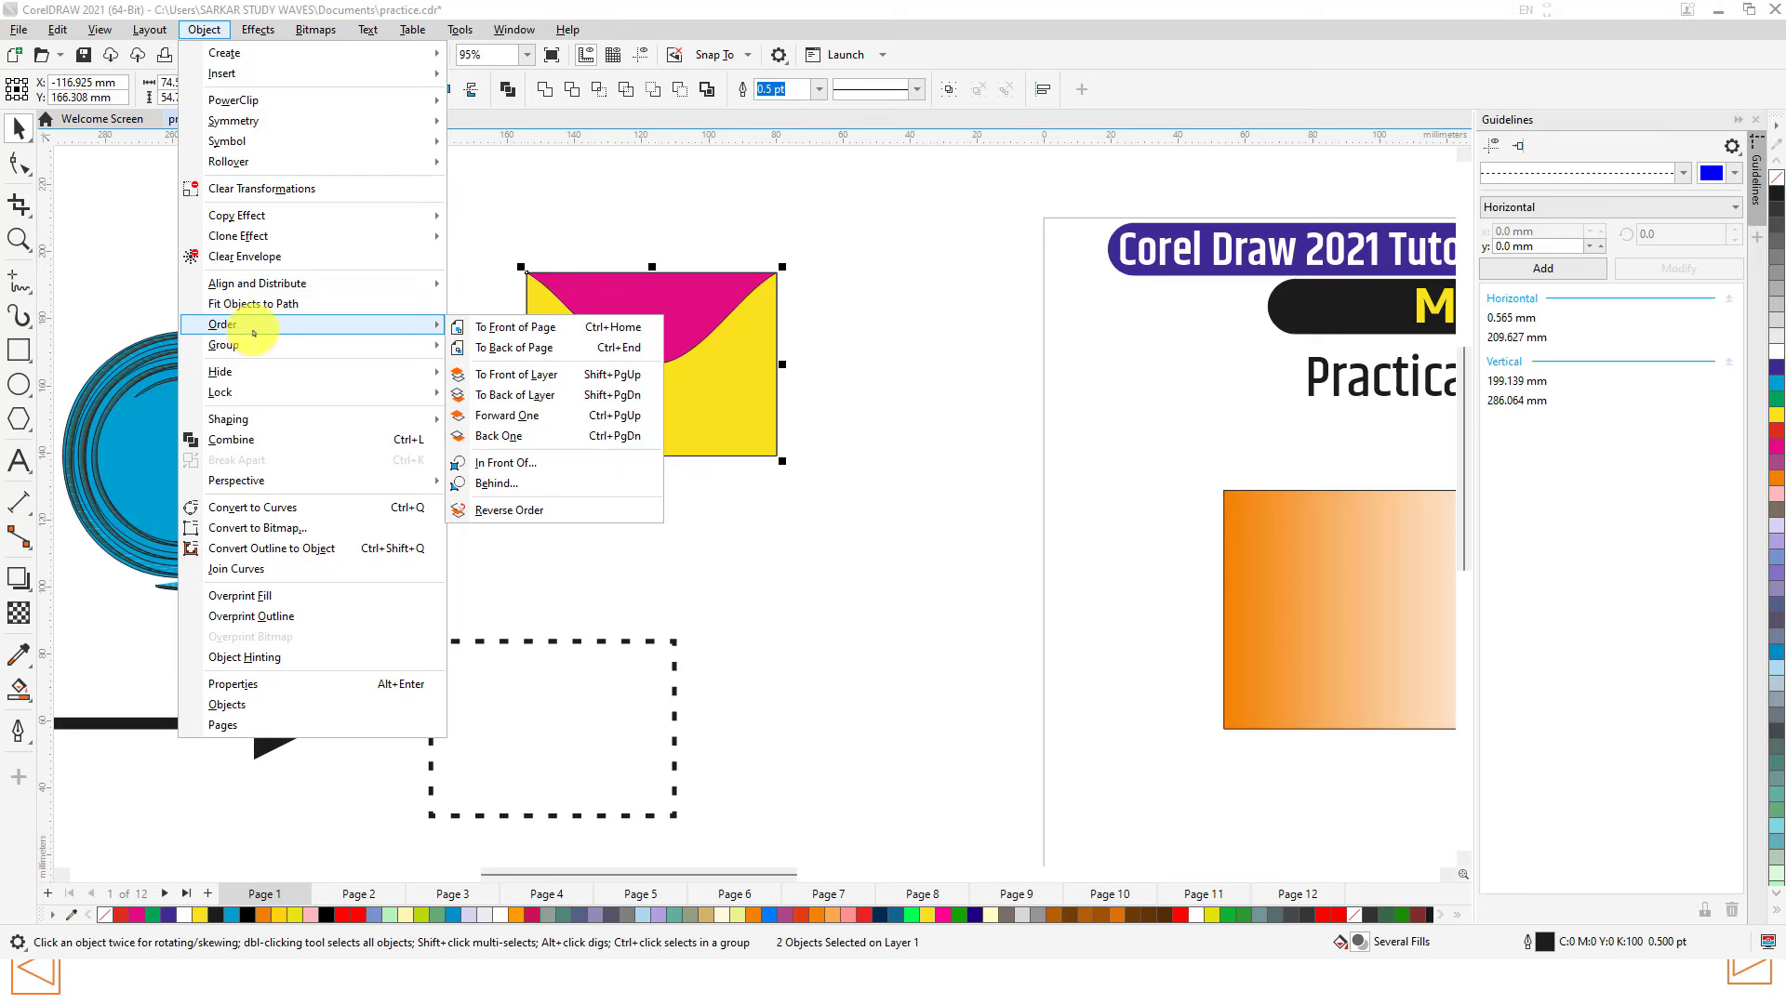
pyautogui.click(867, 545)
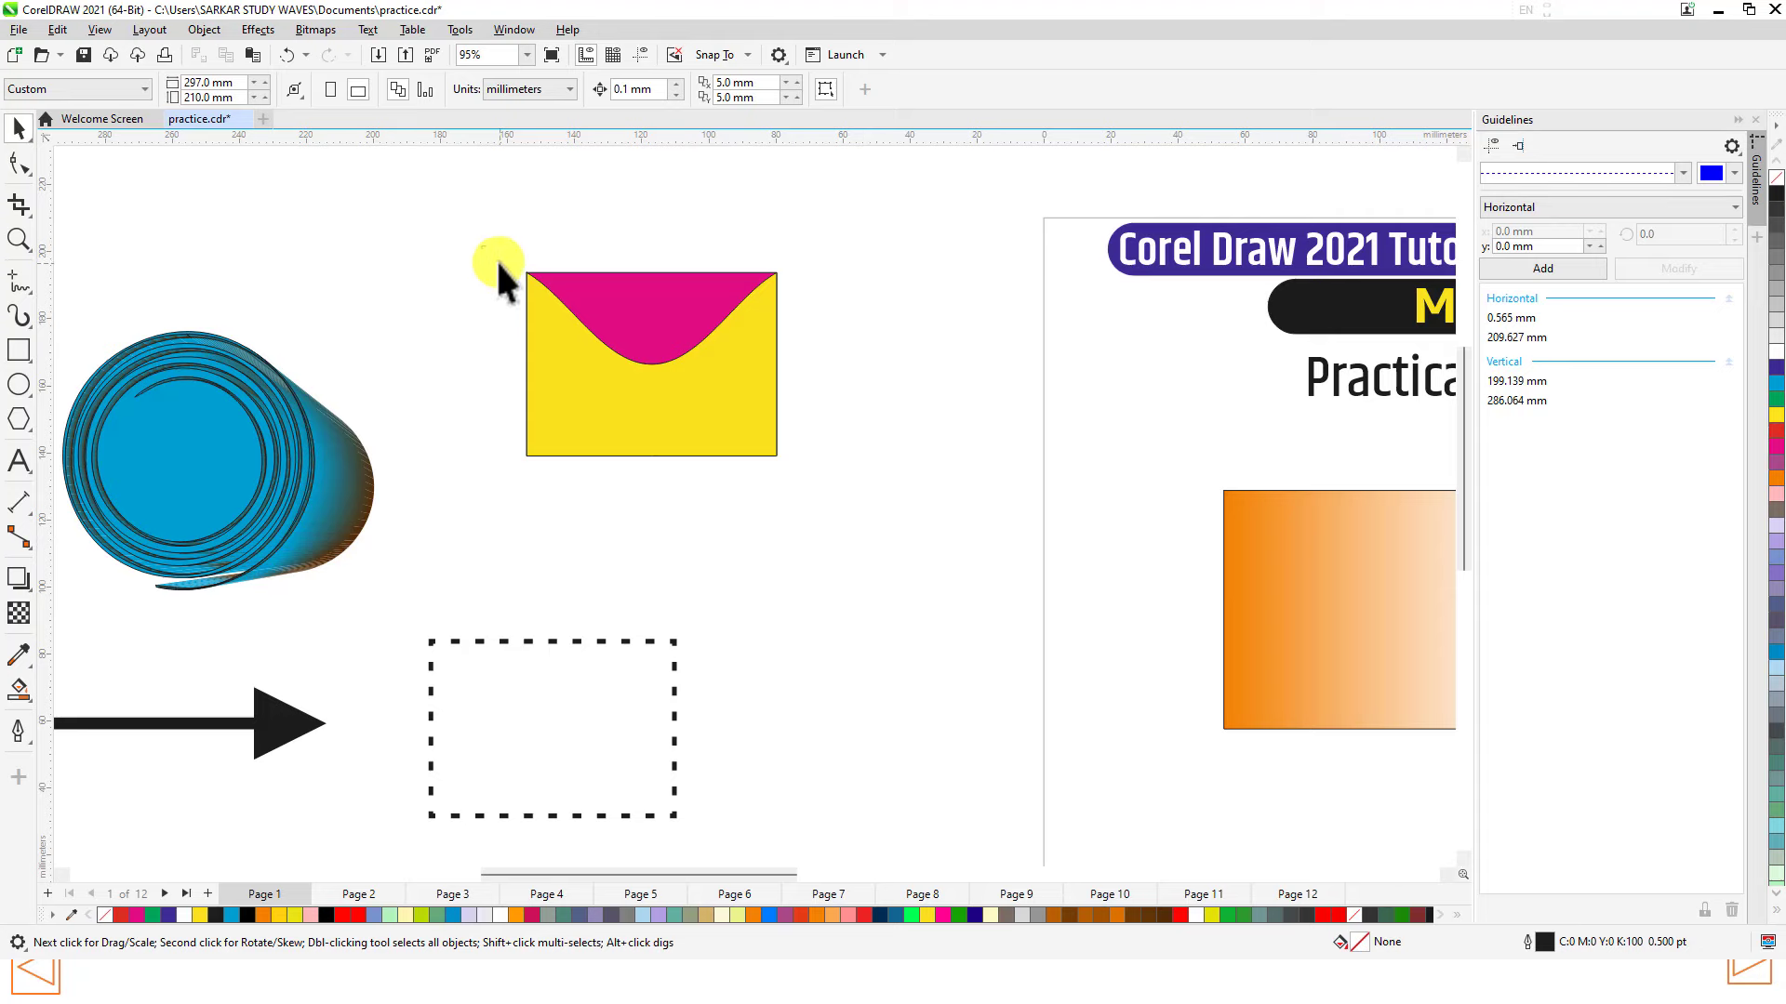
# Step: Switch to the PowerPoint slide show and advance to question 5 about creating a new project in Adobe Premiere
pyautogui.hotkey('alt', 'Tab')
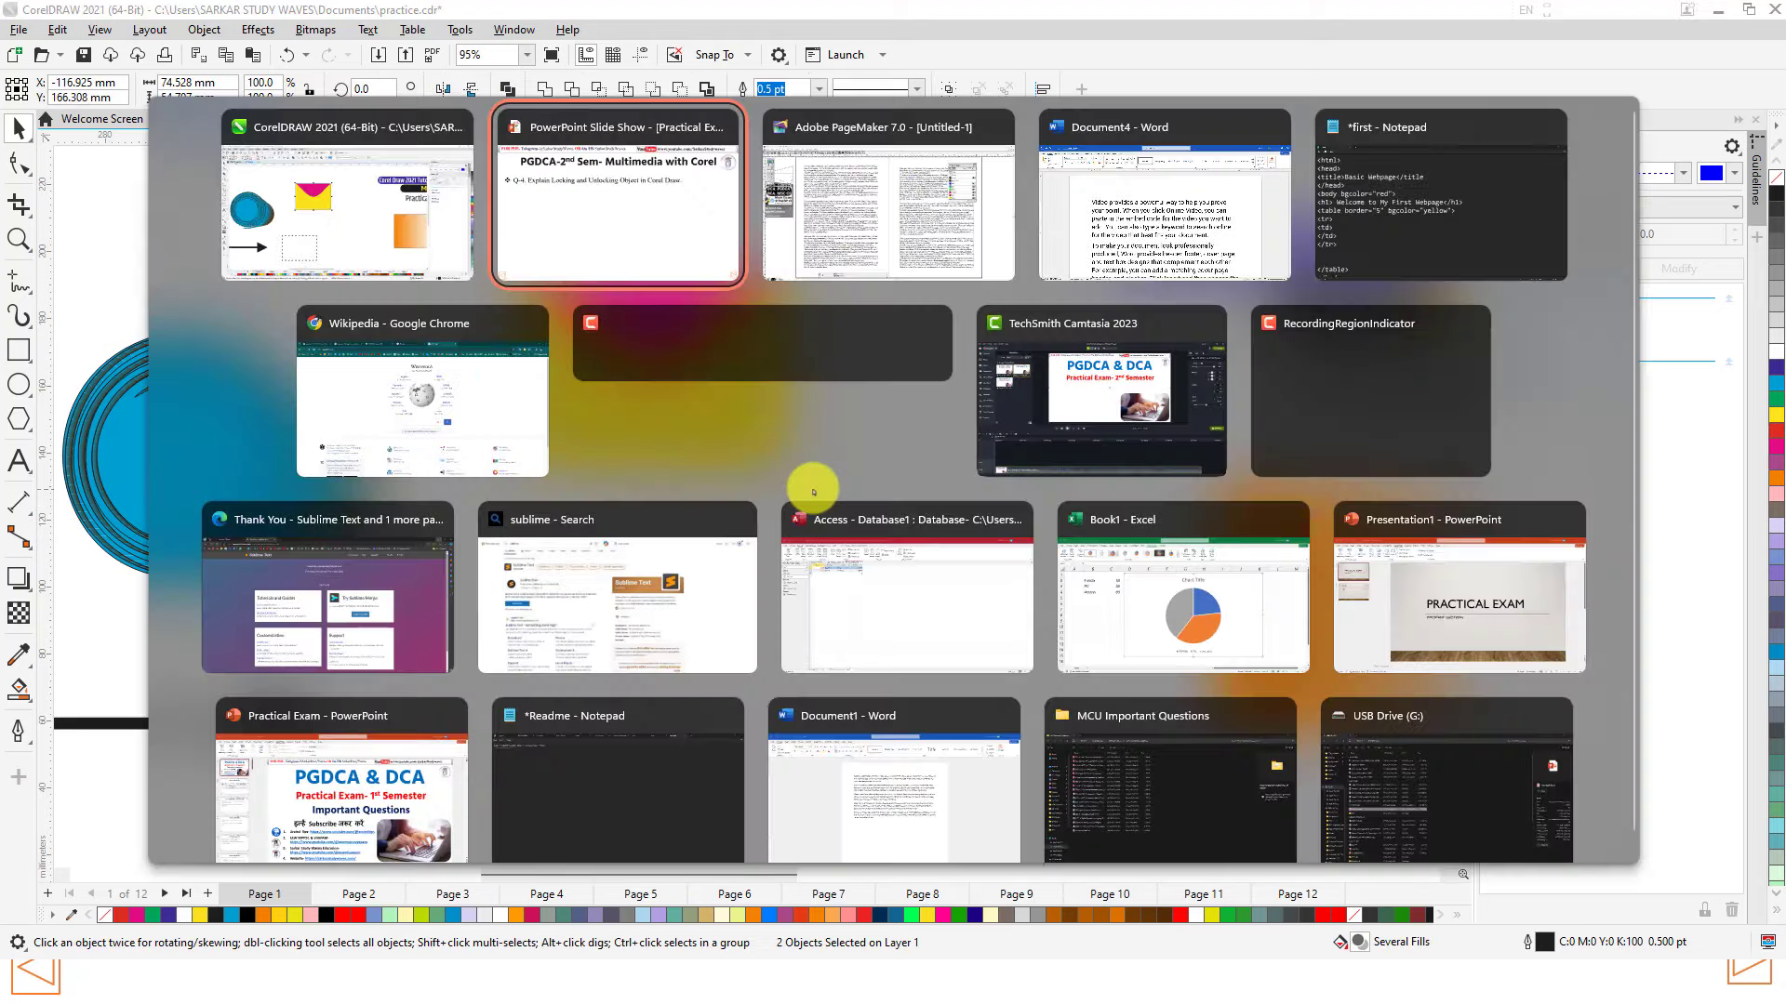
pyautogui.press('Right')
pyautogui.press('Right')
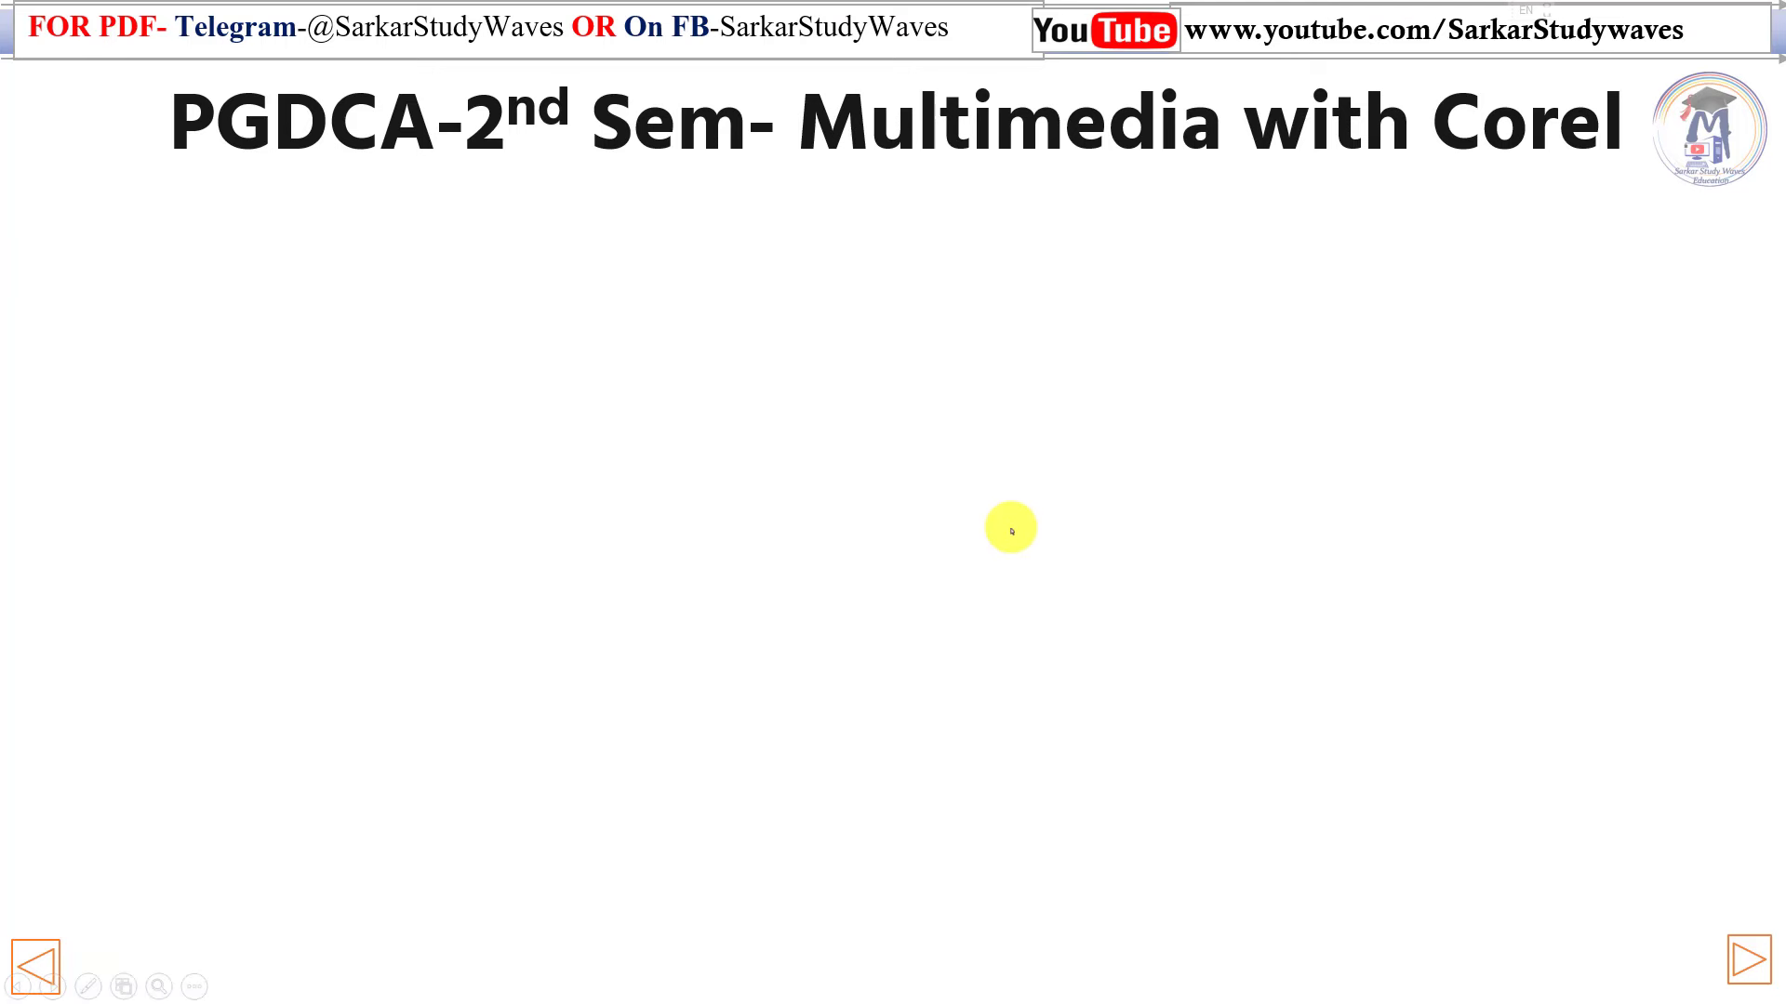
pyautogui.press('Right')
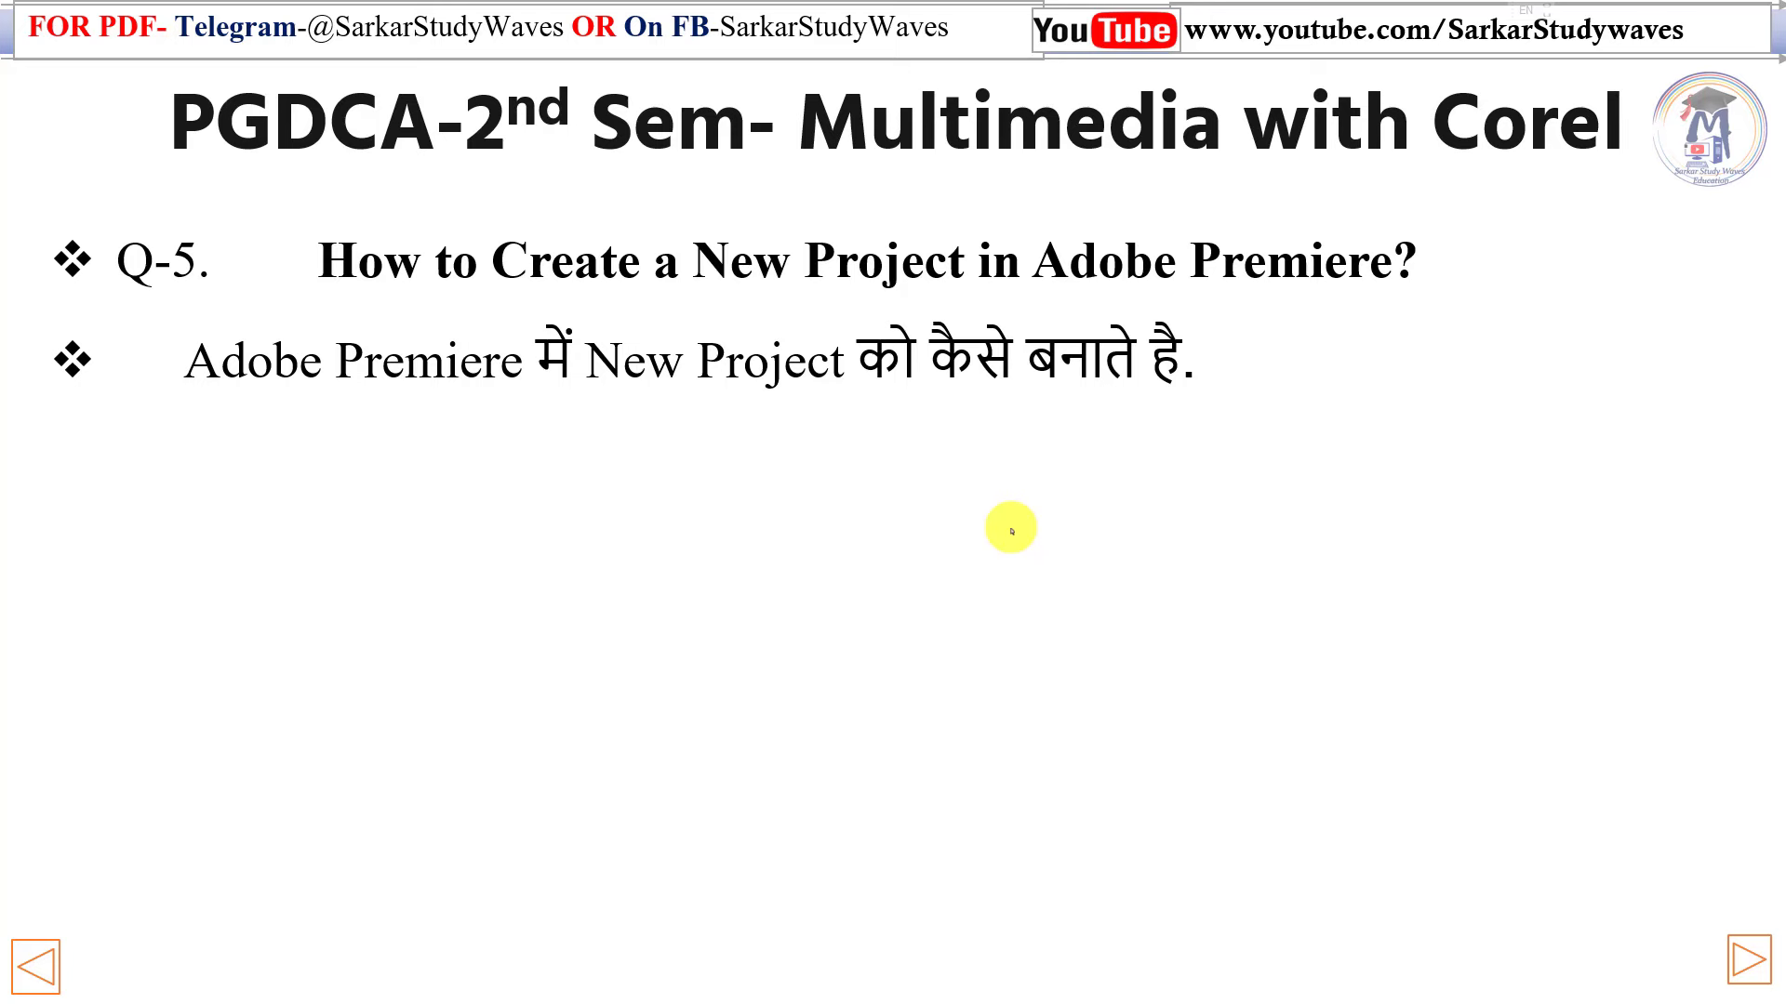
# Step: Search the computer for "adobe" and launch Adobe Premiere Pro 2021
pyautogui.press('super')
pyautogui.write('adobe')
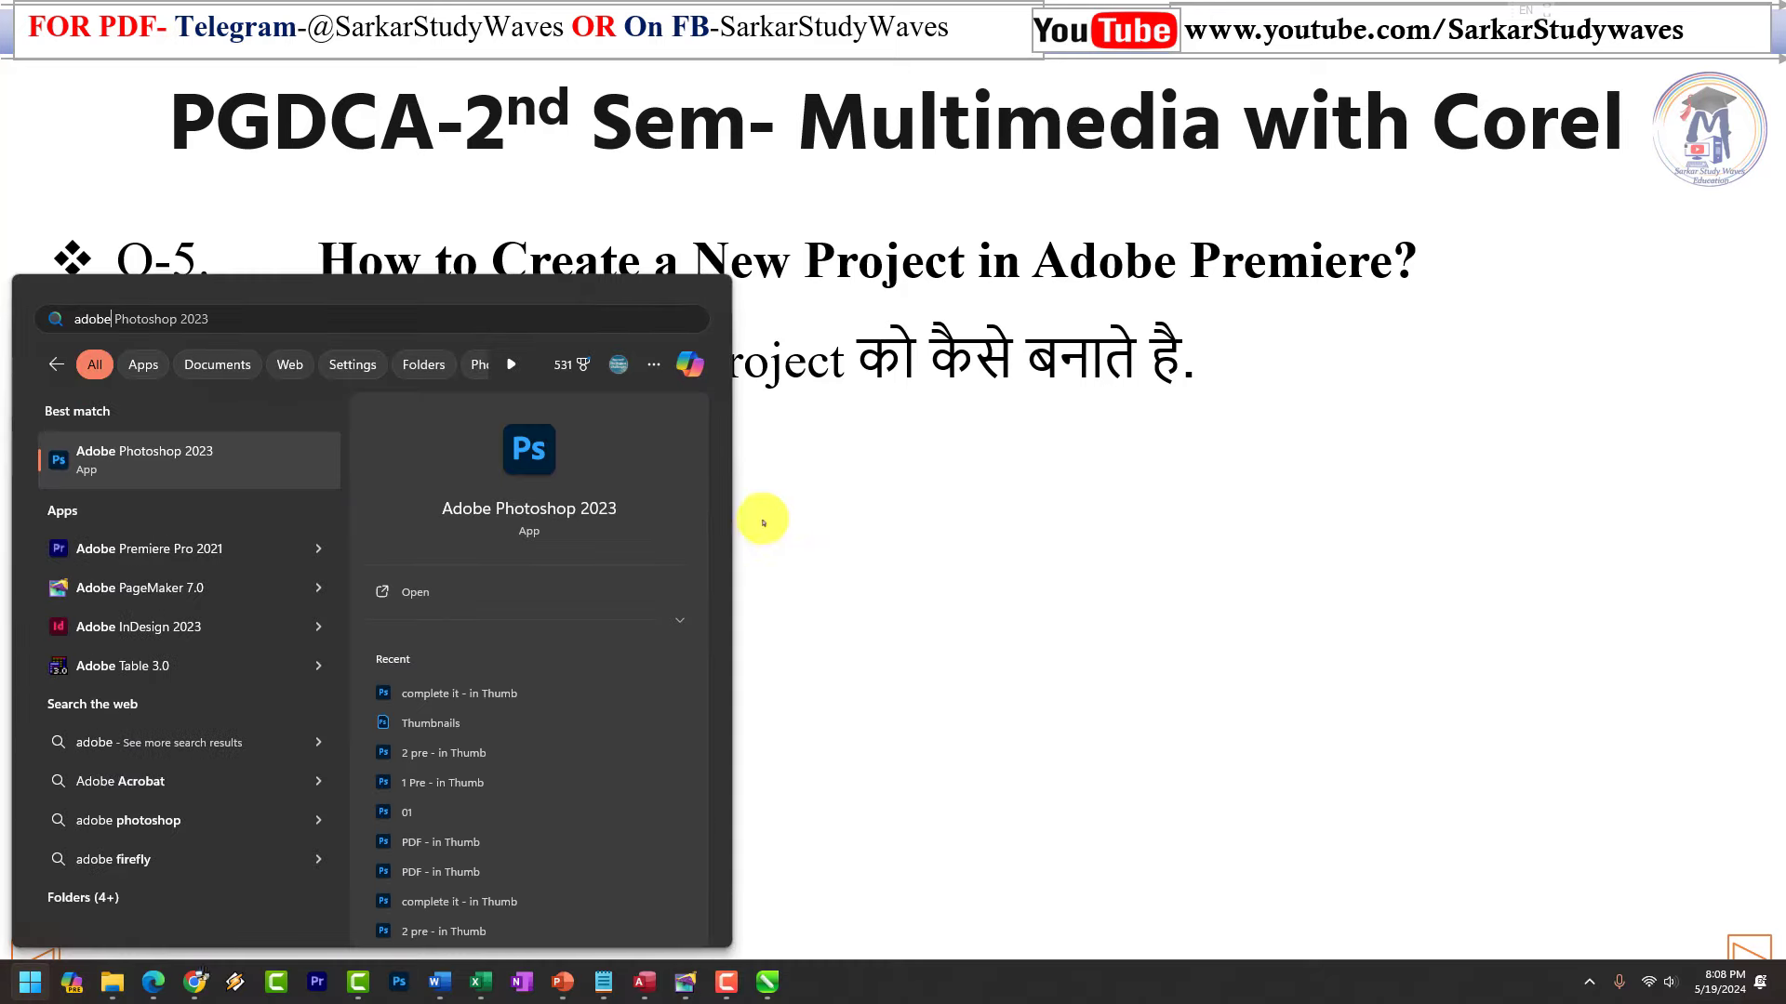
pyautogui.click(147, 558)
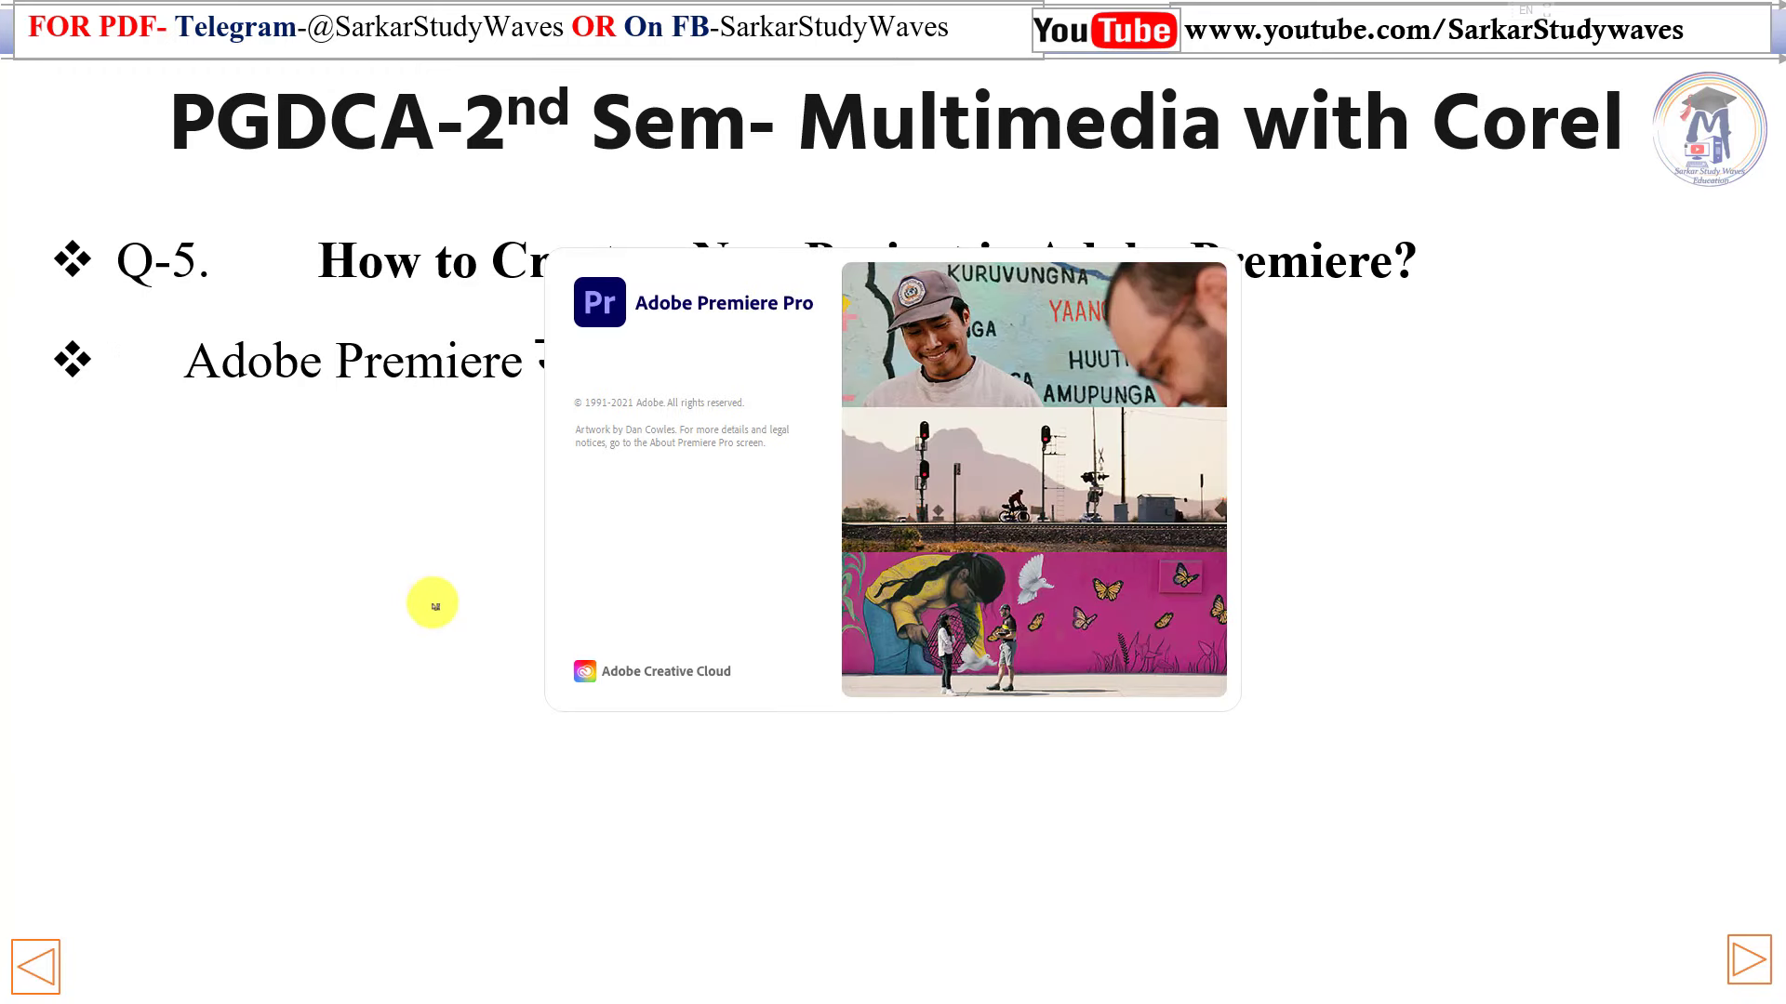